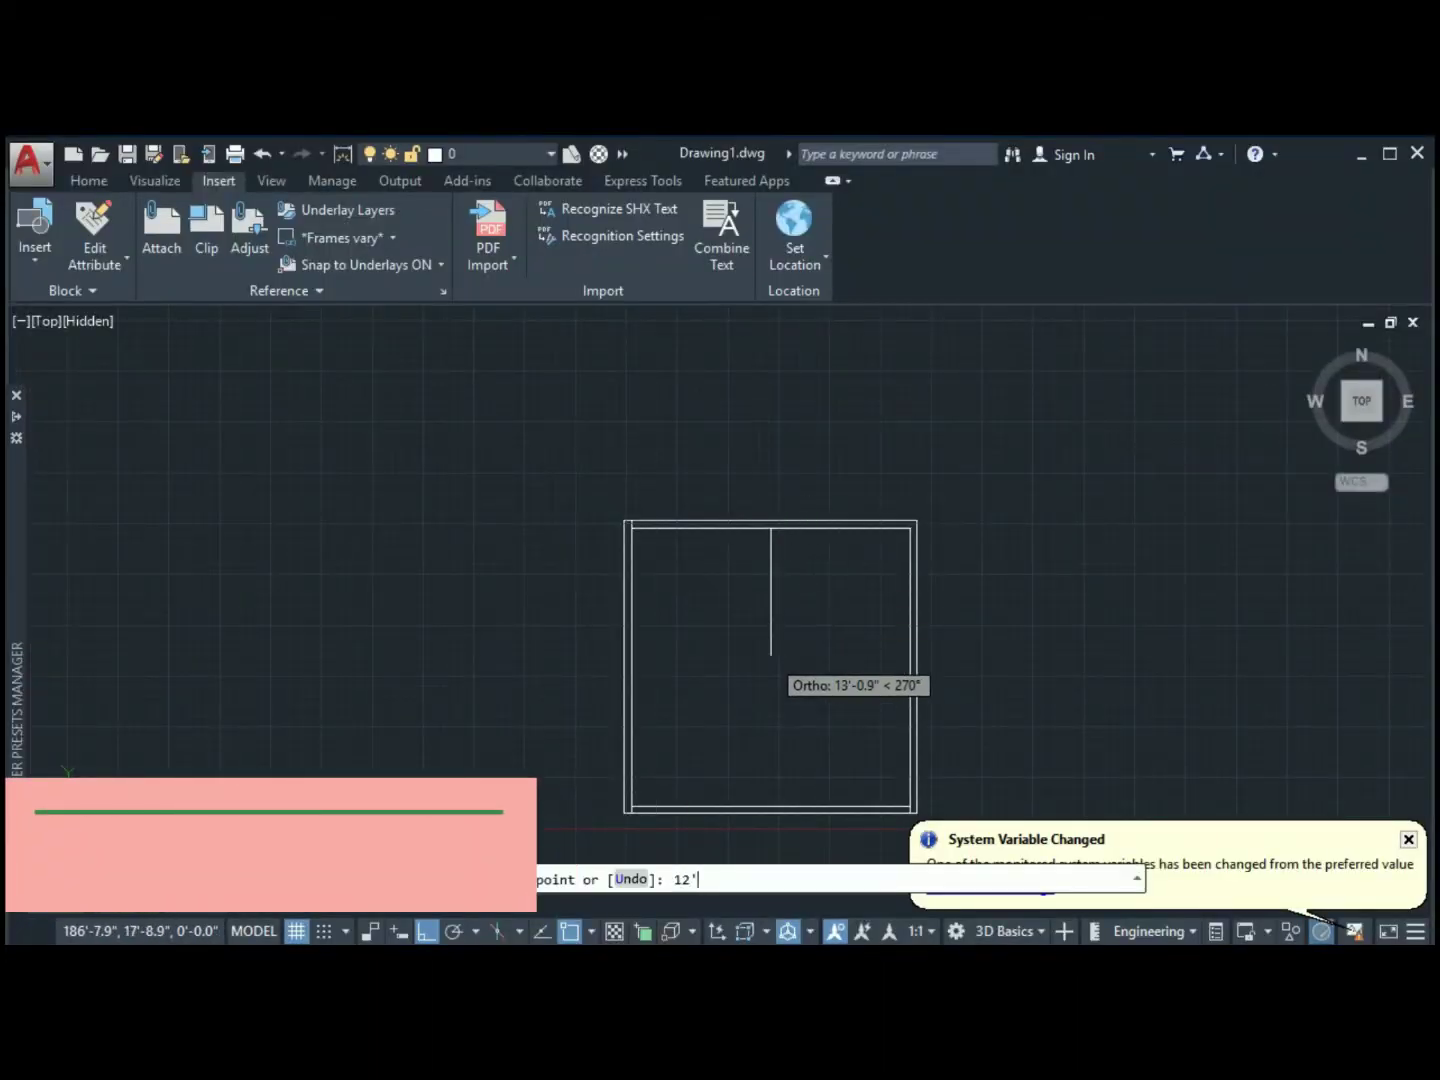
# Draw the 12' wall segment and the 9" double-line horizontal wall across the plan
pyautogui.press('Return')
pyautogui.click(908, 644)
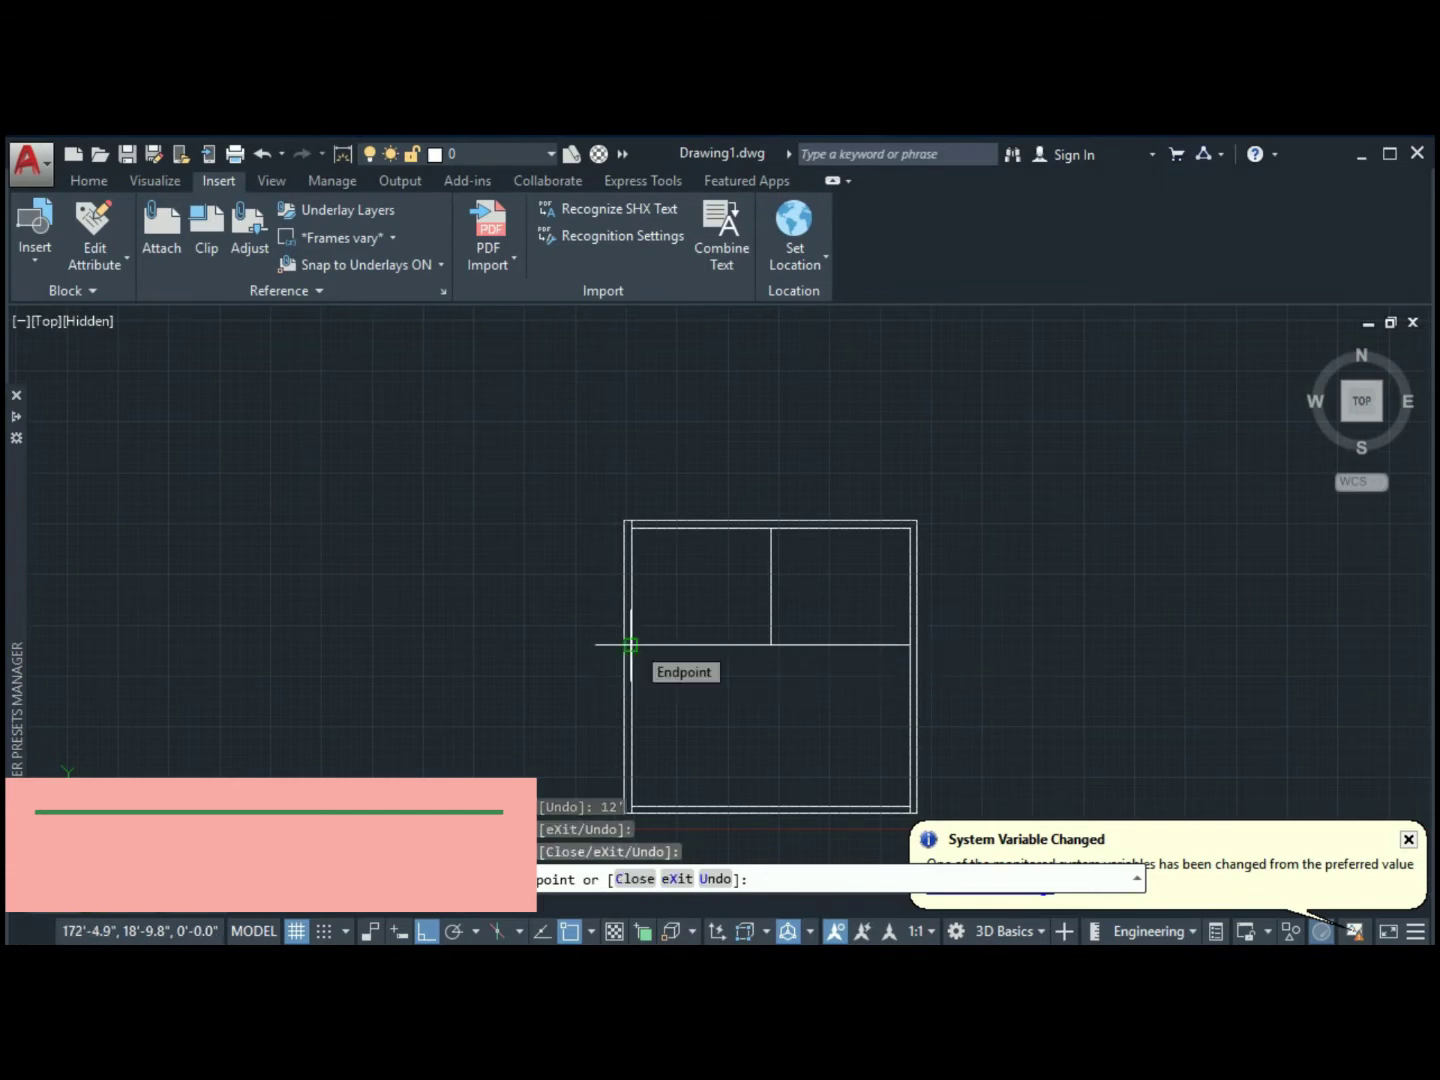
pyautogui.click(630, 643)
pyautogui.scroll(3, 910, 650)
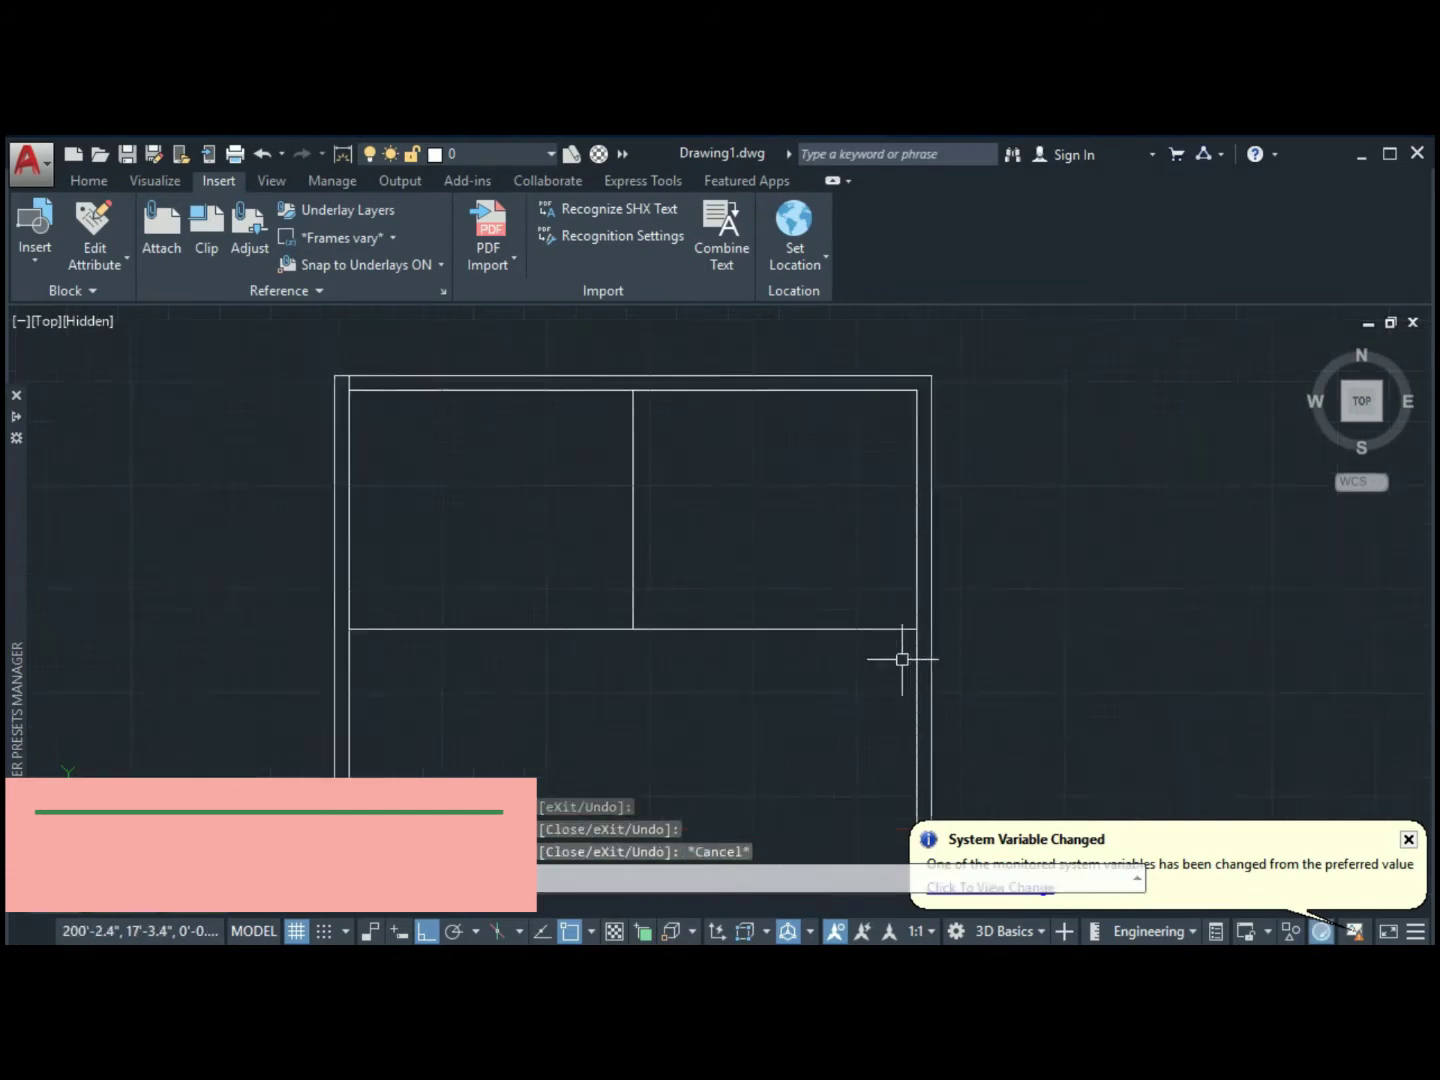
pyautogui.scroll(2, 869, 443)
pyautogui.click(874, 440)
pyautogui.write('9"')
pyautogui.press('Return')
pyautogui.scroll(-3, 340, 485)
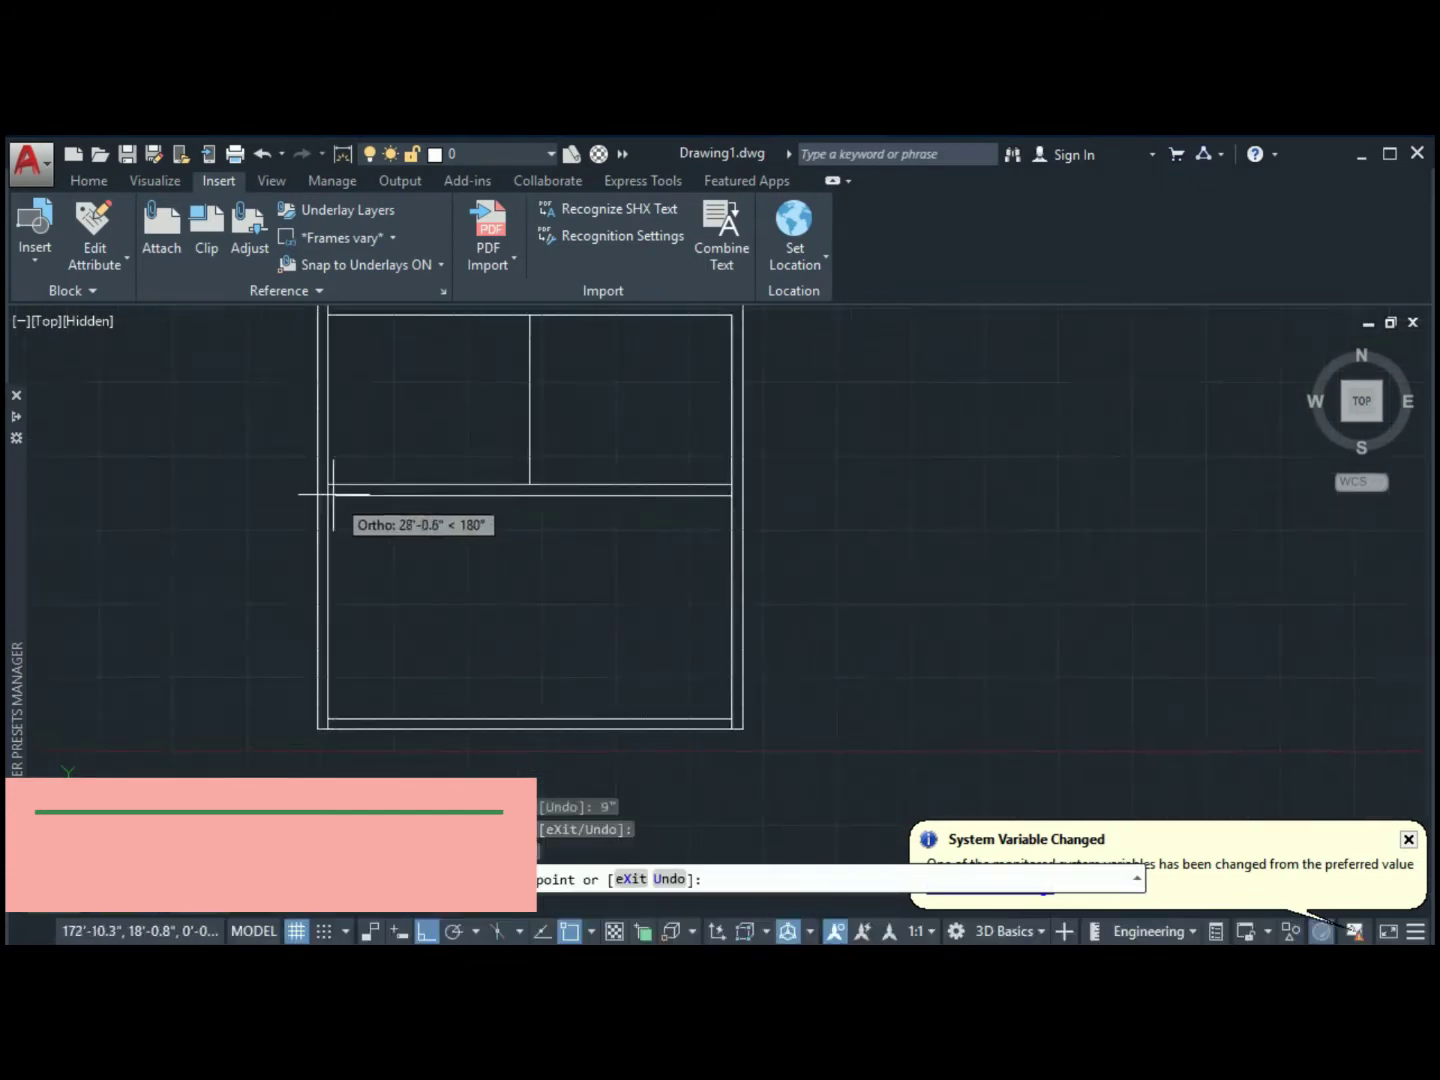
pyautogui.click(321, 498)
pyautogui.press('Escape')
pyautogui.moveTo(321, 498); pyautogui.dragTo(353, 555, button='middle')
# Measure to the top-right corner, then draw the first 4.6-wide vertical partition to the horizontal wall
pyautogui.press('space')
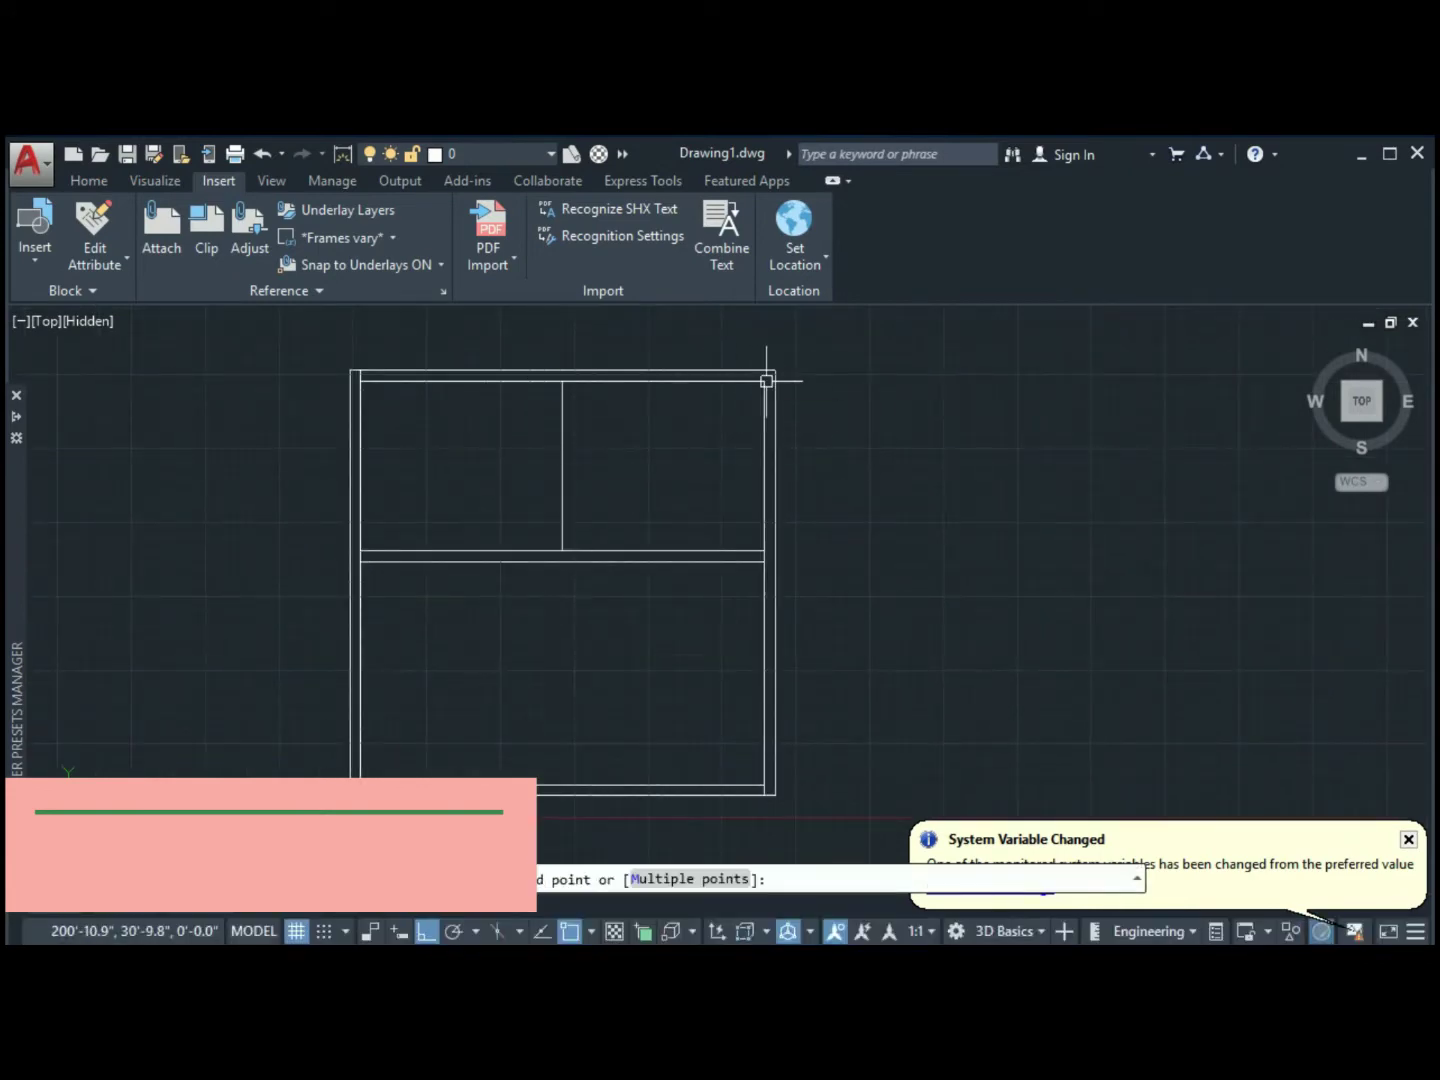
pyautogui.click(766, 382)
pyautogui.press('space')
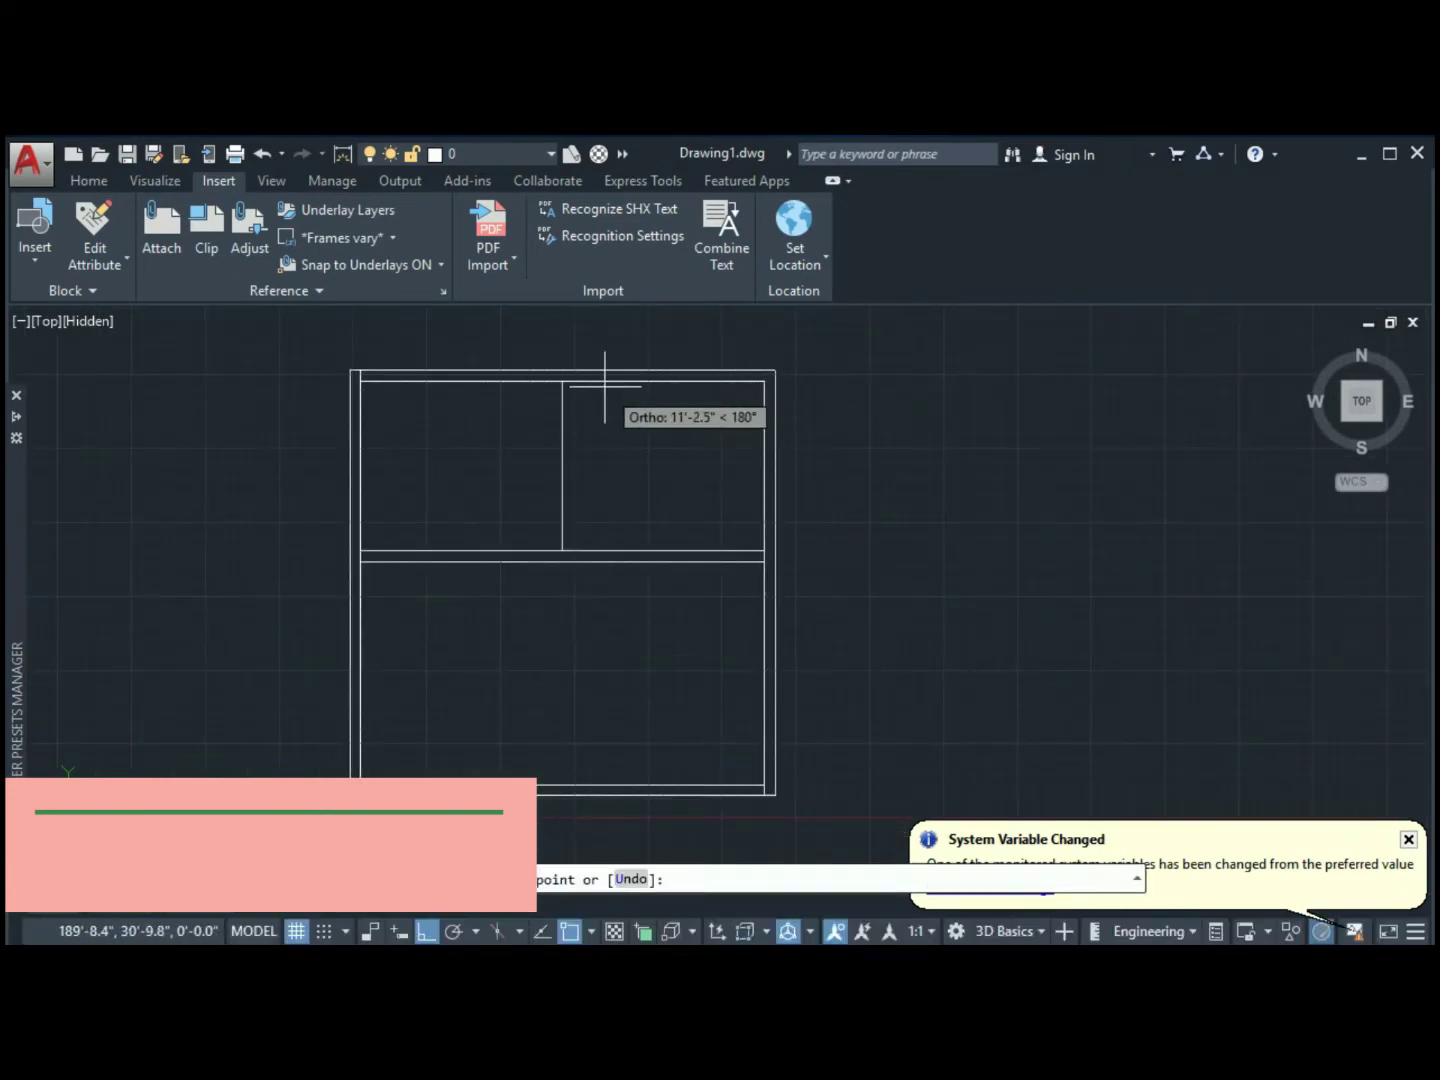
pyautogui.click(604, 384)
pyautogui.click(604, 546)
pyautogui.write('4.6')
pyautogui.press('Return')
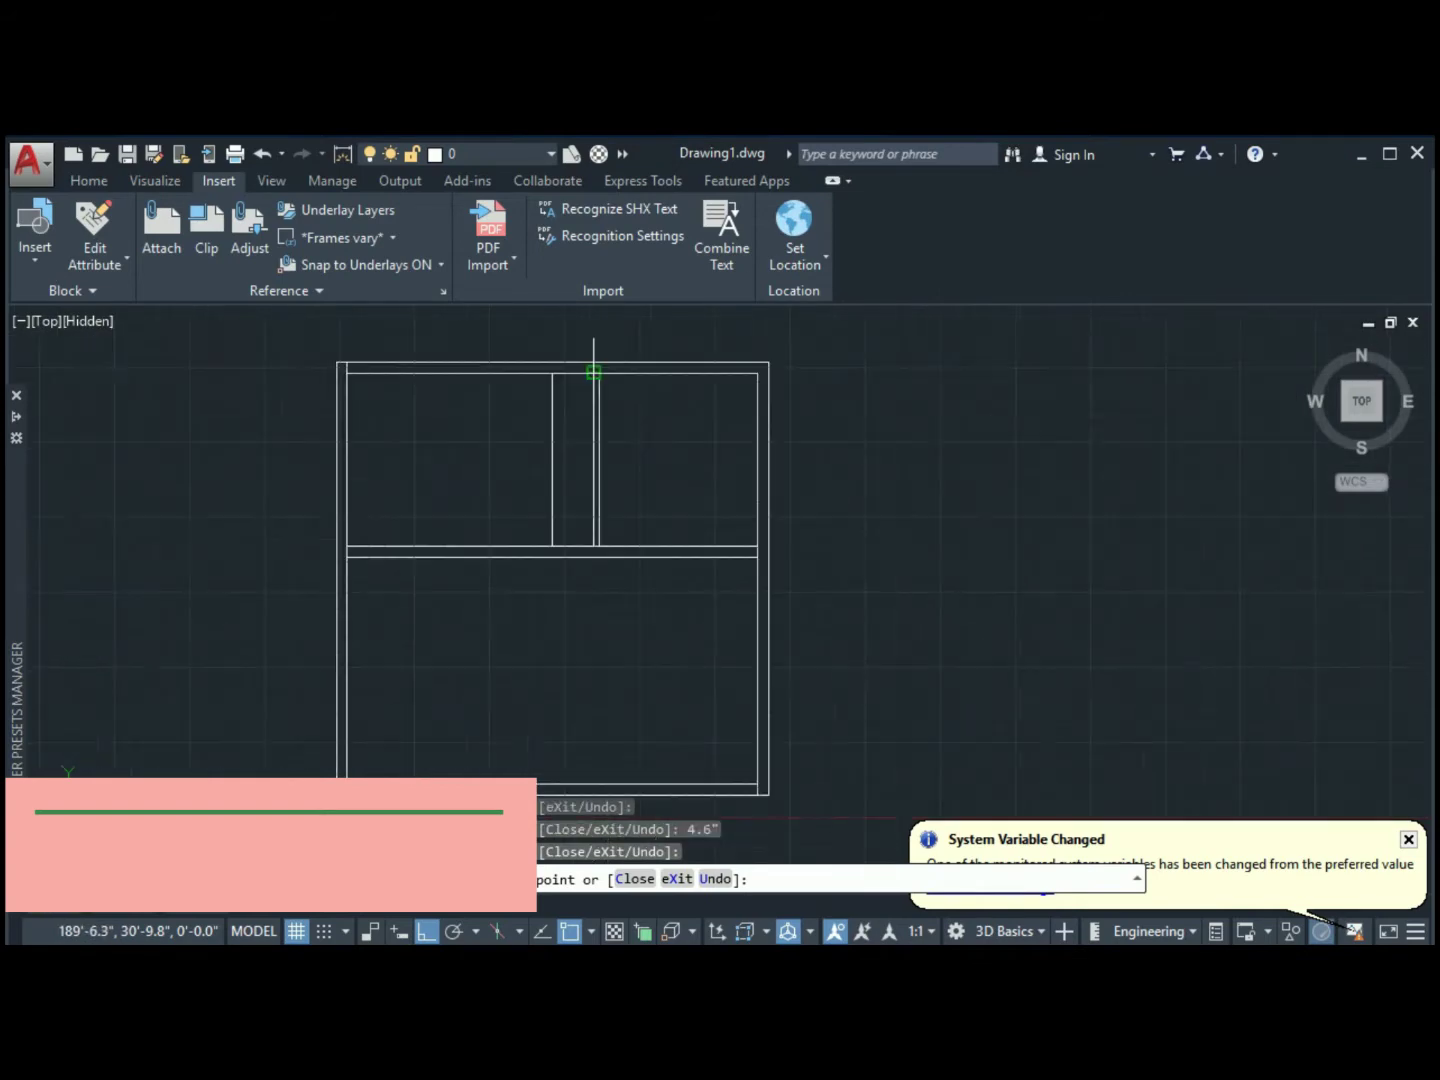
pyautogui.click(594, 372)
pyautogui.press('Escape')
# Check spacing with DIST and draw the second 4.6-wide vertical partition
pyautogui.press('space')
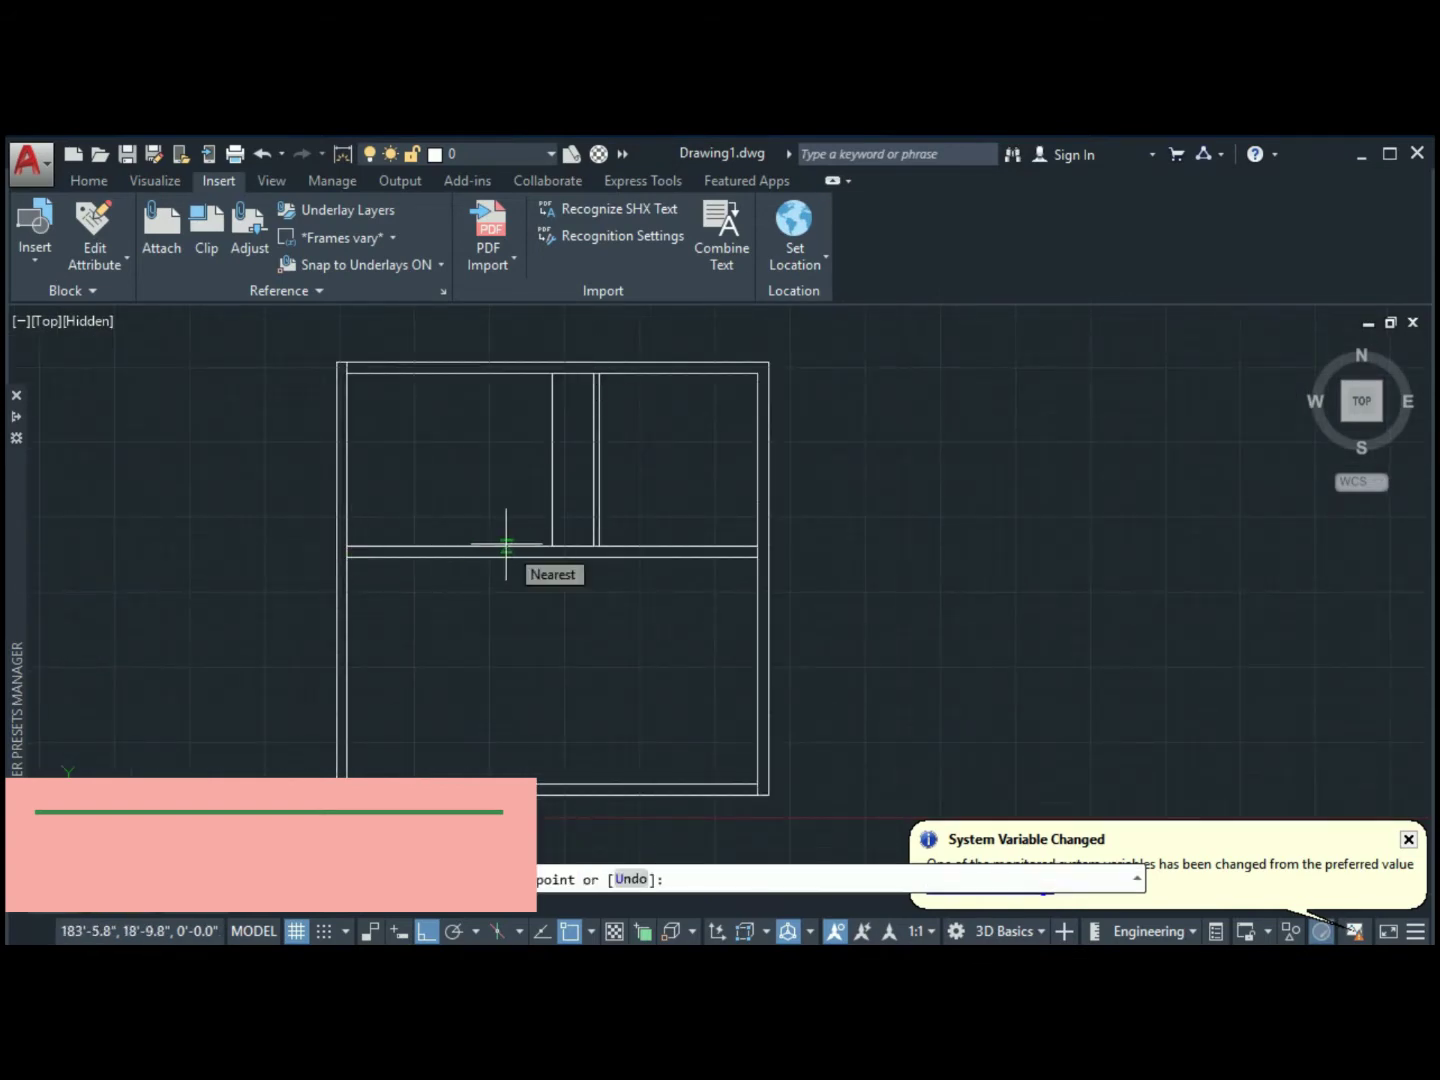
pyautogui.scroll(5, 671, 525)
pyautogui.click(460, 580)
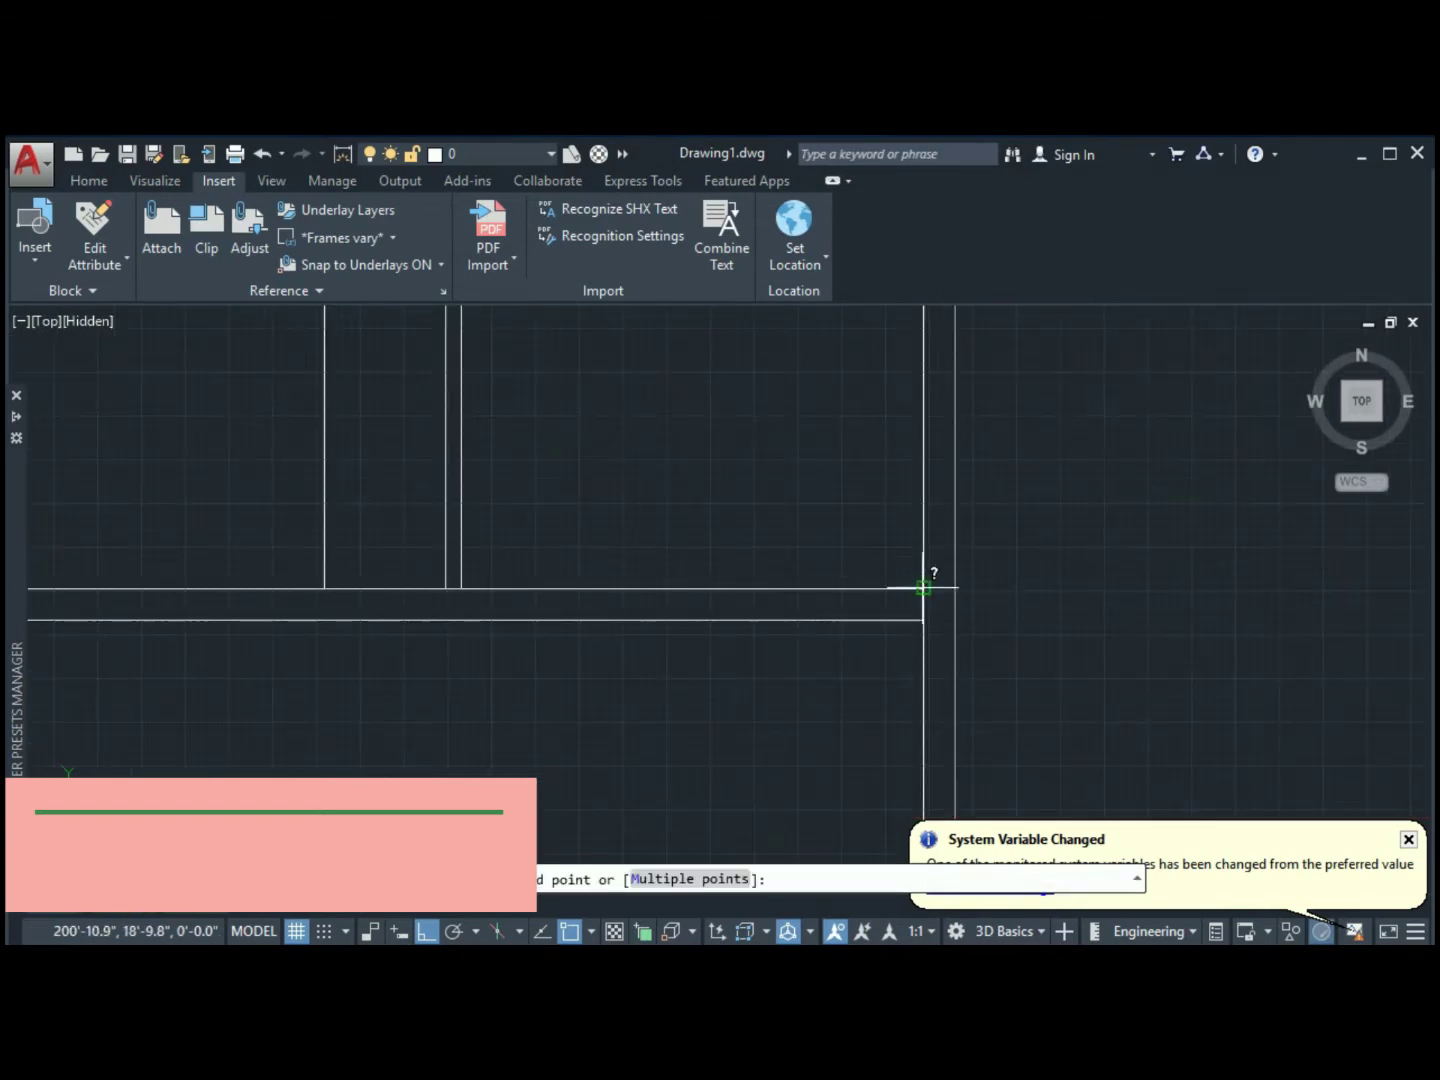
pyautogui.click(930, 578)
pyautogui.scroll(-4, 925, 581)
pyautogui.press('space')
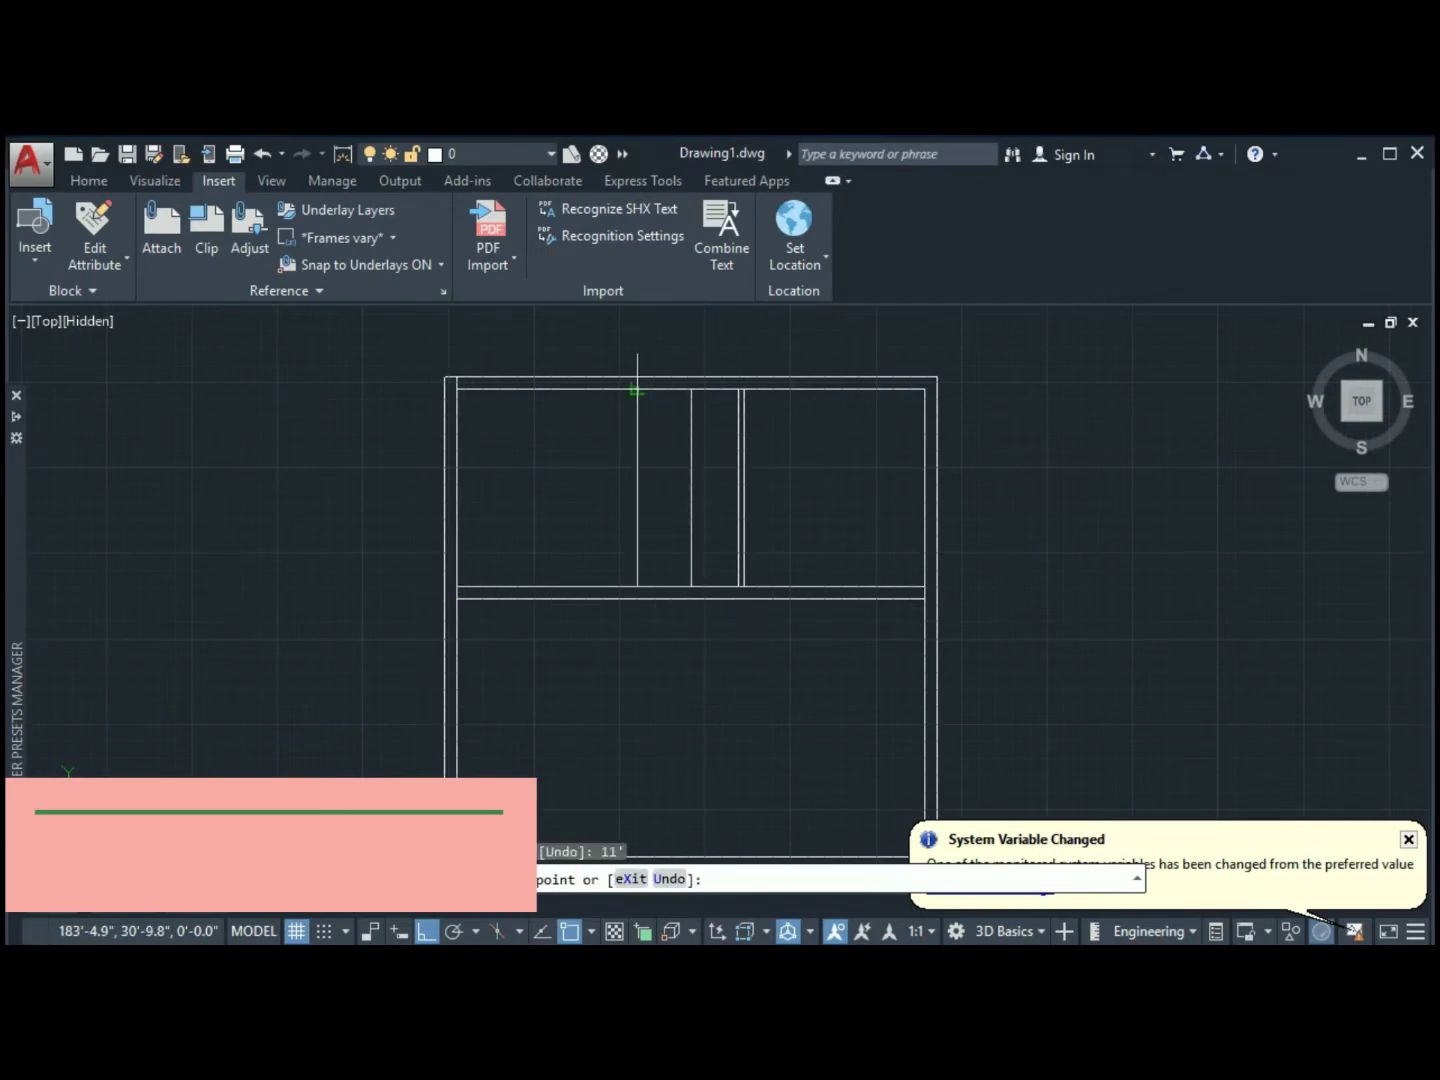
pyautogui.write('4.6')
pyautogui.press('Return')
pyautogui.press('Escape')
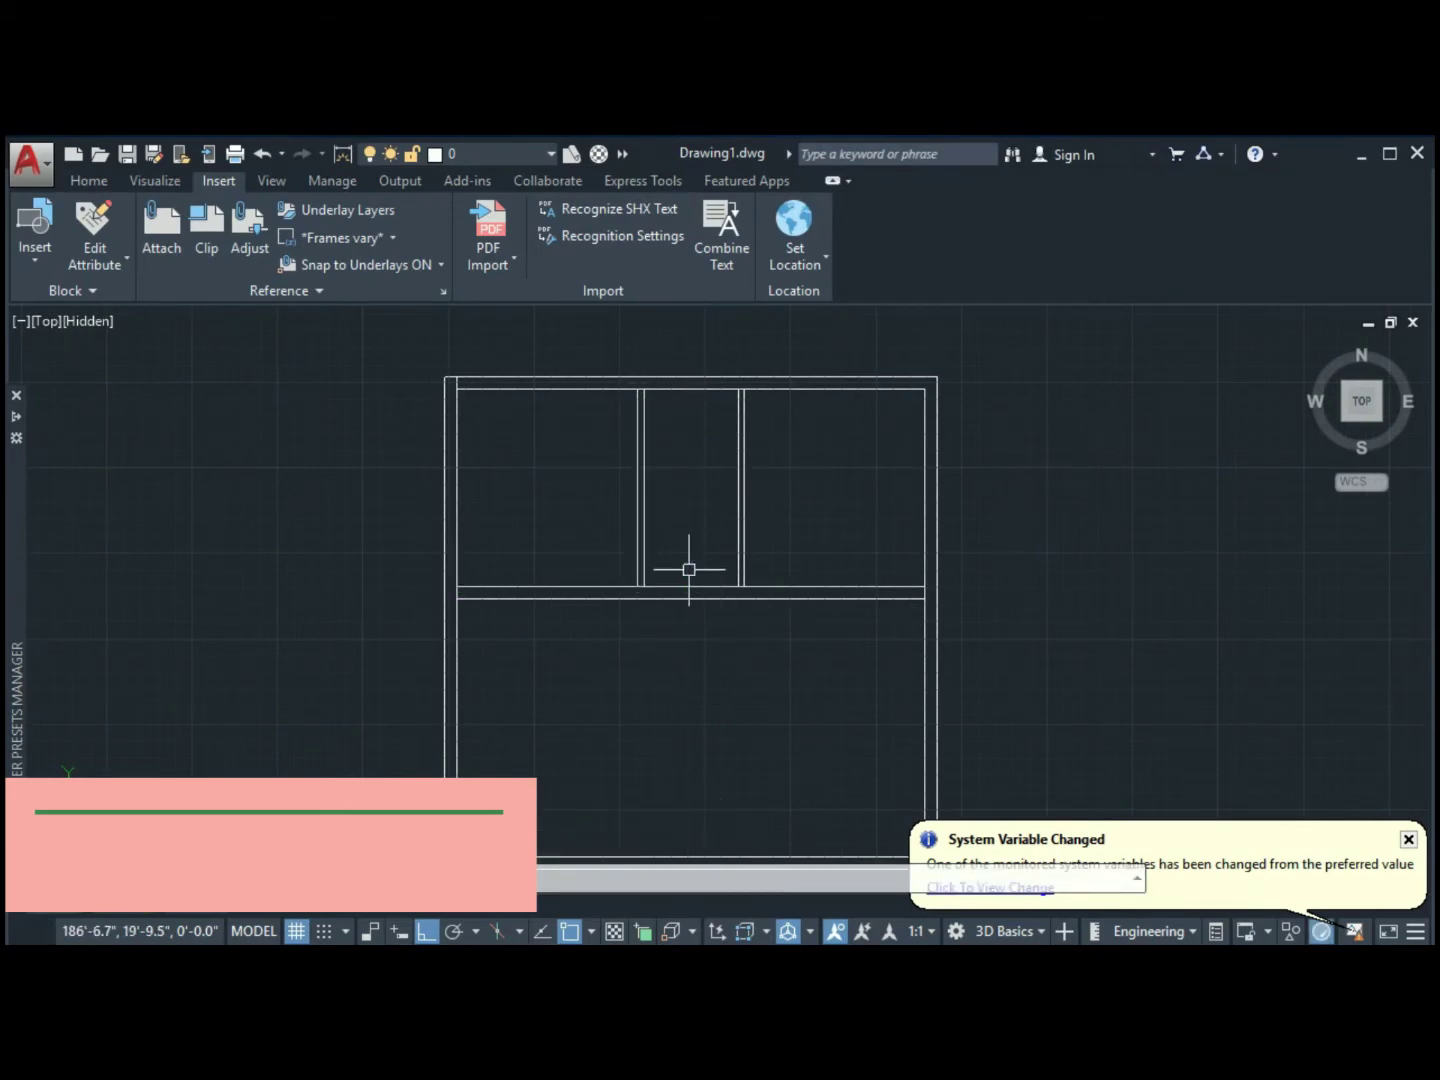
# Measure distances in the lower room with DIST and save the drawing
pyautogui.write('di')
pyautogui.press('Return')
pyautogui.scroll(6, 689, 569)
pyautogui.click(893, 635)
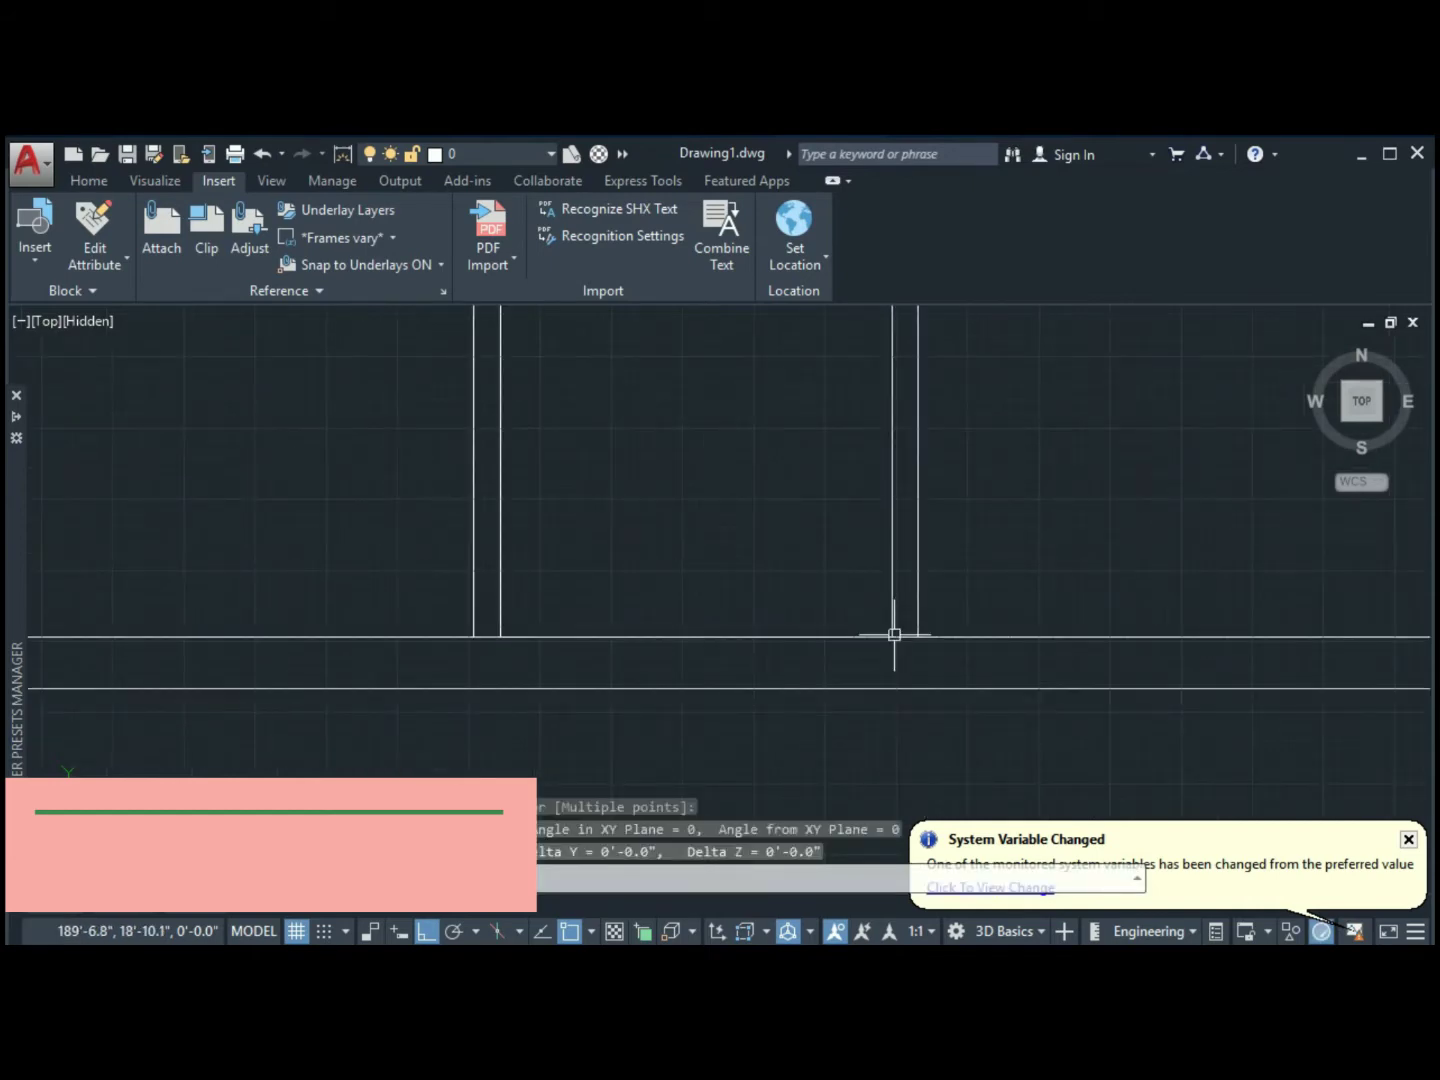
pyautogui.scroll(-3, 665, 571)
pyautogui.scroll(-1, 753, 627)
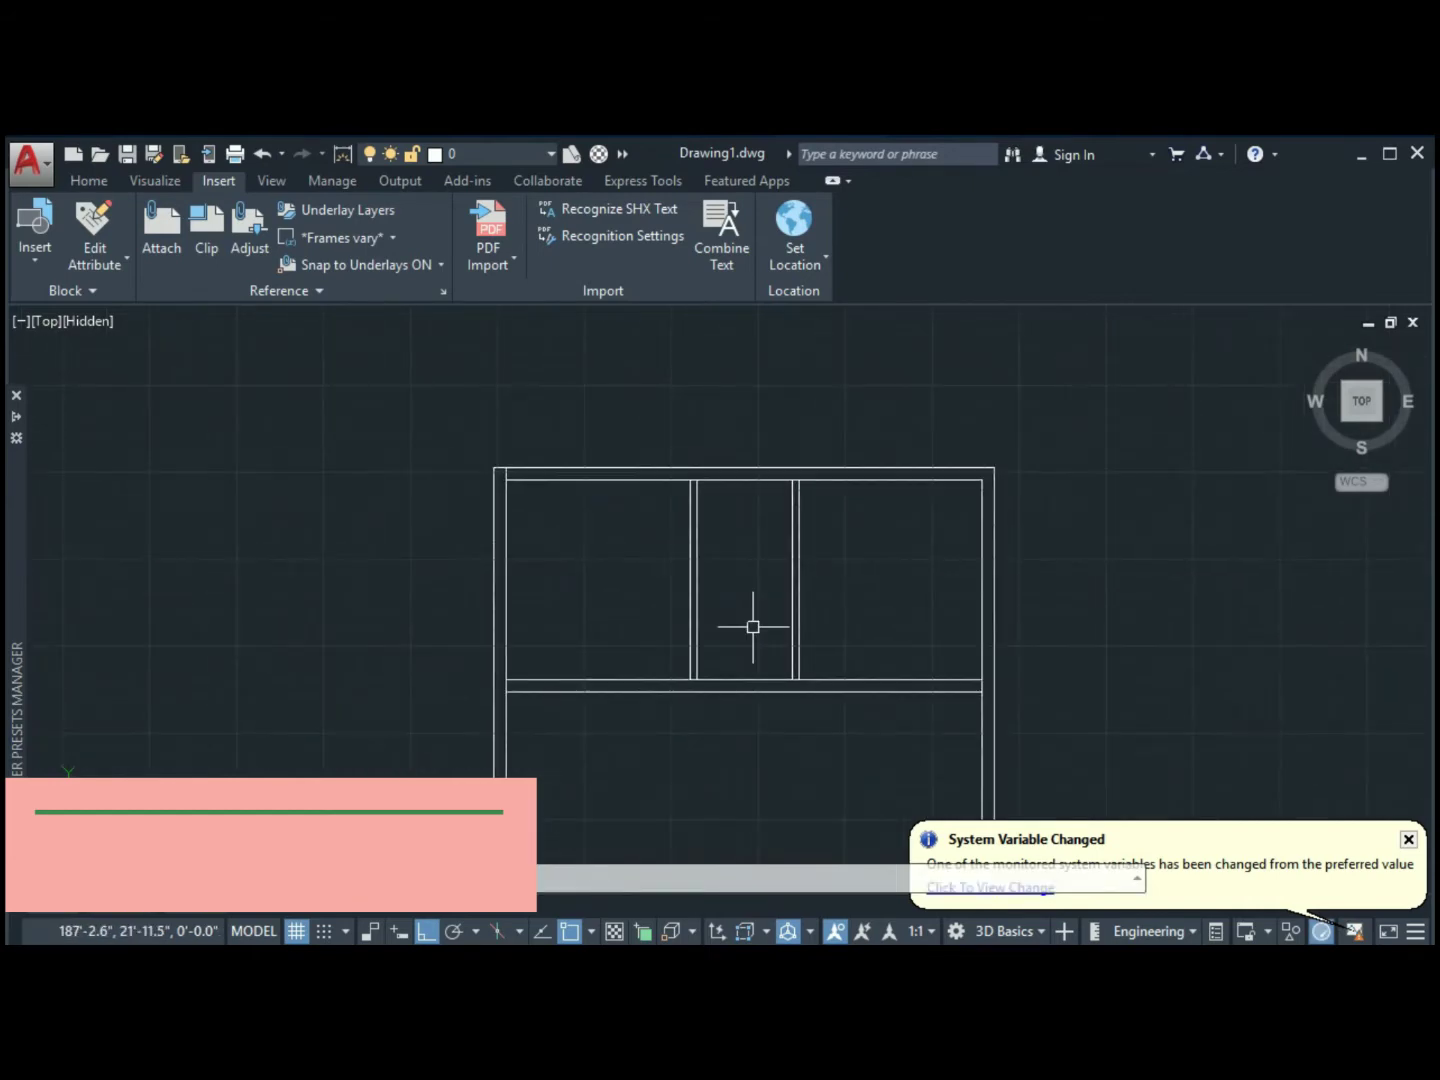
pyautogui.write('di')
pyautogui.press('Return')
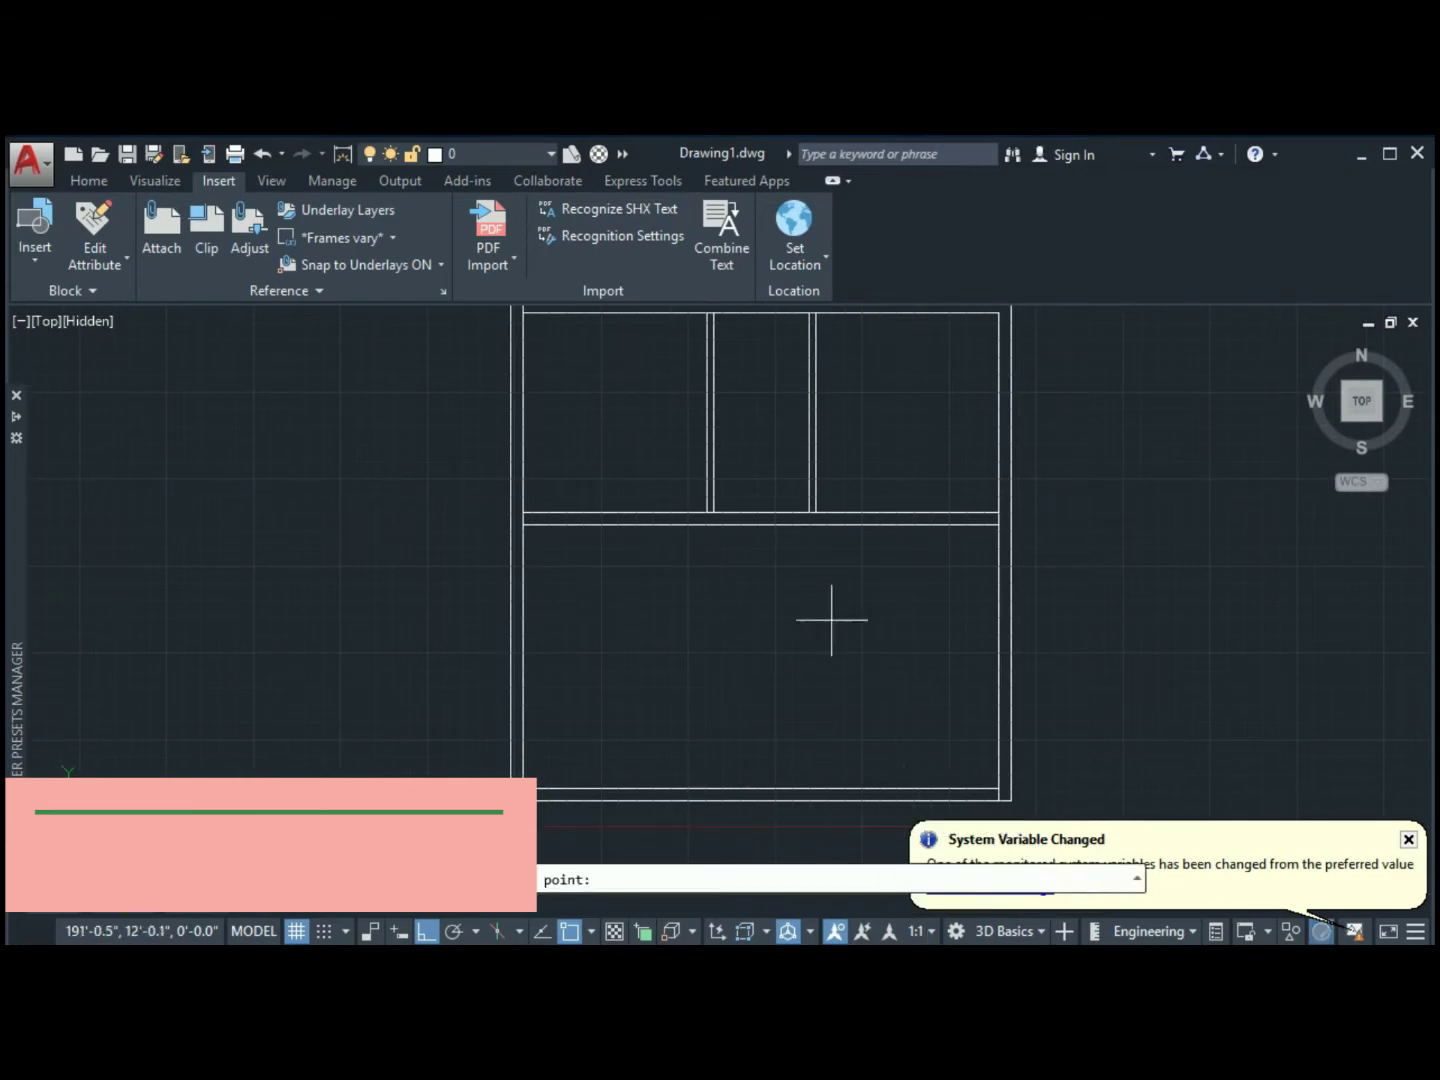
pyautogui.scroll(3, 812, 653)
pyautogui.scroll(-2, 786, 395)
pyautogui.write("6'")
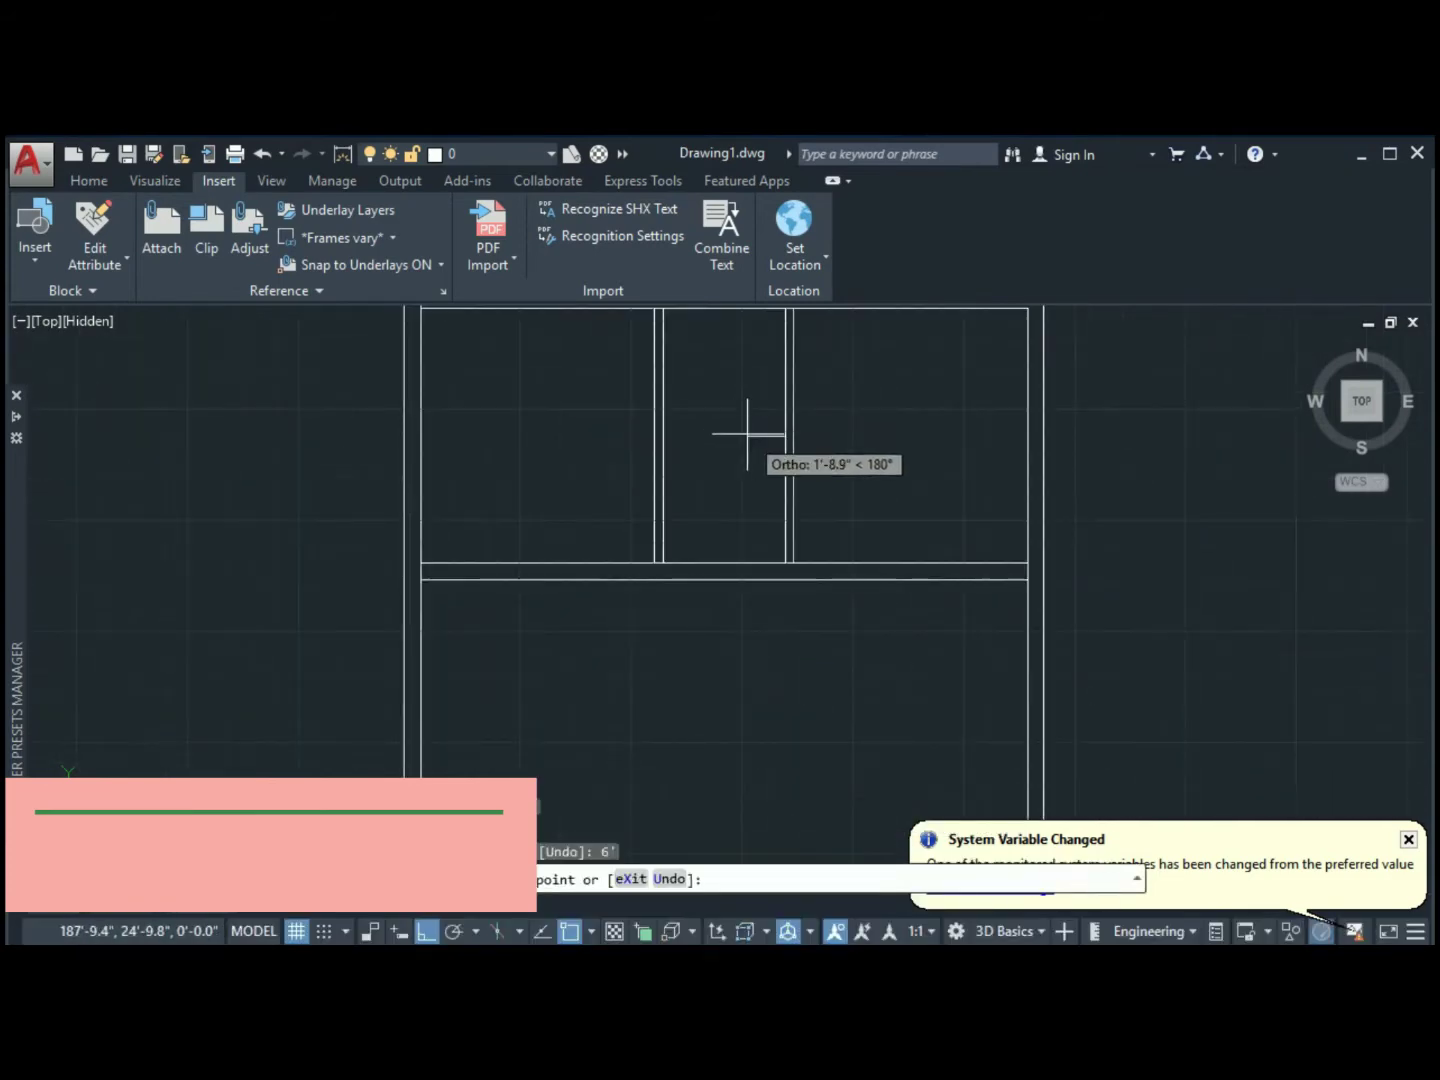
pyautogui.hotkey('ctrl', 's')
pyautogui.press('Escape')
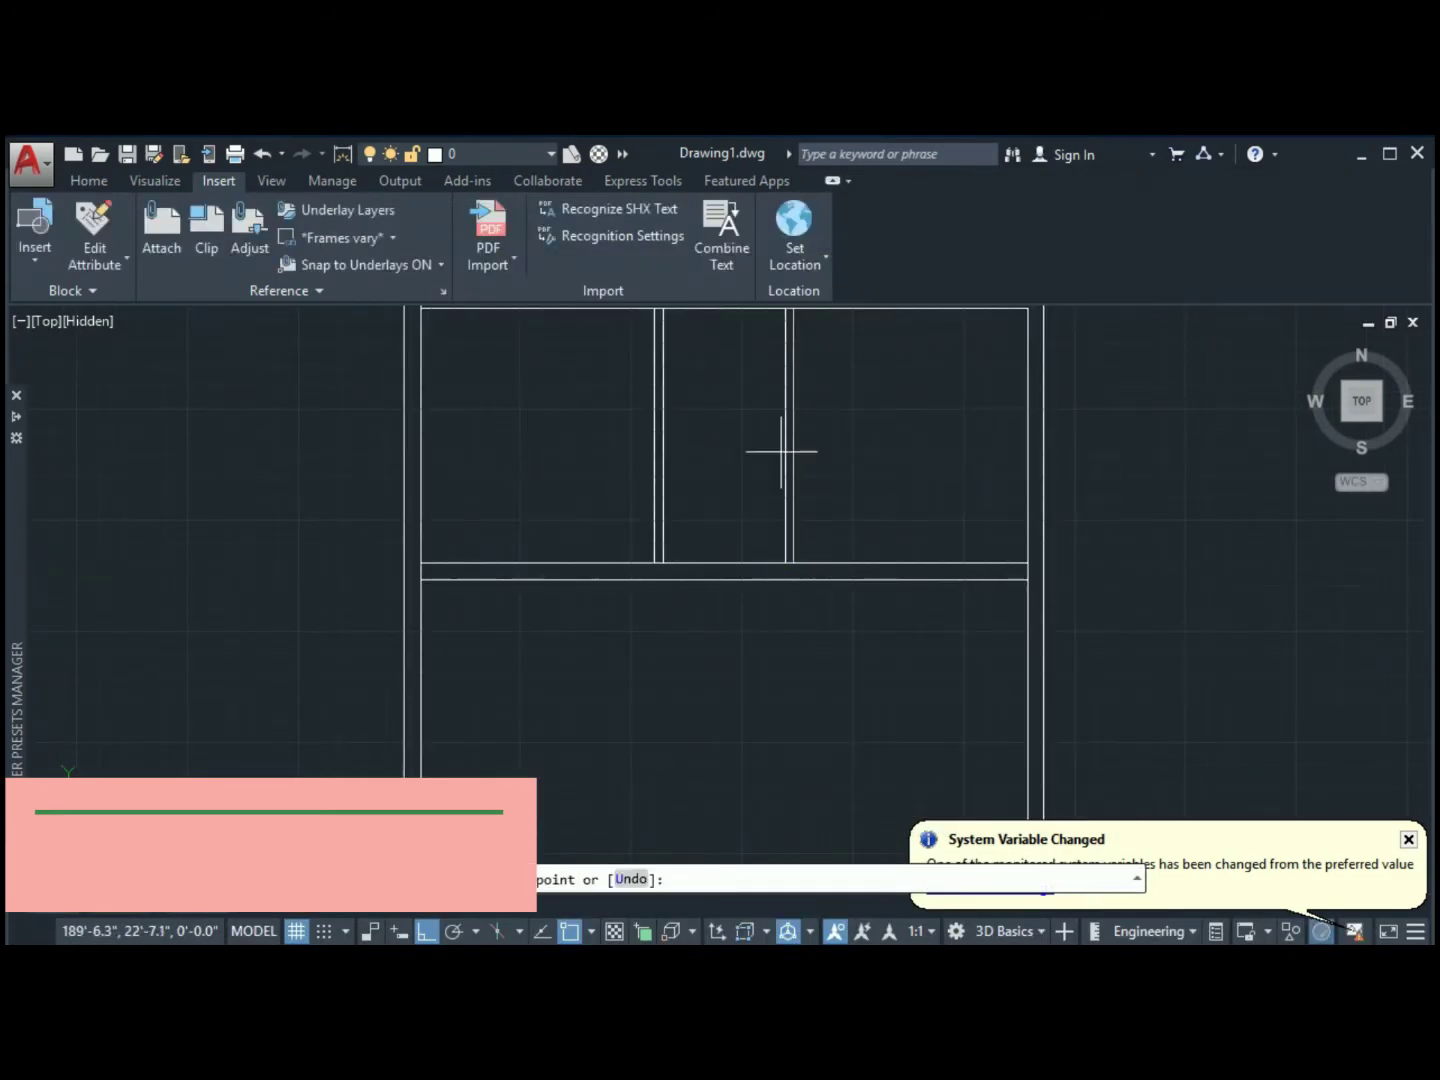
# Draw a 10' vertical wall line splitting the lower room
pyautogui.click(663, 412)
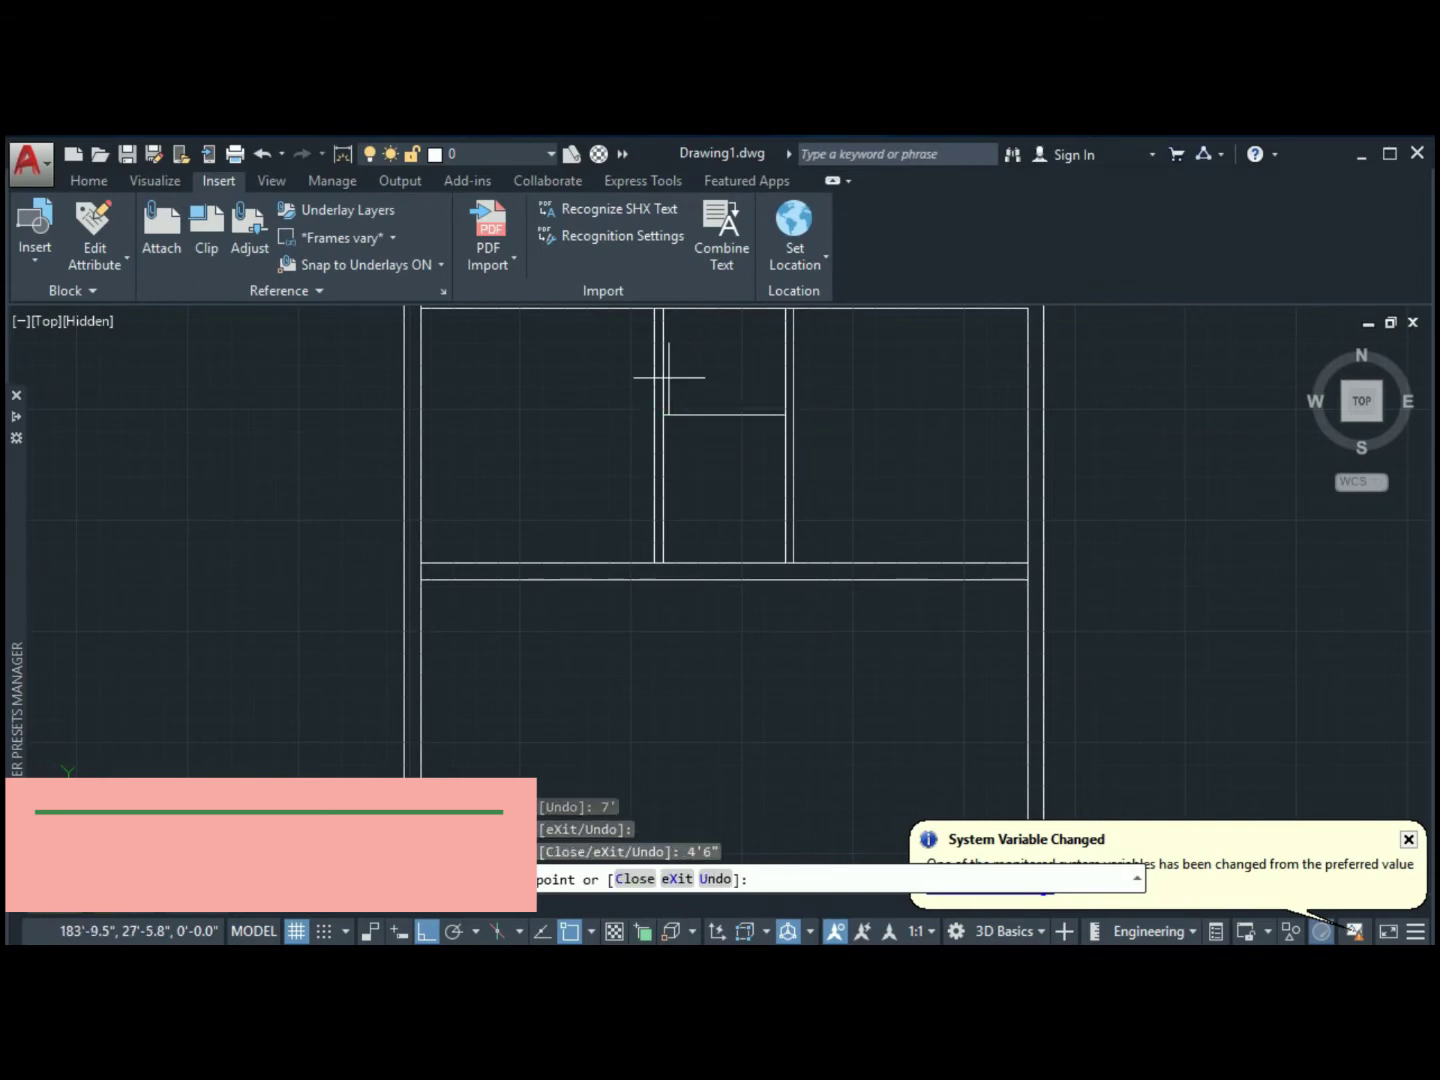
pyautogui.press('Escape')
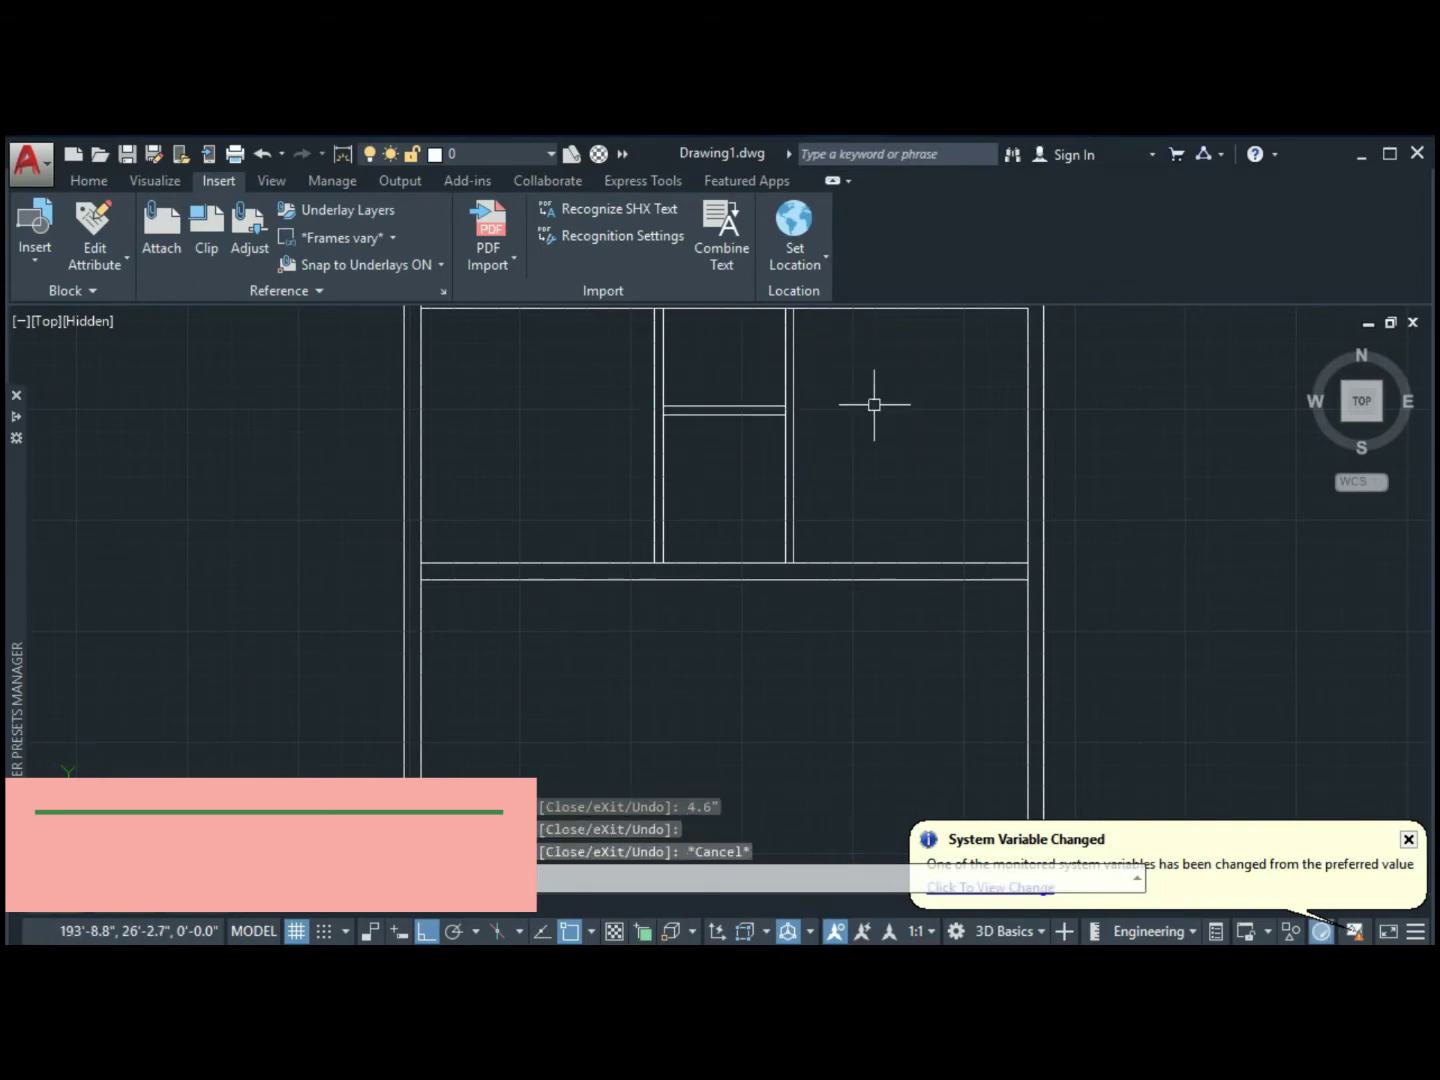
pyautogui.moveTo(874, 402); pyautogui.dragTo(895, 212, button='middle')
pyautogui.scroll(-2, 710, 518)
pyautogui.moveTo(710, 518); pyautogui.dragTo(646, 553, button='middle')
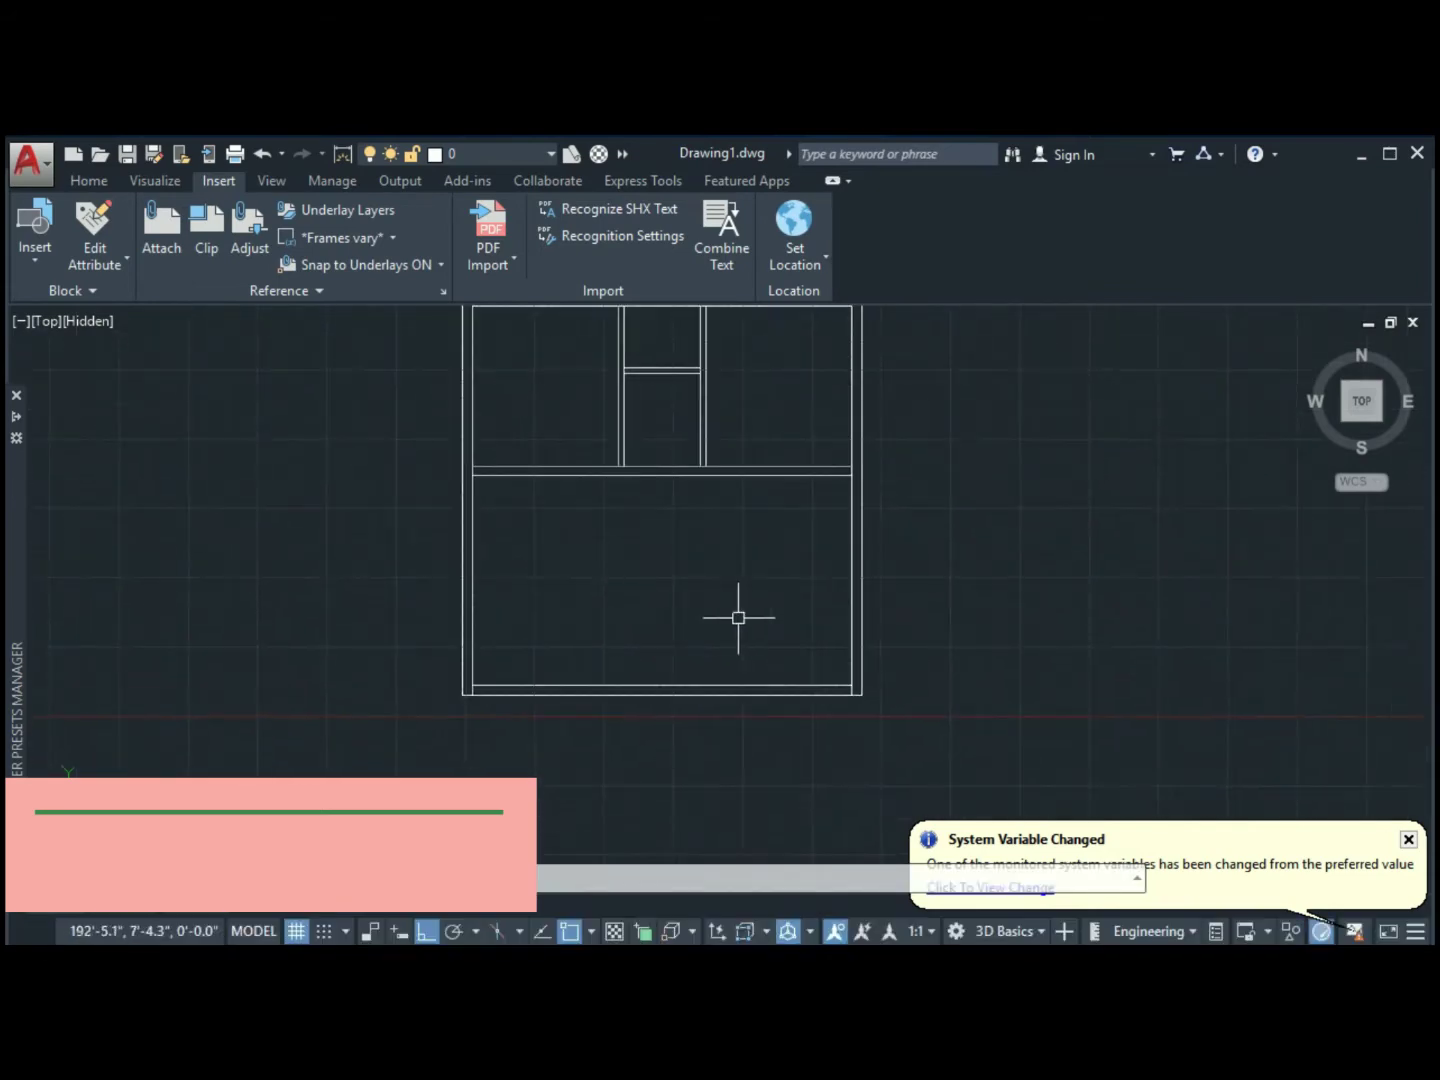
pyautogui.press('Return')
pyautogui.scroll(4, 546, 681)
pyautogui.click(324, 675)
pyautogui.write("10'")
pyautogui.press('Return')
pyautogui.scroll(-3, 776, 672)
pyautogui.moveTo(779, 669); pyautogui.dragTo(745, 819, button='middle')
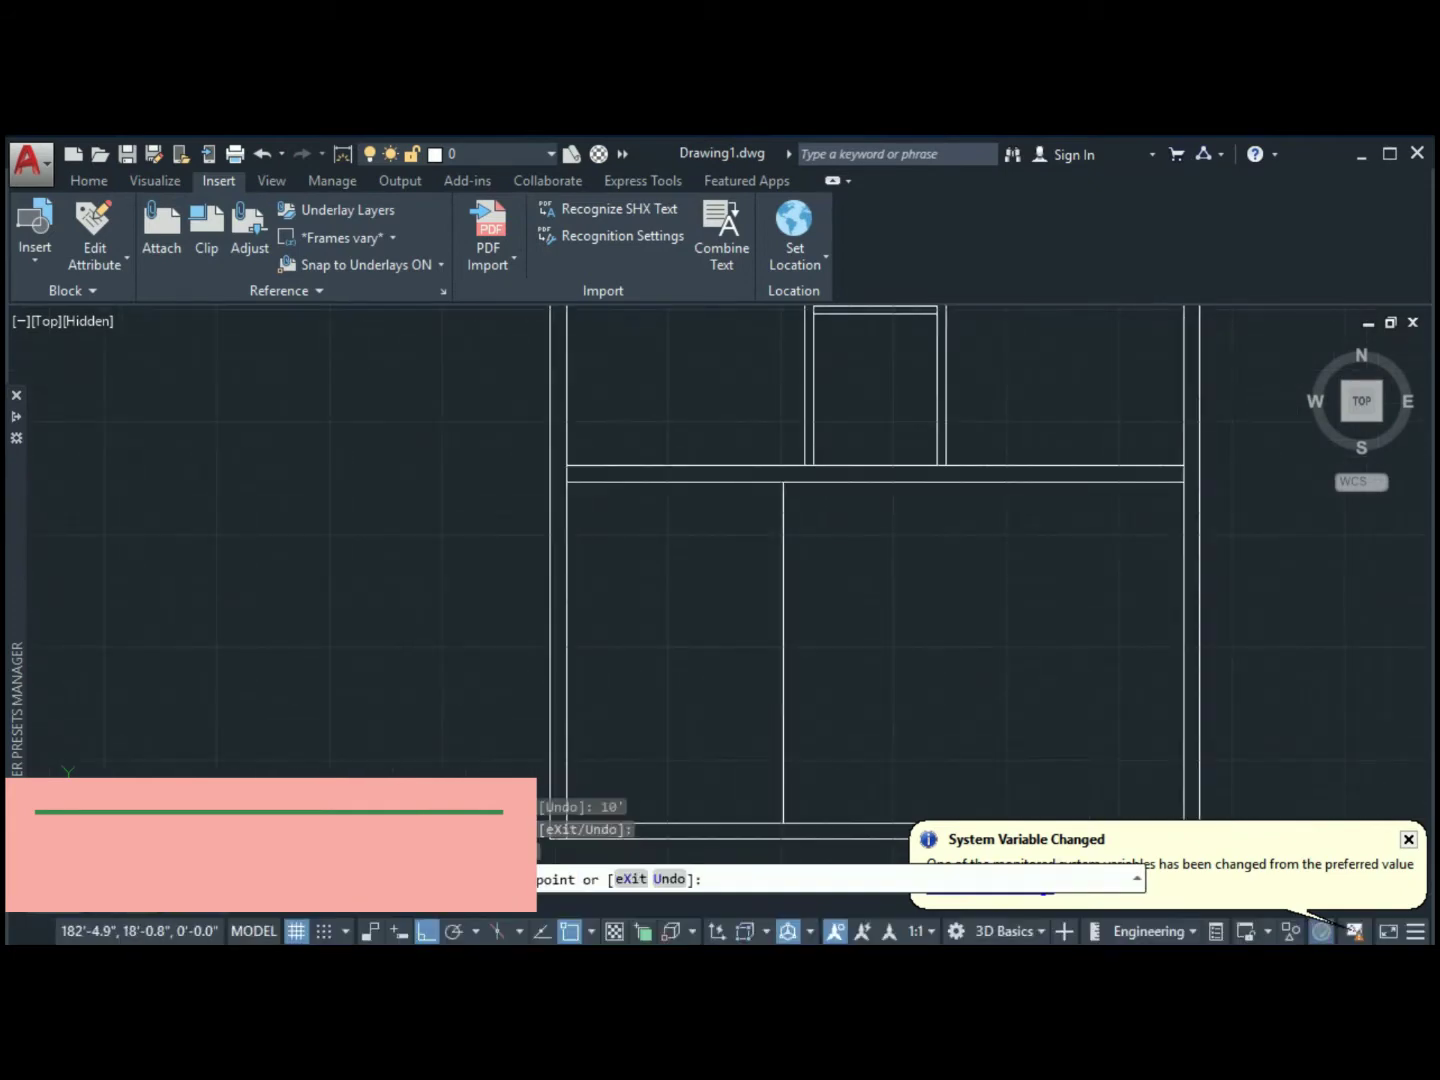
# Copy the L-shaped staircase to a spot beside the right floor plan
pyautogui.scroll(-3, 793, 822)
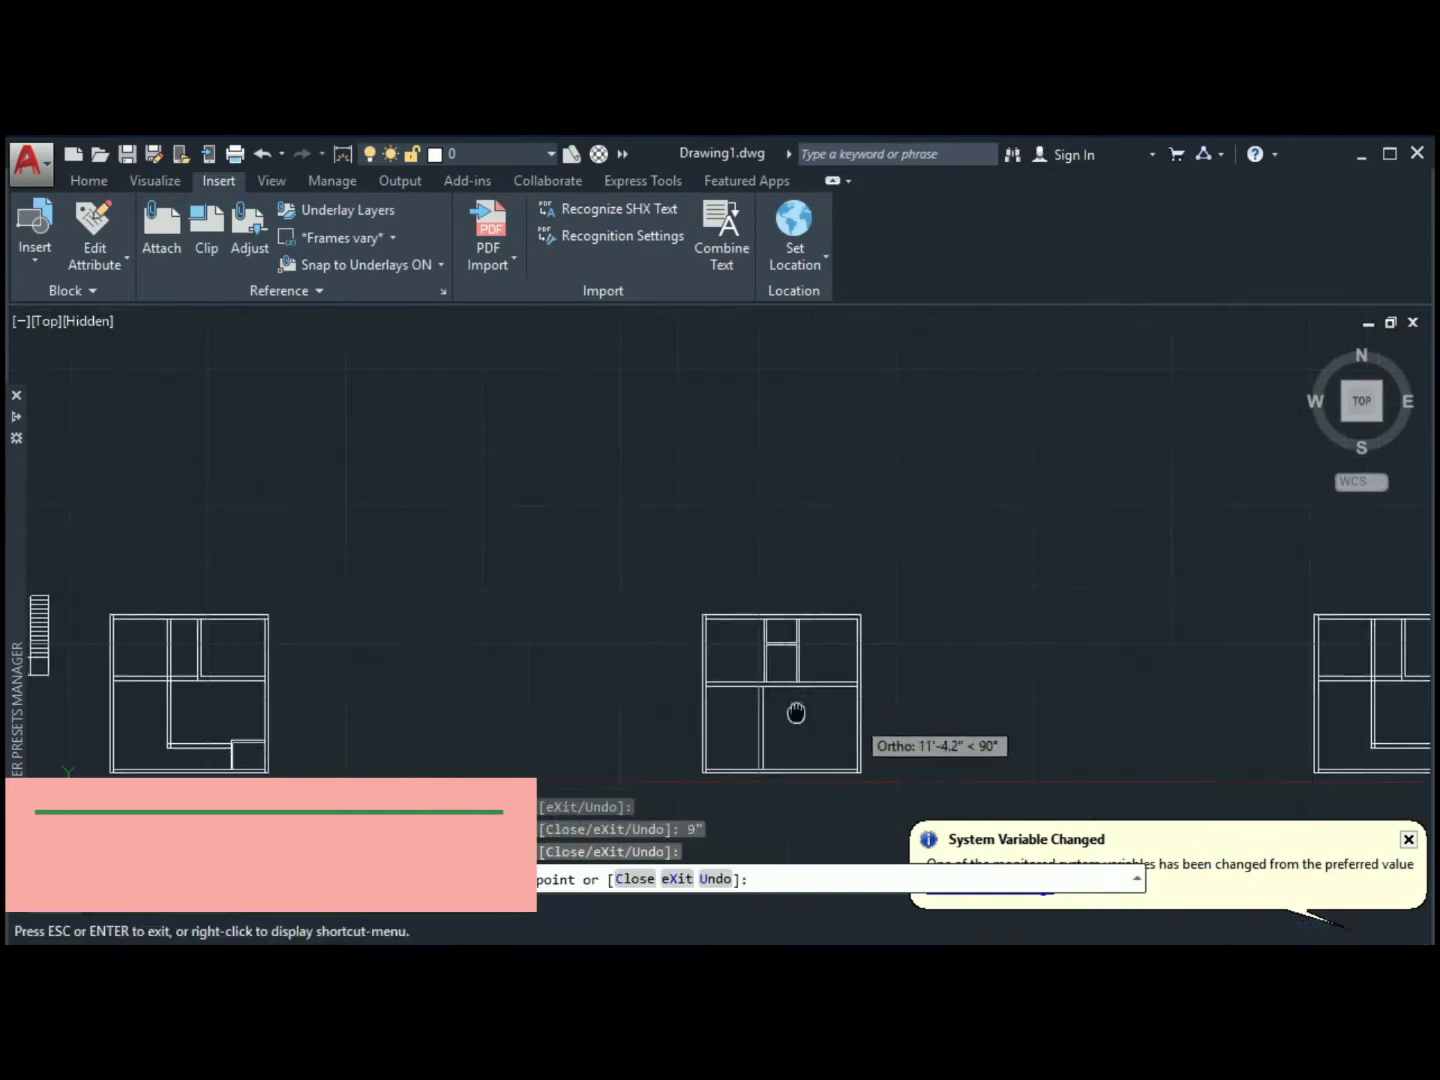
pyautogui.press('Escape')
pyautogui.moveTo(794, 709); pyautogui.dragTo(613, 504, button='middle')
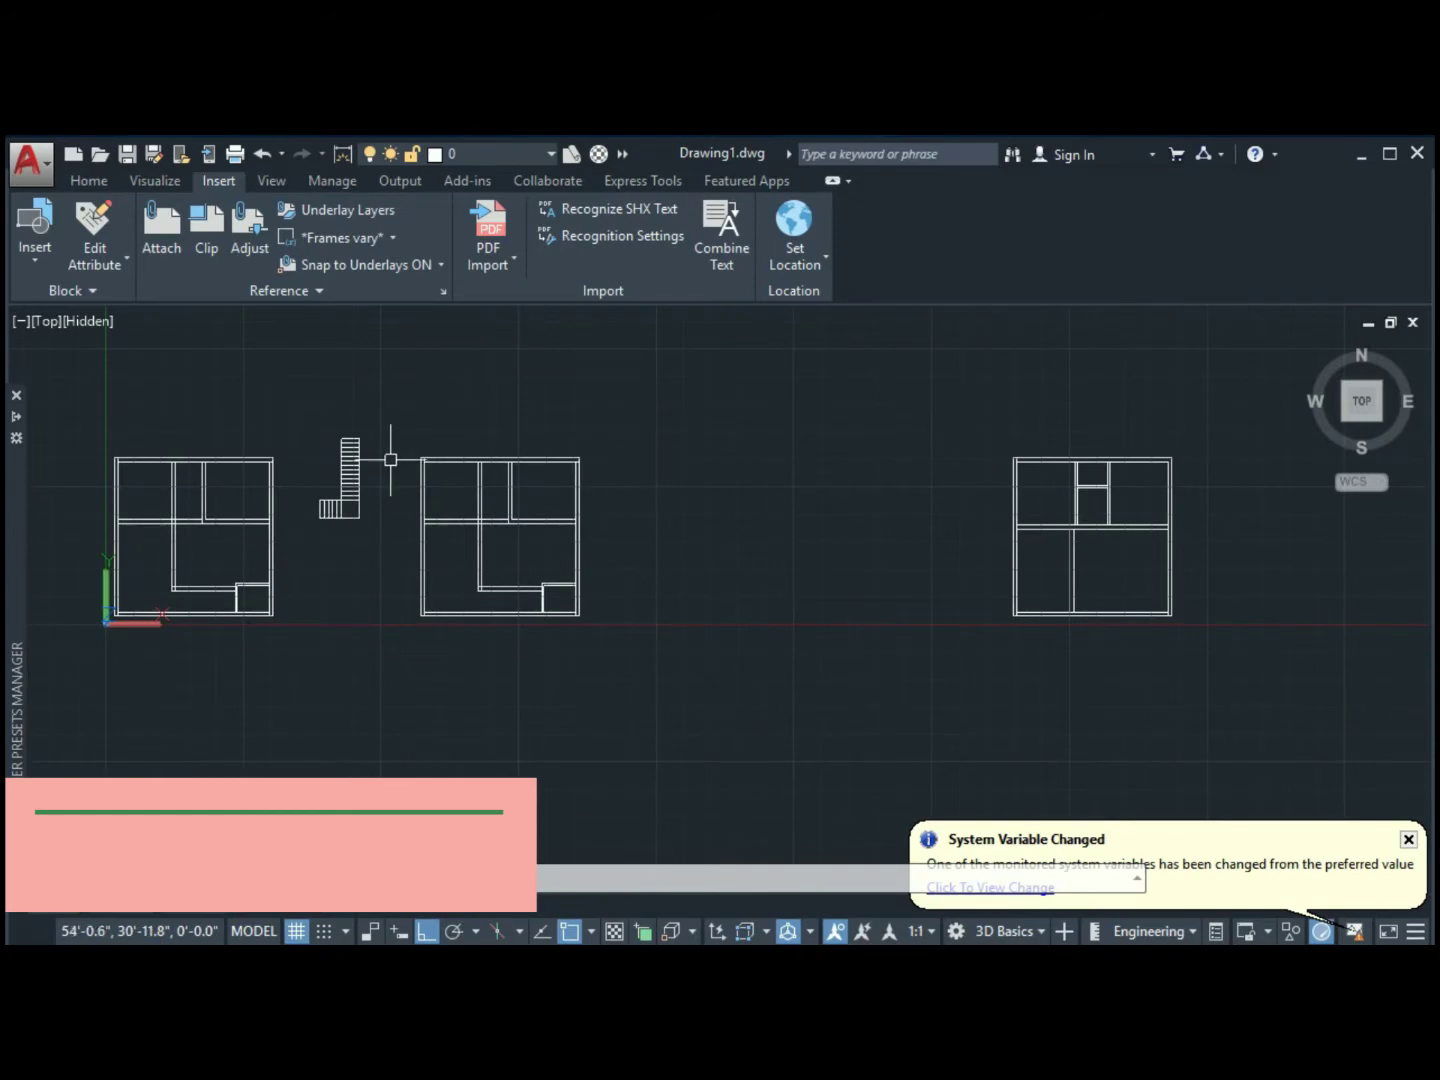
pyautogui.click(391, 459)
pyautogui.click(321, 410)
pyautogui.click(360, 437)
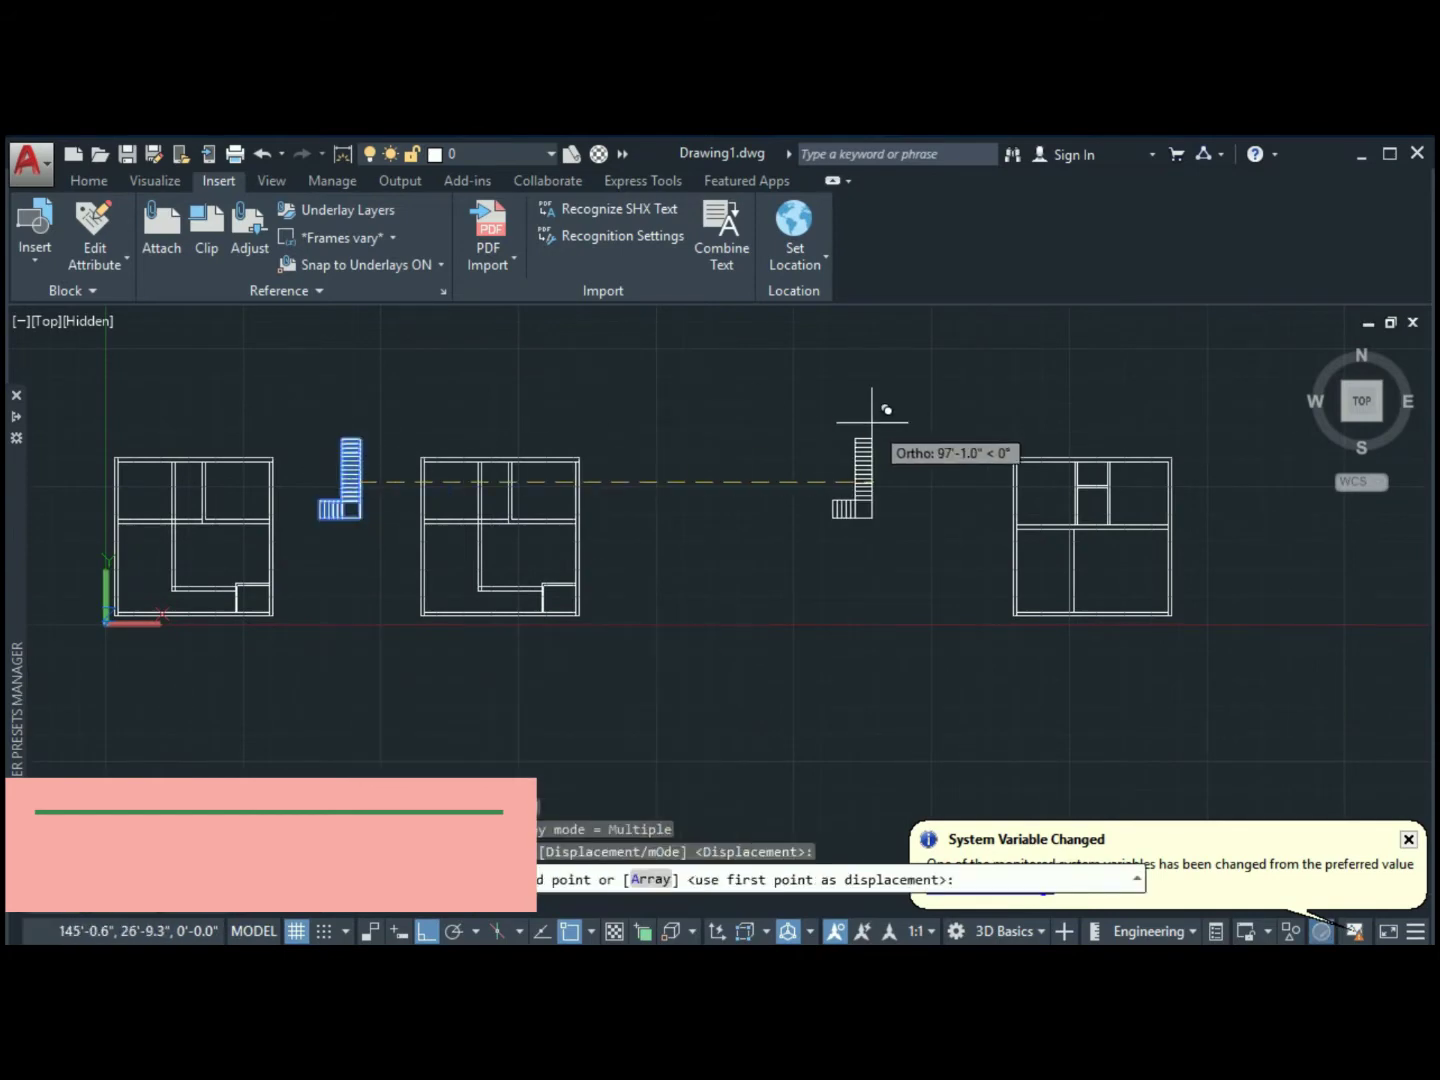
pyautogui.click(885, 408)
pyautogui.scroll(4, 885, 409)
pyautogui.moveTo(620, 600); pyautogui.dragTo(464, 706, button='middle')
pyautogui.press('Escape')
pyautogui.scroll(-2, 600, 641)
pyautogui.moveTo(636, 636); pyautogui.dragTo(599, 545, button='middle')
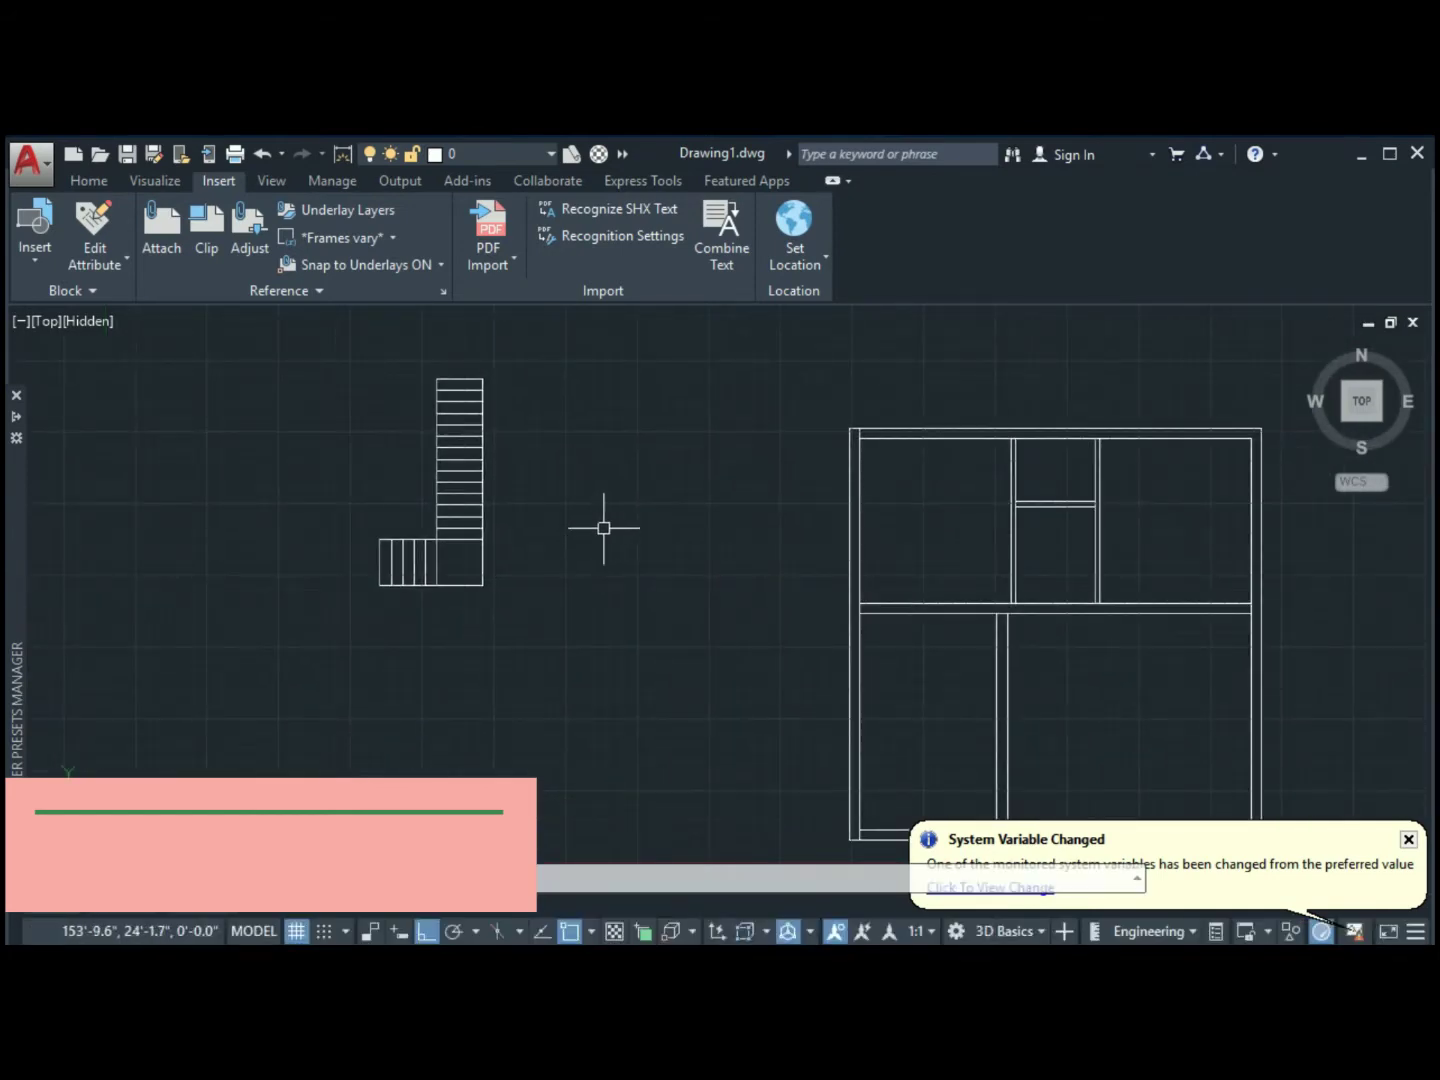
# Mirror the copied staircase about a horizontal line, erasing the original
pyautogui.moveTo(663, 512); pyautogui.dragTo(289, 331)
pyautogui.press('m')
pyautogui.press('i')
pyautogui.press('Return')
pyautogui.click(379, 585)
pyautogui.click(550, 616)
pyautogui.write('y')
pyautogui.press('Return')
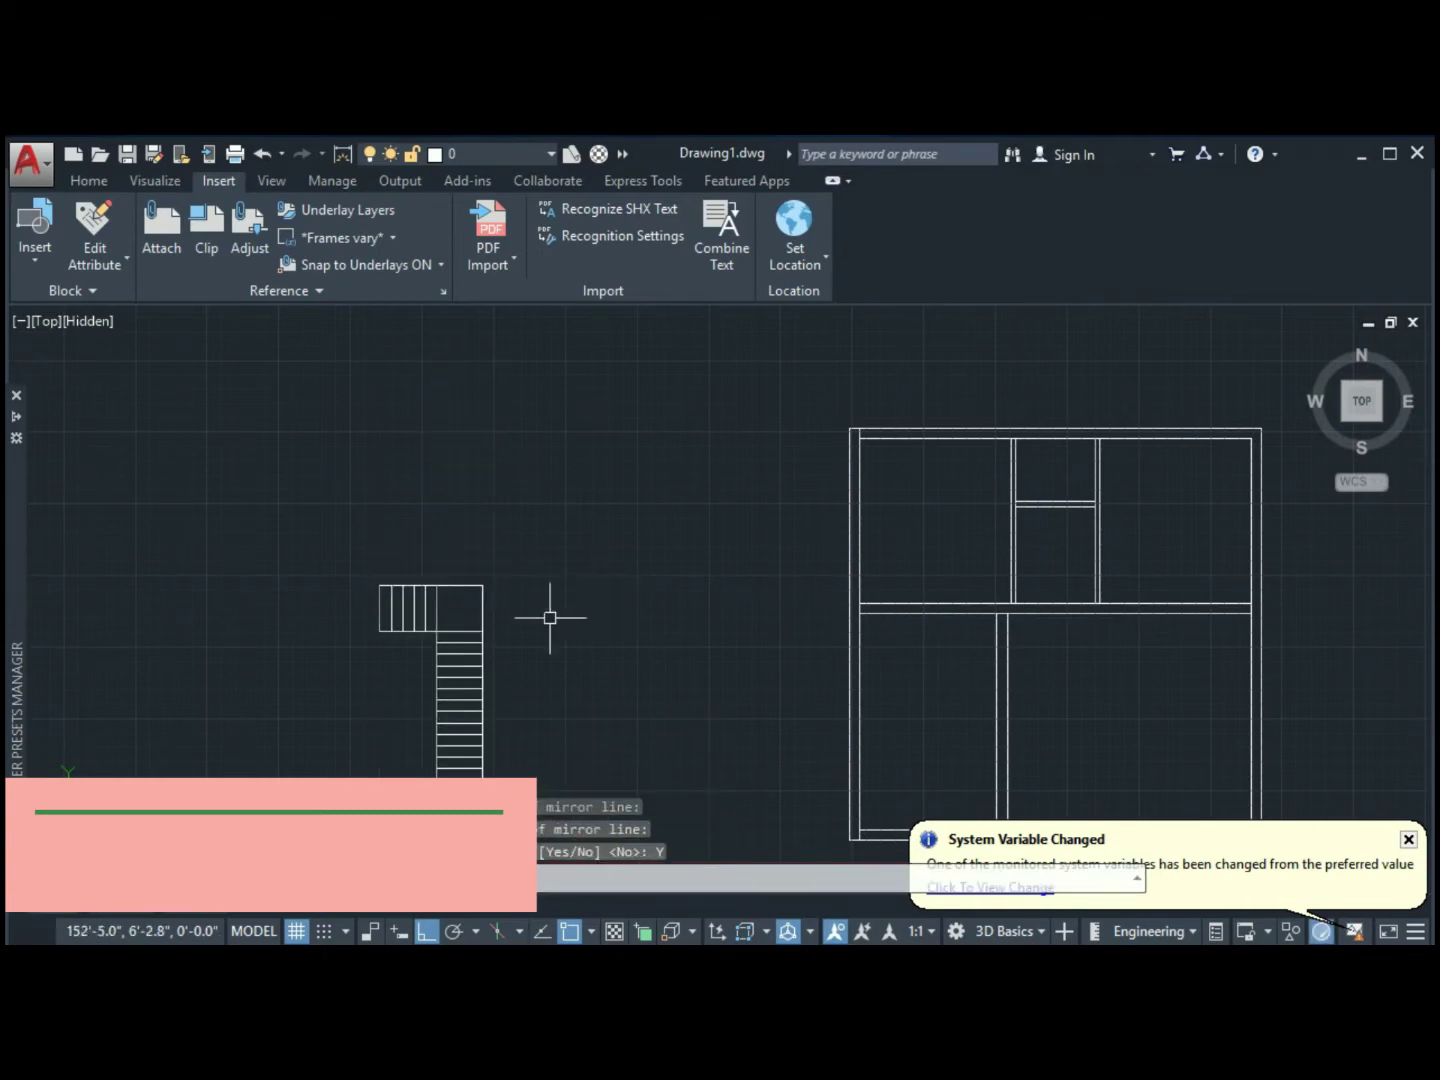
# Select the flipped staircase and start copying it with CO
pyautogui.moveTo(550, 616); pyautogui.dragTo(498, 481, button='middle')
pyautogui.moveTo(295, 420); pyautogui.dragTo(734, 700)
pyautogui.write('co')
pyautogui.press('Return')
# Place the staircase copy into the lower-right room's inner top-right corner
pyautogui.click(433, 448)
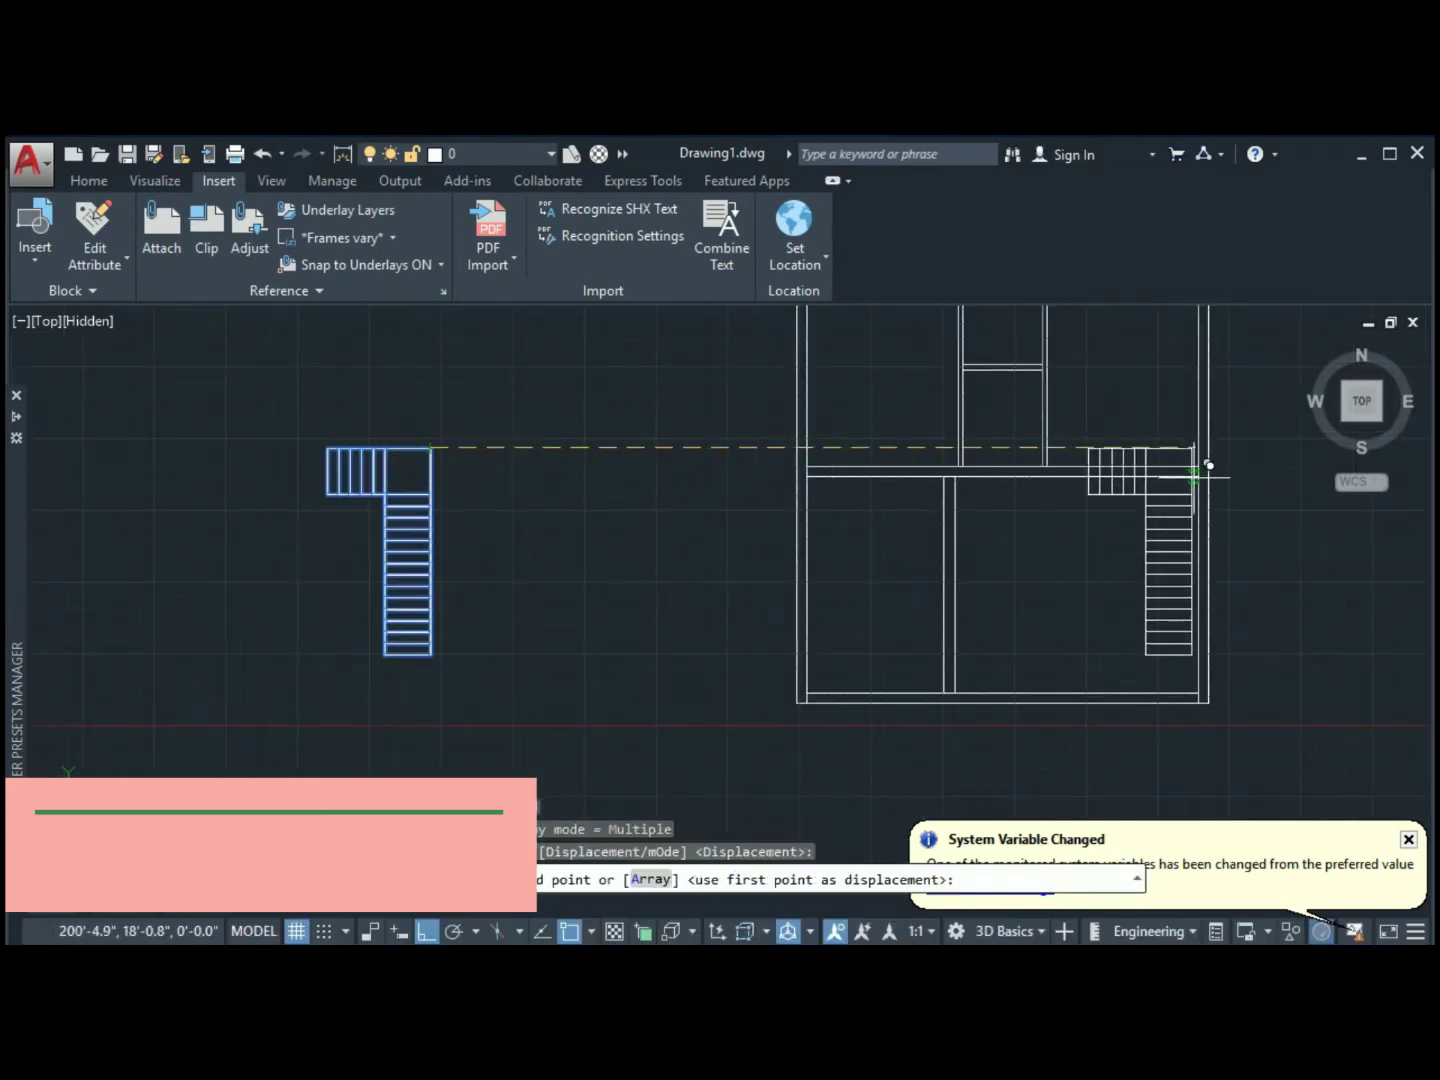
pyautogui.click(1209, 465)
pyautogui.press('Escape')
pyautogui.scroll(3, 967, 408)
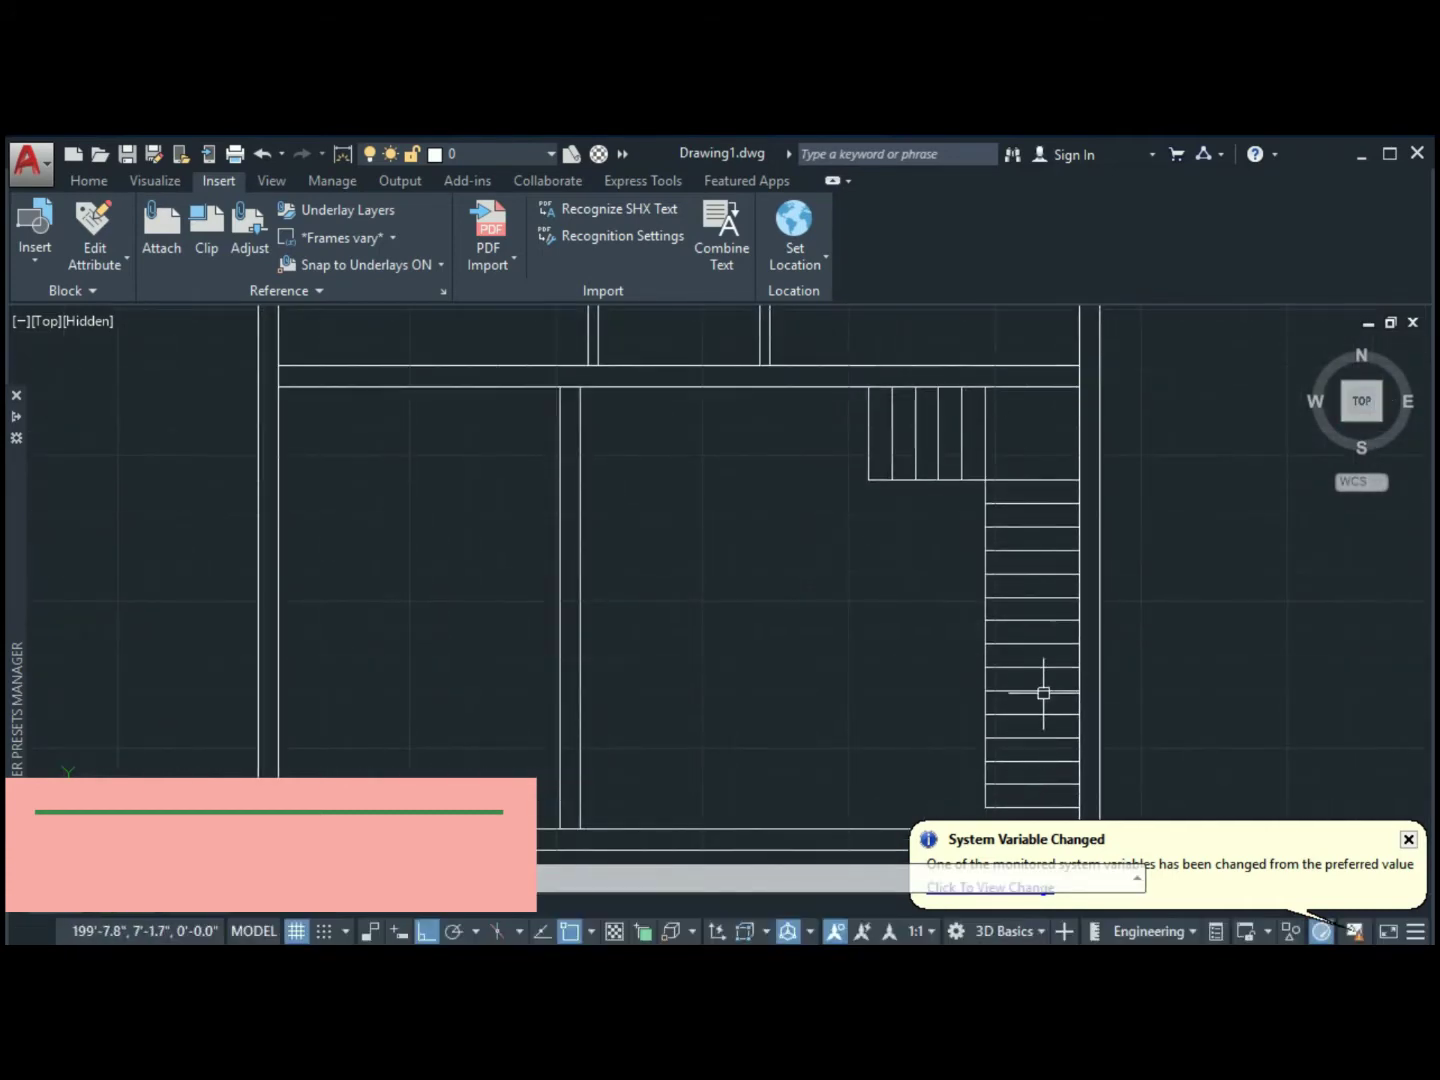
pyautogui.scroll(-2, 955, 480)
# Measure the staircase's spacing from the walls with DIST
pyautogui.write('di')
pyautogui.press('Return')
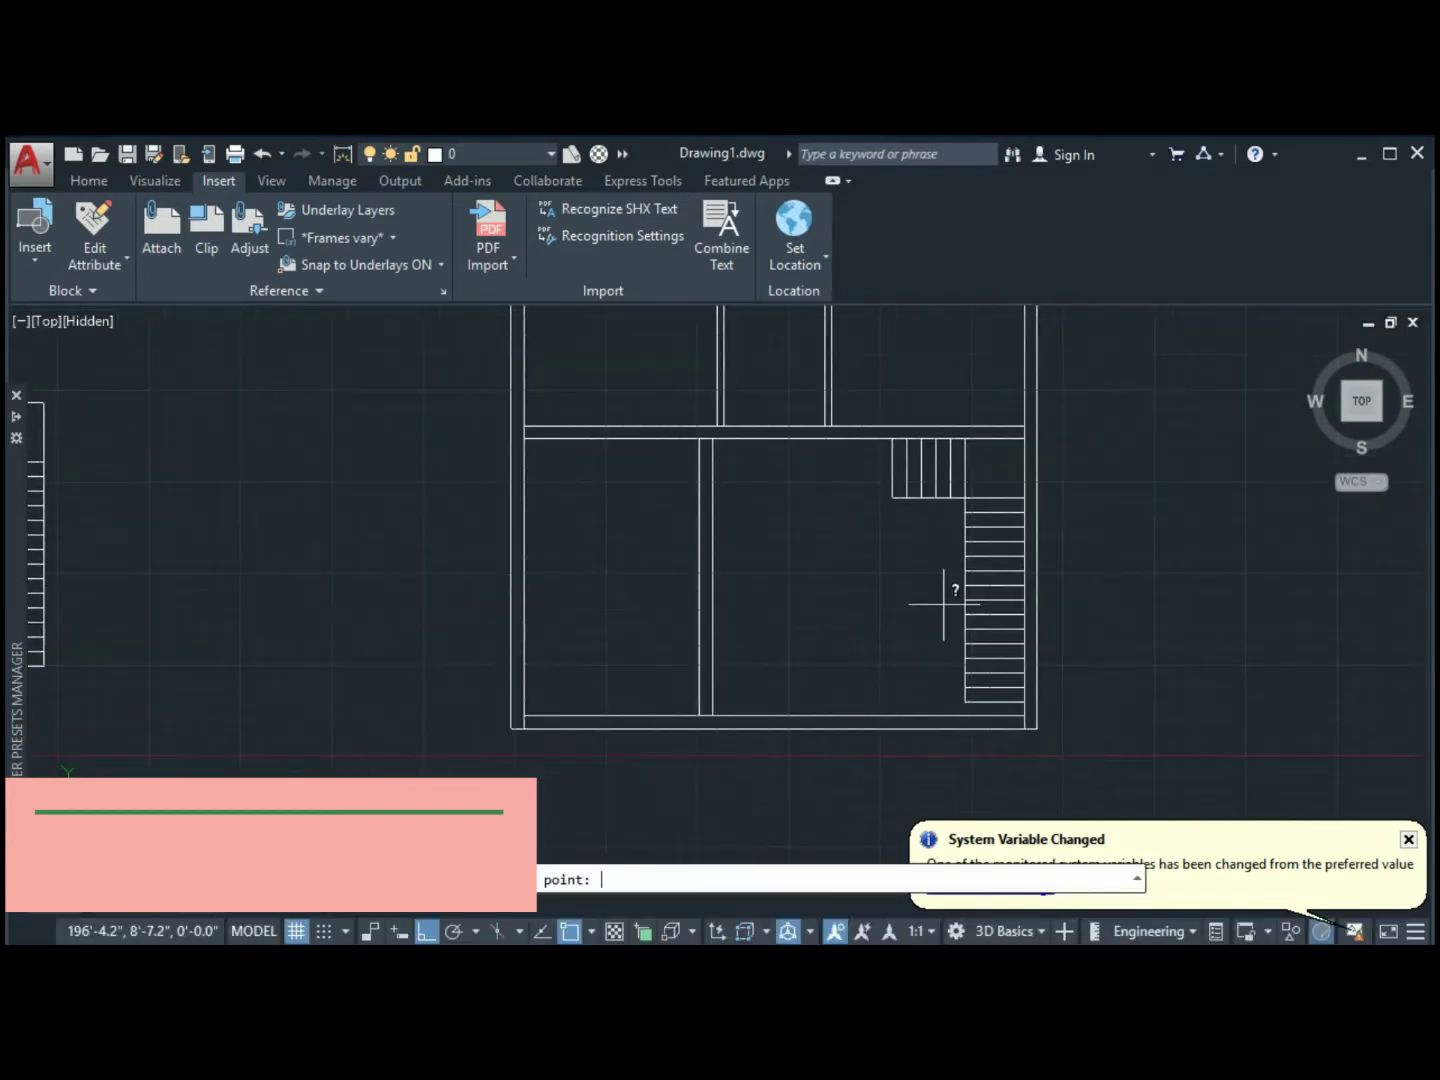
pyautogui.scroll(5, 921, 581)
pyautogui.click(899, 566)
pyautogui.click(535, 489)
pyautogui.scroll(-2, 581, 580)
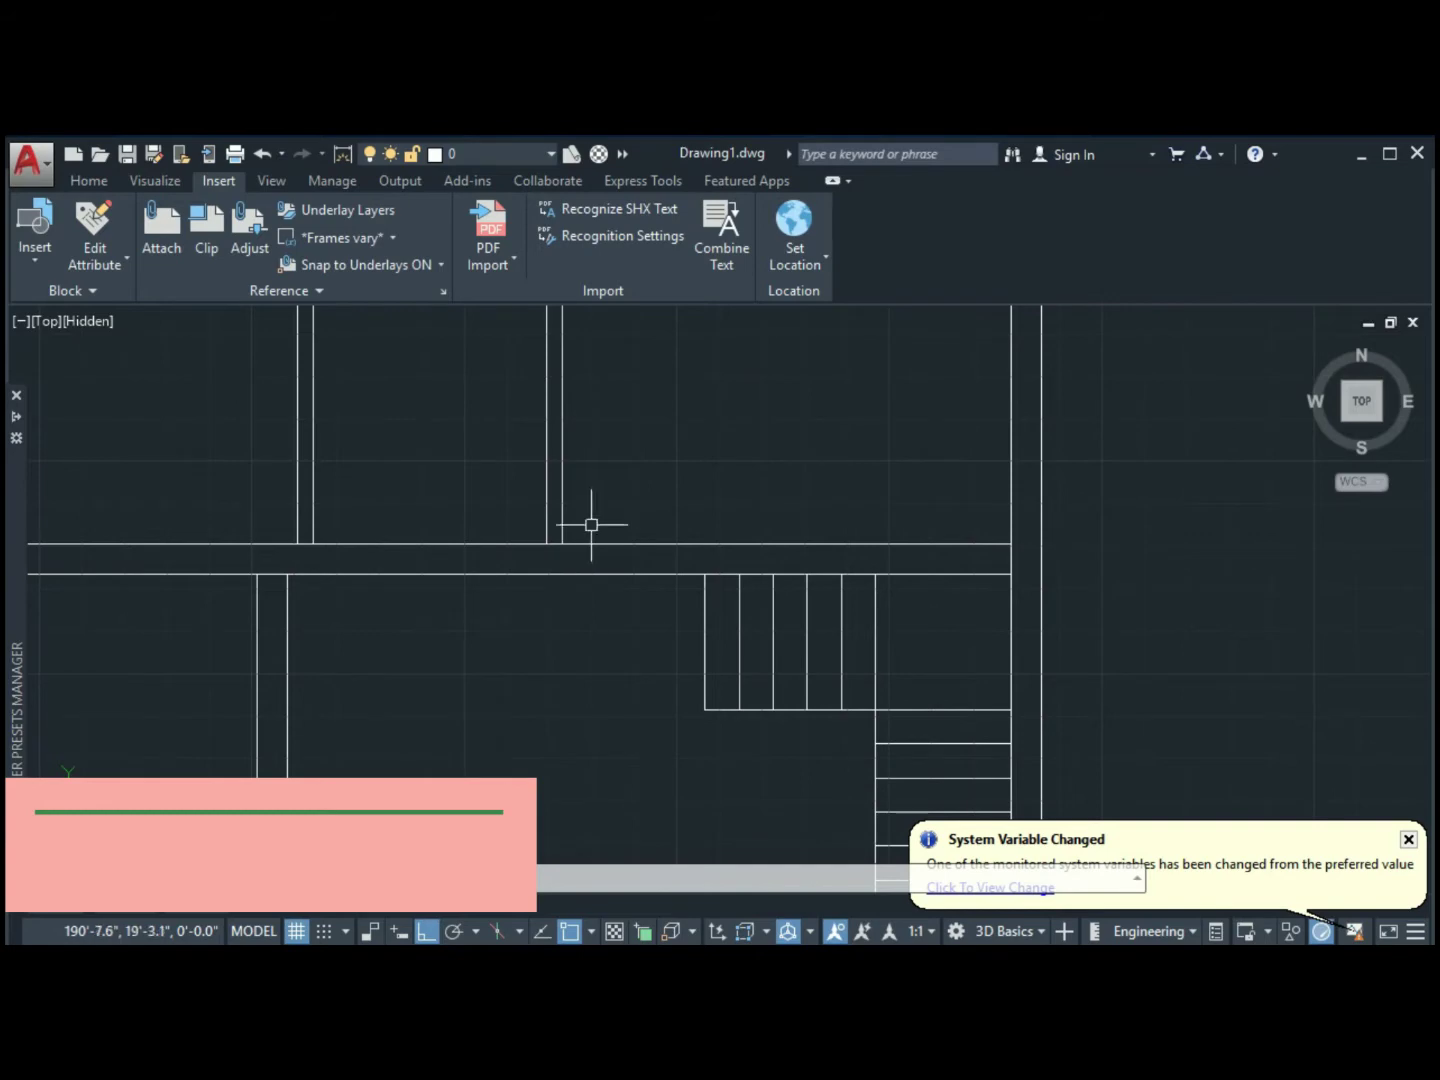
pyautogui.click(689, 687)
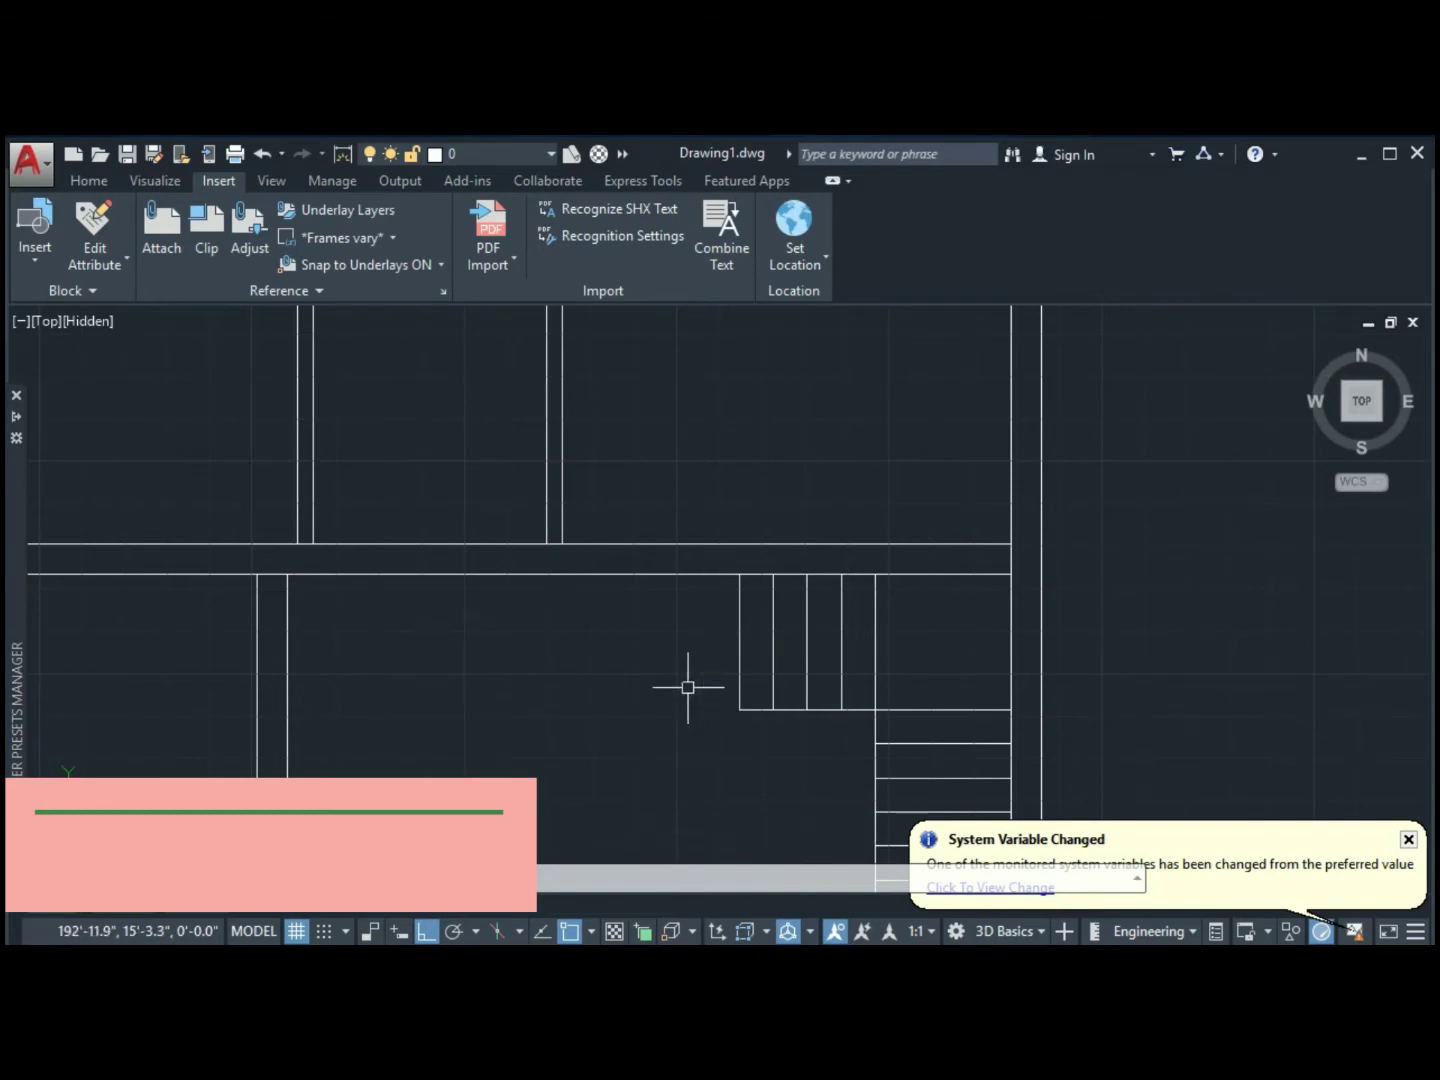
pyautogui.moveTo(689, 687); pyautogui.dragTo(733, 482, button='middle')
pyautogui.moveTo(849, 630); pyautogui.dragTo(815, 507, button='middle')
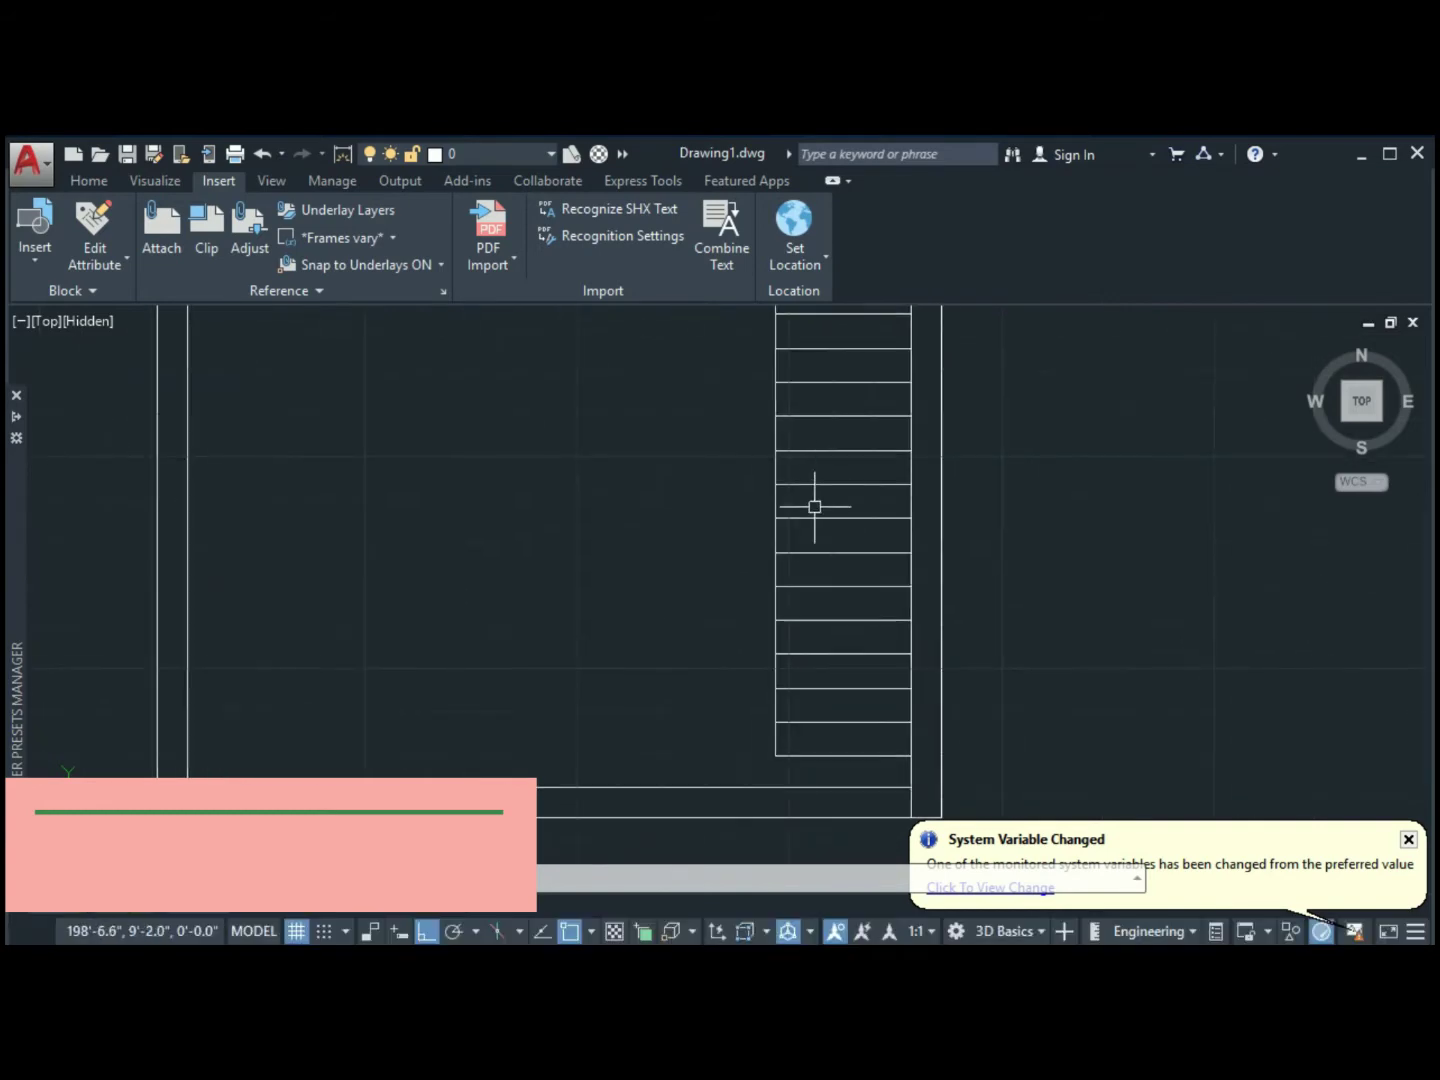
pyautogui.scroll(-5, 900, 700)
# Zoom to the lower room and undo the last wall segment
pyautogui.moveTo(915, 690); pyautogui.dragTo(861, 610, button='middle')
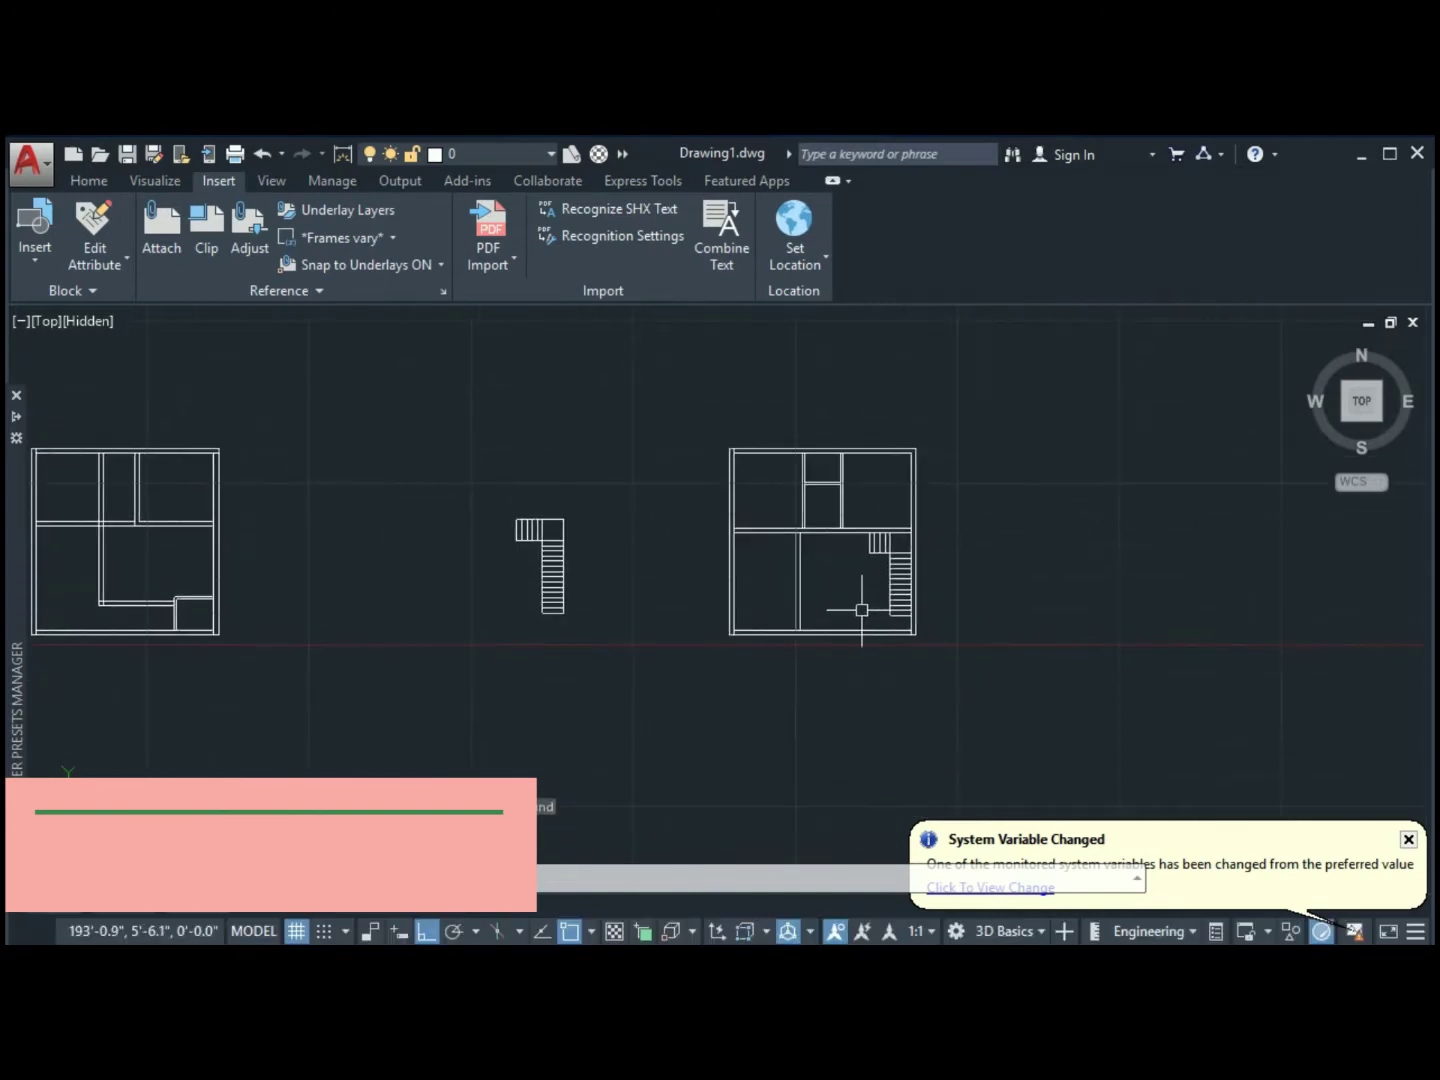
pyautogui.scroll(5, 821, 628)
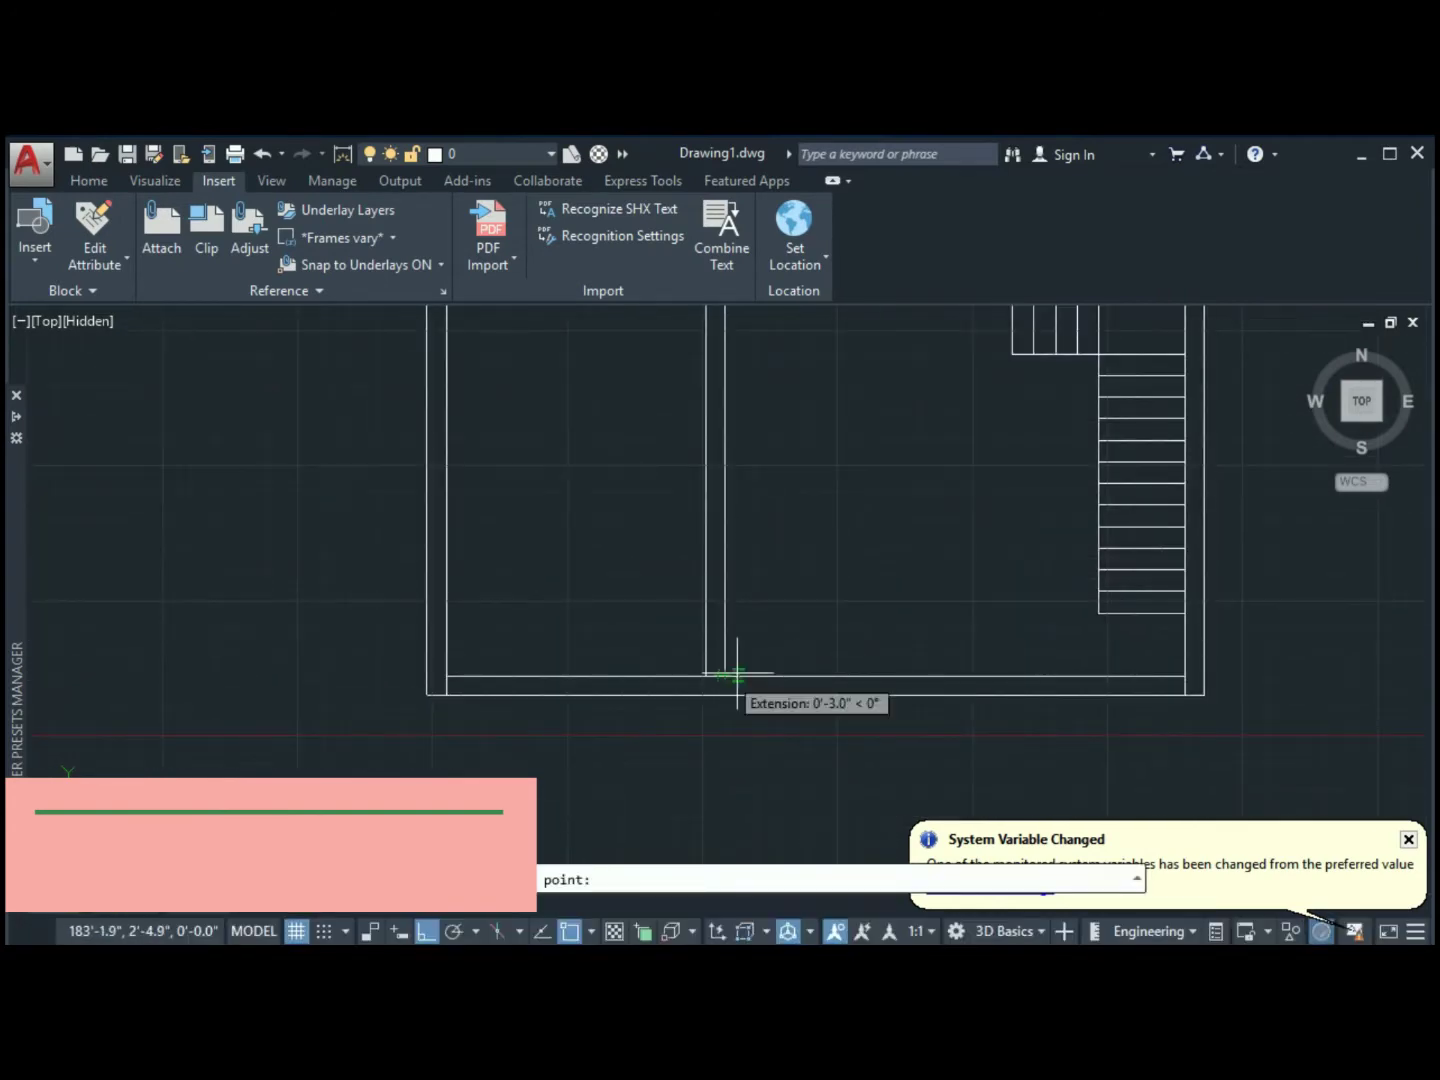
pyautogui.hotkey('ctrl', 'z')
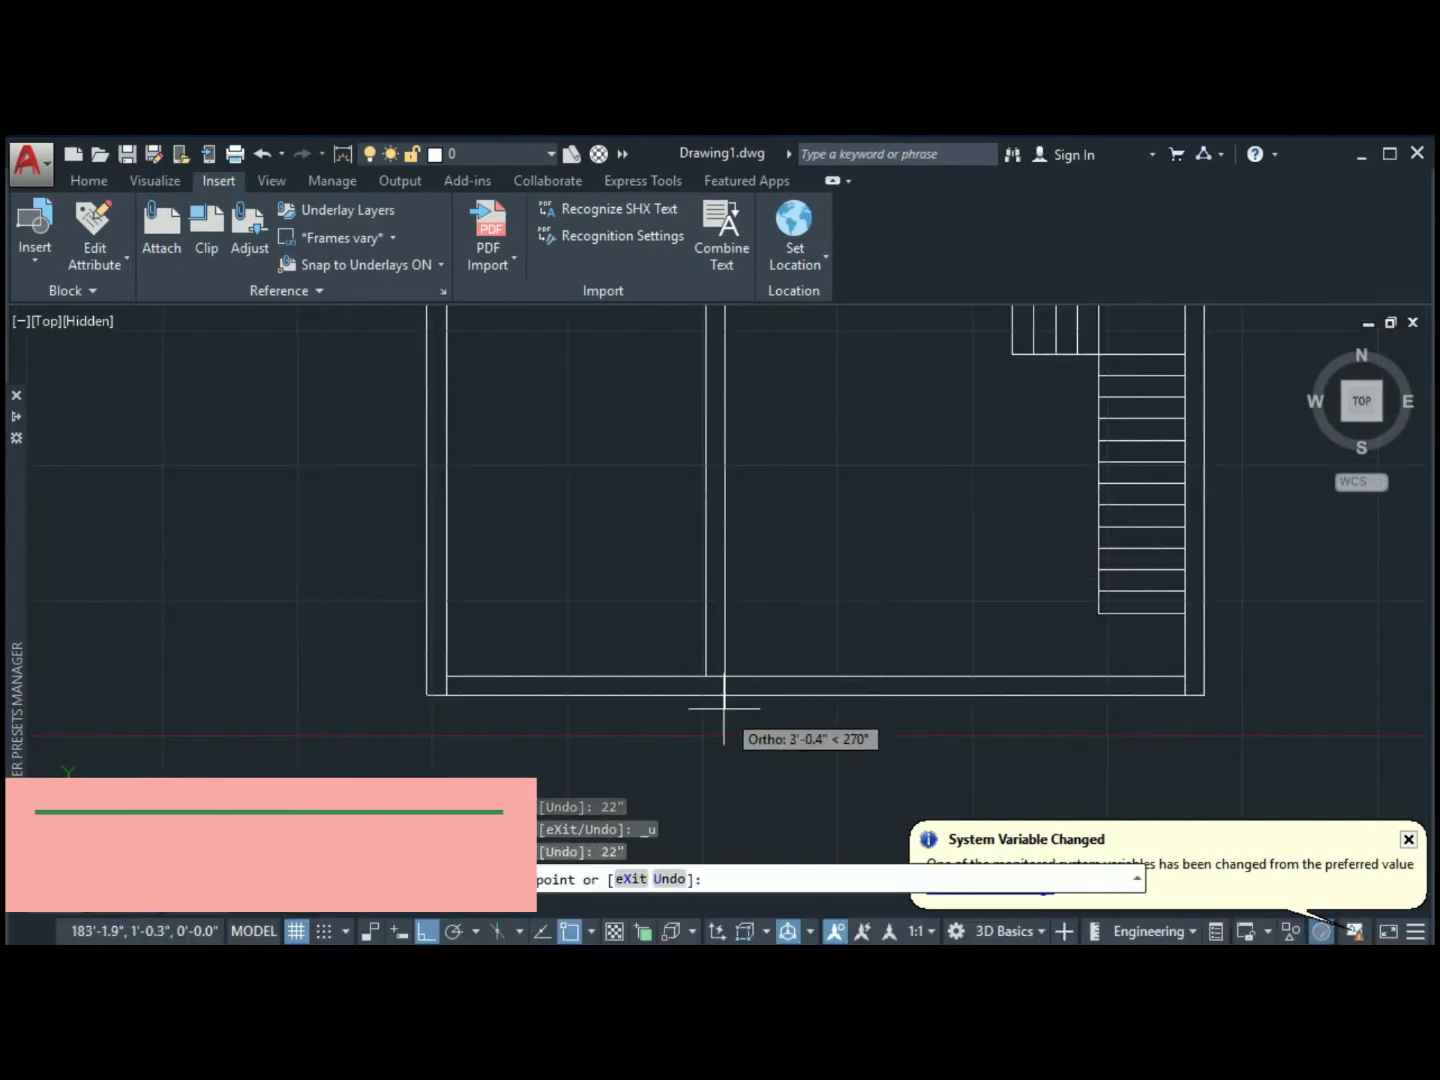
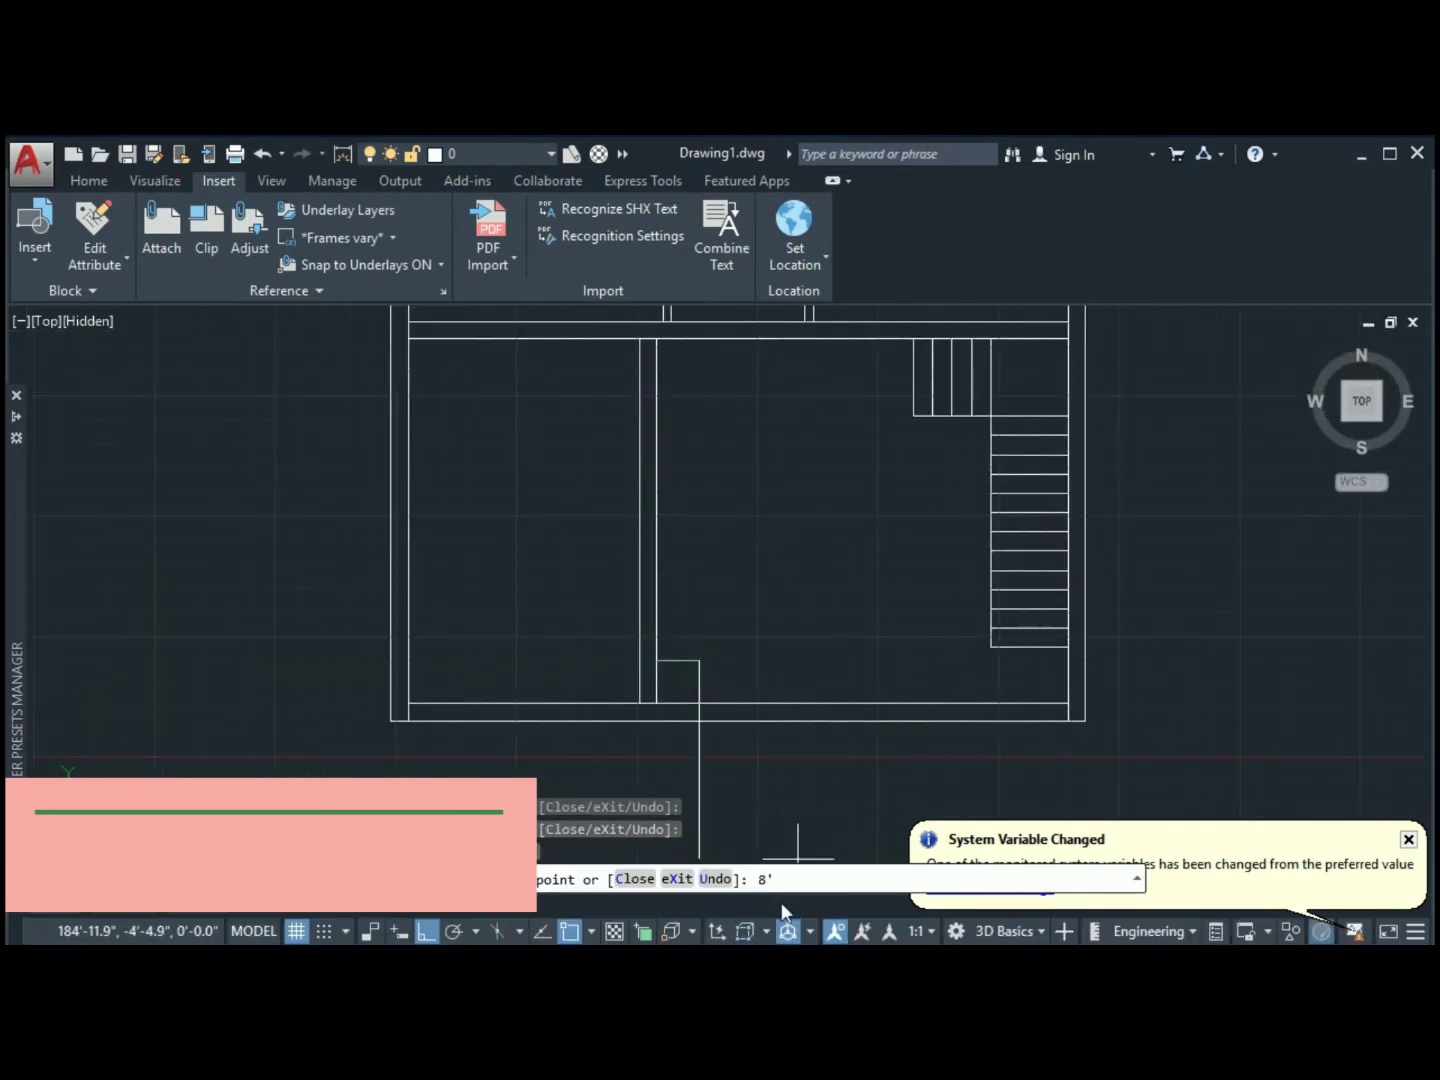
# Draw the L-shaped counter outline with the 8' and 8'8 segments down to the bottom wall
pyautogui.press('Return')
pyautogui.click(656, 517)
pyautogui.click(656, 660)
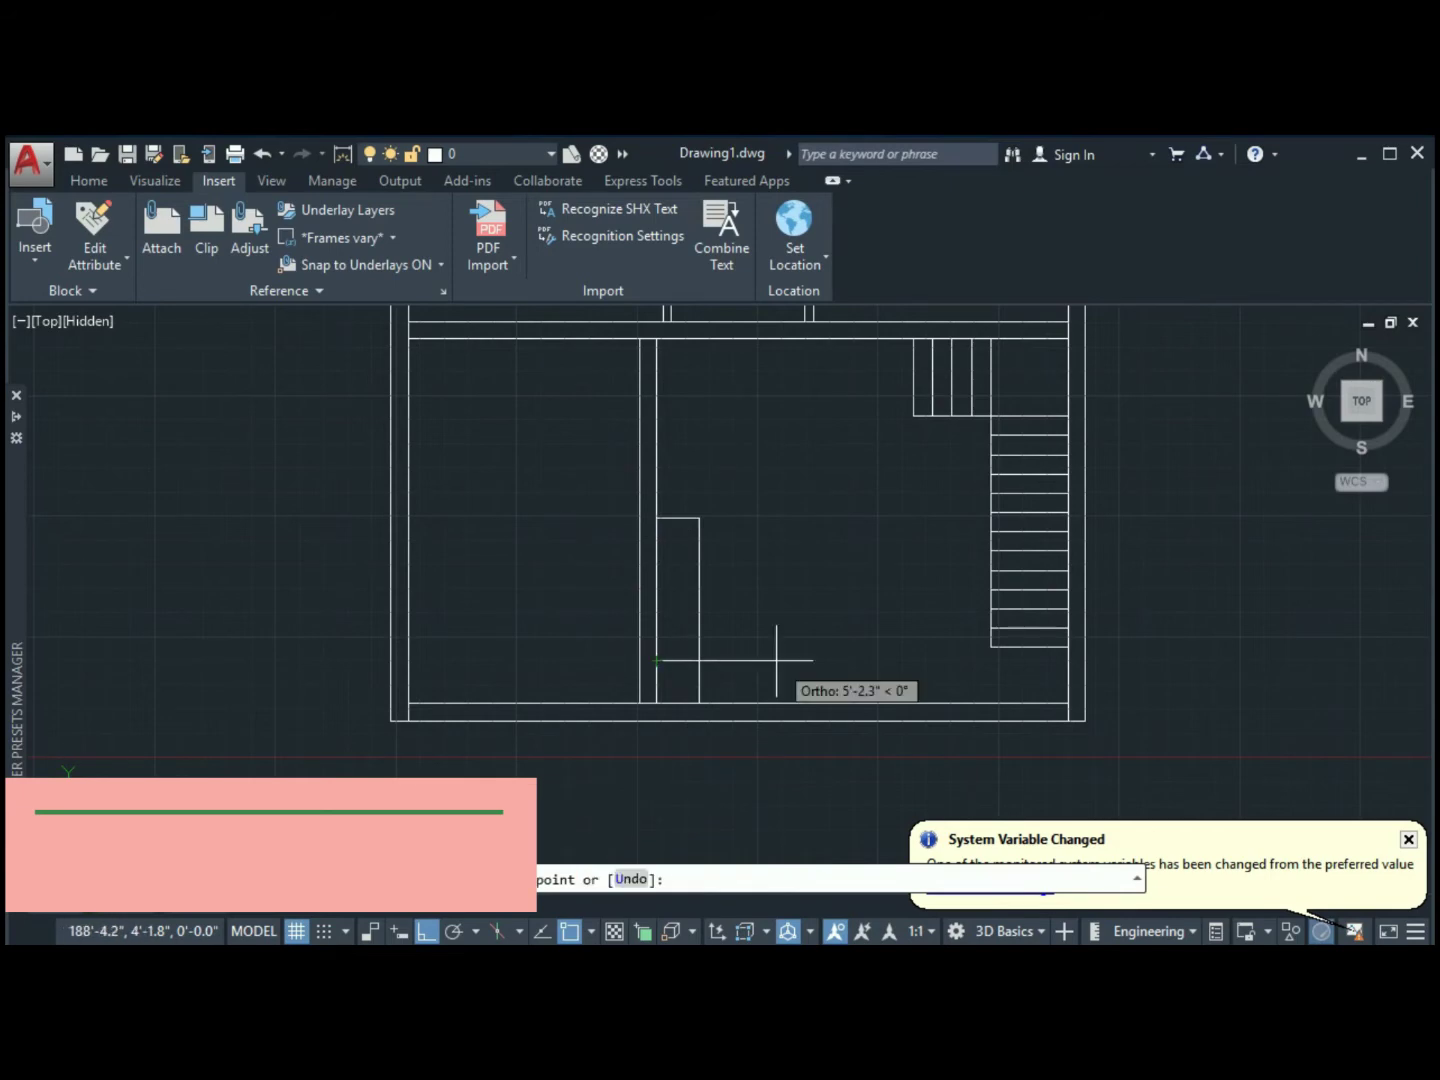
pyautogui.click(770, 702)
pyautogui.press('Escape')
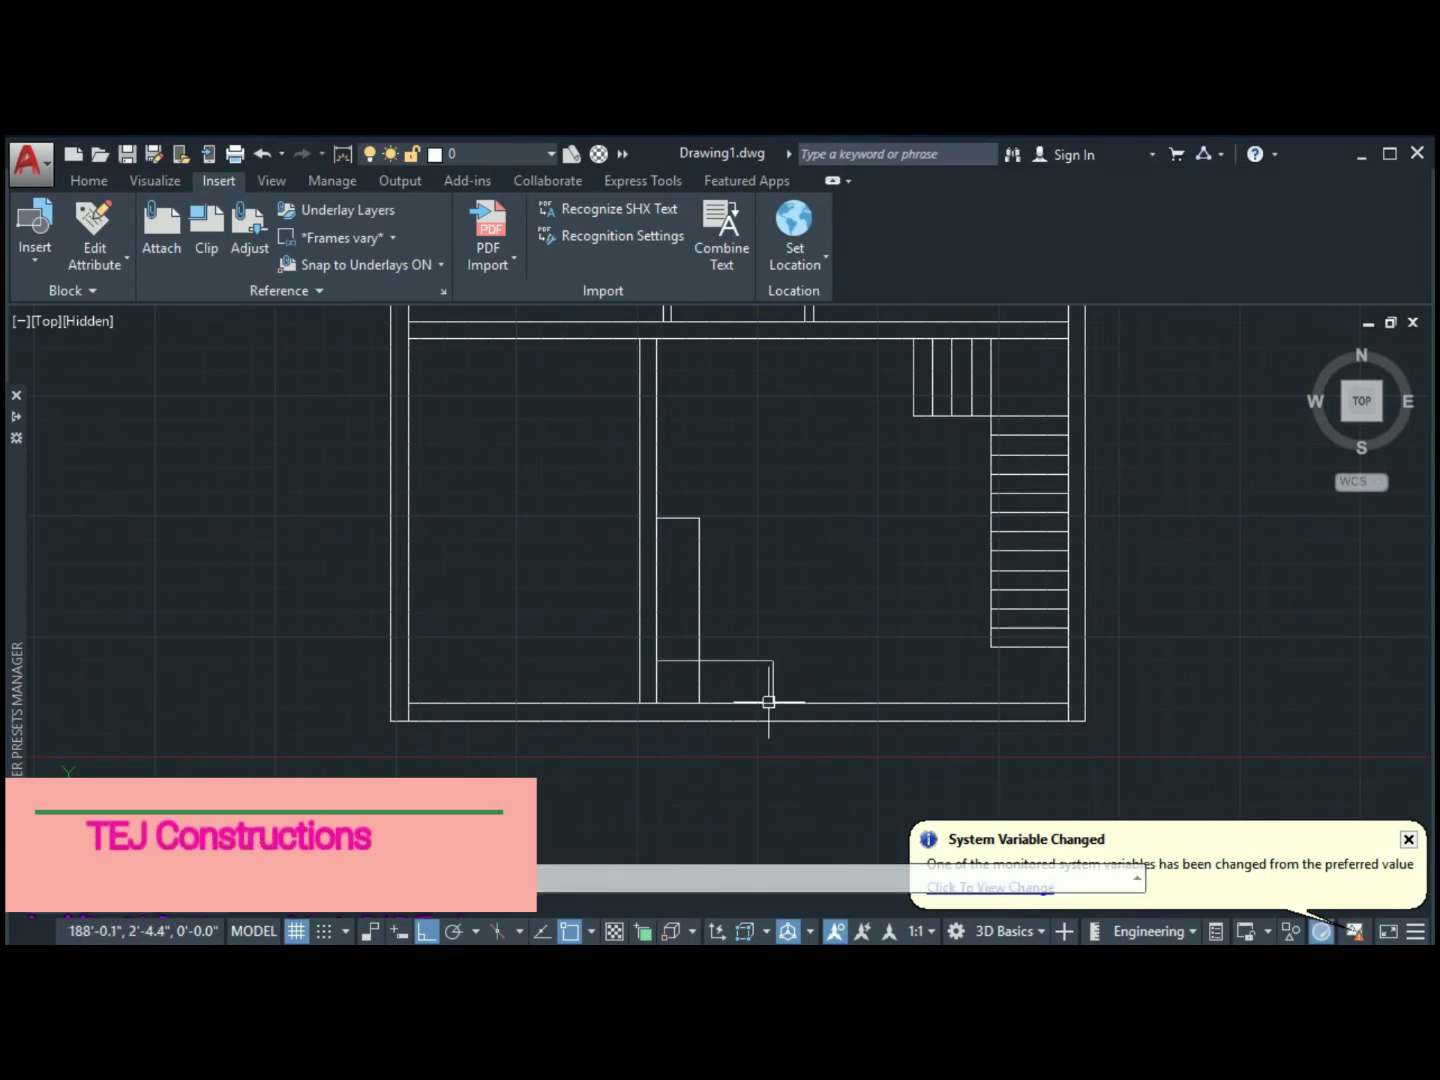
pyautogui.scroll(-4, 769, 702)
pyautogui.scroll(2, 834, 658)
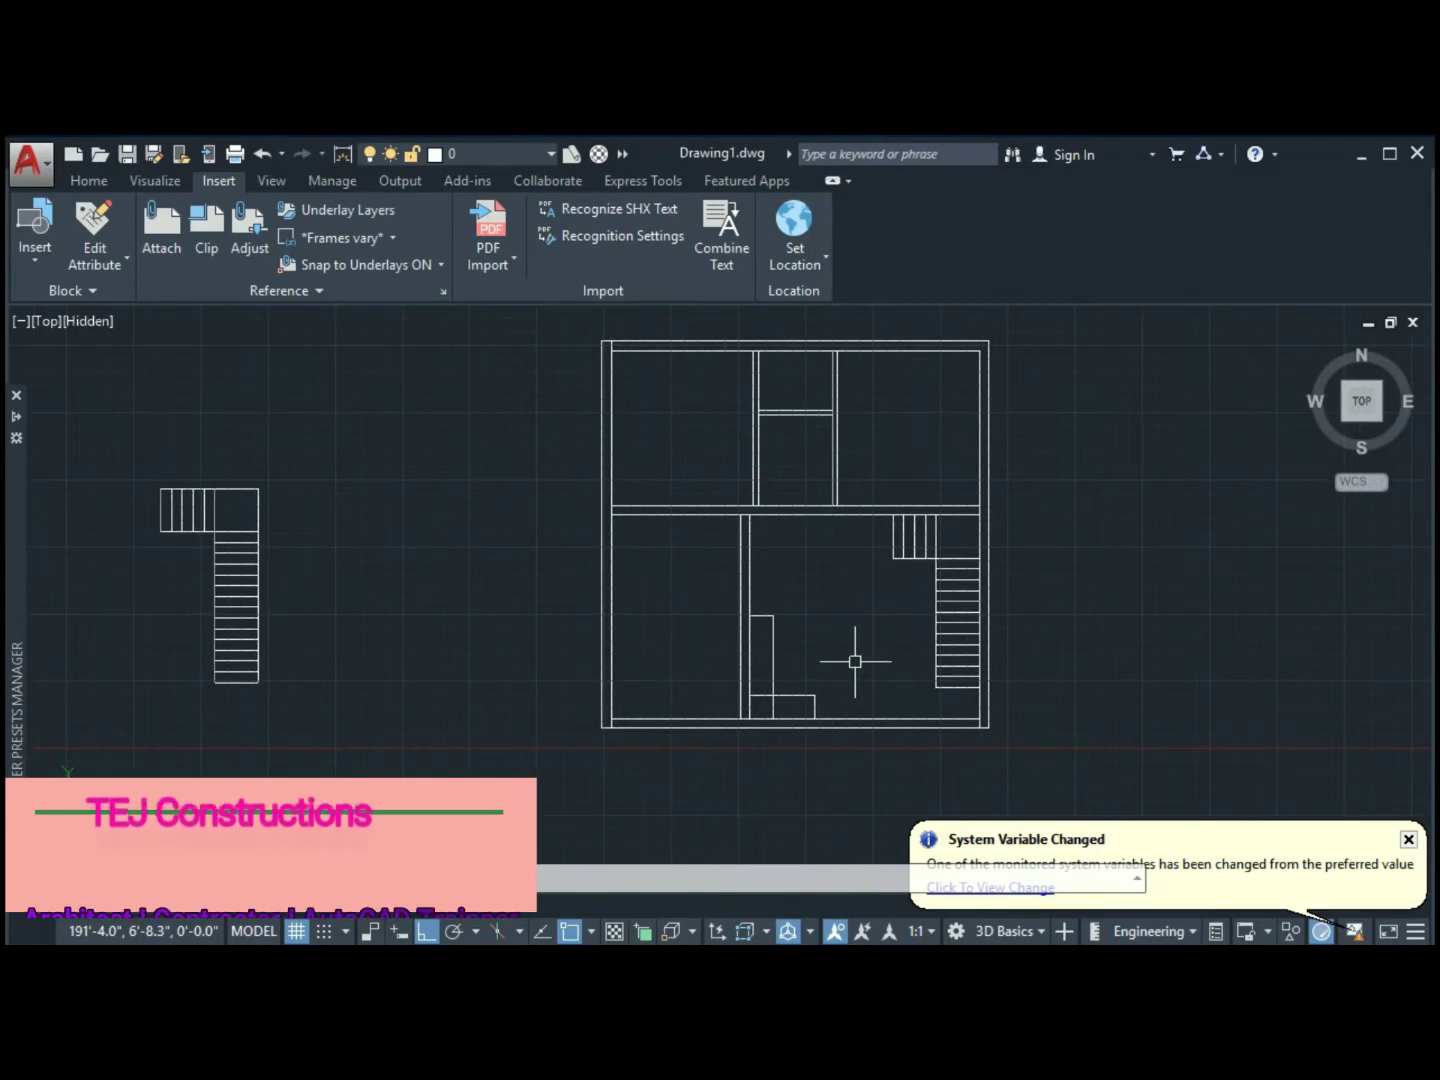
# Cancel the stray line and start a trim on the cross wall
pyautogui.scroll(5, 842, 481)
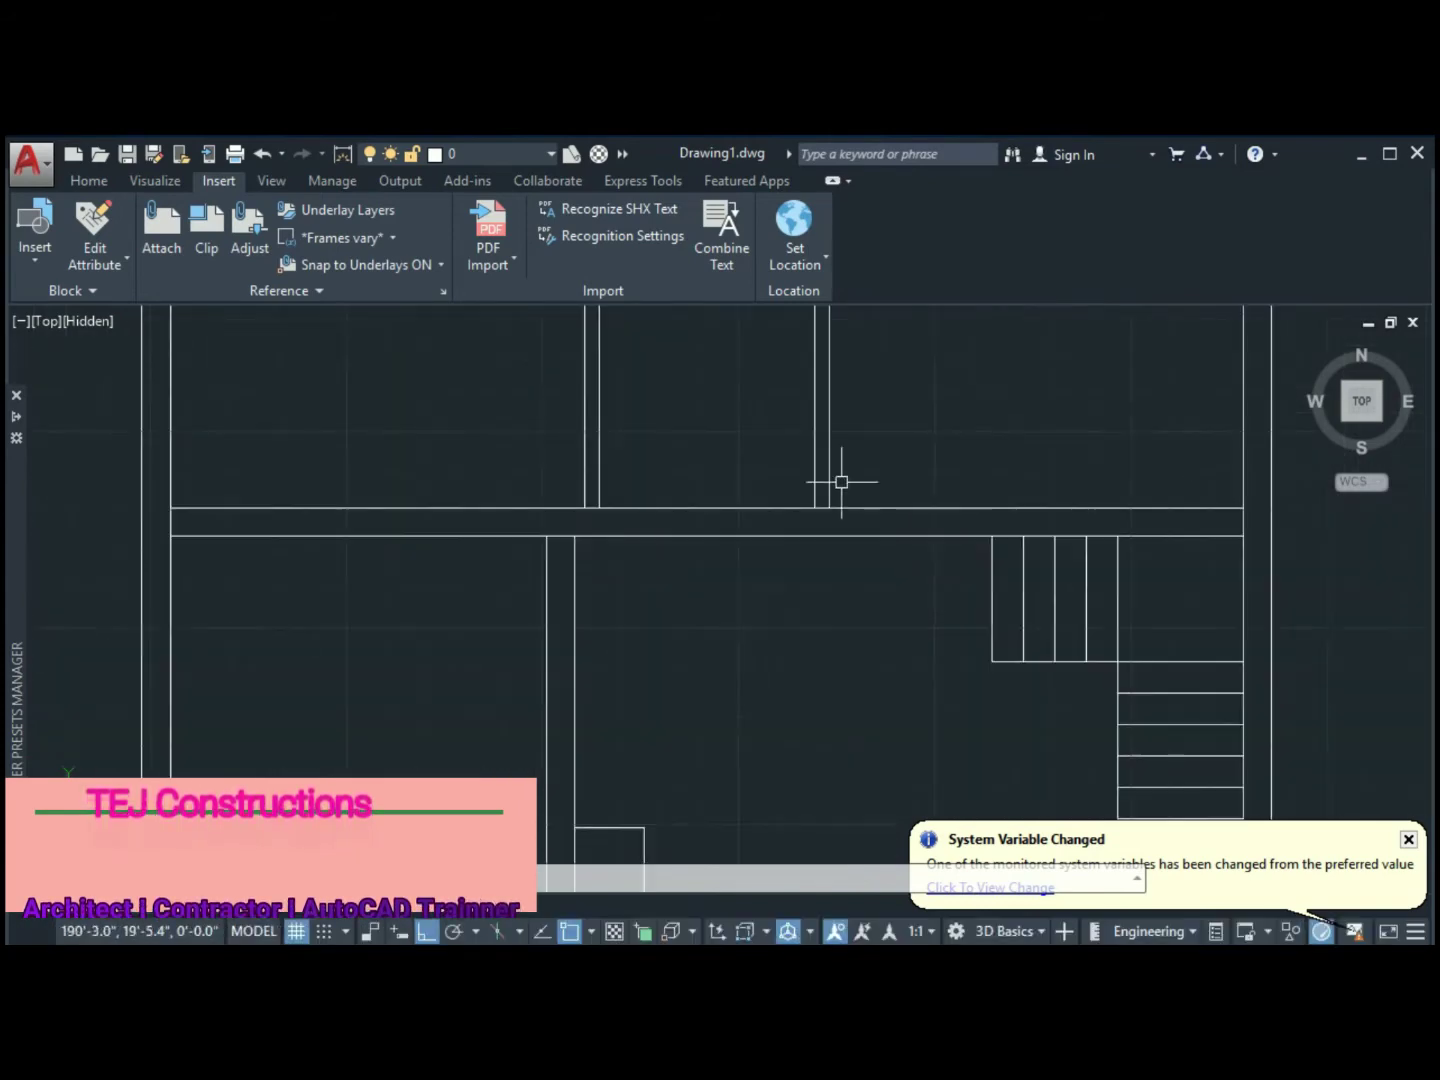
pyautogui.press('Return')
pyautogui.write('3\'6"')
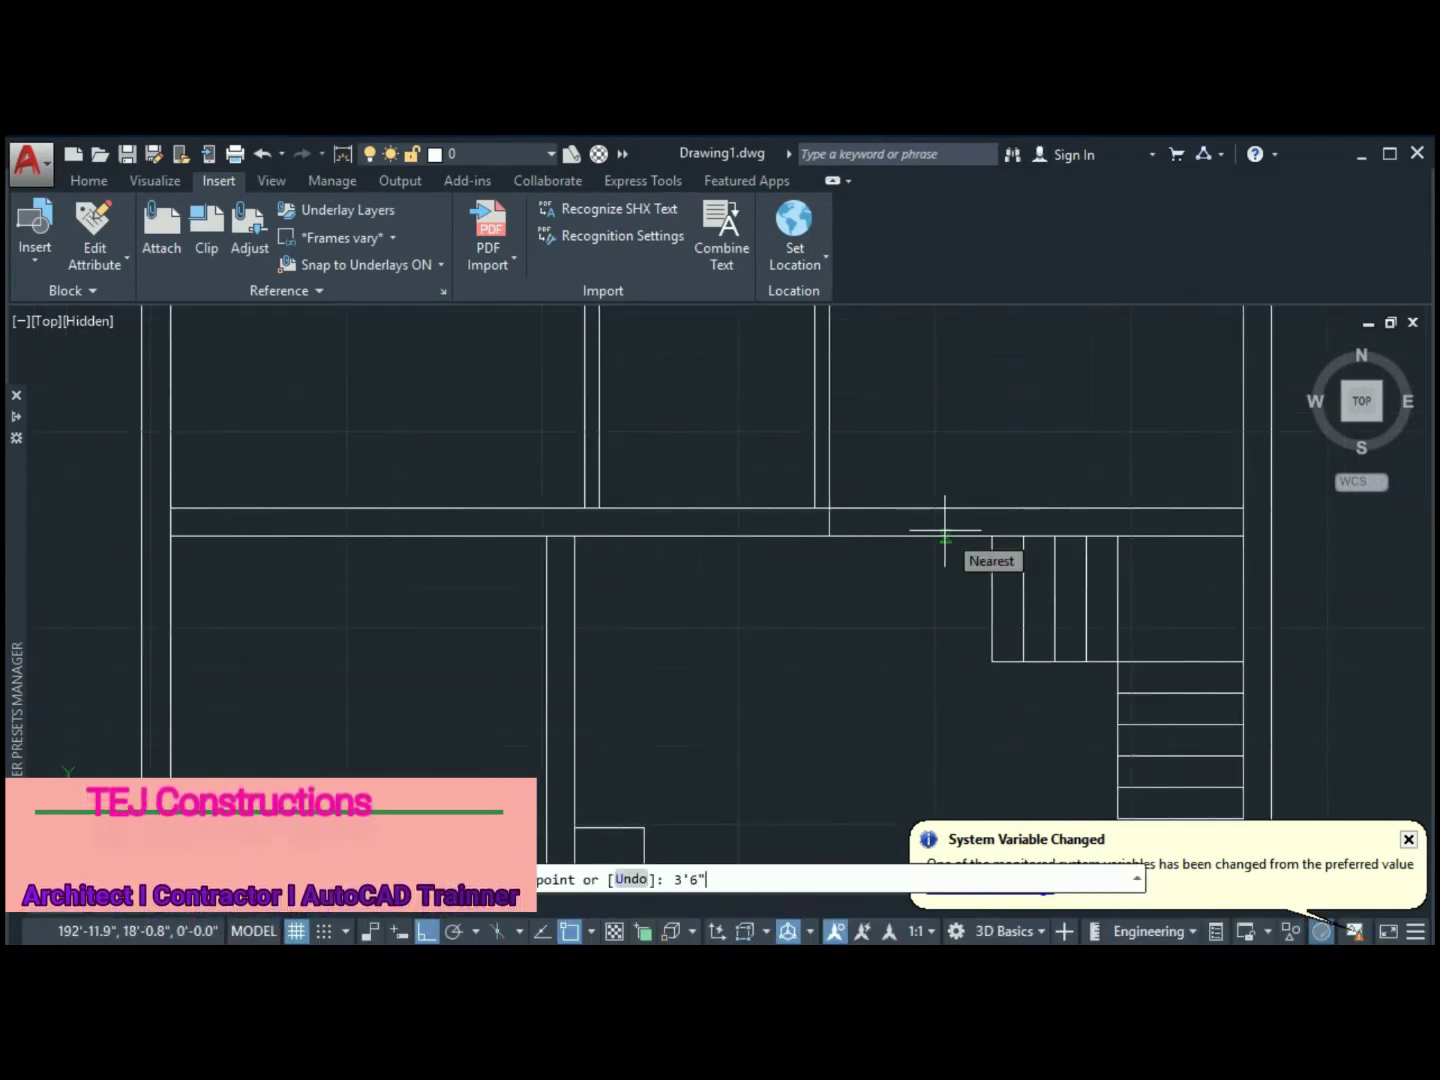
pyautogui.press('Return')
pyautogui.press('Escape')
pyautogui.write('tr')
pyautogui.press('Return')
pyautogui.scroll(-3, 934, 518)
pyautogui.scroll(1, 713, 383)
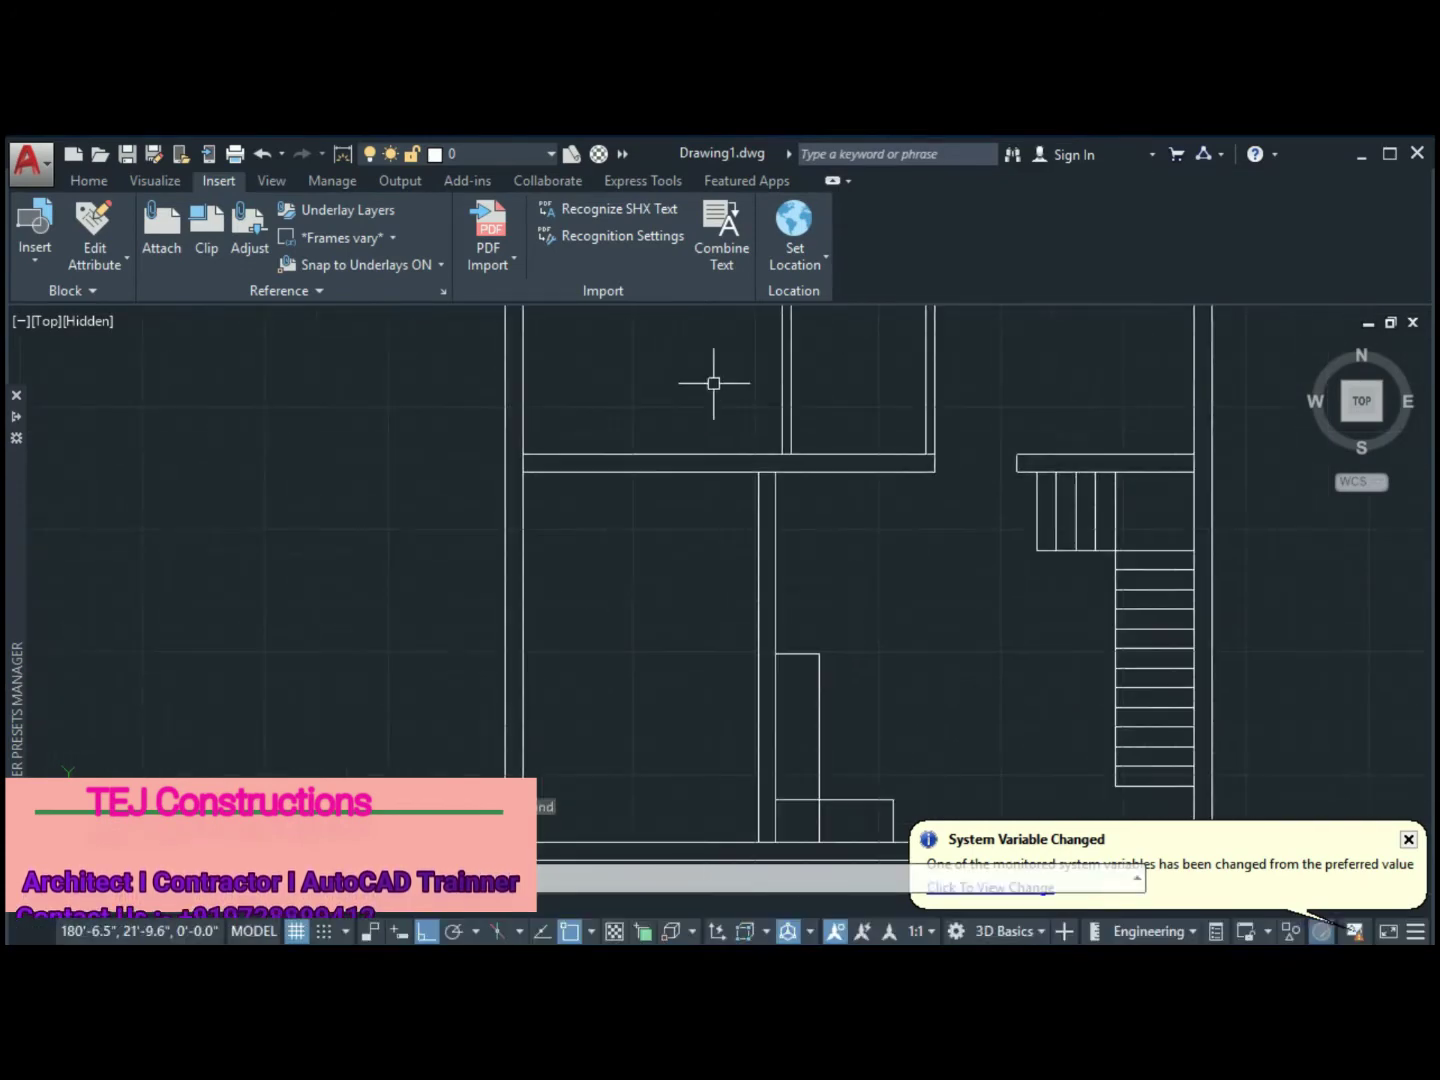
# Draw the 1'6" jog line and the 3'6" ledge line from the wall endpoint
pyautogui.write('l')
pyautogui.press('Return')
pyautogui.click(523, 471)
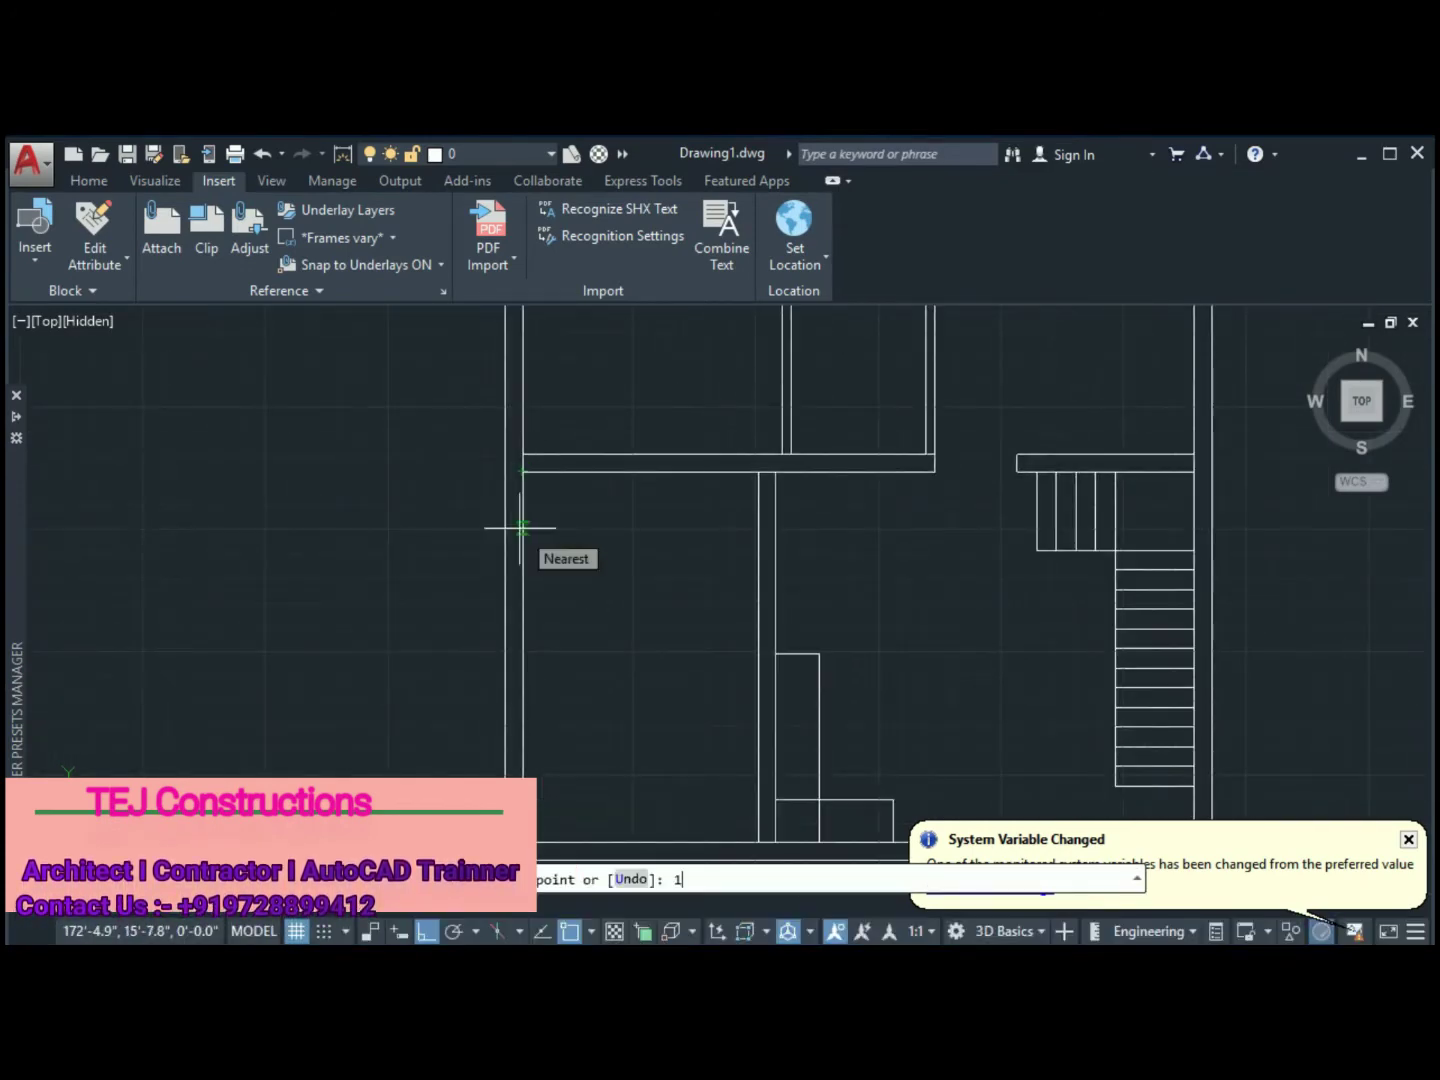
pyautogui.write('1\'6"')
pyautogui.press('Return')
pyautogui.click(760, 500)
pyautogui.press('Return')
pyautogui.press('Return')
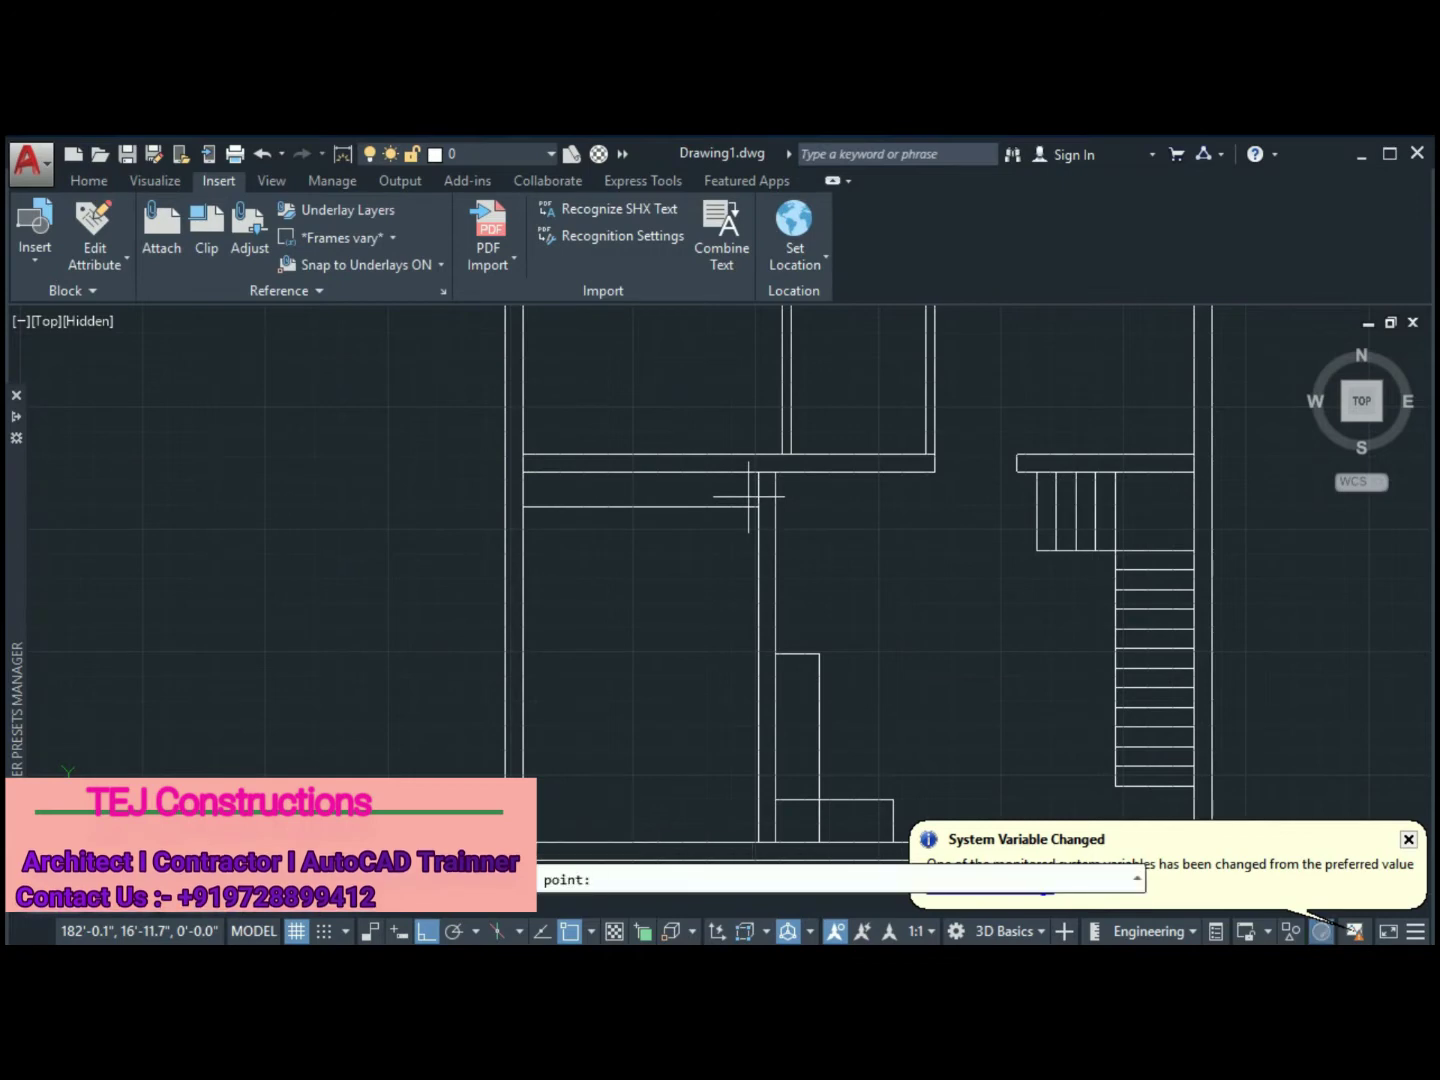
pyautogui.click(522, 472)
pyautogui.write("3'6")
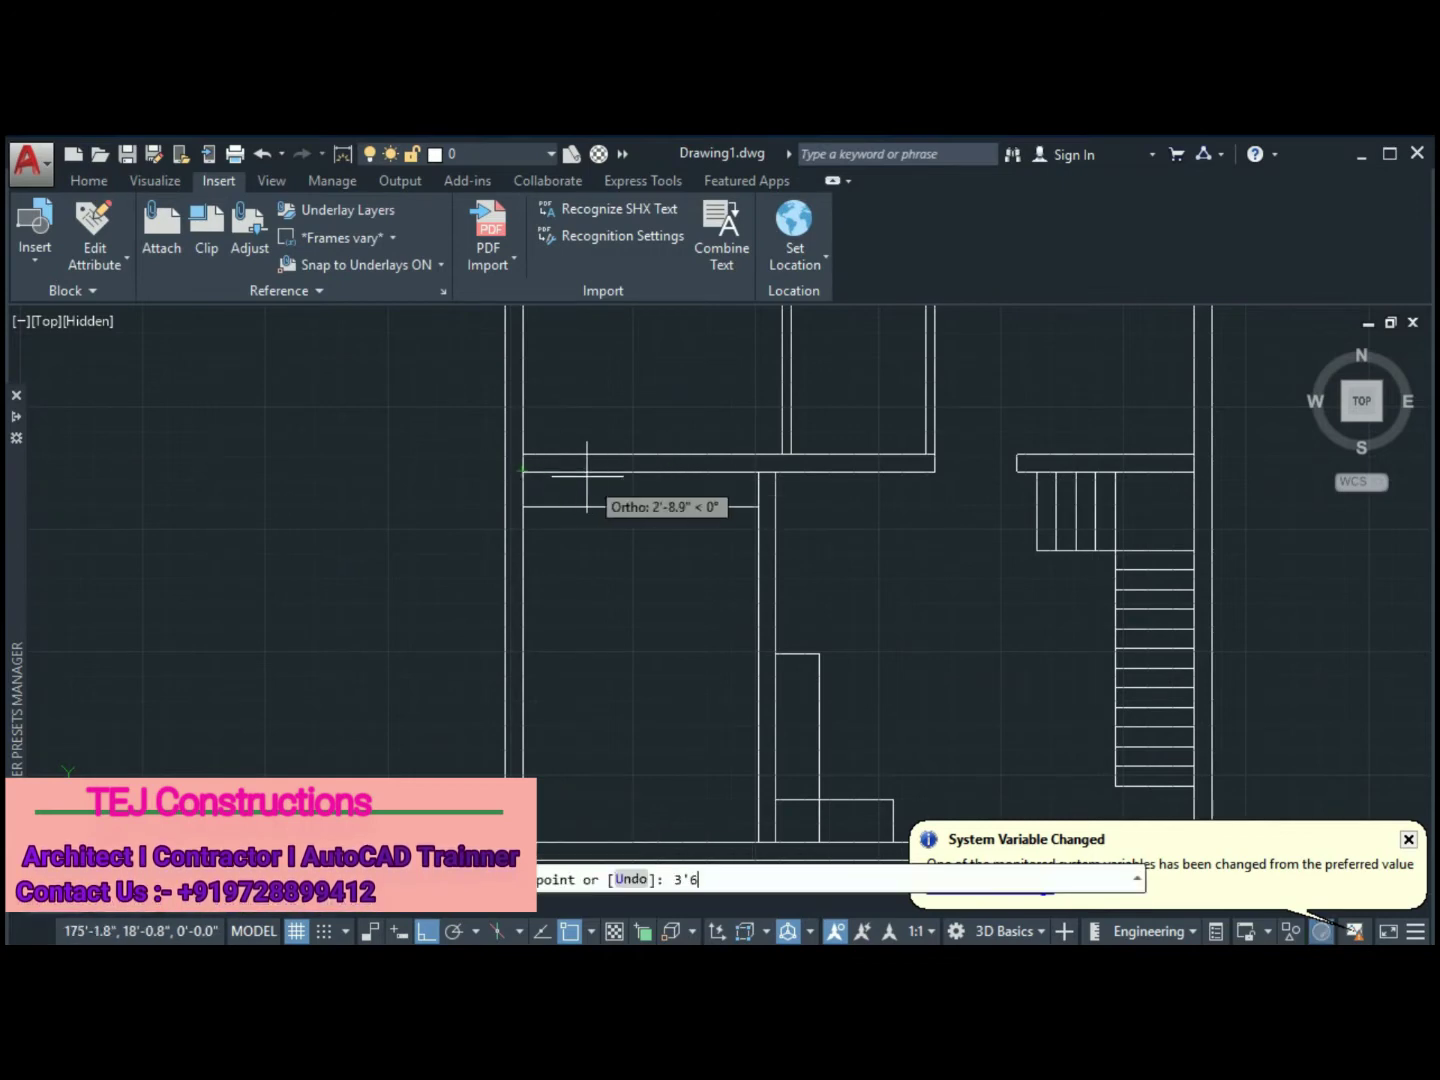
pyautogui.press('Return')
# Add a short vertical line joining the new wall line to the cross wall
pyautogui.press('Return')
# Trim the cross wall's left end and pull the short horizontal line back to it
pyautogui.write('tr')
pyautogui.press('Return')
pyautogui.click(562, 463)
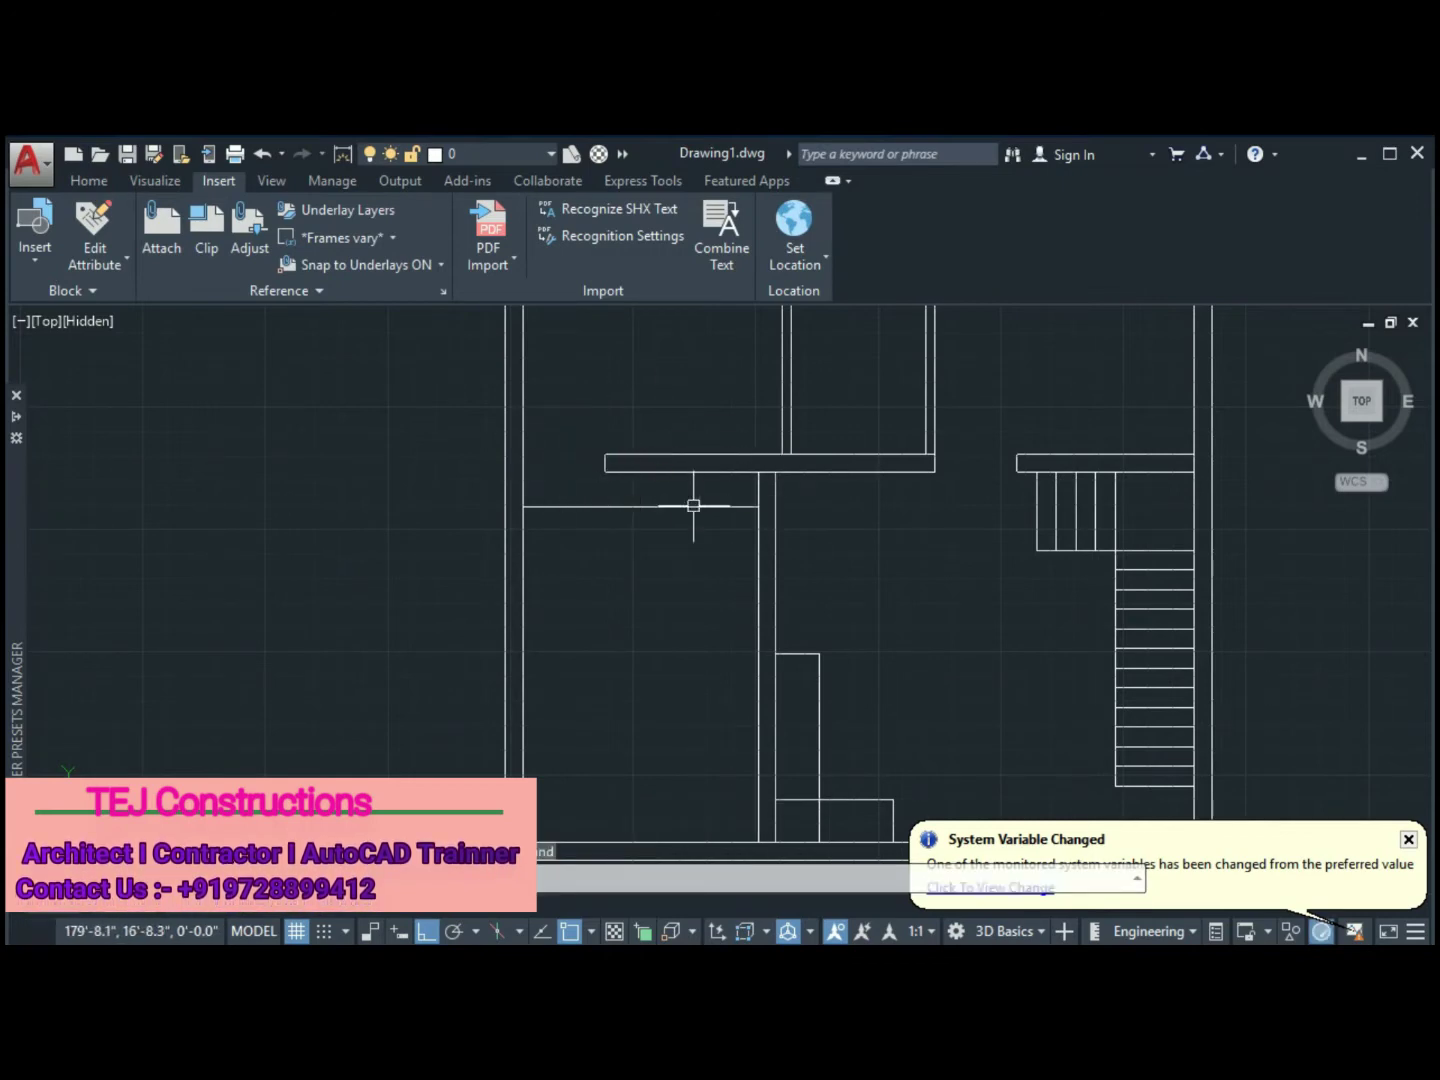
pyautogui.click(693, 506)
pyautogui.click(757, 507)
pyautogui.click(605, 506)
pyautogui.press('Escape')
pyautogui.press('Return')
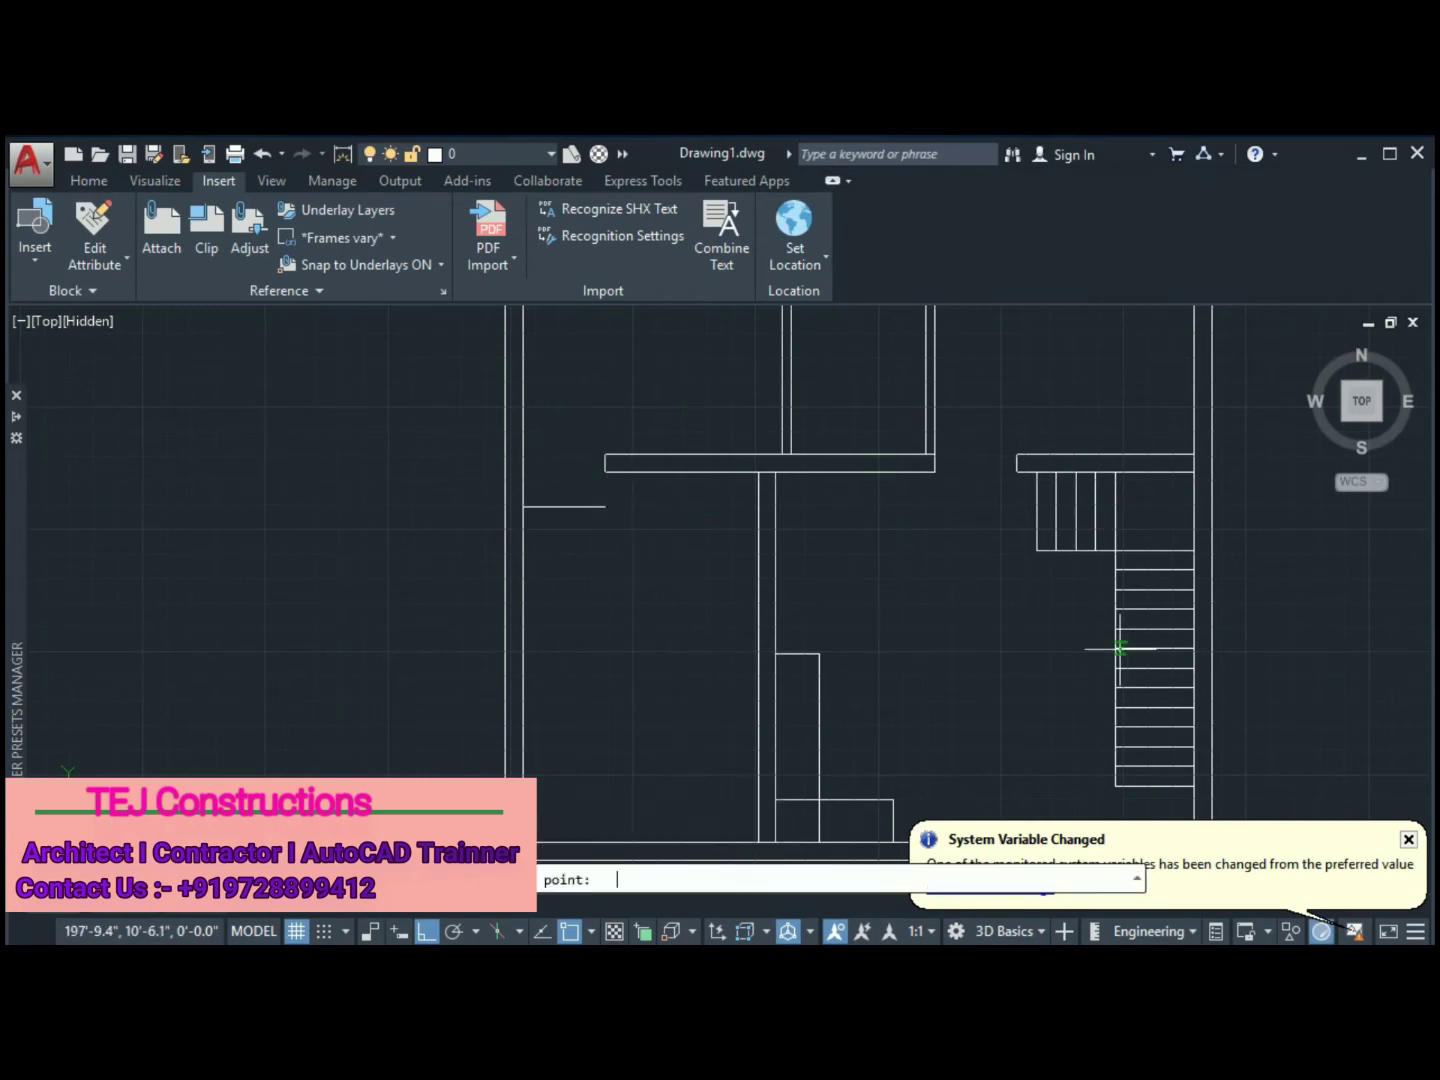
pyautogui.click(605, 472)
pyautogui.click(660, 471)
pyautogui.press('Escape')
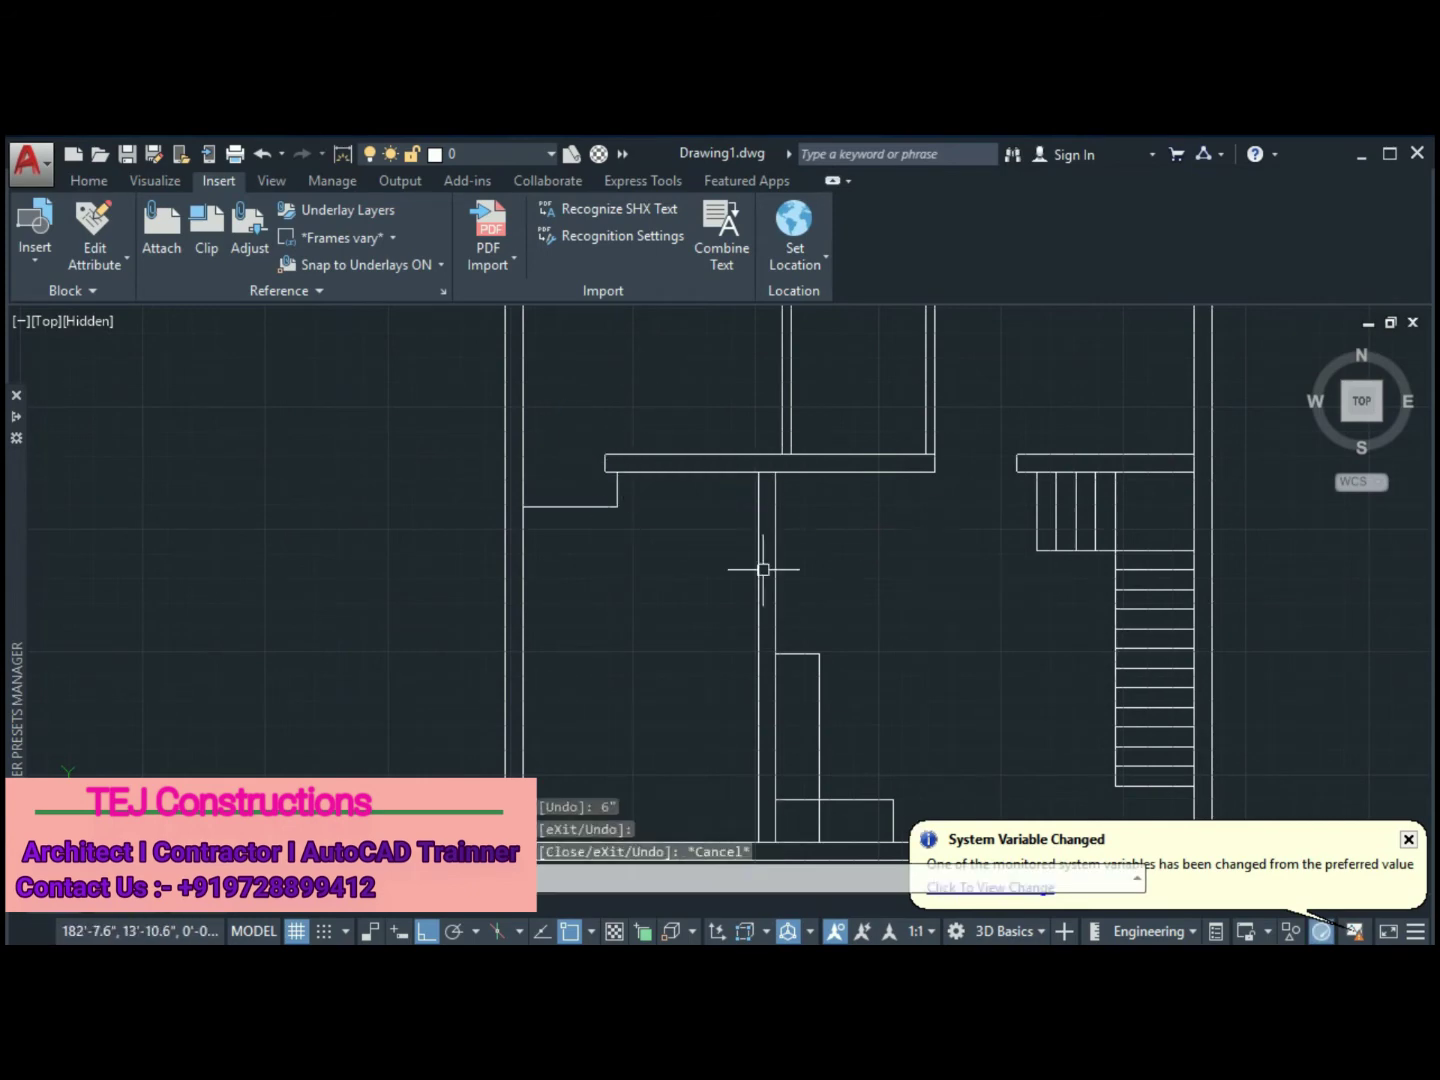
pyautogui.scroll(-2, 690, 511)
# Draw the partition jog line across to the right wall just below the cross wall
pyautogui.scroll(-2, 689, 510)
pyautogui.scroll(5, 700, 444)
pyautogui.press('Return')
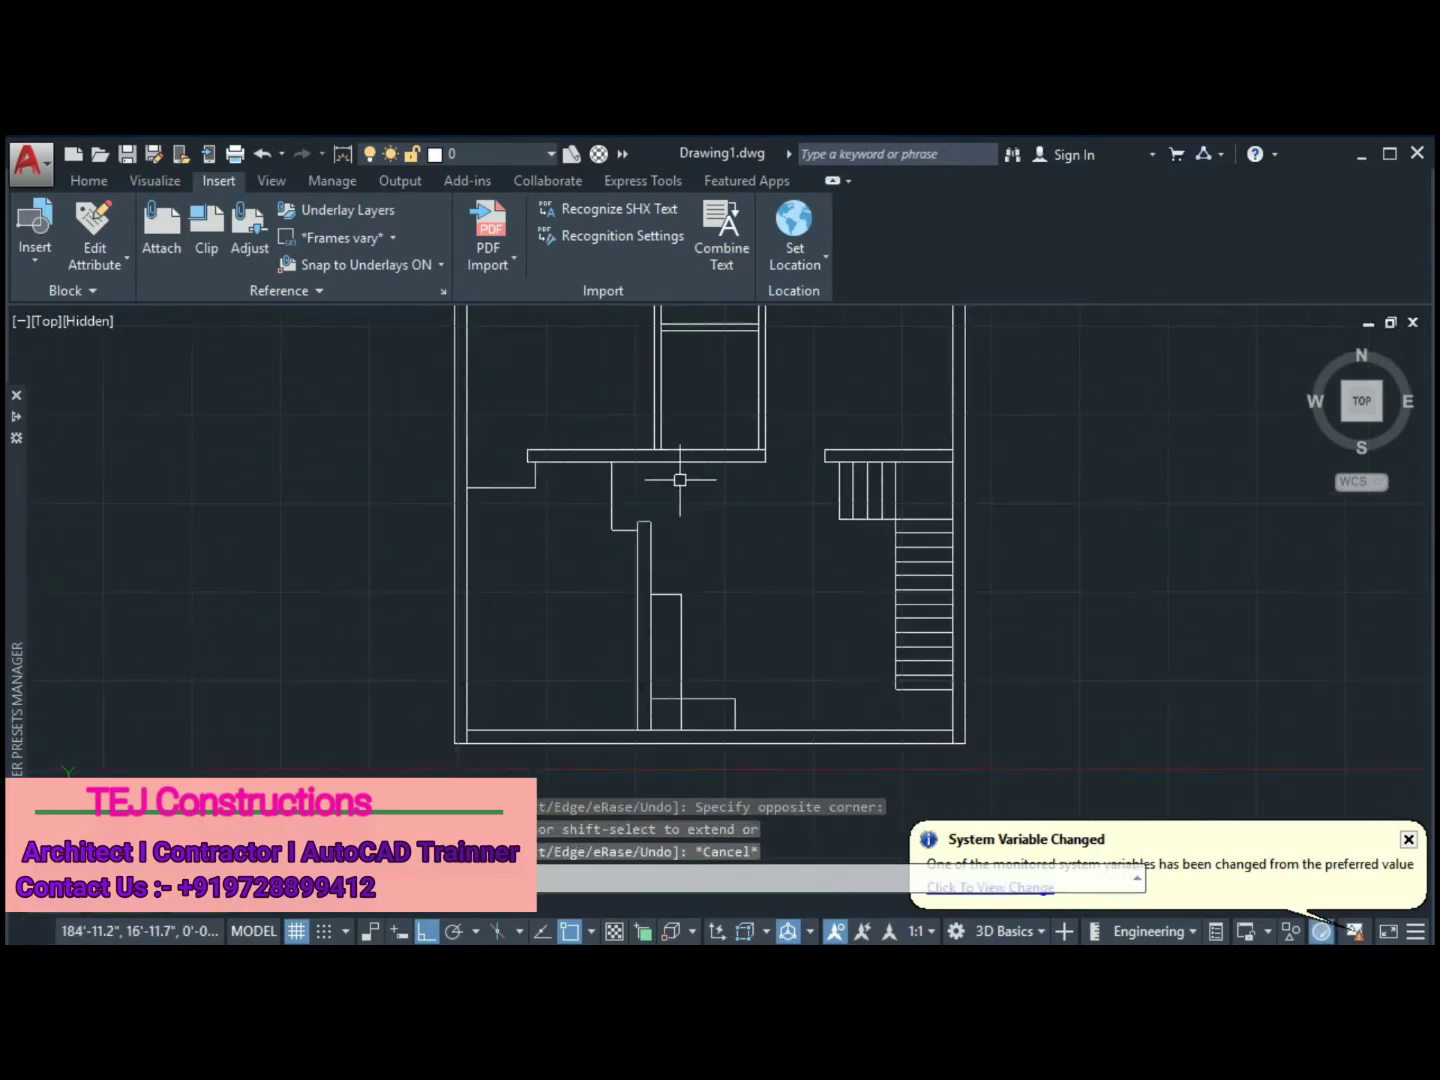
pyautogui.scroll(-5, 600, 470)
pyautogui.press('Escape')
pyautogui.write('l')
pyautogui.press('Return')
pyautogui.click(517, 465)
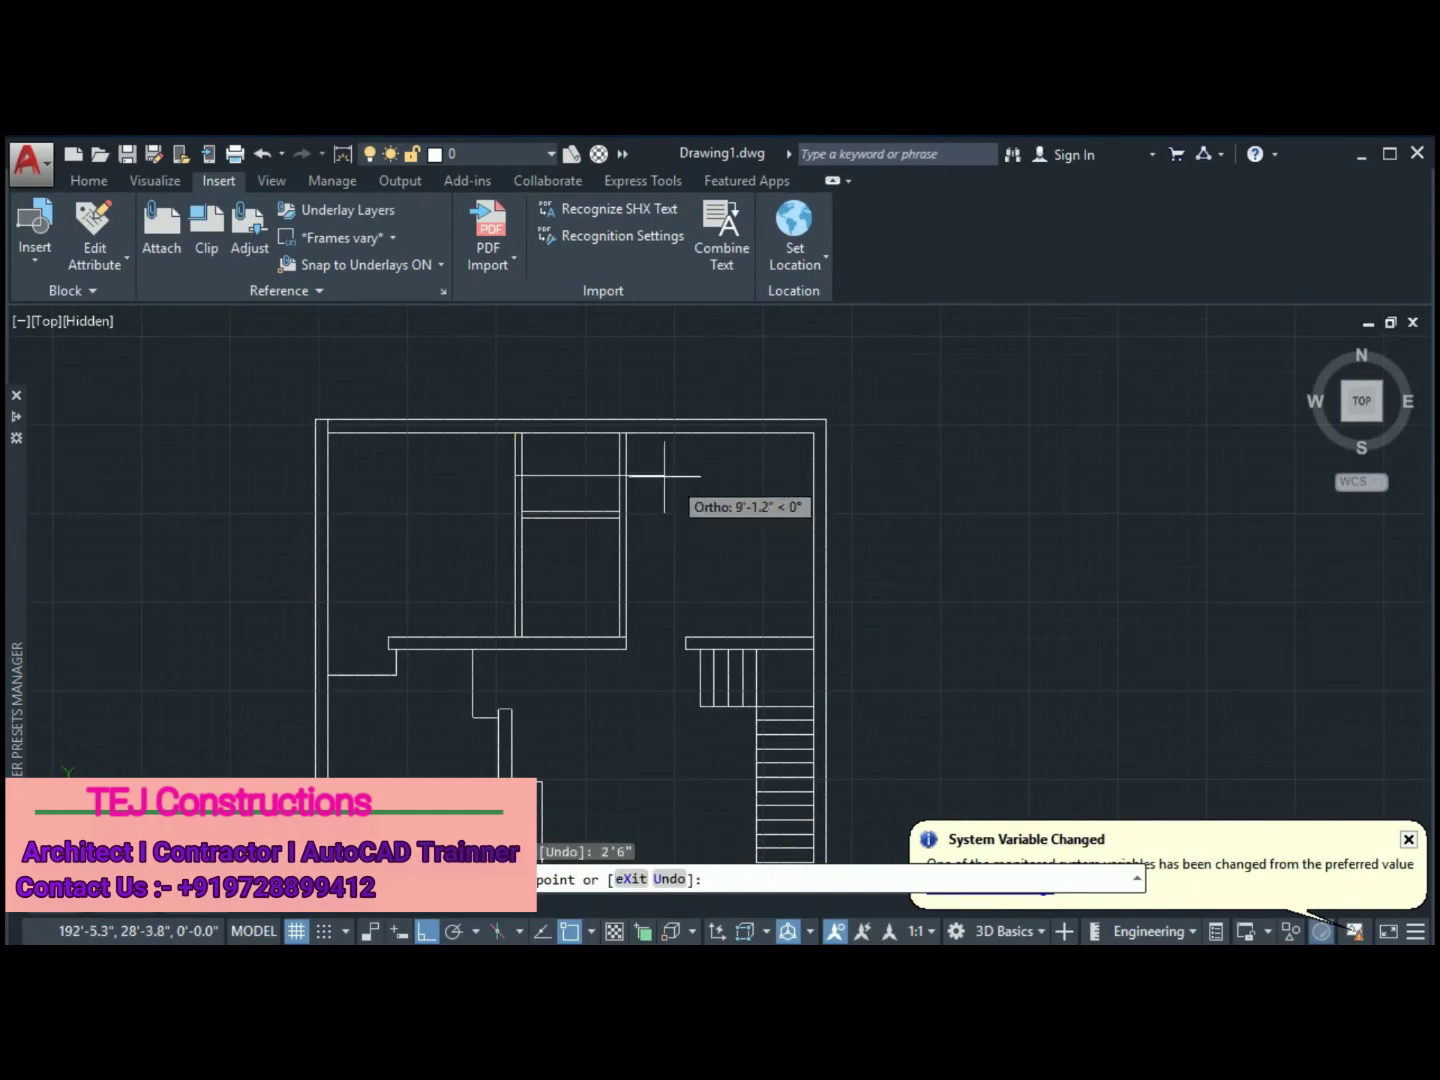
pyautogui.click(626, 477)
# Trim the short wall pieces above the new jog line
pyautogui.press('Return')
pyautogui.write('tr')
pyautogui.press('Return')
pyautogui.click(530, 434)
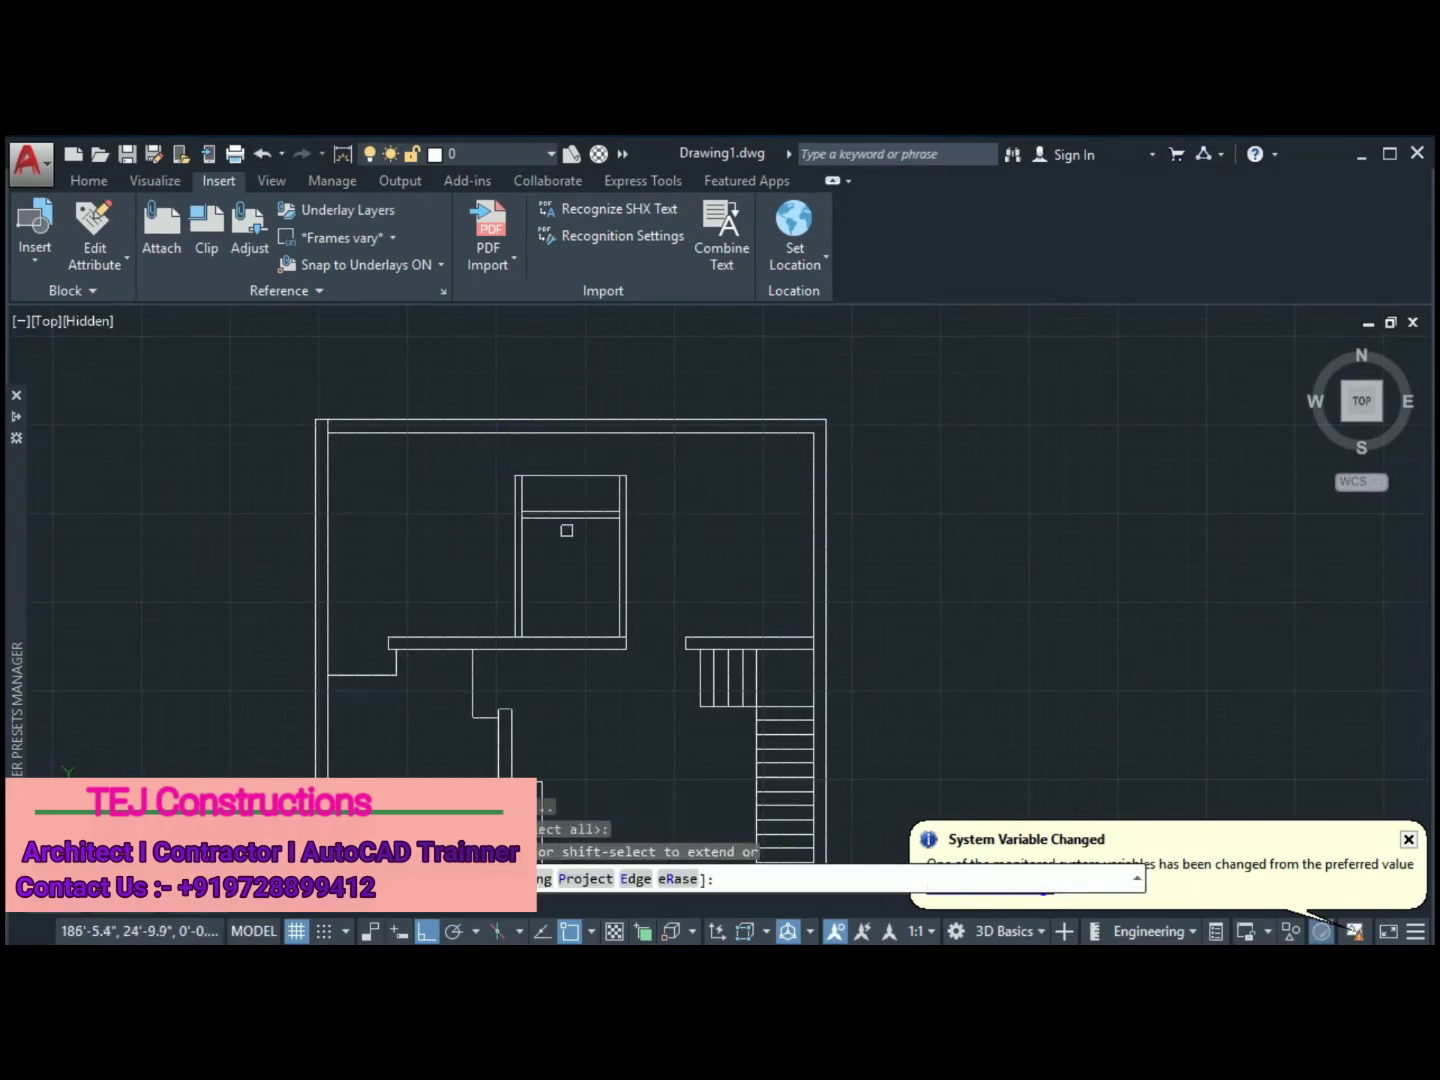
pyautogui.press('Escape')
pyautogui.write('l')
pyautogui.press('Return')
pyautogui.scroll(6, 546, 504)
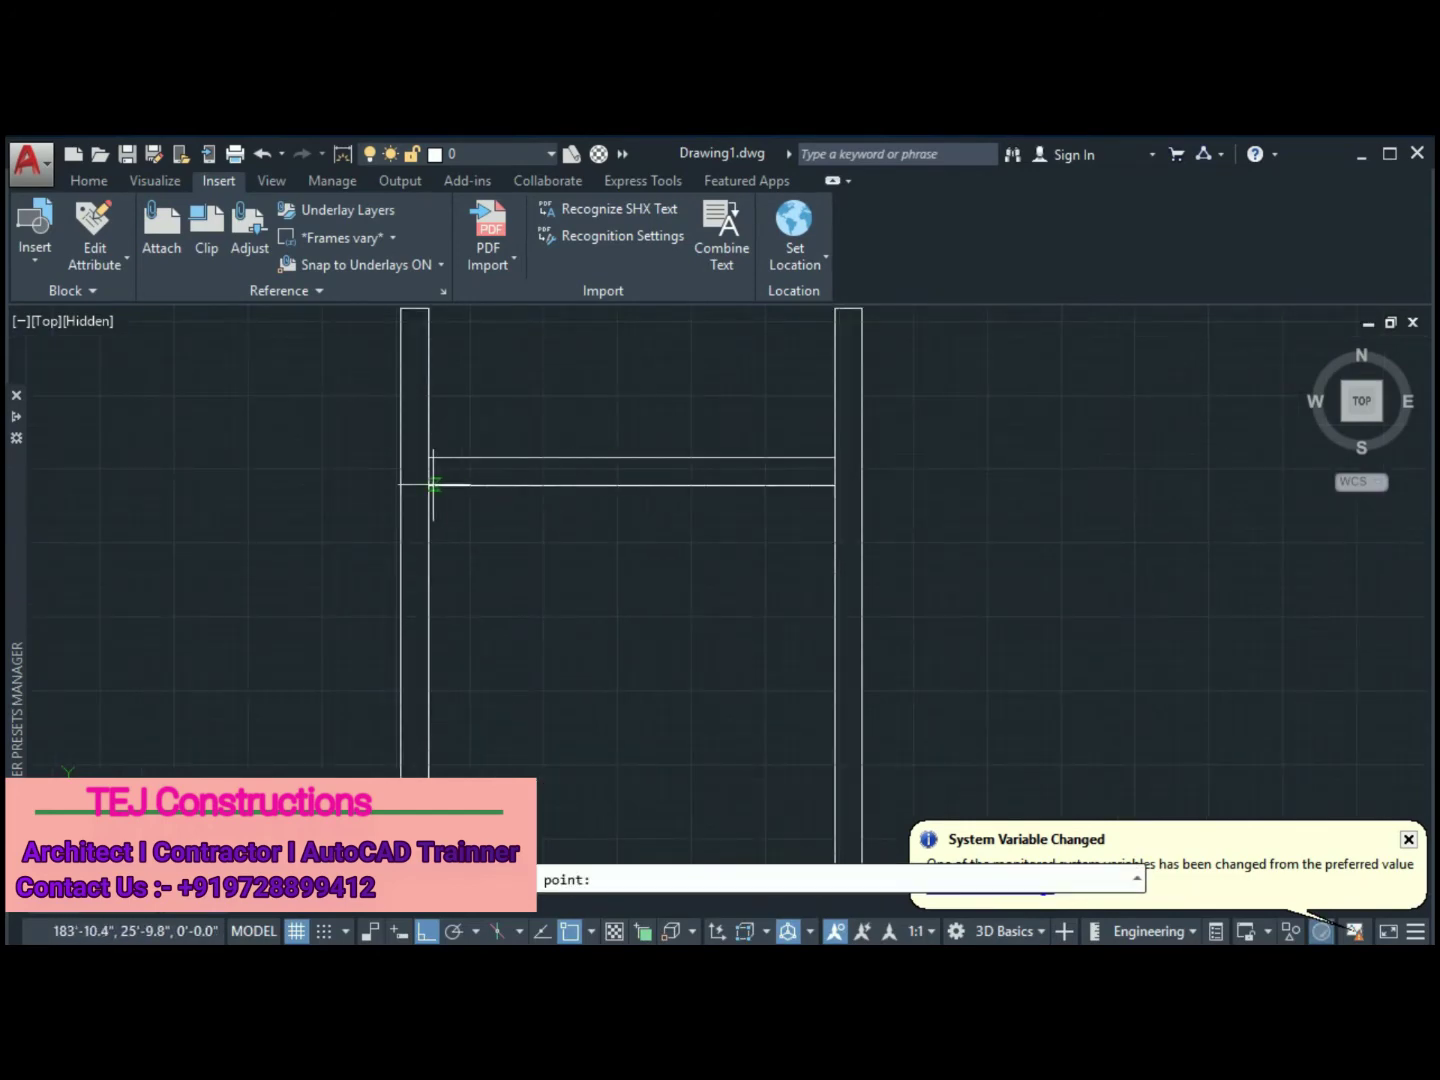
pyautogui.press('Escape')
# Trim the left parts of both horizontal lines to open the top-centre room
pyautogui.write('tr')
pyautogui.press('Return')
pyautogui.click(607, 517)
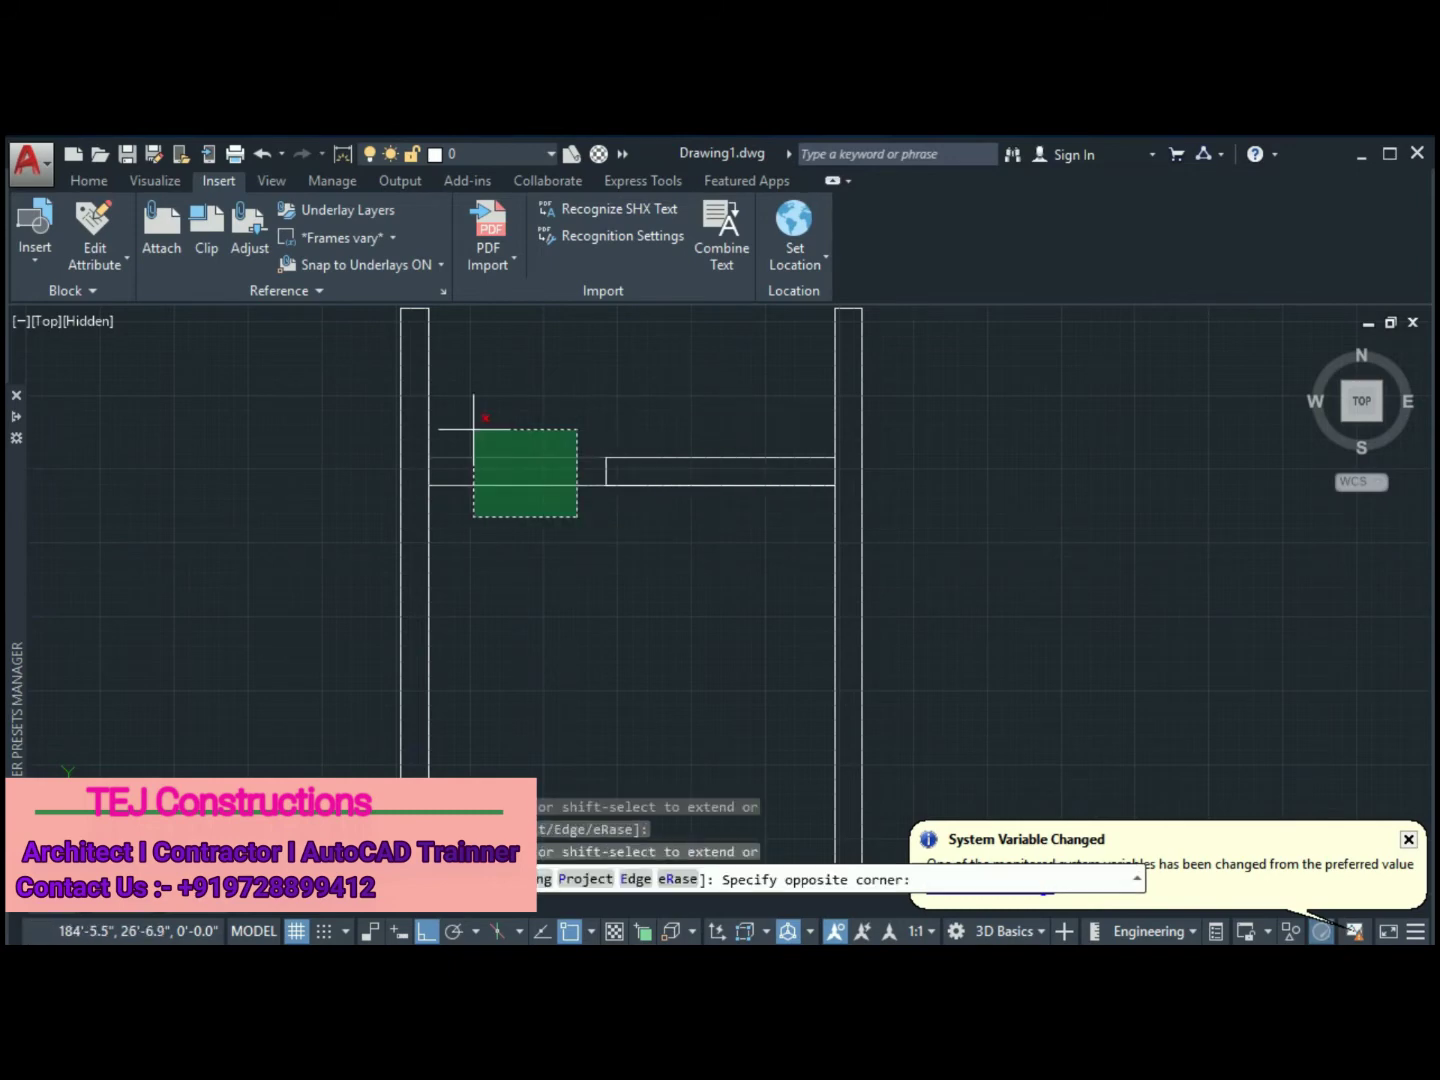
pyautogui.click(435, 398)
pyautogui.scroll(-5, 700, 505)
pyautogui.moveTo(746, 521)
pyautogui.mouseDown(button='middle')
pyautogui.moveTo(796, 509)
pyautogui.moveTo(650, 621)
pyautogui.mouseUp(button='middle')
# Save the drawing as a new .dwg file under a new name
pyautogui.hotkey('ctrl', 's')
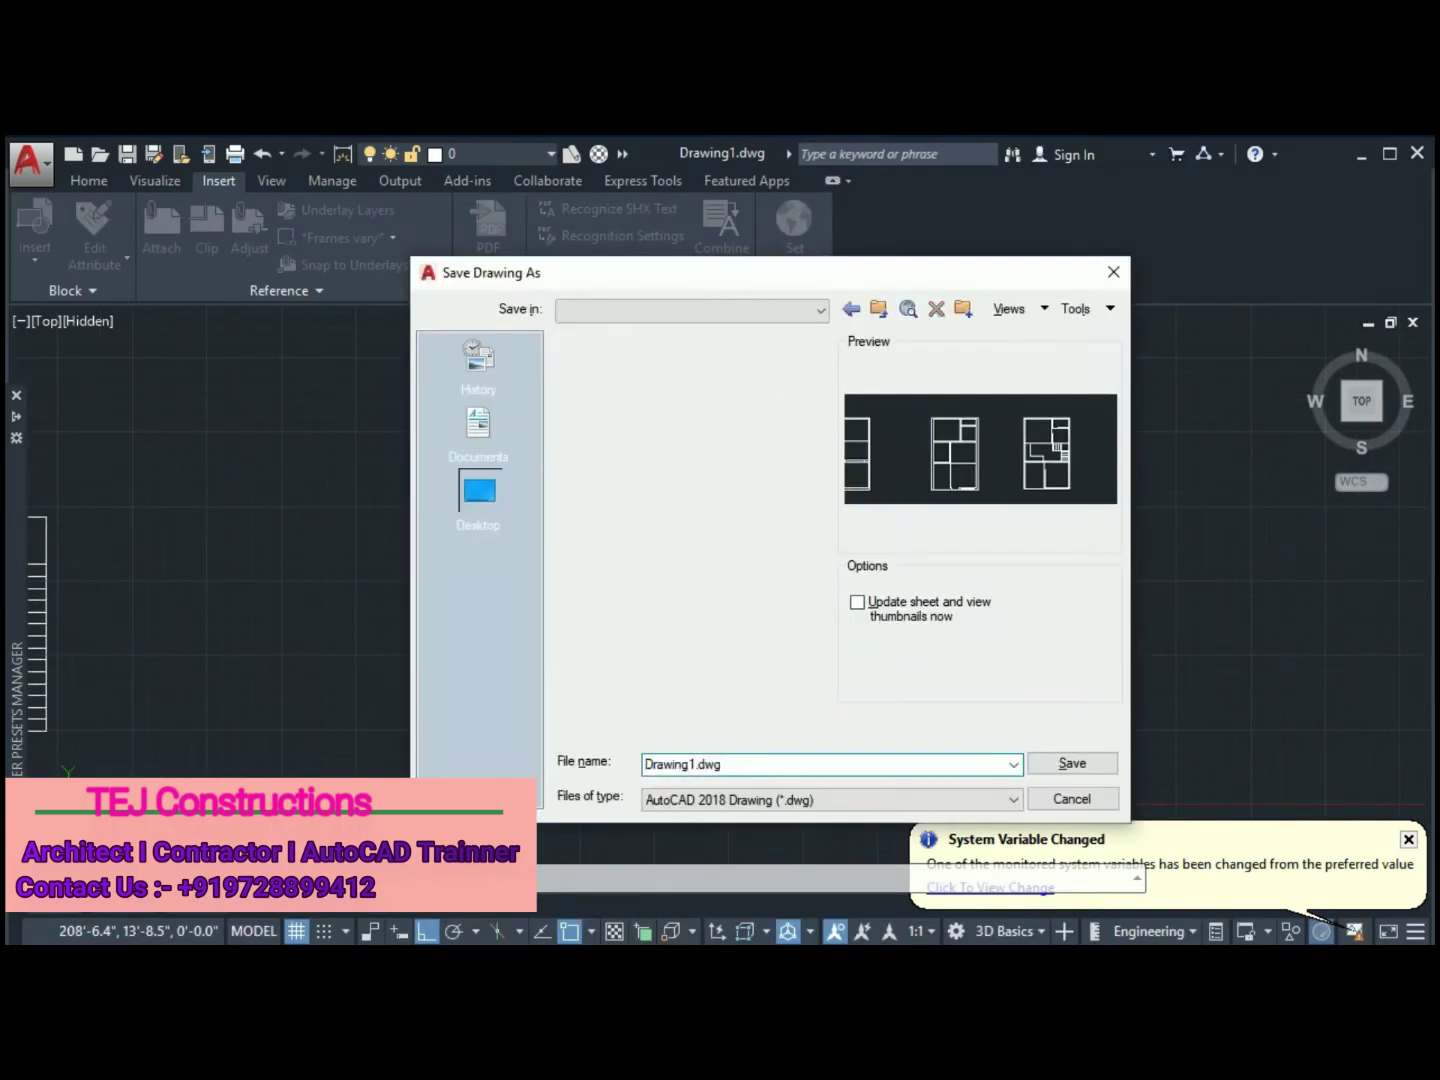
pyautogui.write('an')
pyautogui.press('Return')
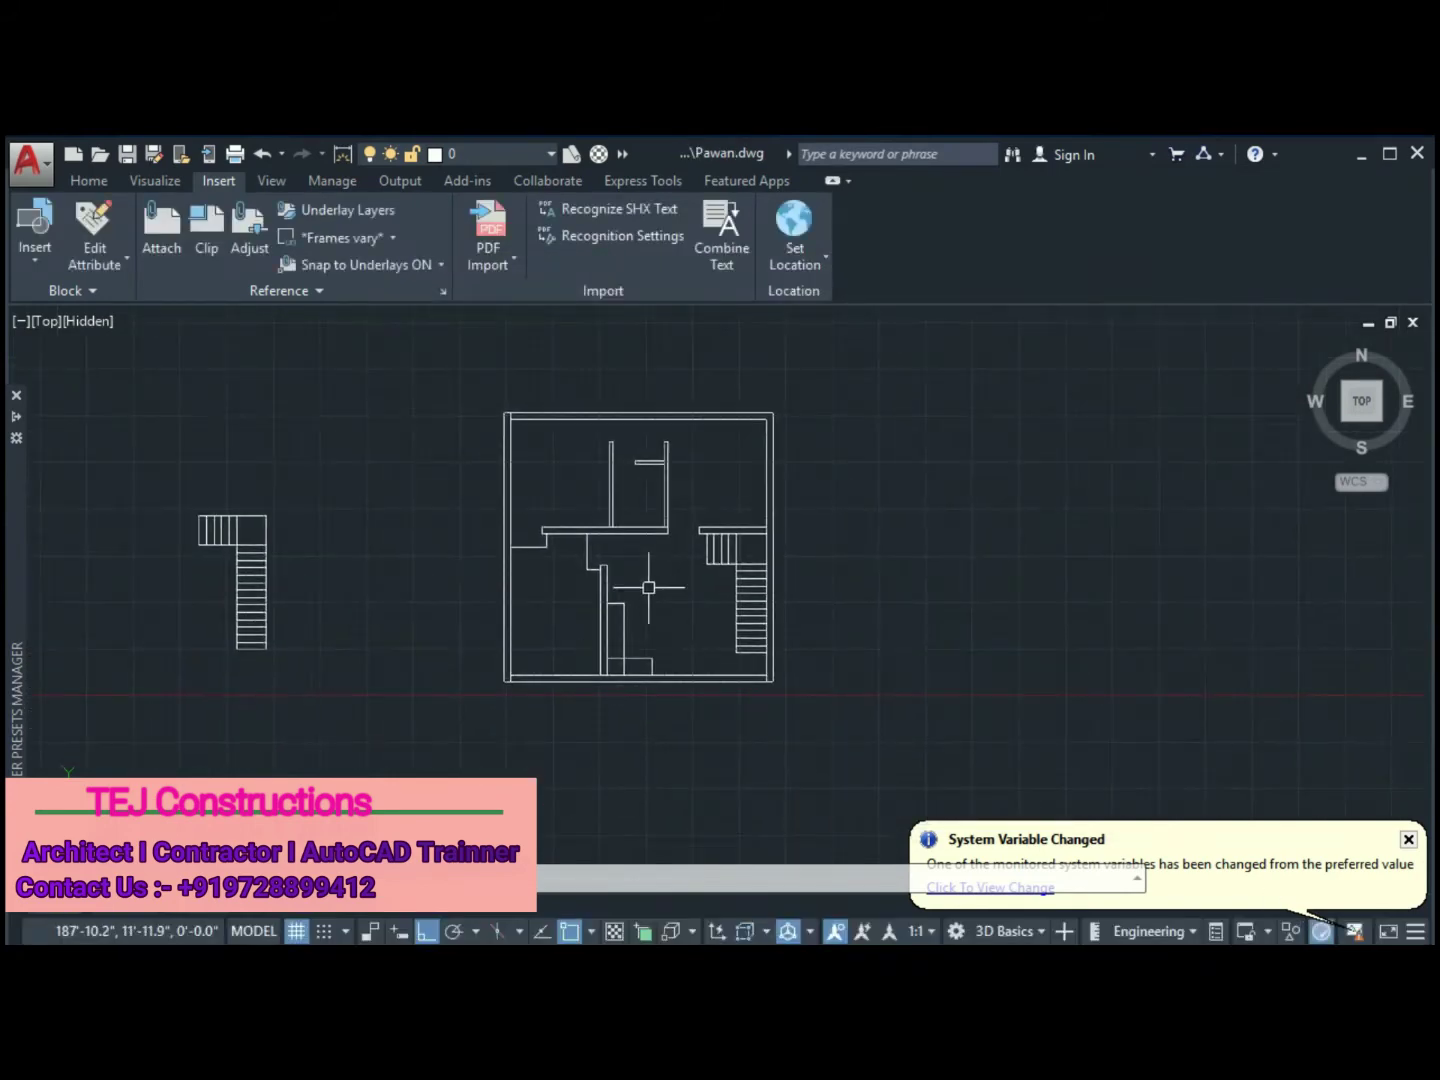
pyautogui.scroll(5, 450, 612)
# Trim away the inner top wall line at the plan's top-left corner
pyautogui.click(450, 612)
pyautogui.click(454, 636)
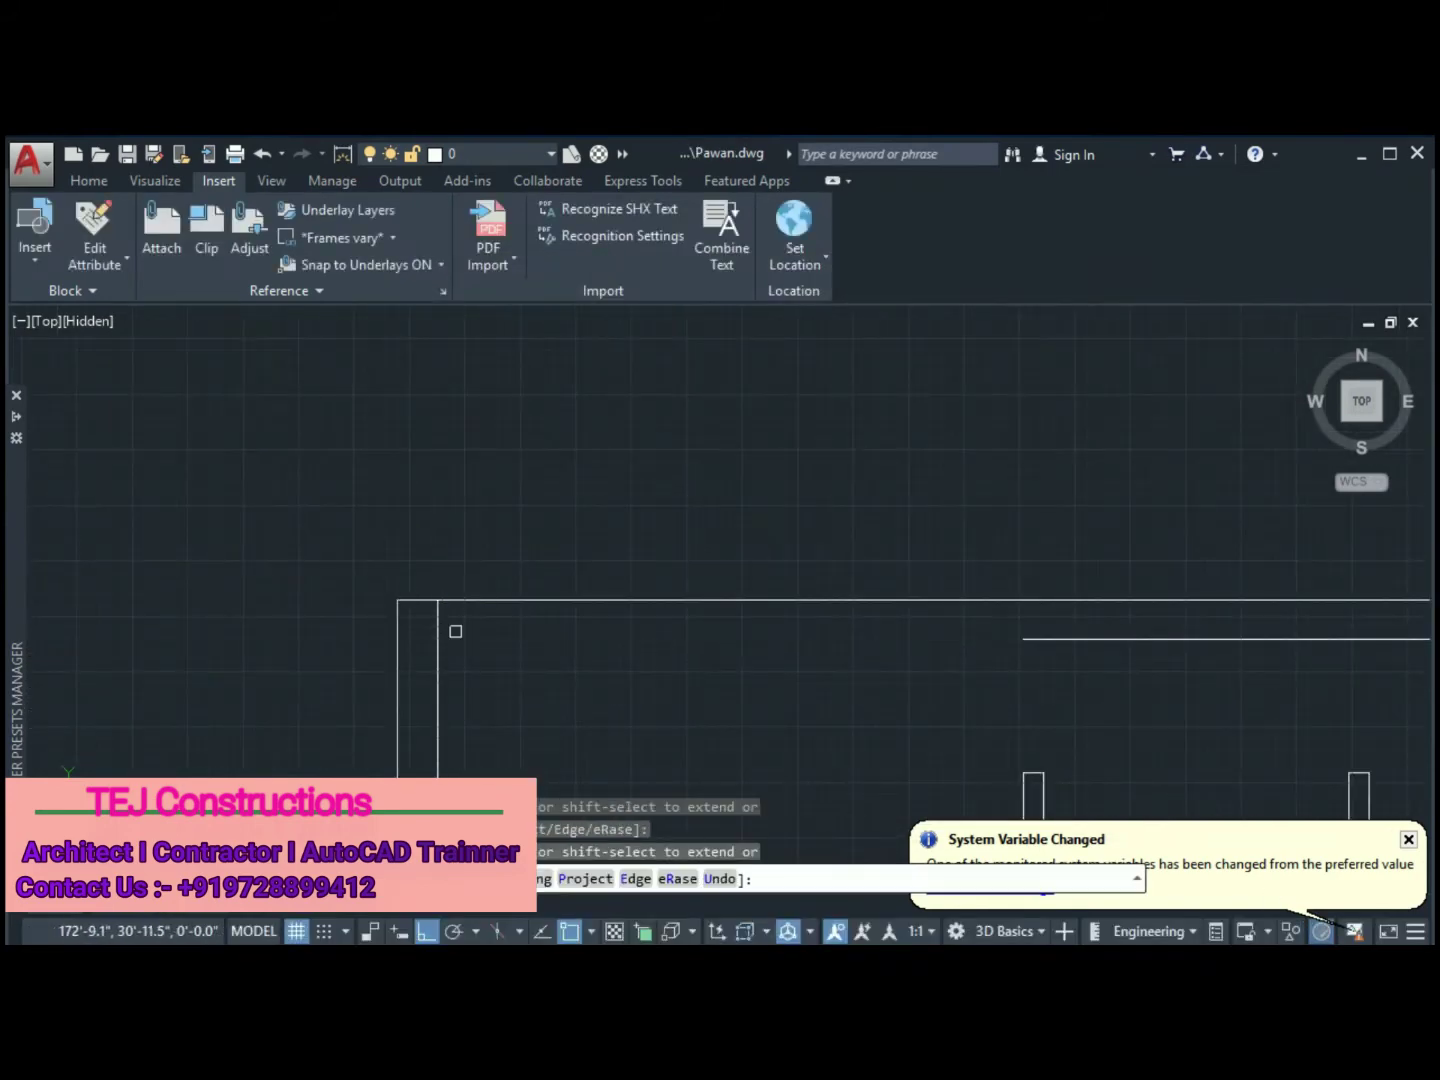
pyautogui.scroll(-6, 499, 628)
pyautogui.scroll(4, 601, 631)
pyautogui.moveTo(601, 631); pyautogui.dragTo(421, 599)
pyautogui.scroll(-5, 524, 724)
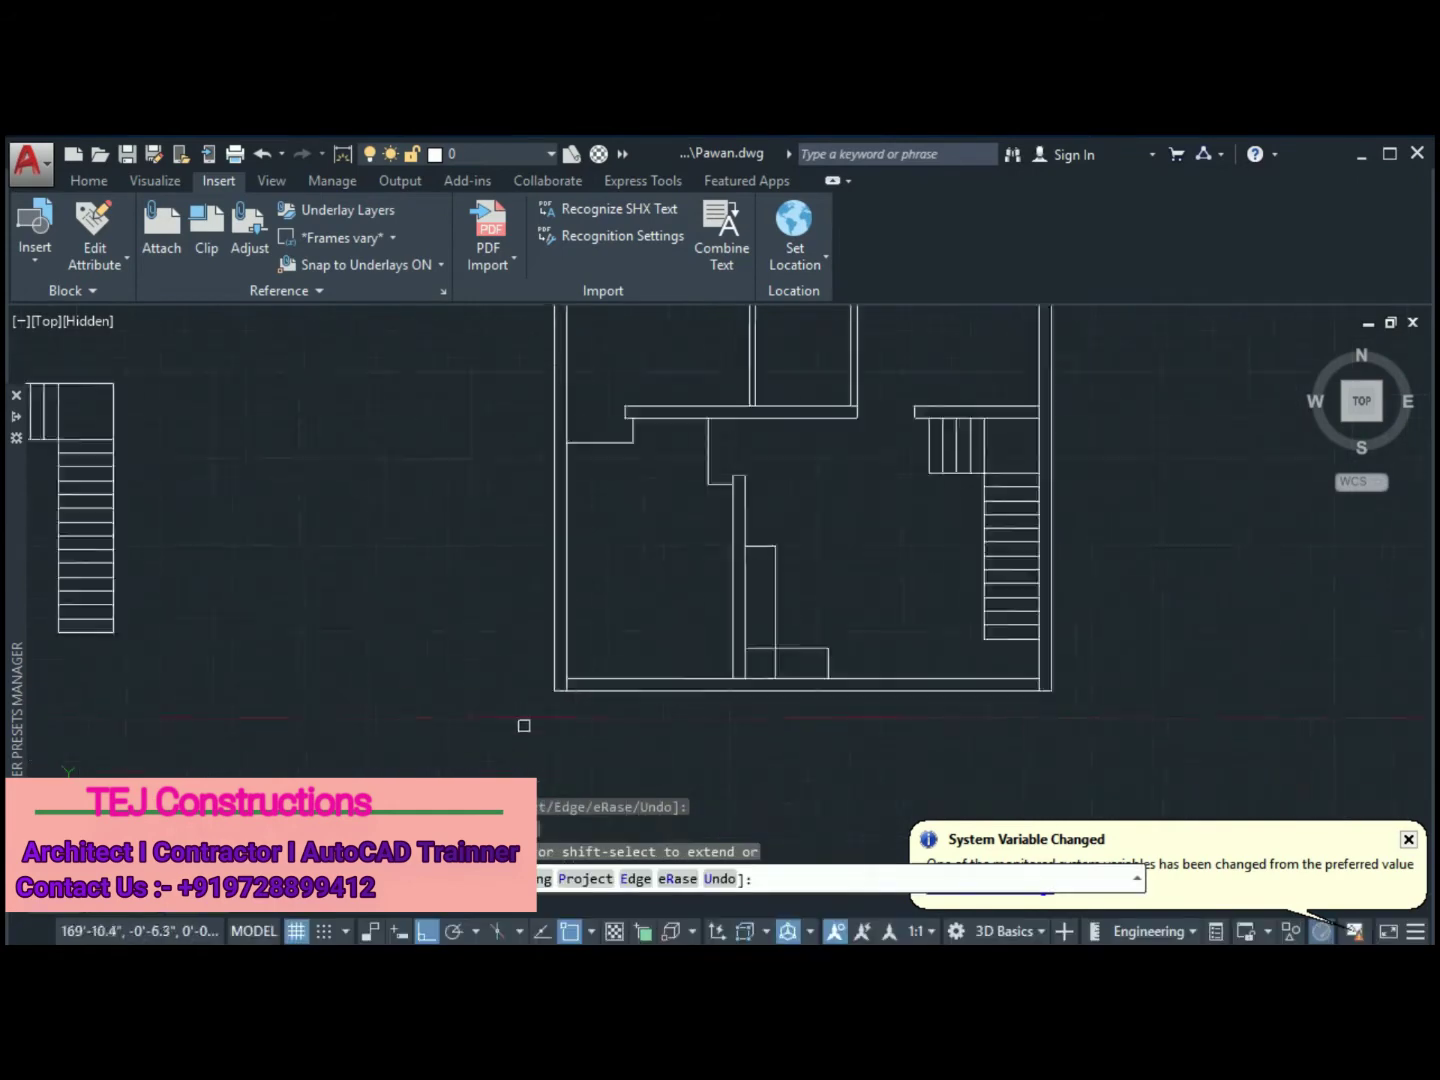
pyautogui.scroll(3, 824, 599)
pyautogui.scroll(3, 799, 513)
pyautogui.press('Escape')
# Select the right plan's top wall line and window-select the whole floor plan
pyautogui.scroll(-5, 824, 515)
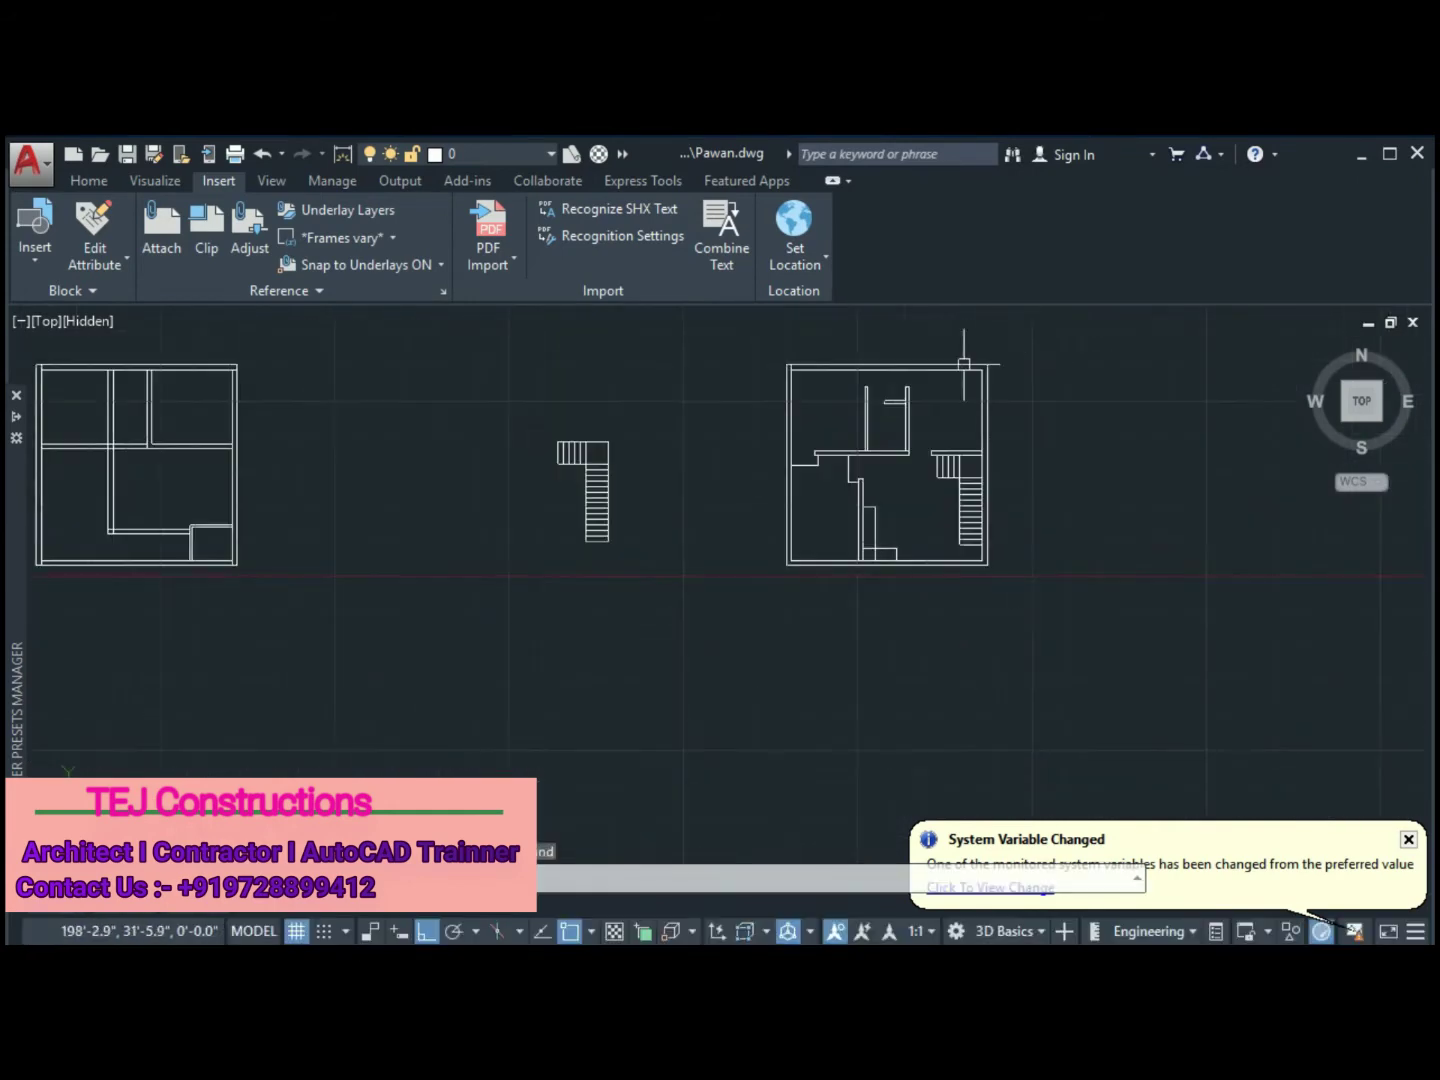
pyautogui.scroll(6, 858, 368)
pyautogui.click(859, 365)
pyautogui.scroll(-5, 592, 653)
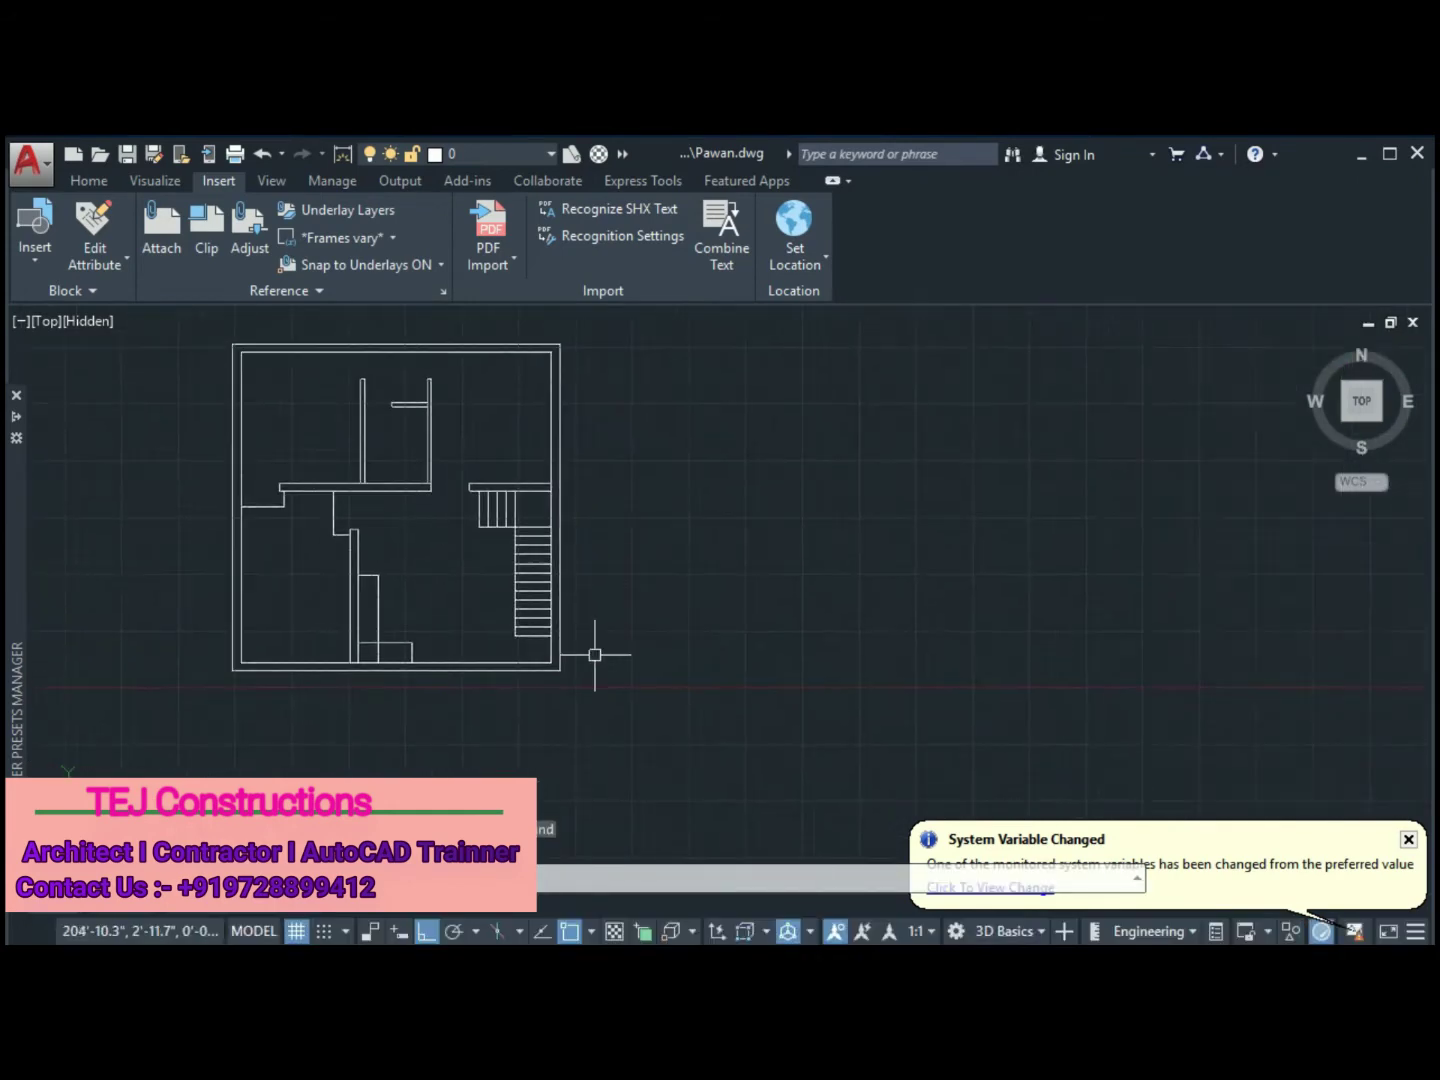
pyautogui.click(741, 581)
pyautogui.scroll(4, 592, 800)
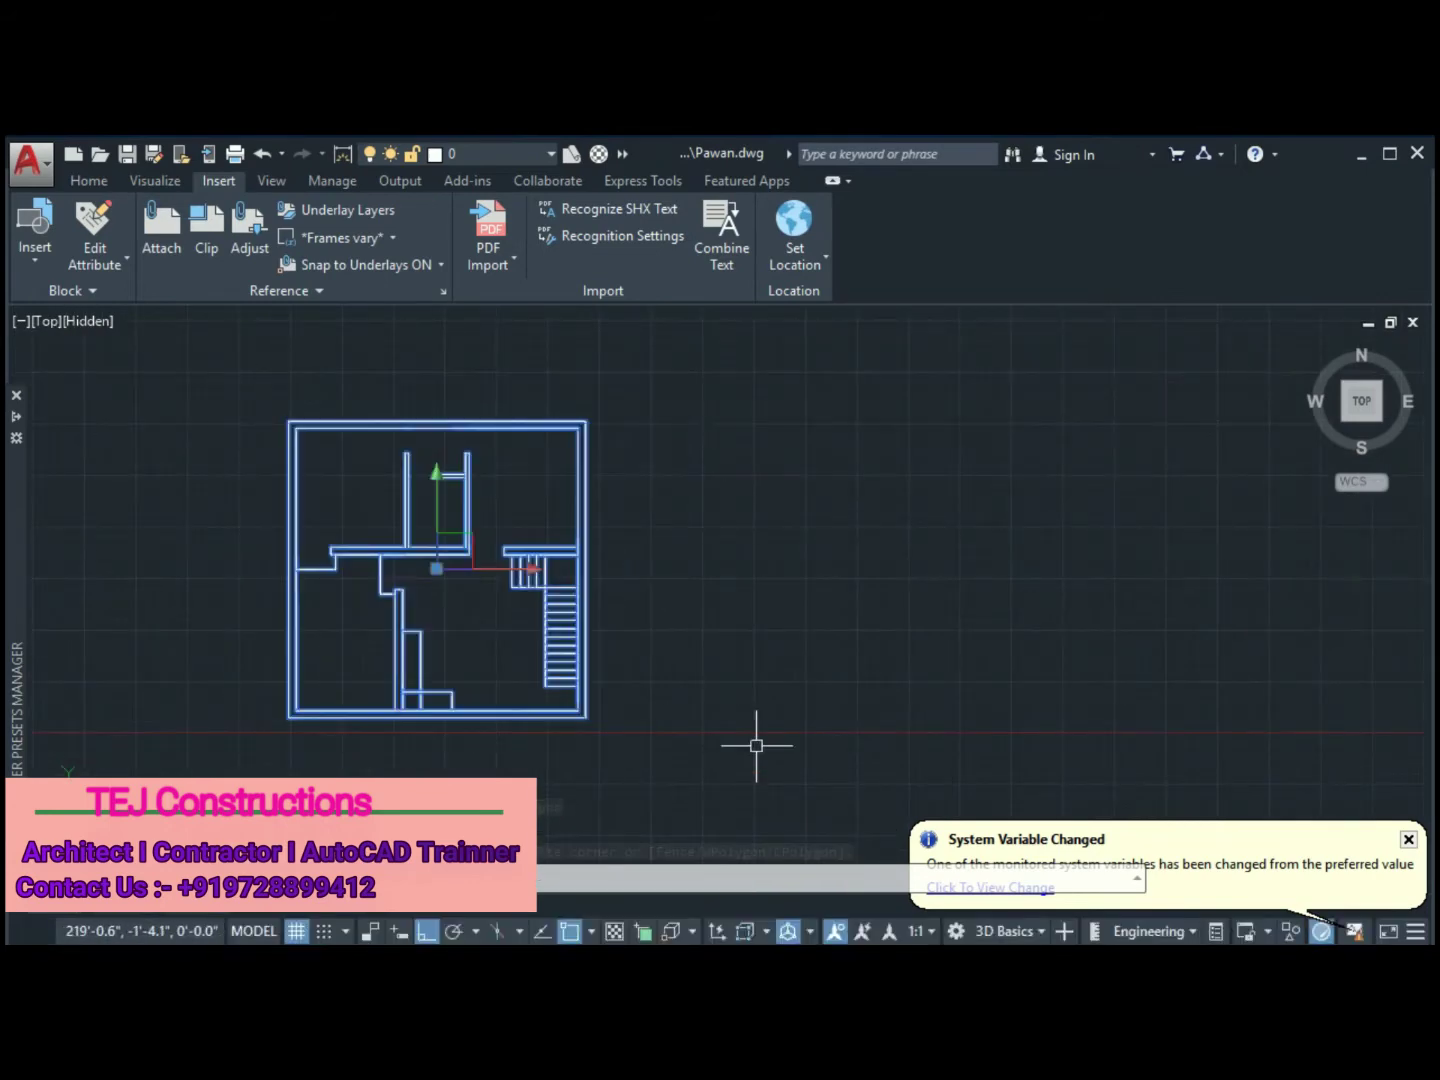
pyautogui.click(34, 257)
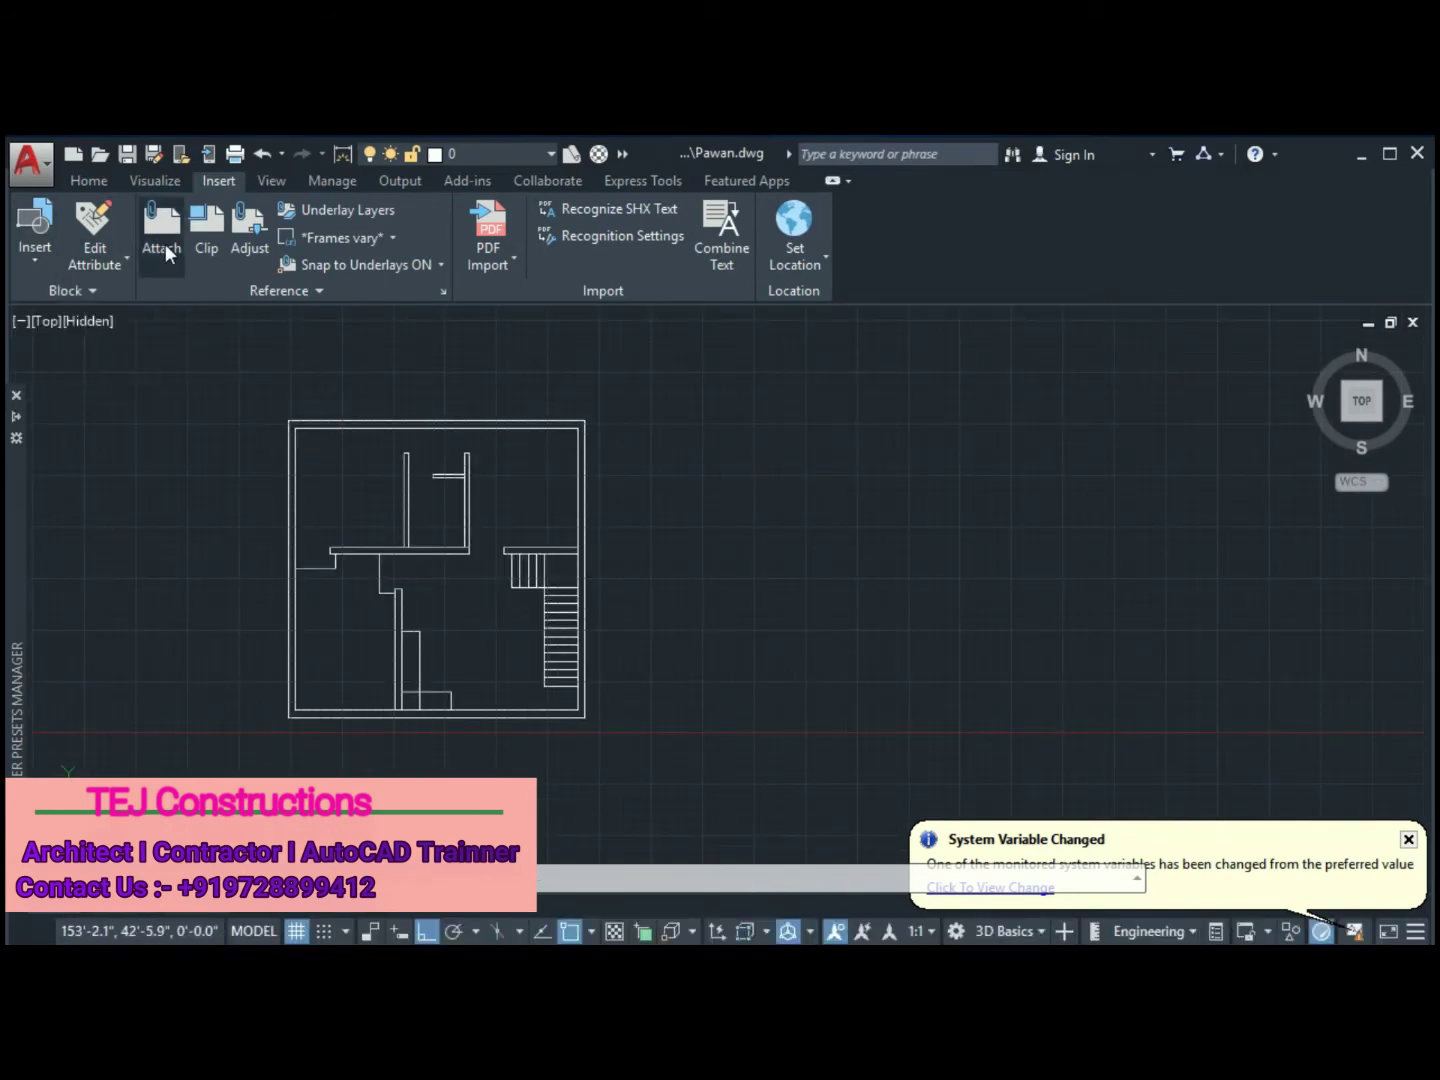
pyautogui.scroll(3, 493, 493)
pyautogui.scroll(-2, 493, 420)
pyautogui.scroll(-2, 382, 176)
# Copy the entire floor plan to the right with CO to create a second plan
pyautogui.moveTo(700, 440); pyautogui.dragTo(572, 500, button='middle')
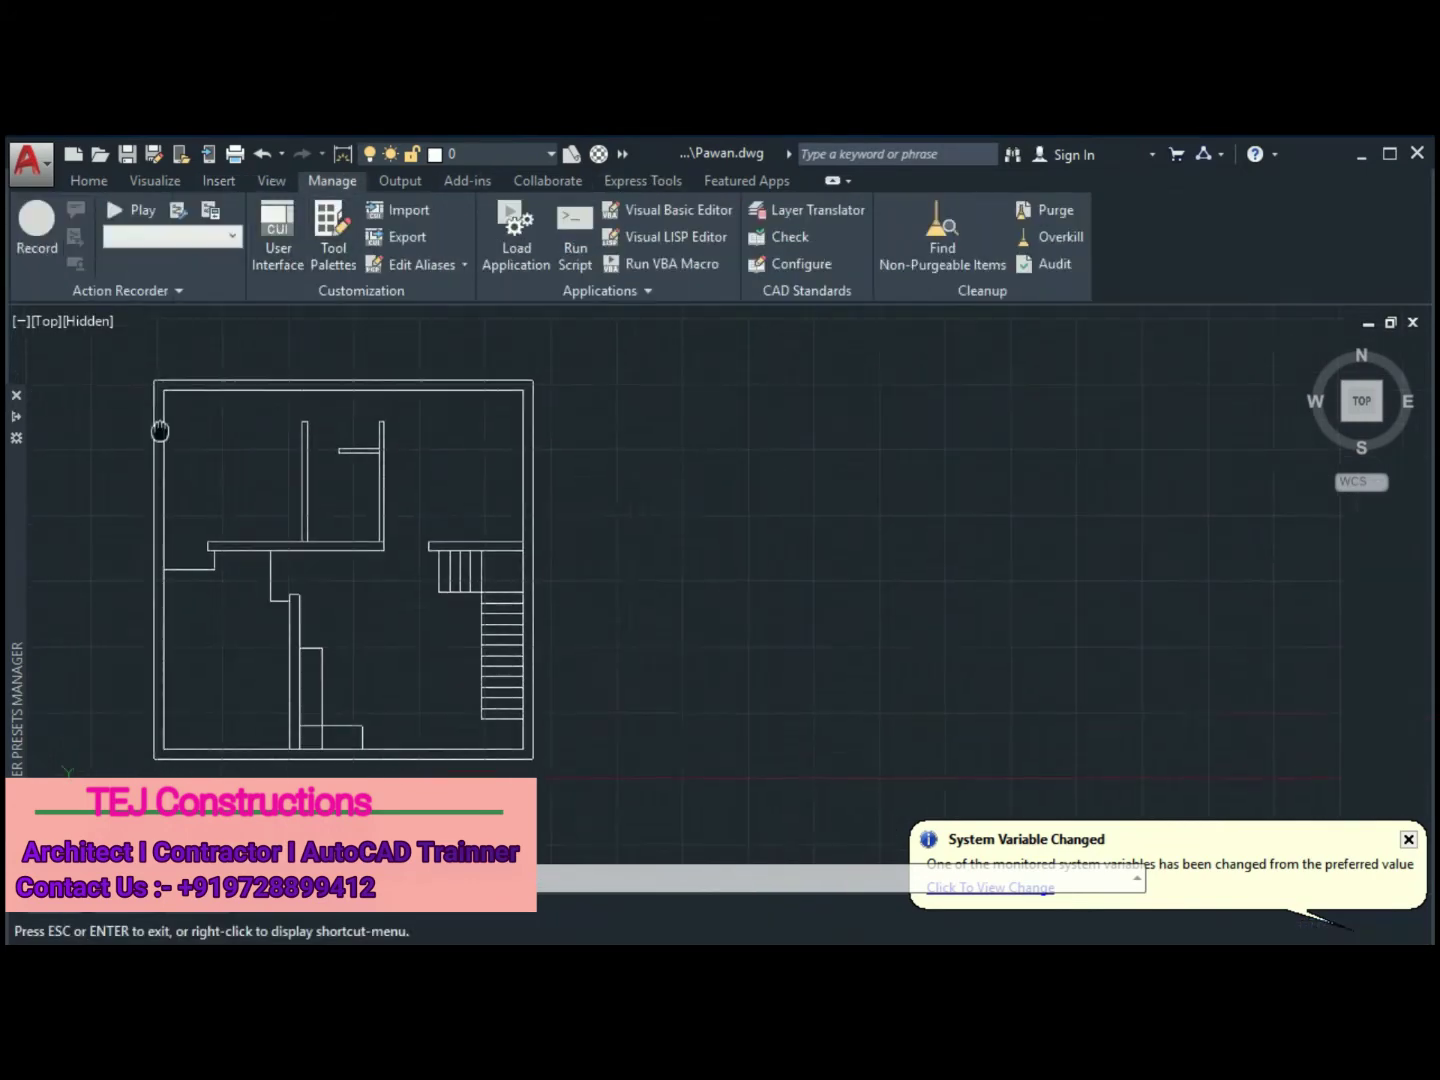
pyautogui.click(571, 778)
pyautogui.click(96, 350)
pyautogui.write('co')
pyautogui.press('Return')
pyautogui.click(418, 552)
pyautogui.click(1153, 511)
pyautogui.press('Escape')
pyautogui.moveTo(1152, 511); pyautogui.dragTo(660, 424, button='middle')
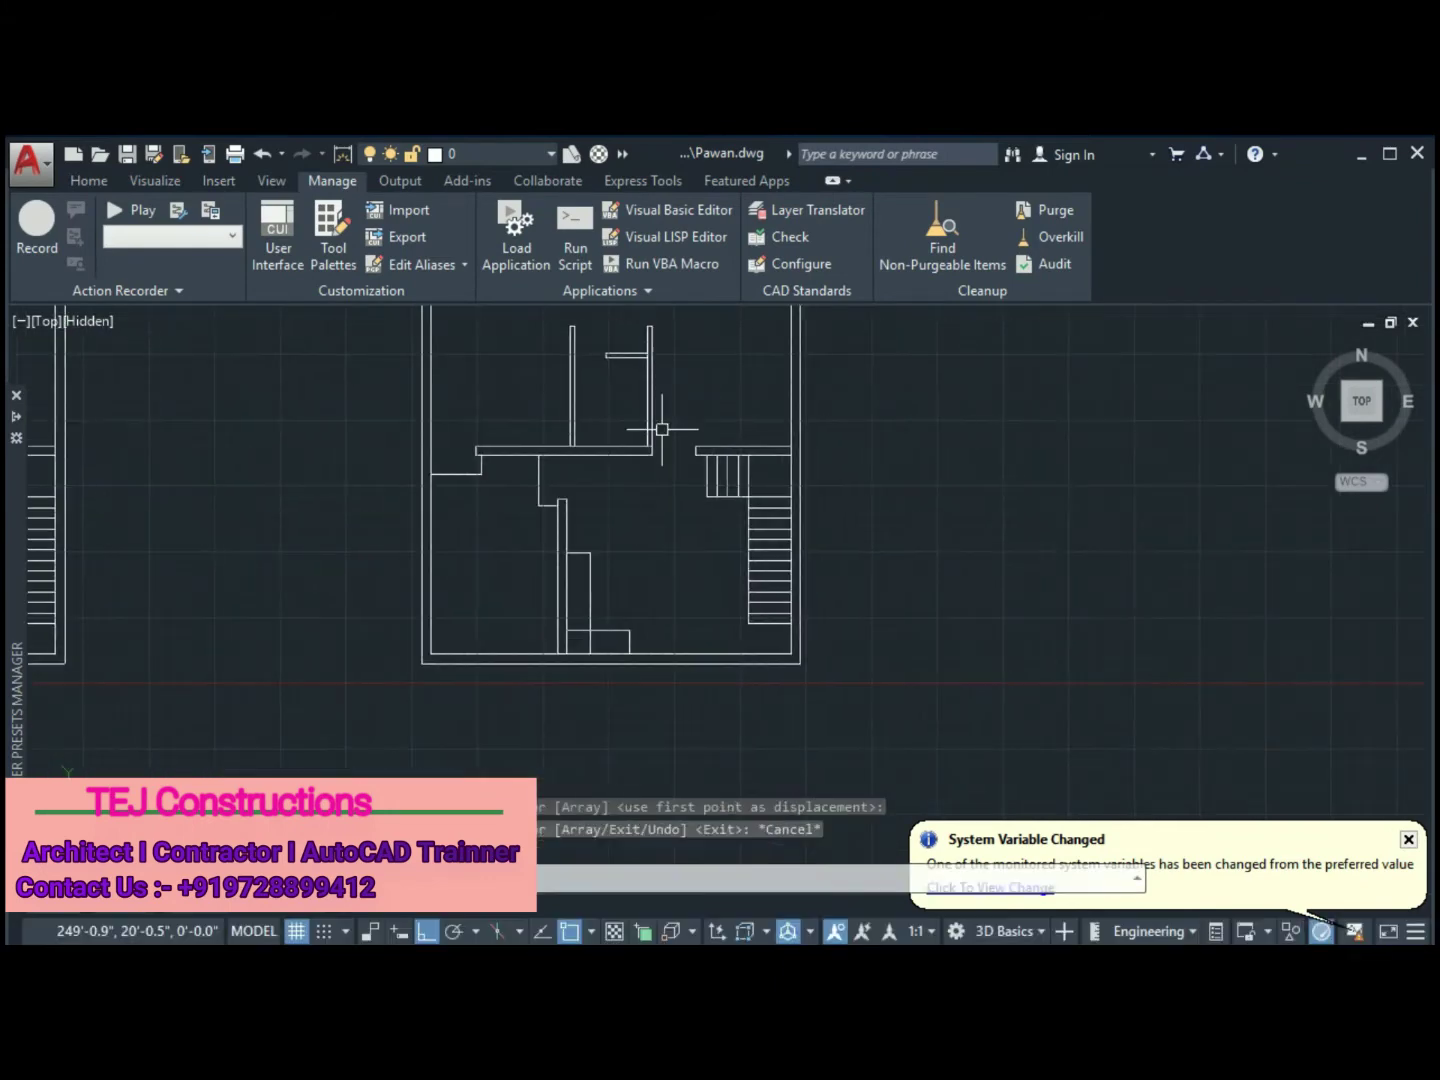
pyautogui.moveTo(620, 531); pyautogui.dragTo(620, 589, button='middle')
pyautogui.scroll(5, 769, 611)
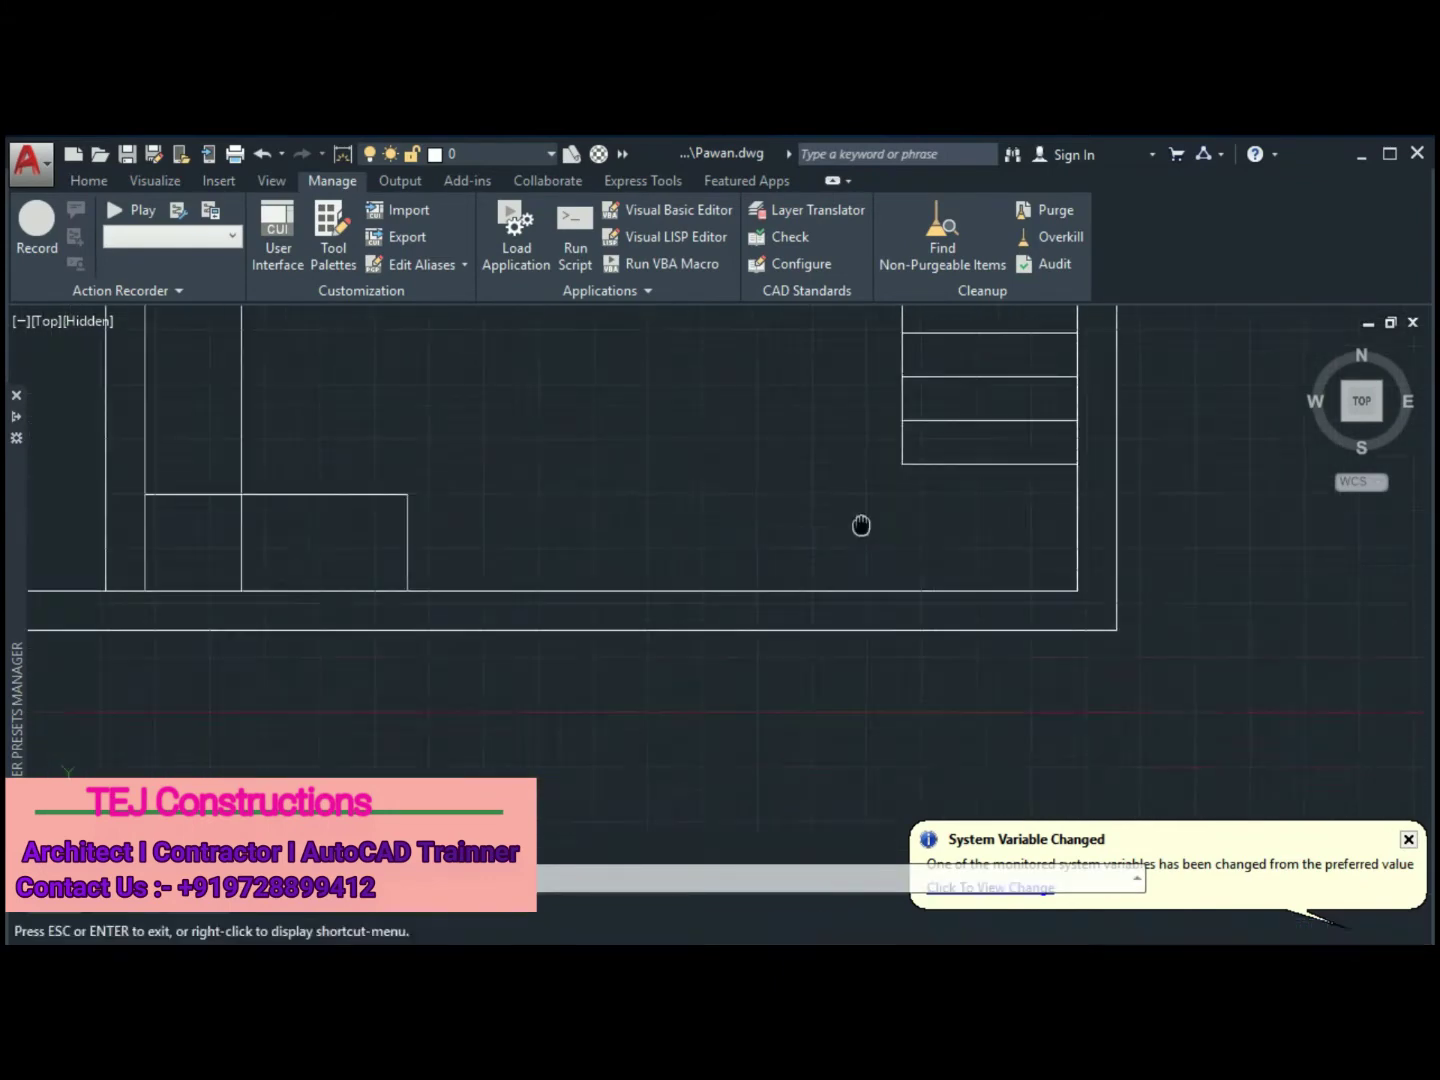
pyautogui.scroll(-2, 859, 524)
pyautogui.scroll(3, 1146, 572)
# Draw a new 3'6" partition wall line in the copied plan
pyautogui.write('l')
pyautogui.press('Return')
pyautogui.click(970, 545)
pyautogui.click(970, 356)
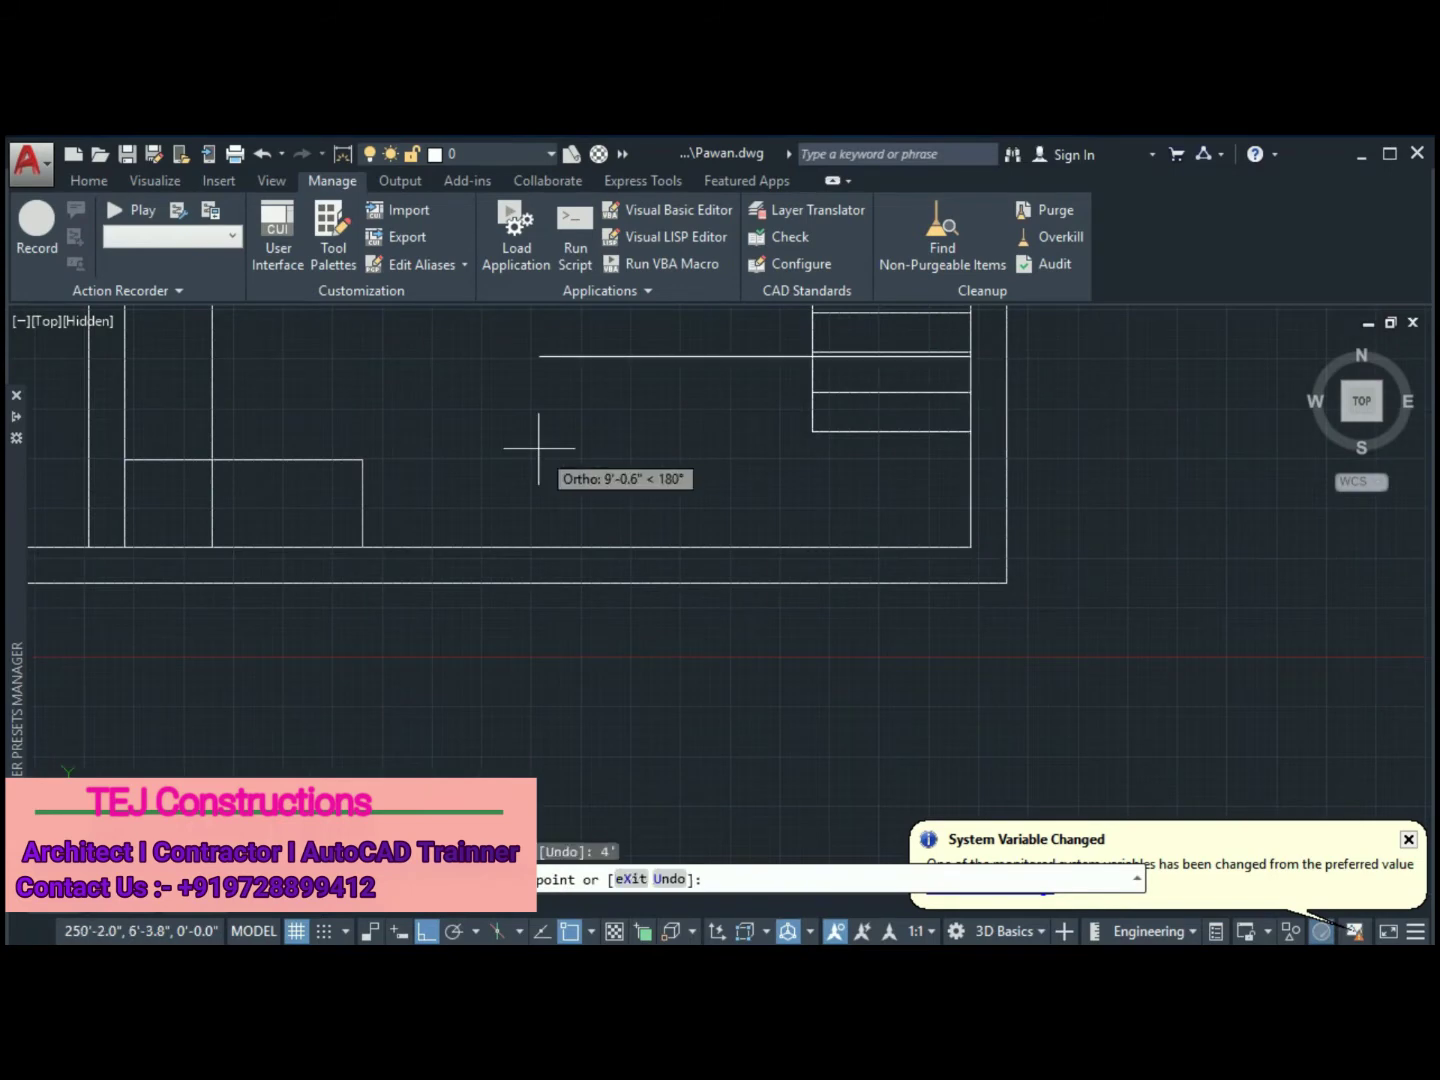
pyautogui.hotkey('ctrl', 'z')
pyautogui.scroll(-1, 604, 466)
pyautogui.scroll(-1, 689, 407)
pyautogui.press('Return')
pyautogui.scroll(-1, 706, 397)
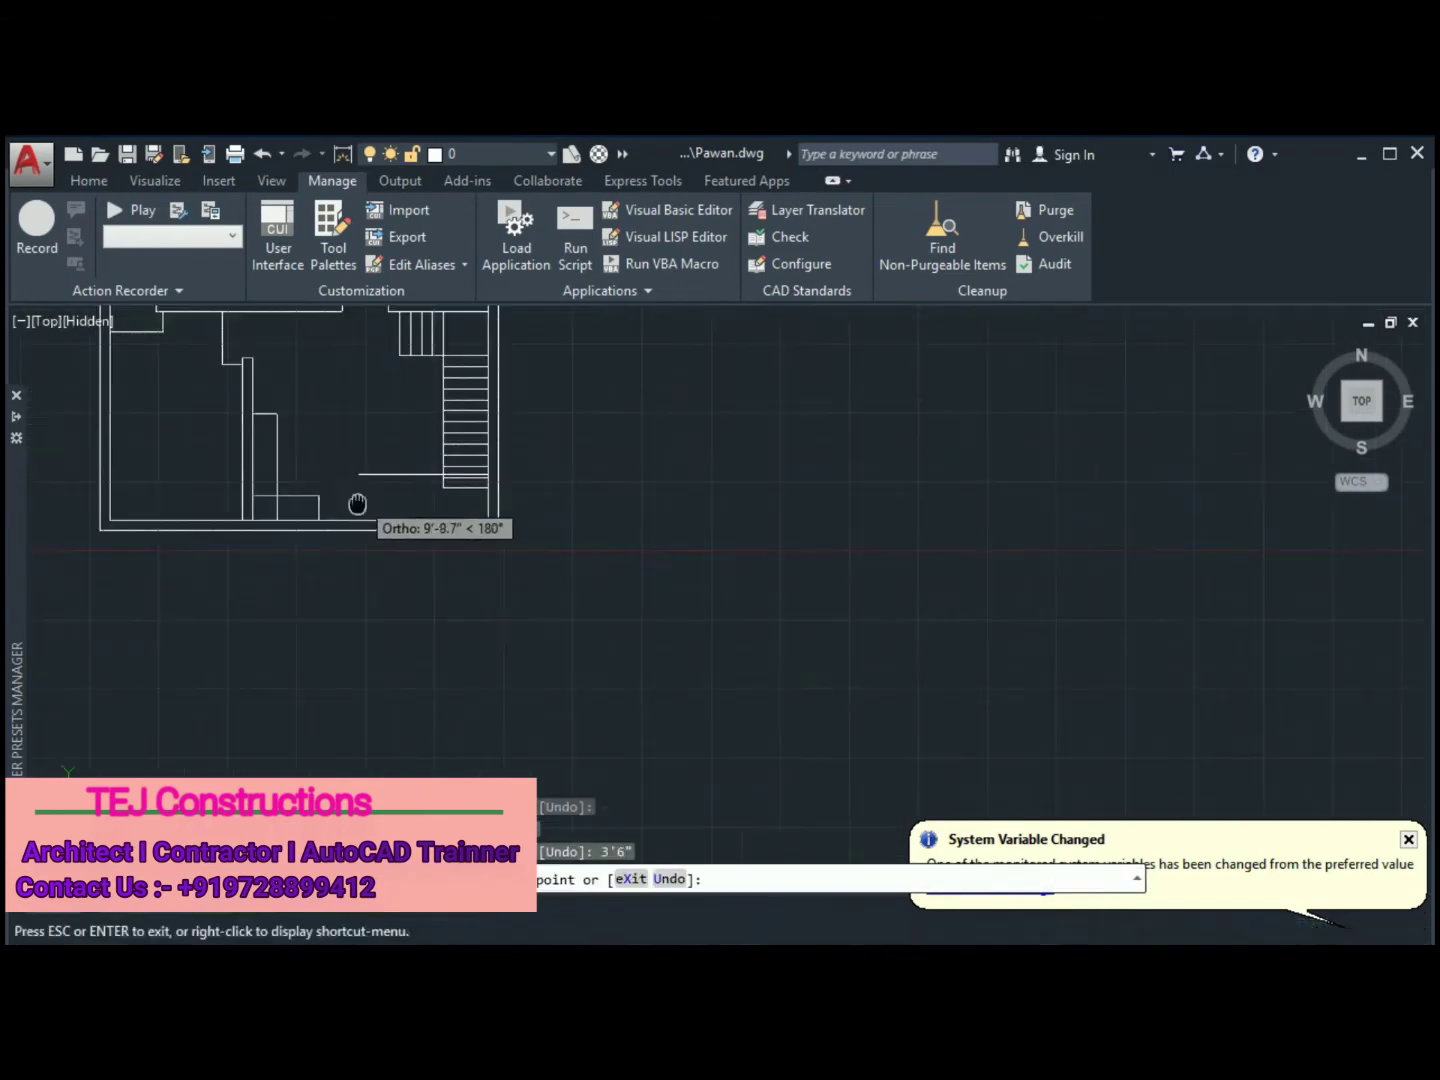
pyautogui.scroll(2, 235, 472)
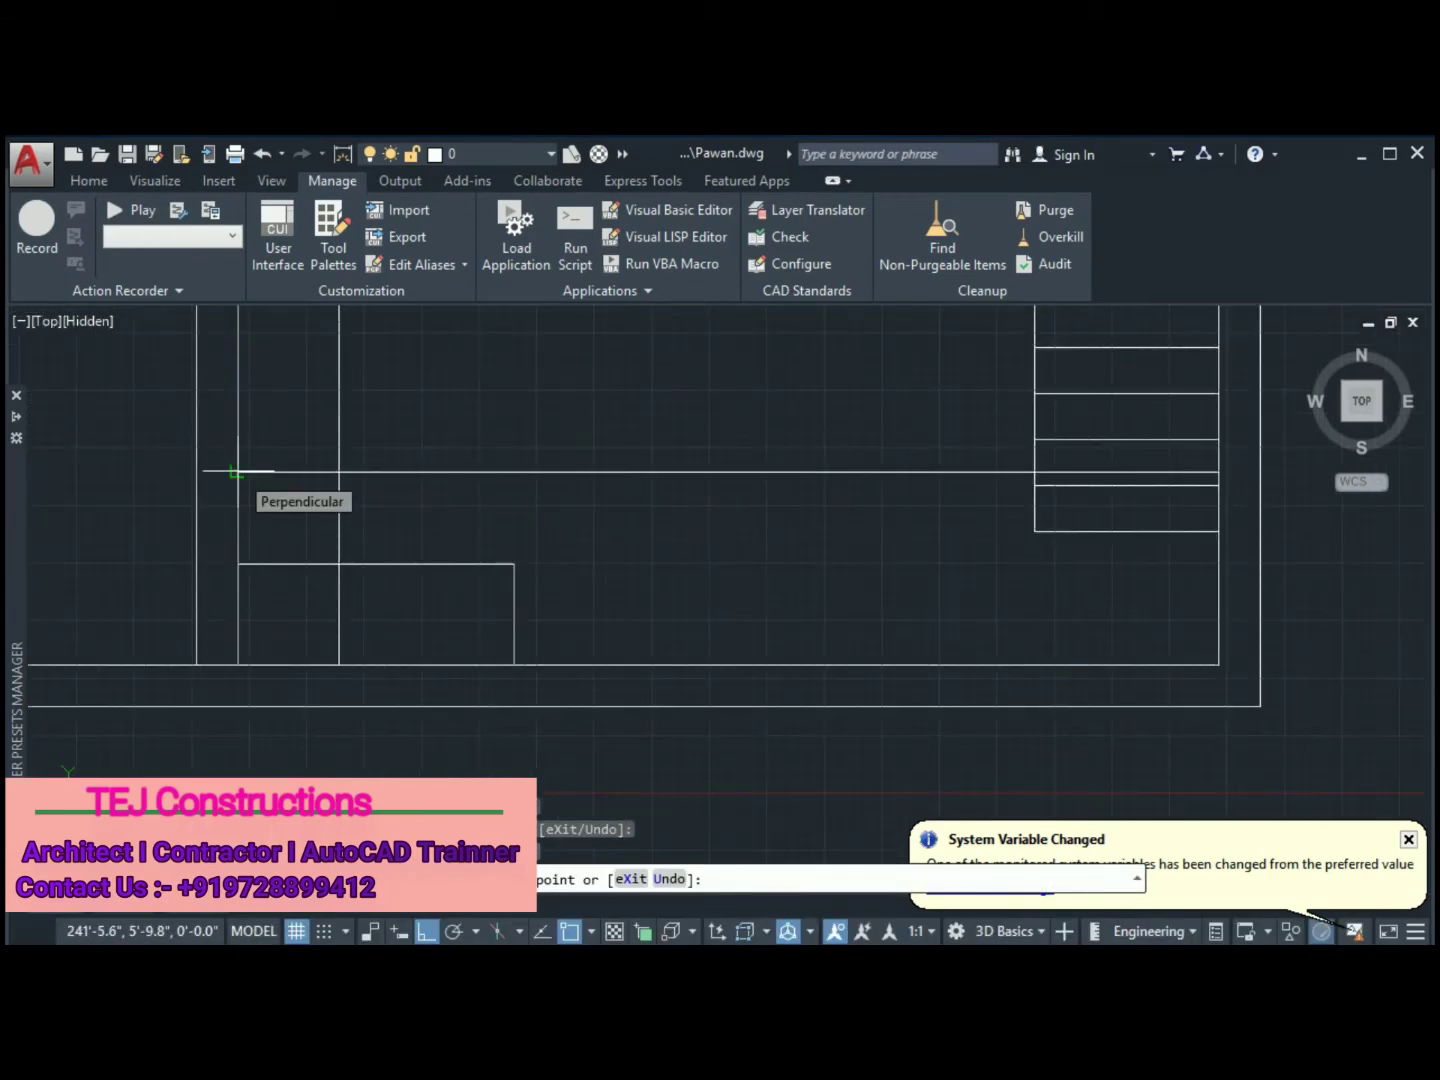
pyautogui.click(236, 472)
pyautogui.write('4')
pyautogui.scroll(-2, 509, 418)
pyautogui.scroll(-2, 515, 401)
pyautogui.press('Escape')
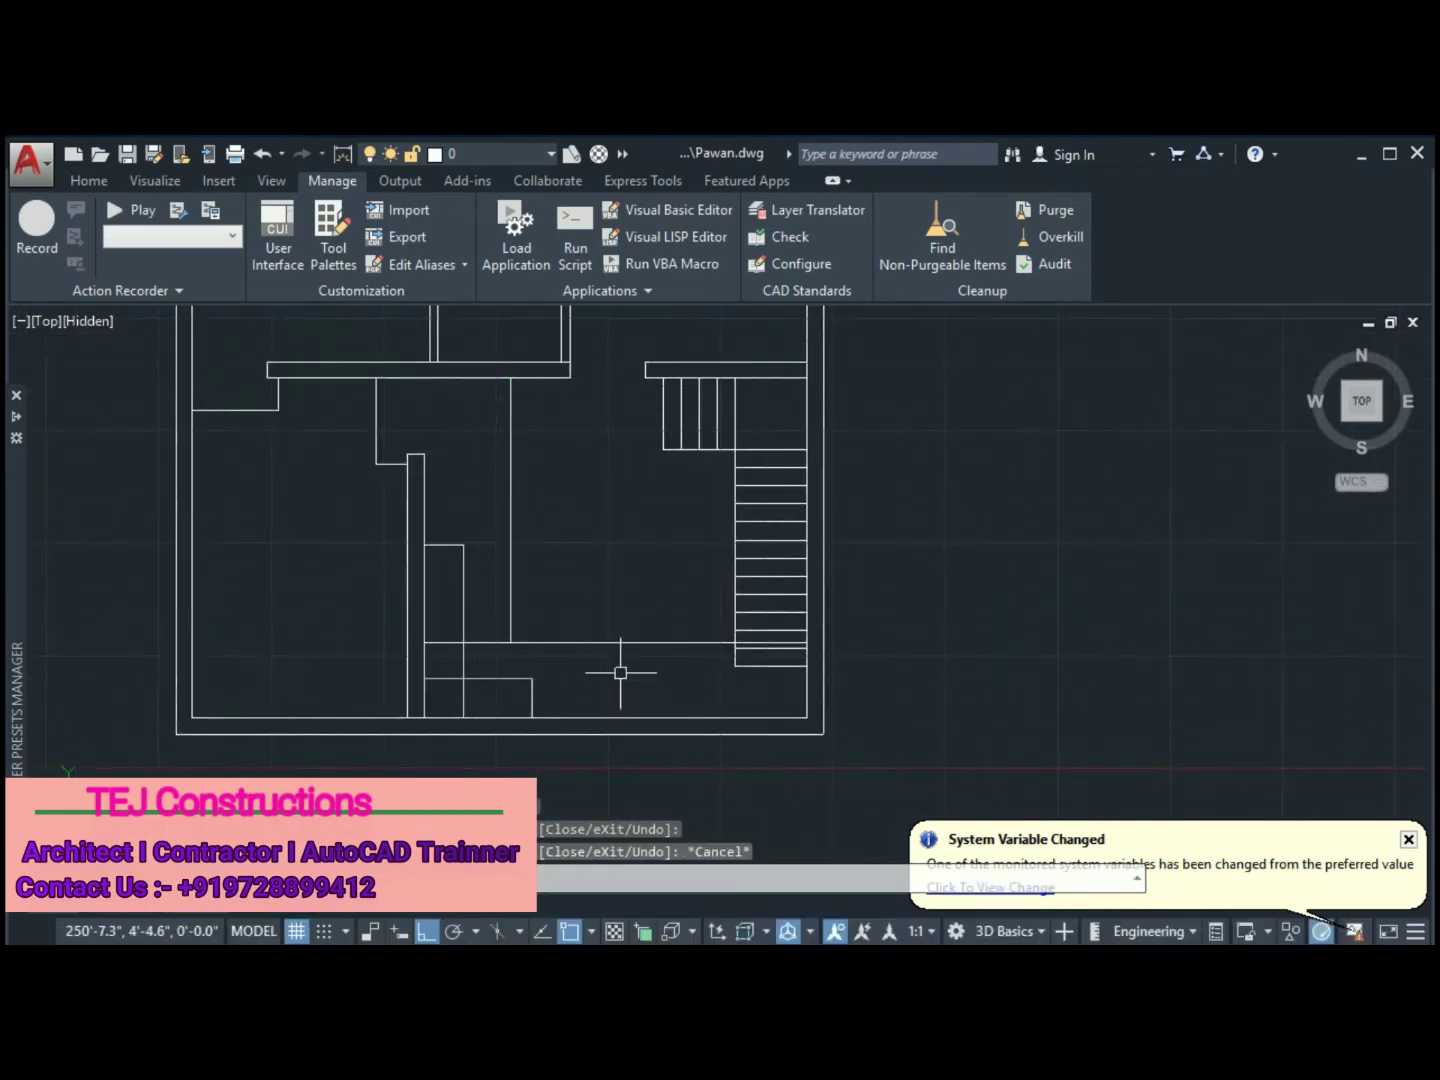
pyautogui.scroll(3, 620, 672)
# Move the new wall line 6" to offset the partition
pyautogui.click(811, 608)
pyautogui.write('m')
pyautogui.press('Return')
pyautogui.click(1000, 609)
pyautogui.write('6"')
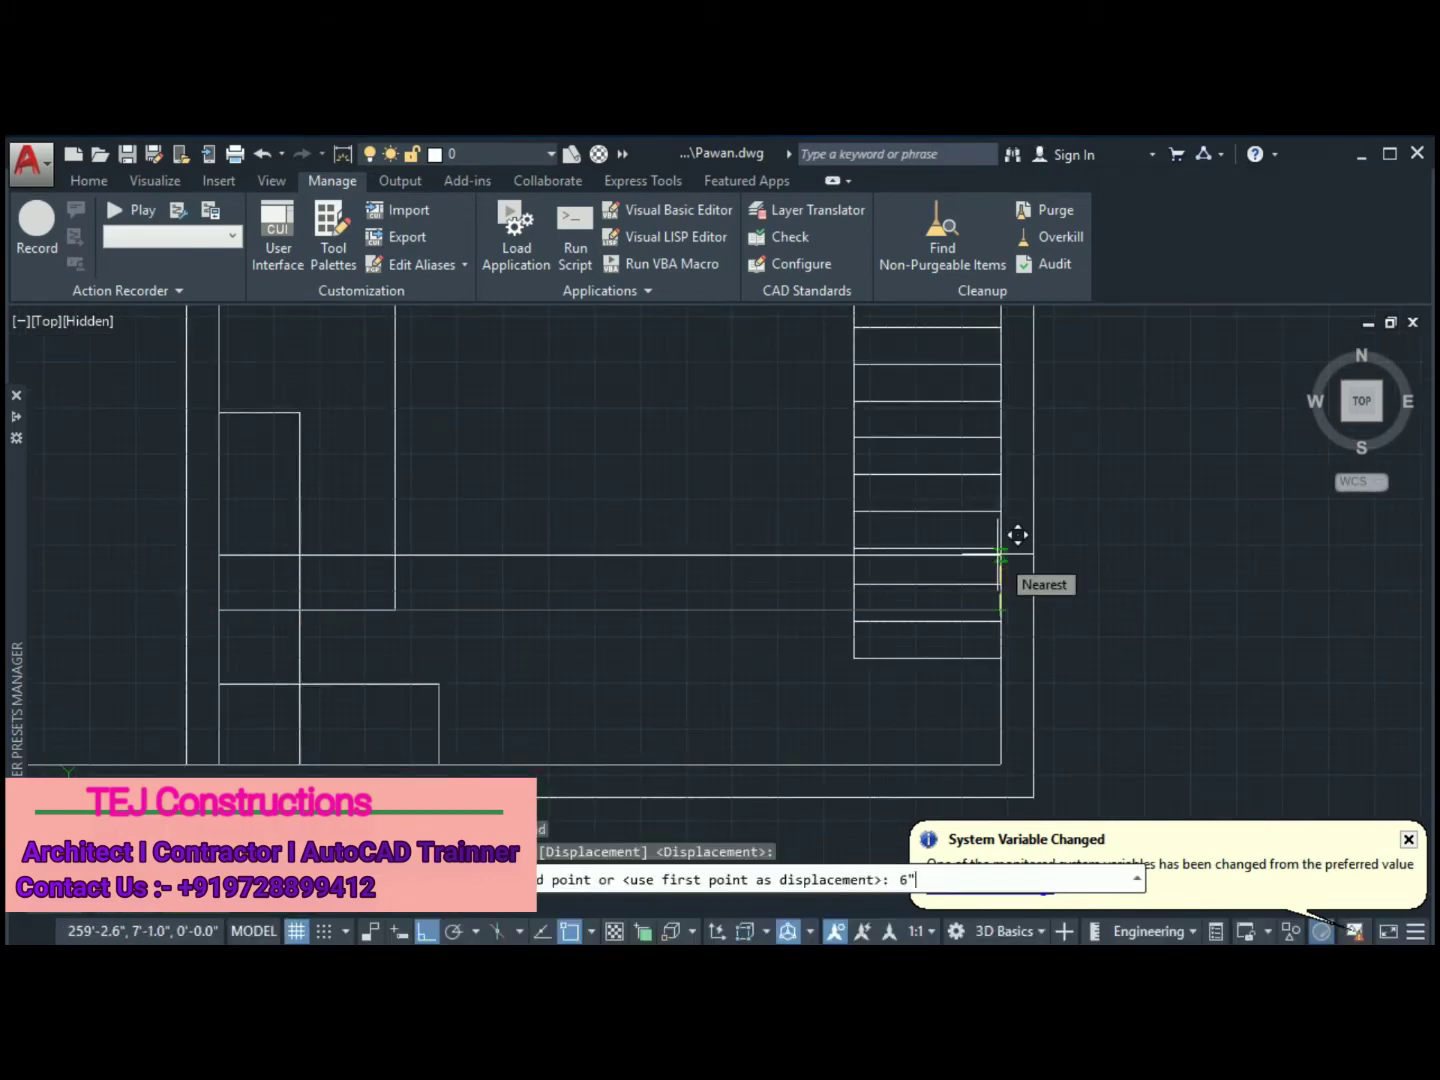
pyautogui.scroll(-1, 1000, 561)
pyautogui.moveTo(946, 630); pyautogui.dragTo(1070, 634, button='middle')
pyautogui.scroll(-3, 1070, 633)
pyautogui.scroll(3, 799, 599)
pyautogui.press('Return')
# Trim the crossing wall lines around the small room
pyautogui.click(934, 644)
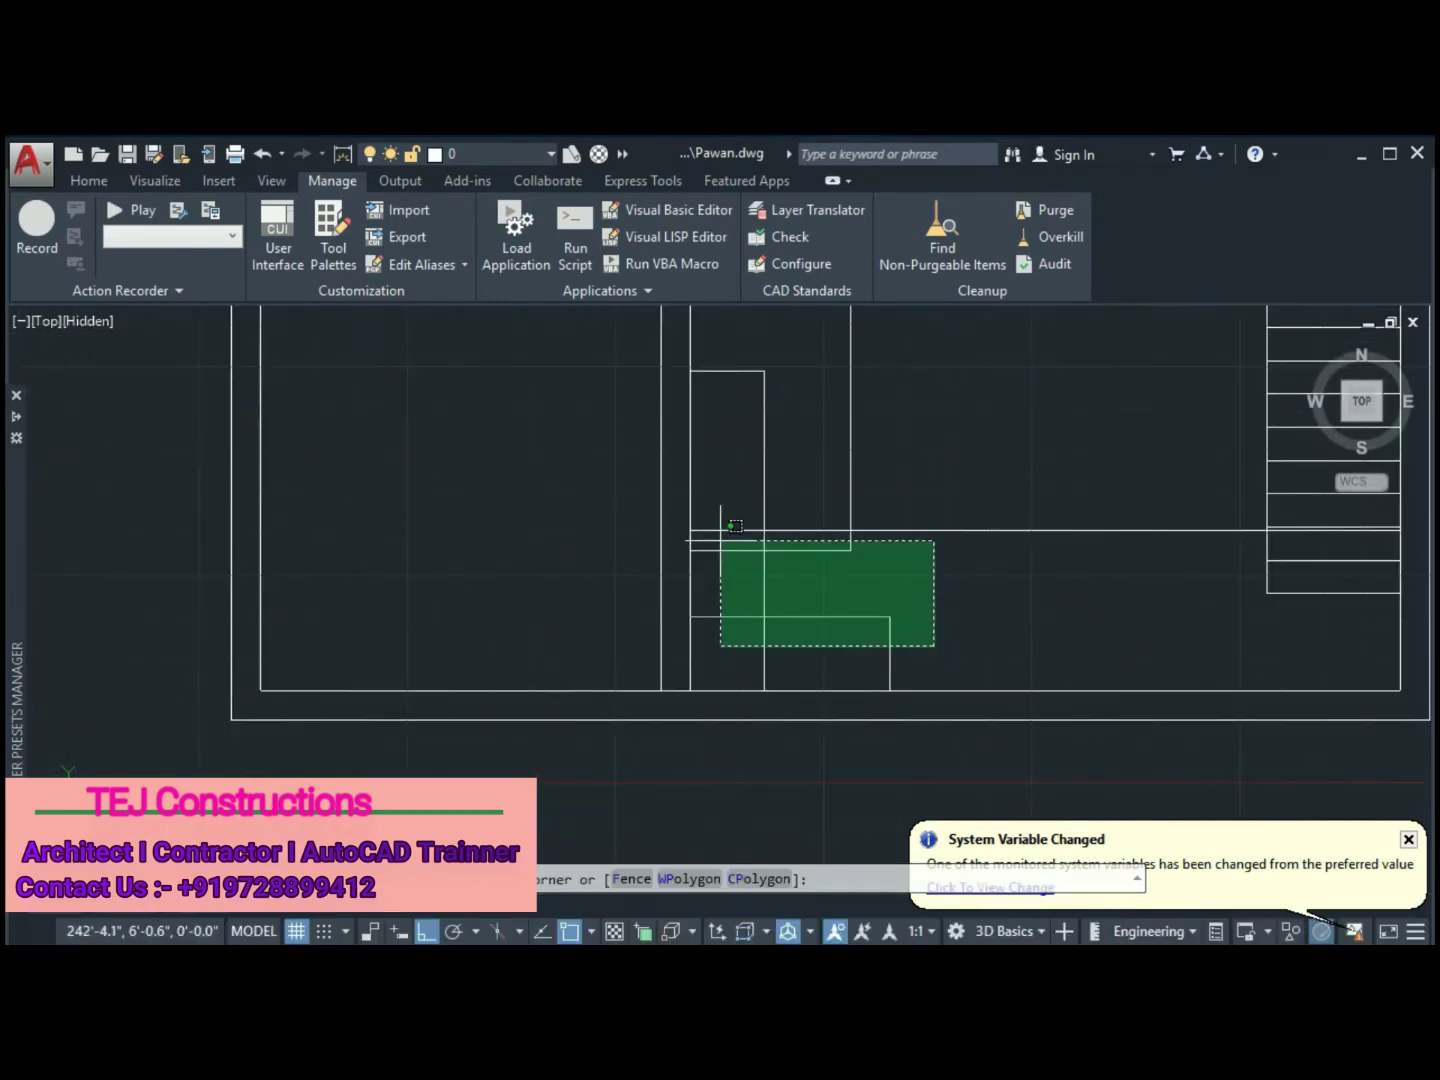
pyautogui.scroll(-2, 734, 525)
pyautogui.click(733, 505)
pyautogui.scroll(3, 736, 470)
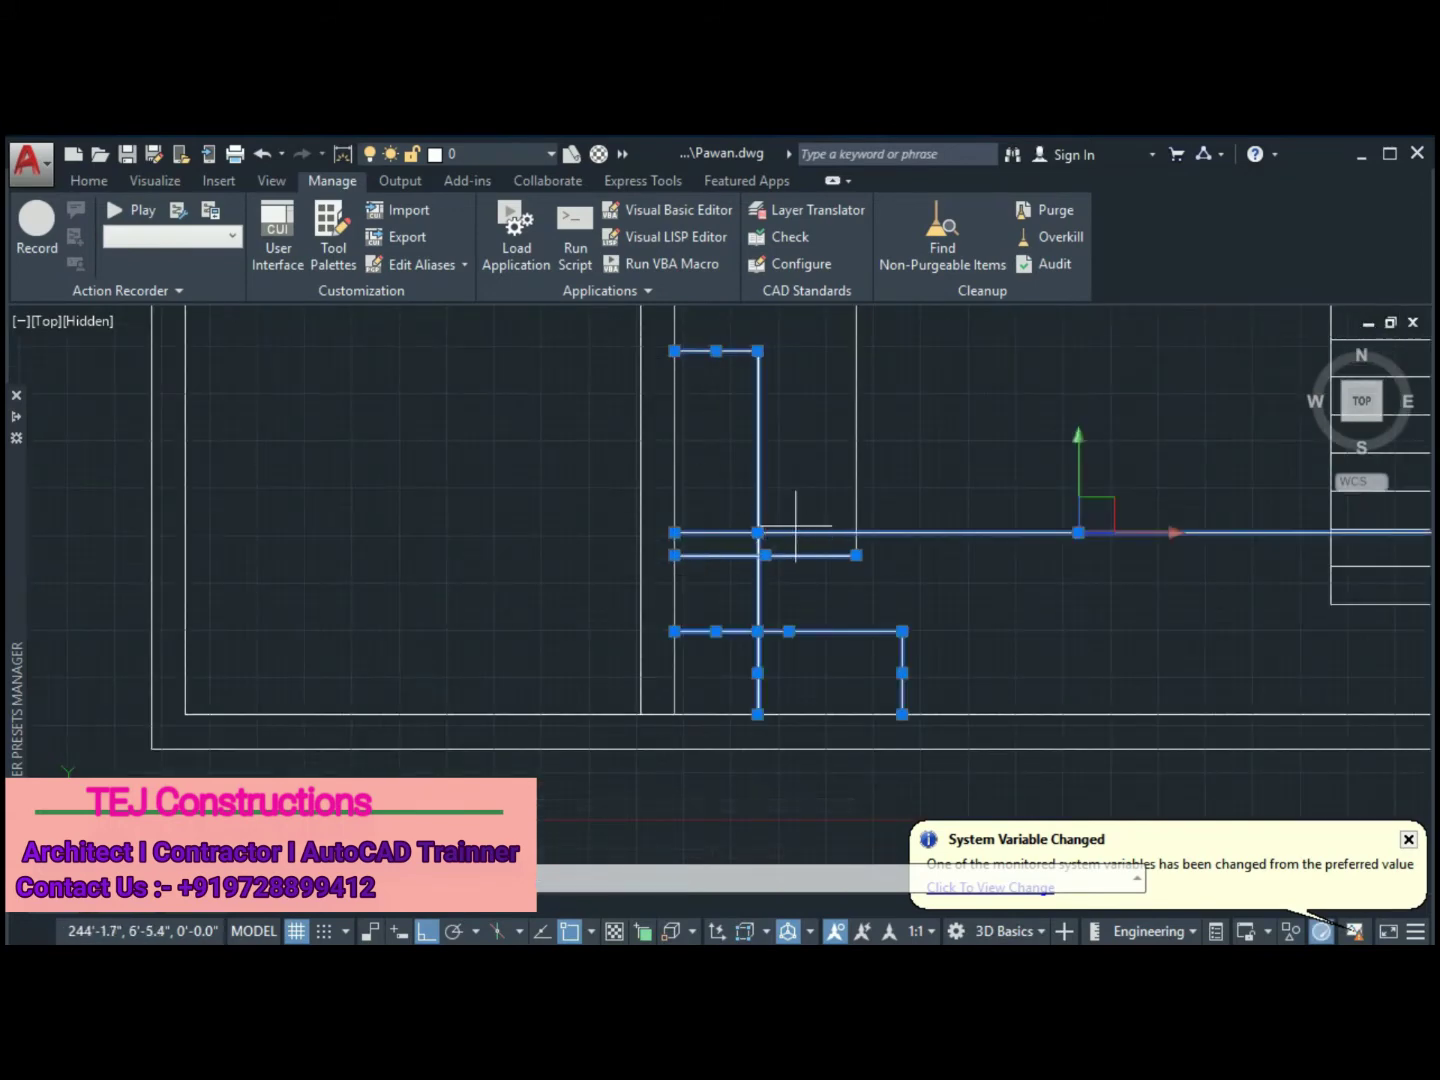
pyautogui.write('tr')
pyautogui.press('Return')
pyautogui.scroll(-3, 1060, 585)
pyautogui.scroll(3, 820, 610)
pyautogui.scroll(-3, 779, 554)
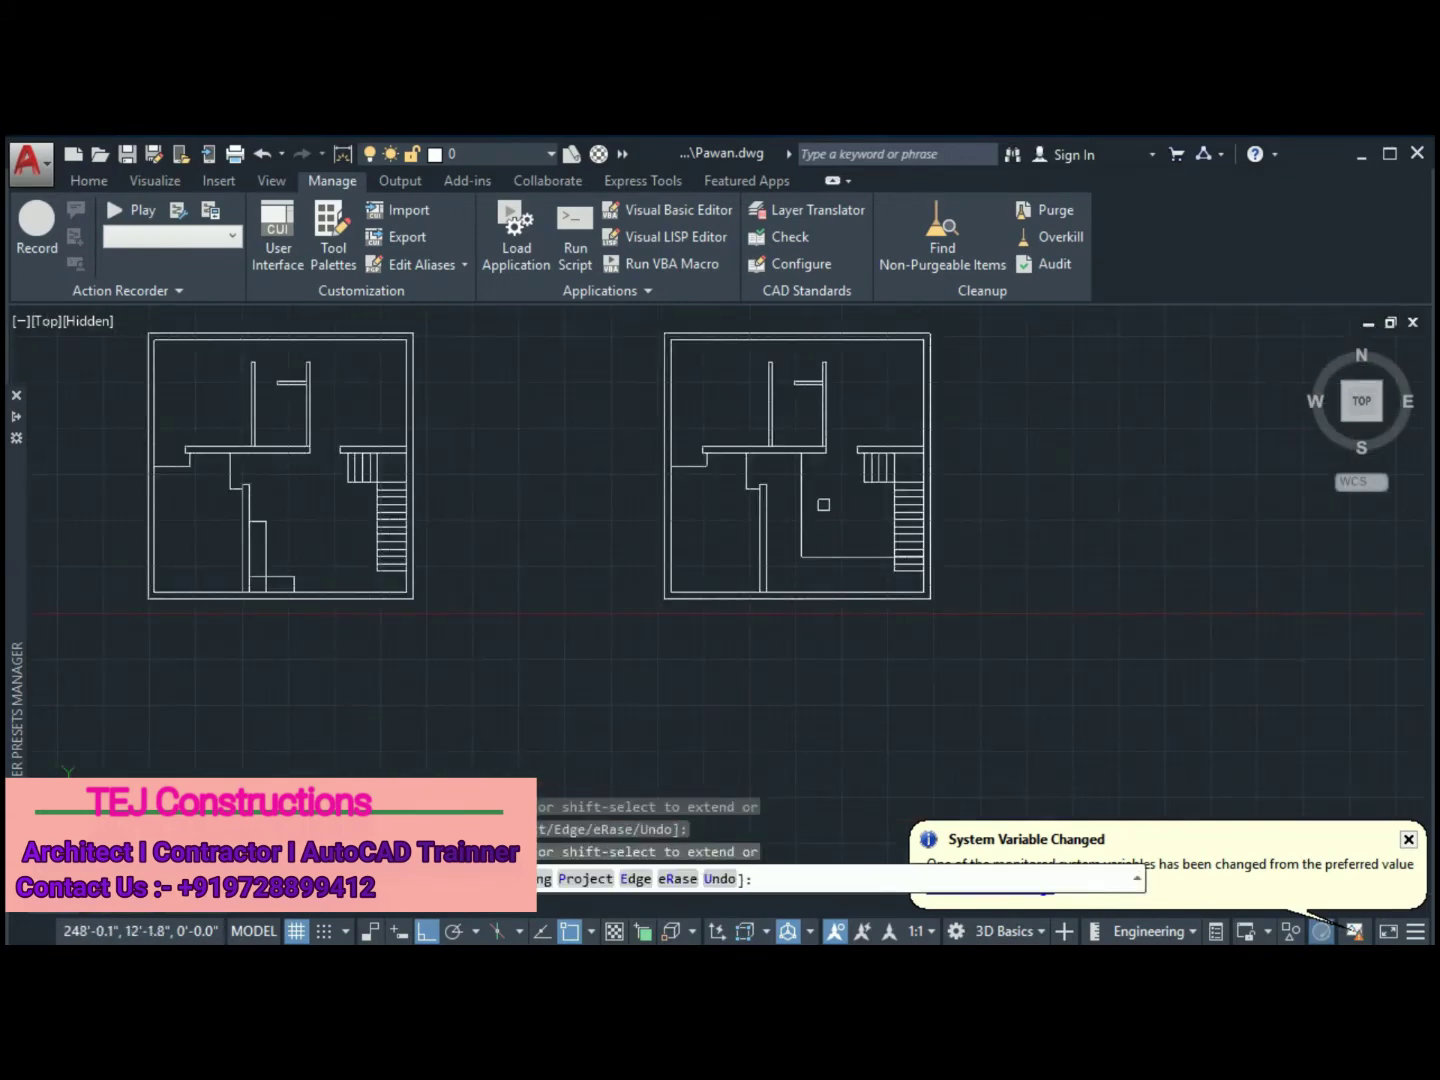
pyautogui.scroll(3, 823, 504)
pyautogui.moveTo(824, 504); pyautogui.dragTo(800, 519, button='middle')
# Draw a new wall from the upper wall down beside the stairs
pyautogui.write('l')
pyautogui.press('Return')
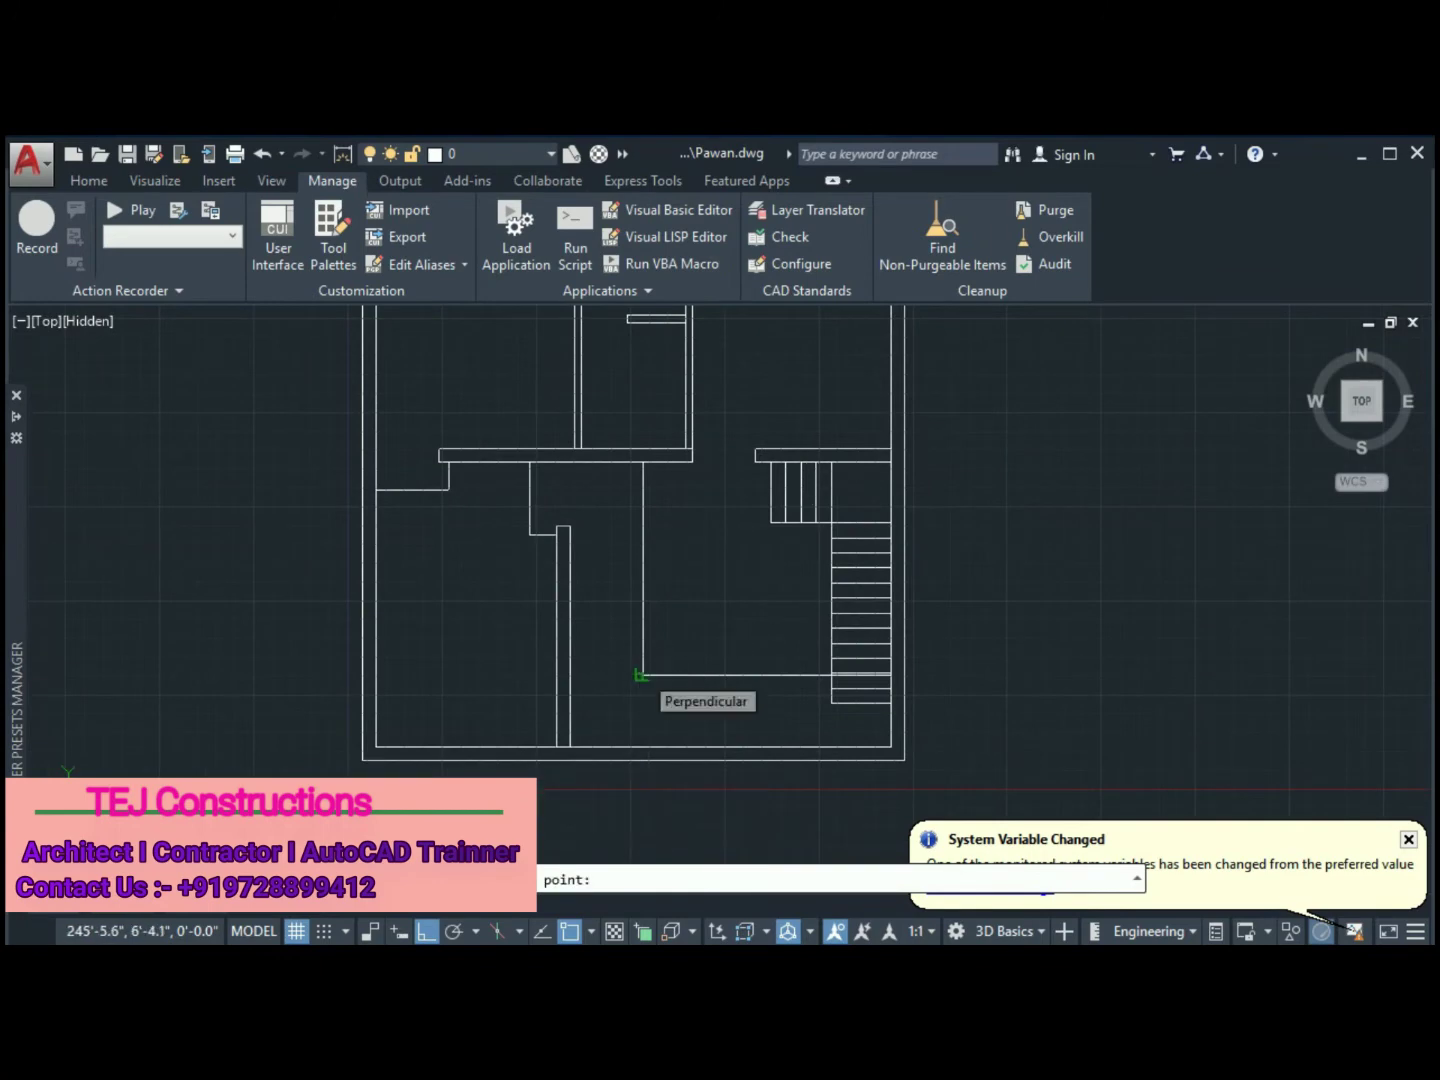
pyautogui.click(640, 676)
pyautogui.press('Return')
pyautogui.click(642, 462)
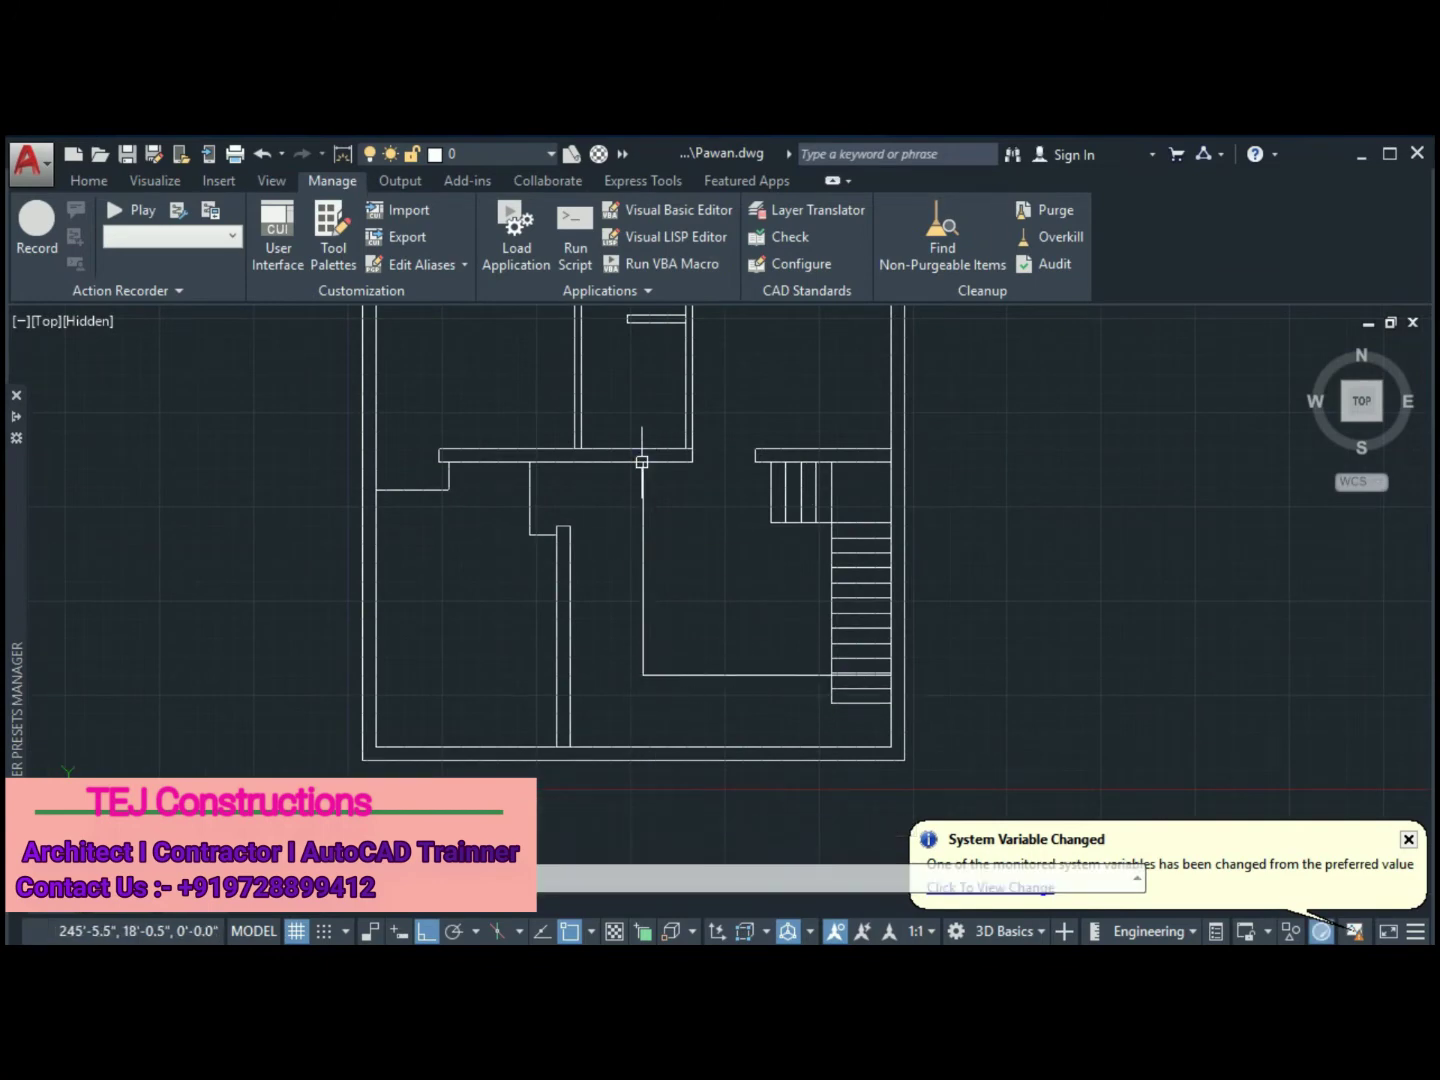
pyautogui.click(644, 462)
pyautogui.write("4'")
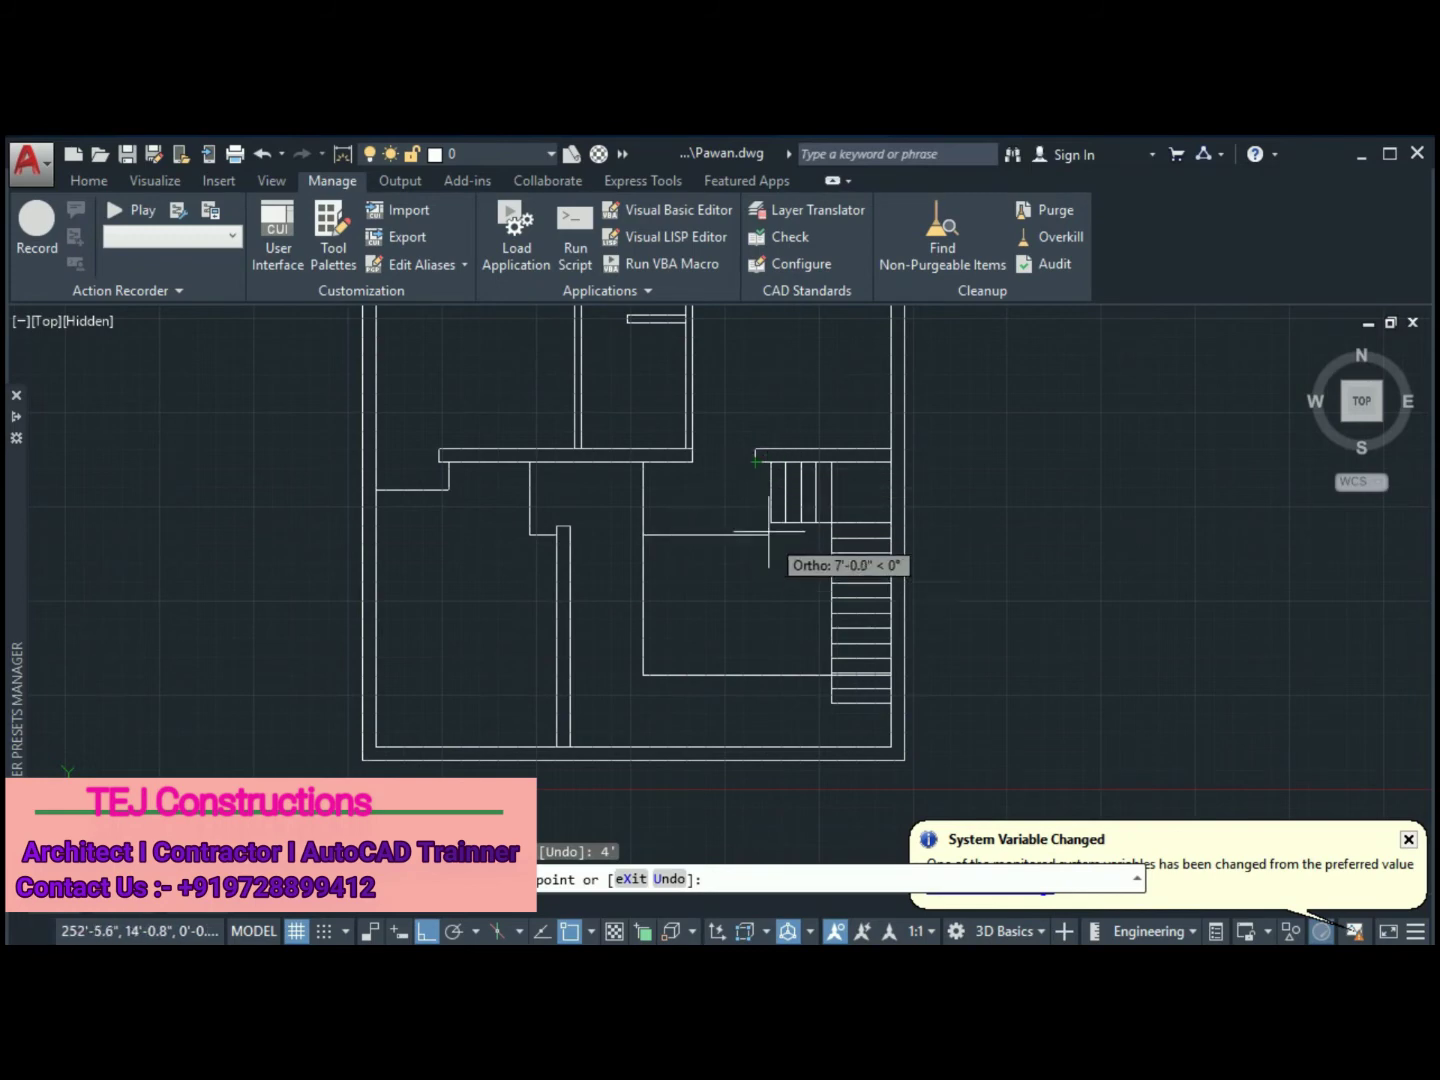
pyautogui.press('Escape')
pyautogui.write('tr')
pyautogui.press('Return')
pyautogui.press('Escape')
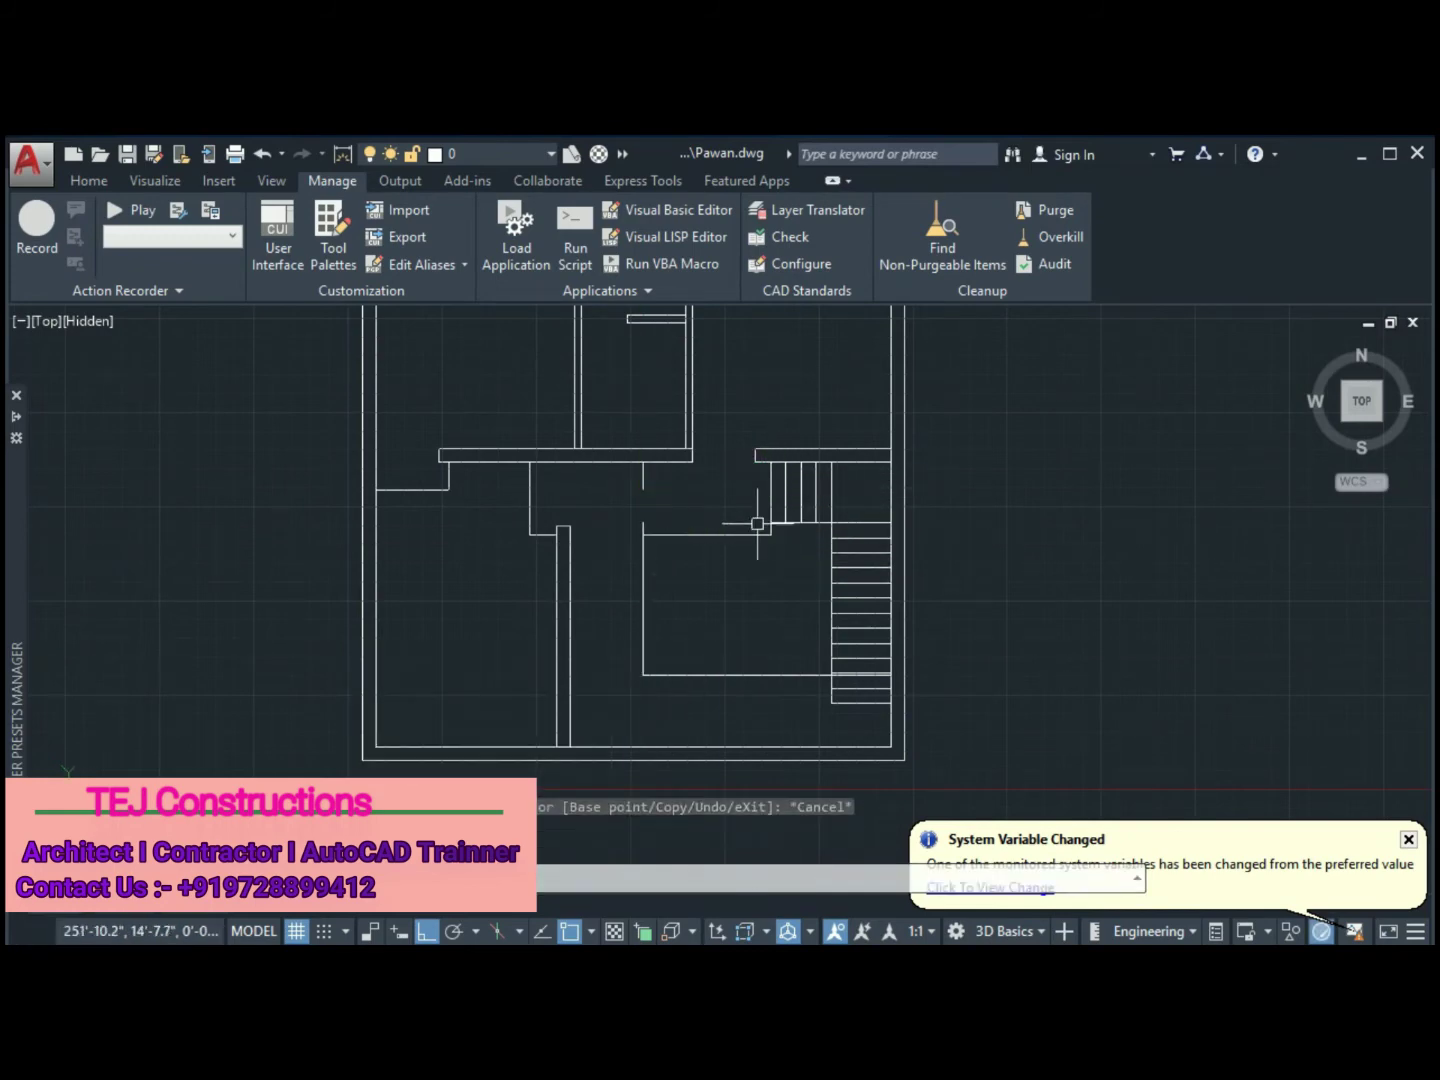
pyautogui.scroll(-2, 694, 550)
pyautogui.moveTo(718, 525); pyautogui.dragTo(719, 545, button='middle')
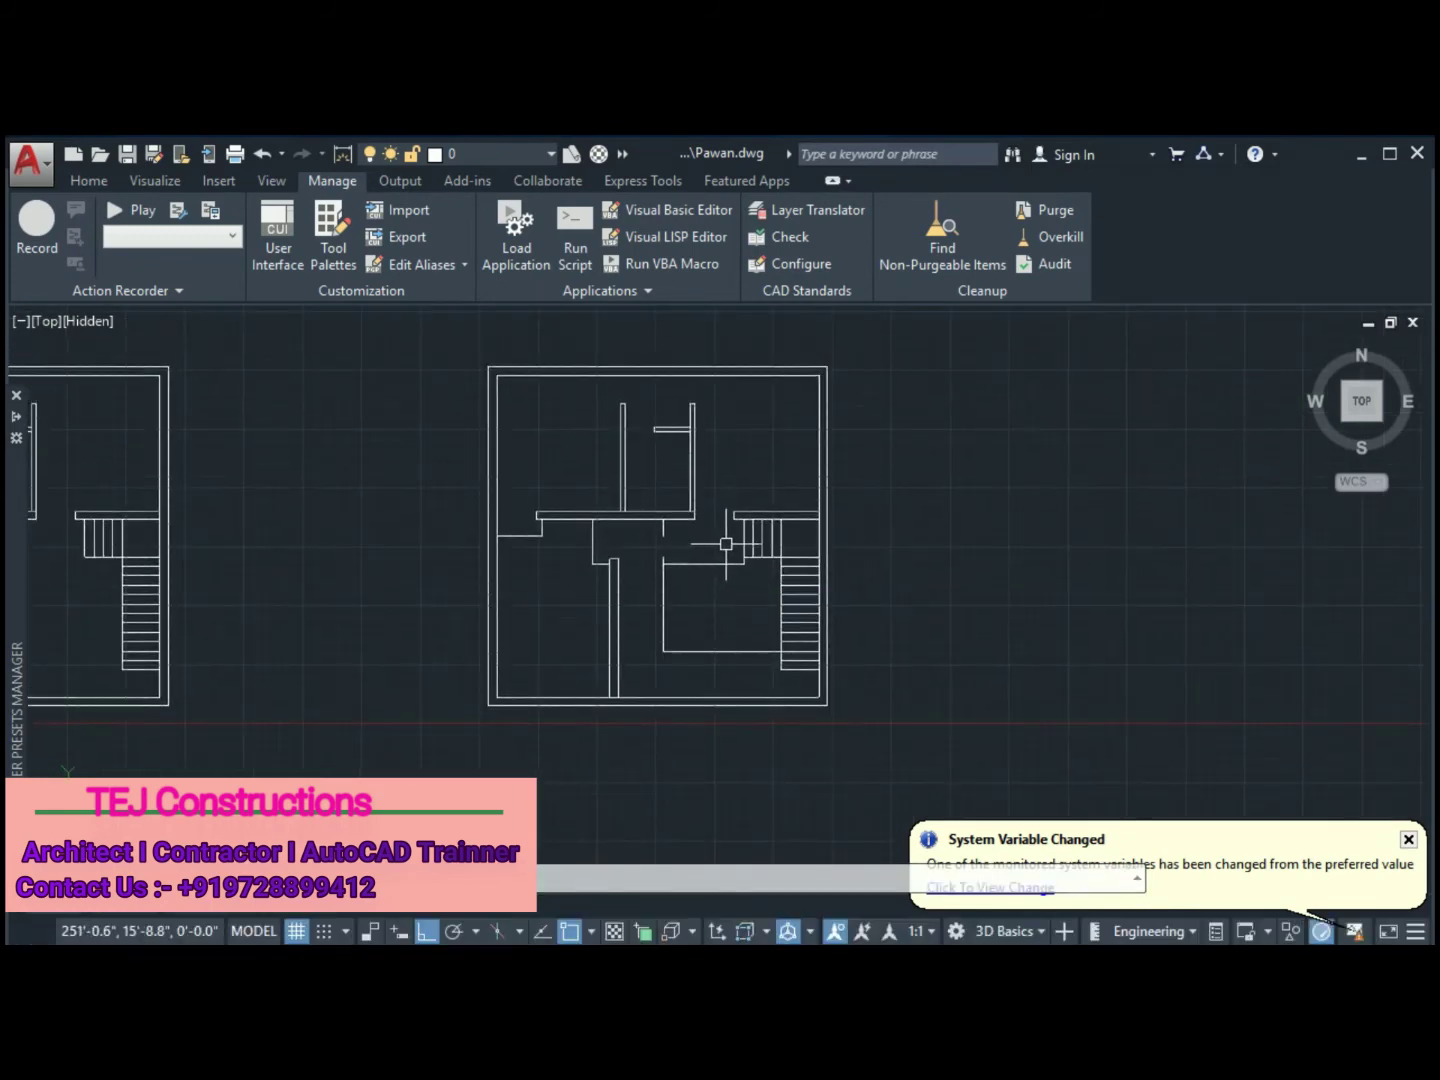
pyautogui.scroll(2, 465, 554)
# Copy the door symbol from the left wall over to the right
pyautogui.scroll(2, 466, 554)
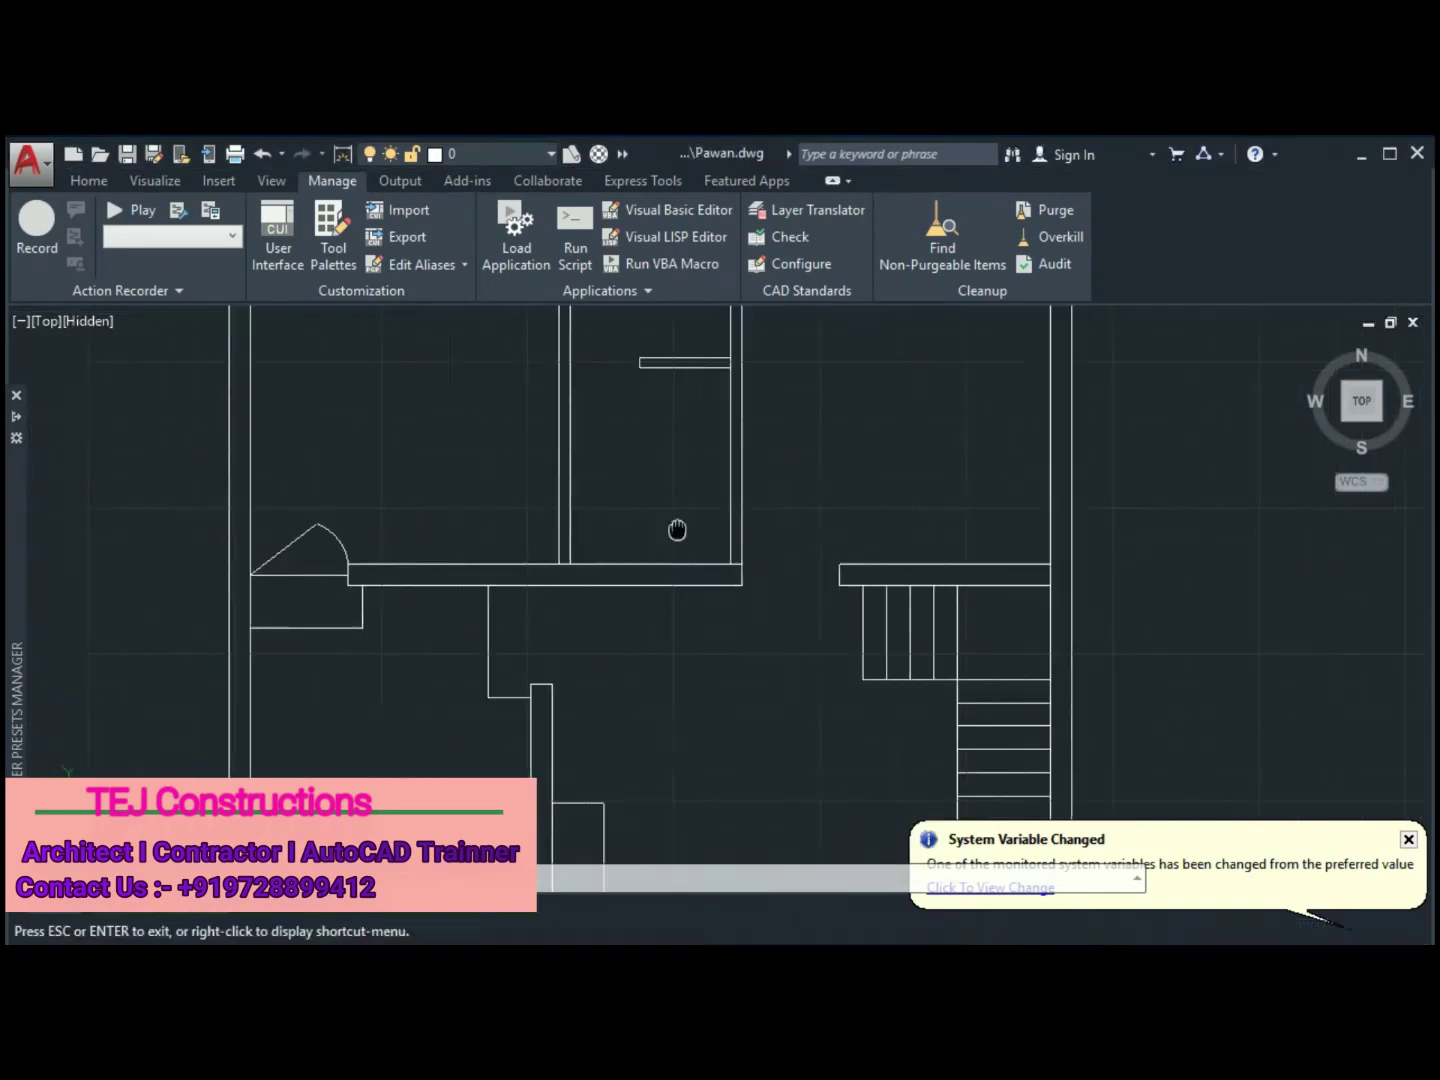
pyautogui.scroll(2, 430, 554)
pyautogui.click(410, 554)
pyautogui.write('co')
pyautogui.press('Return')
pyautogui.click(332, 603)
pyautogui.click(865, 580)
pyautogui.scroll(-3, 865, 580)
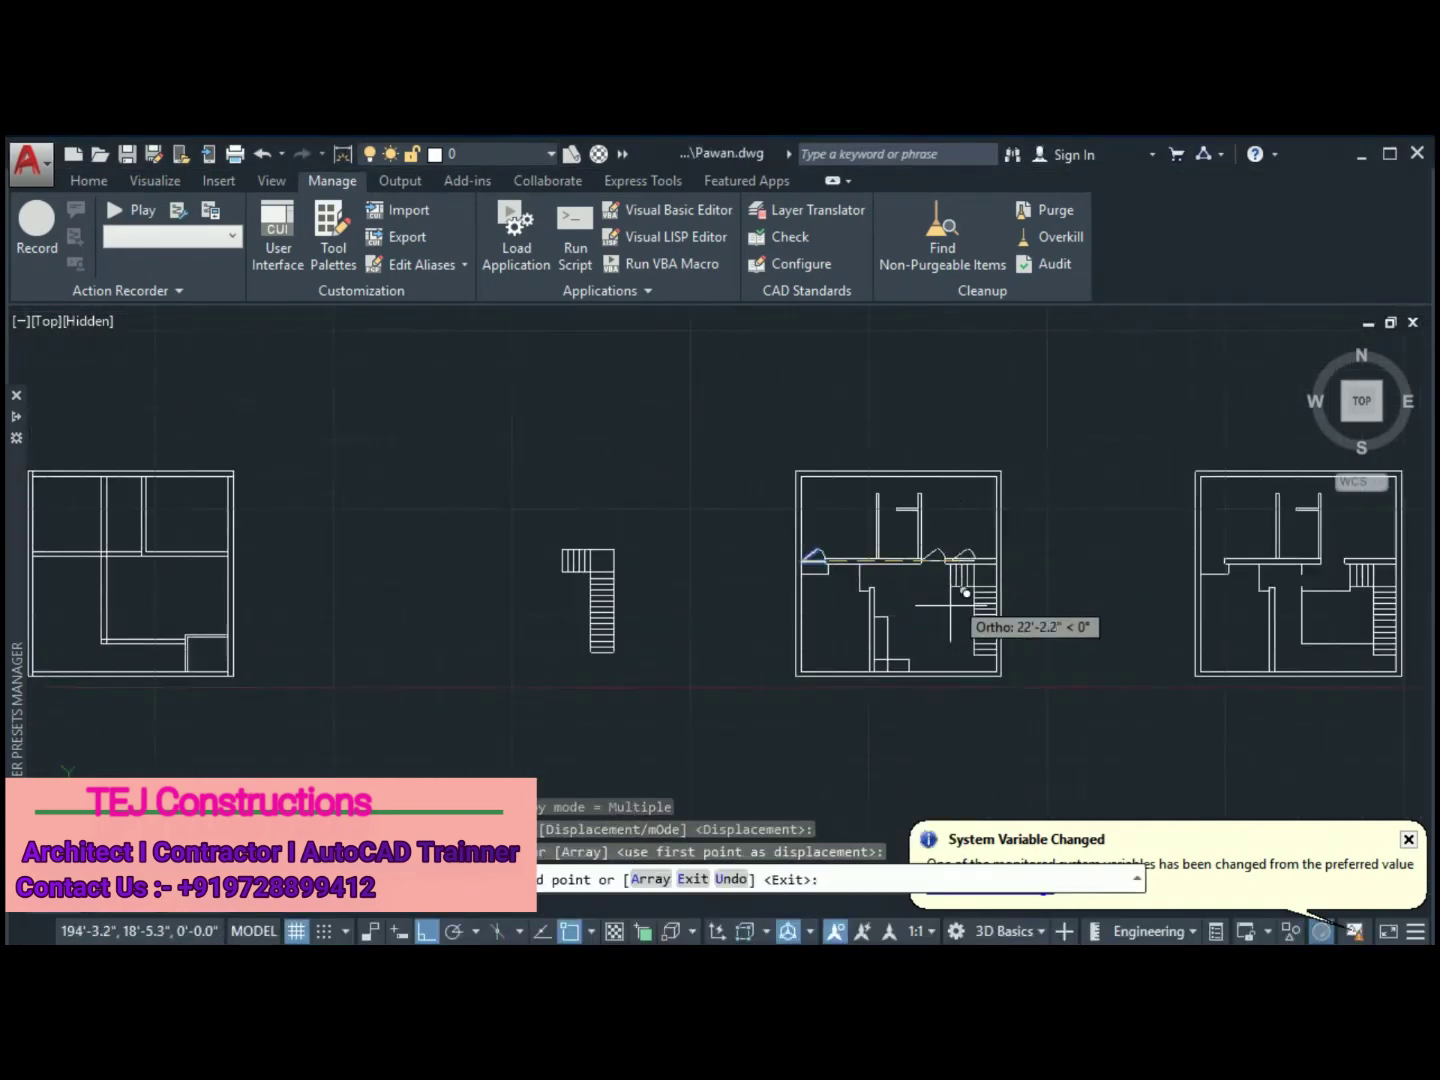
pyautogui.scroll(3, 963, 579)
pyautogui.scroll(-3, 905, 580)
pyautogui.click(860, 462)
pyautogui.press('Escape')
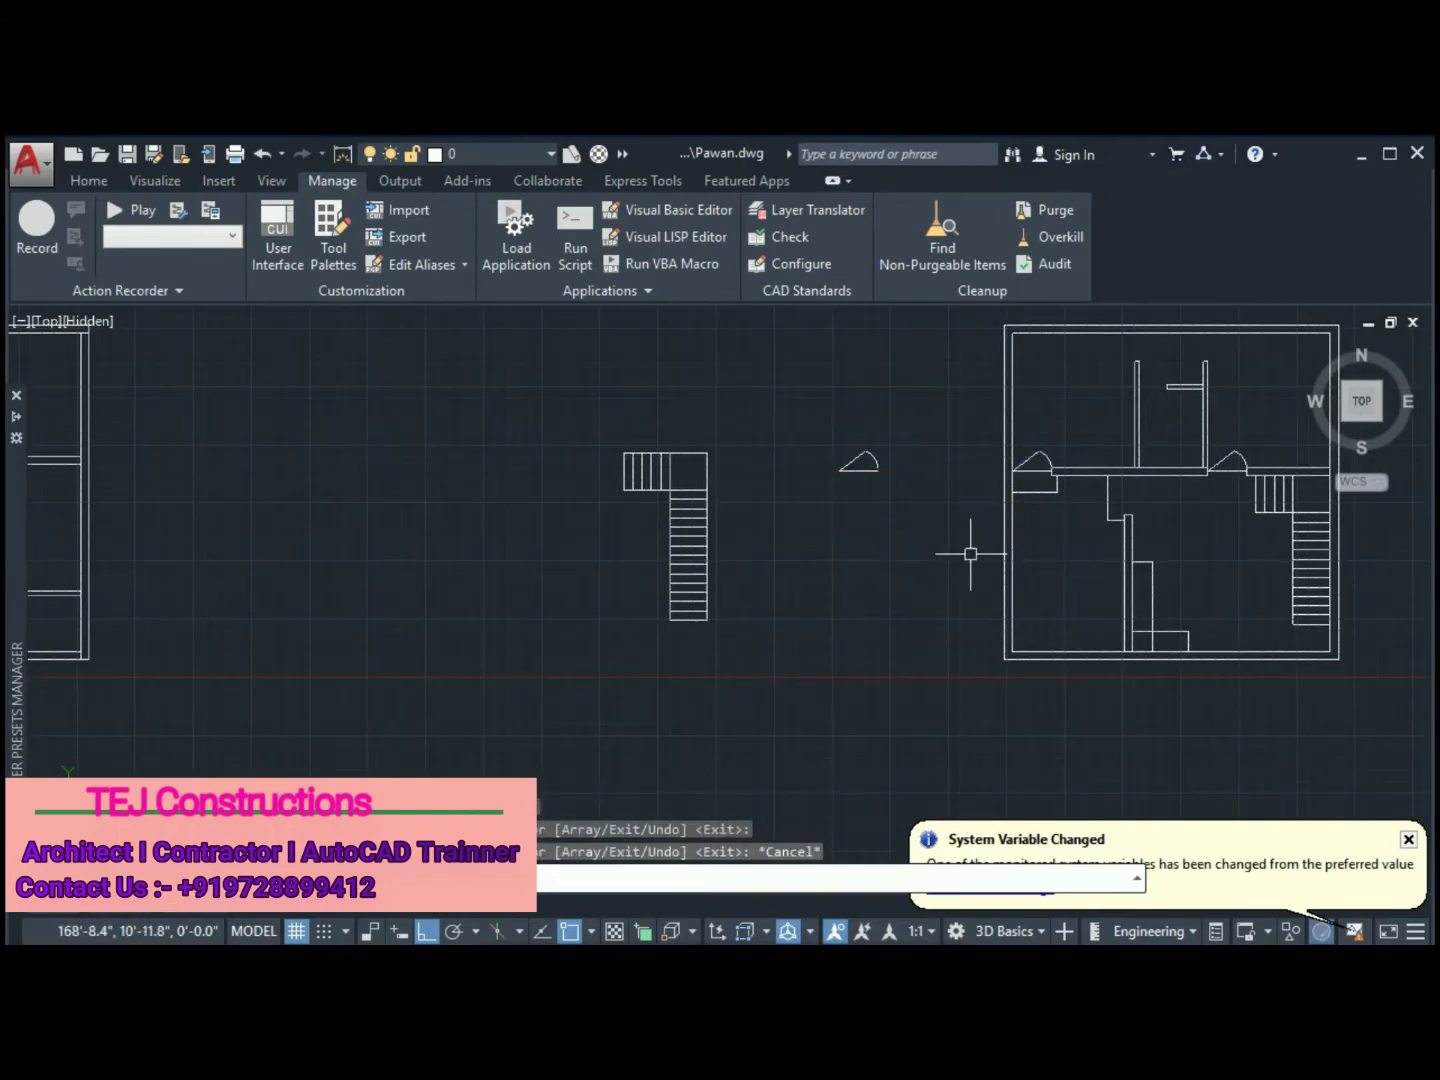
# Rotate the copied door 270° so it swings vertically
pyautogui.write('ro')
pyautogui.press('Return')
pyautogui.moveTo(890, 490); pyautogui.dragTo(830, 428)
pyautogui.press('Return')
pyautogui.click(841, 472)
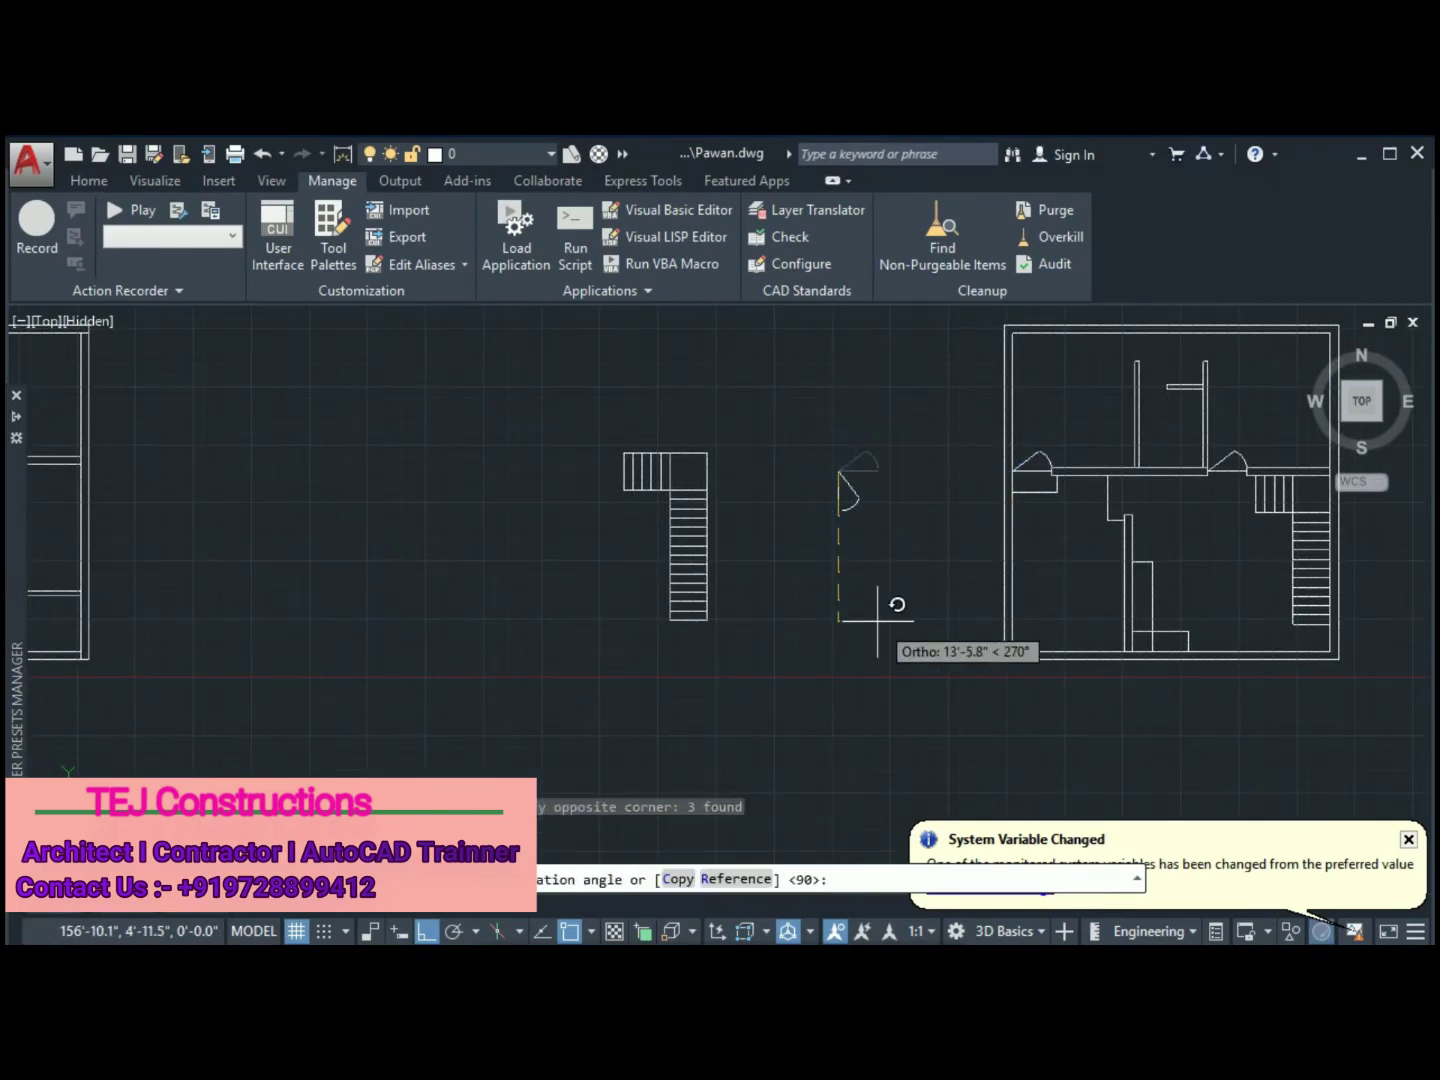
pyautogui.click(842, 598)
# Move the rotated door into the central wall opening
pyautogui.moveTo(879, 530); pyautogui.dragTo(814, 455)
pyautogui.write('m')
pyautogui.press('Return')
pyautogui.scroll(4, 1150, 494)
pyautogui.click(240, 553)
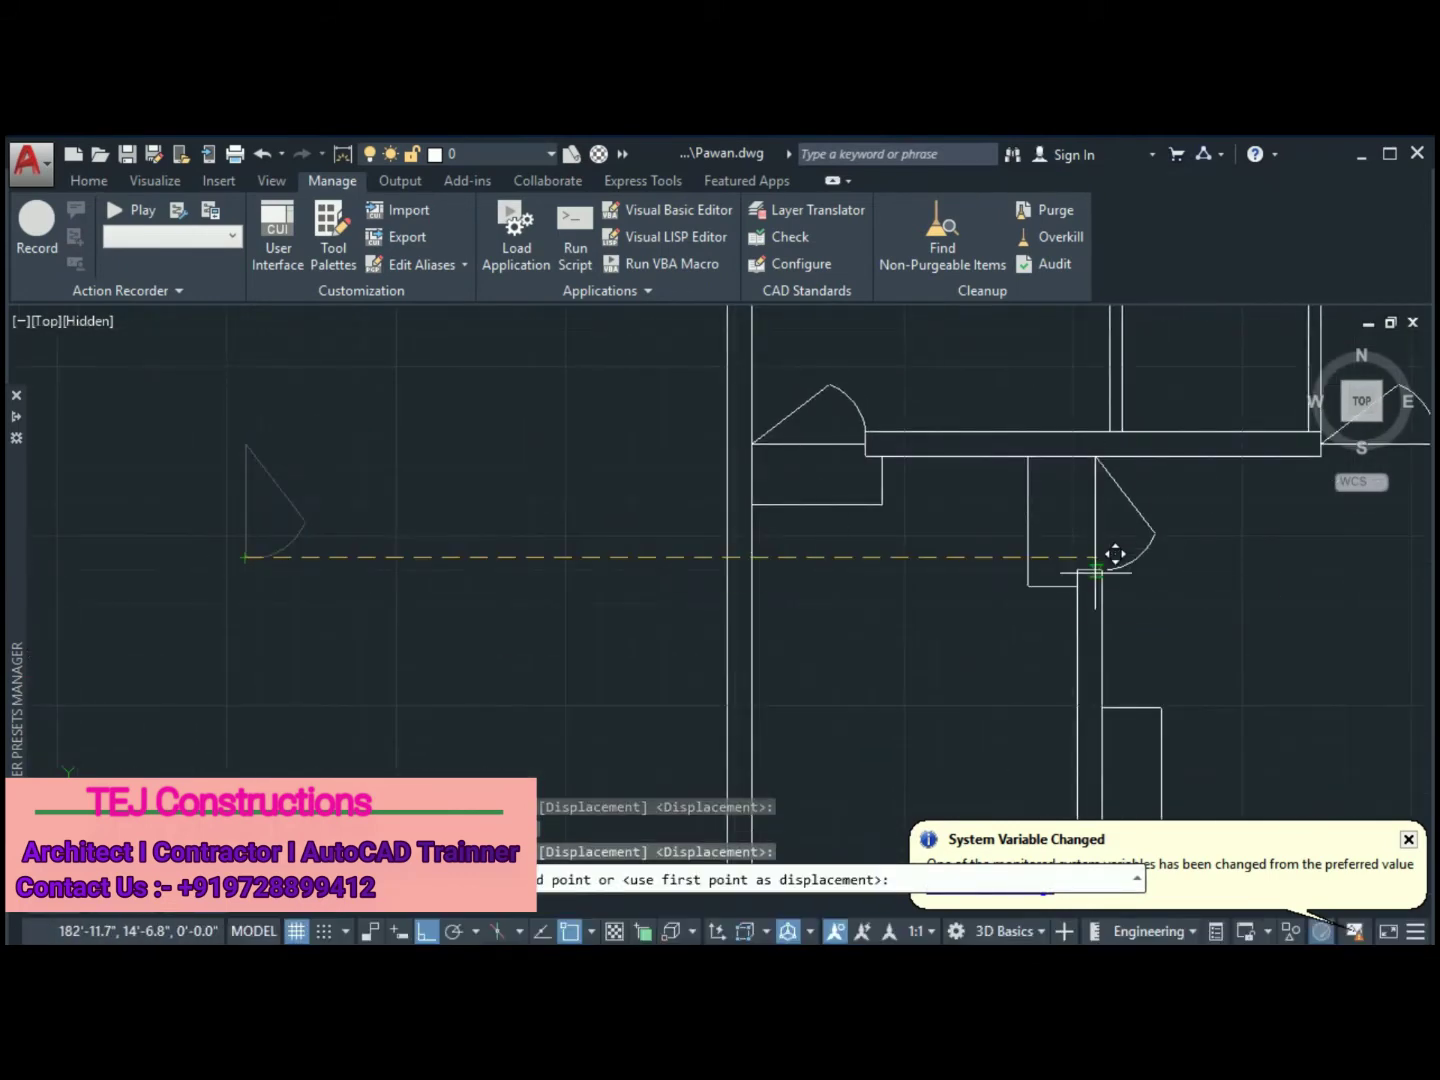
pyautogui.click(1110, 553)
pyautogui.scroll(-5, 1216, 563)
pyautogui.scroll(4, 540, 446)
# Copy the first plan's doors into the matching spots of the second plan
pyautogui.moveTo(720, 670); pyautogui.dragTo(580, 471)
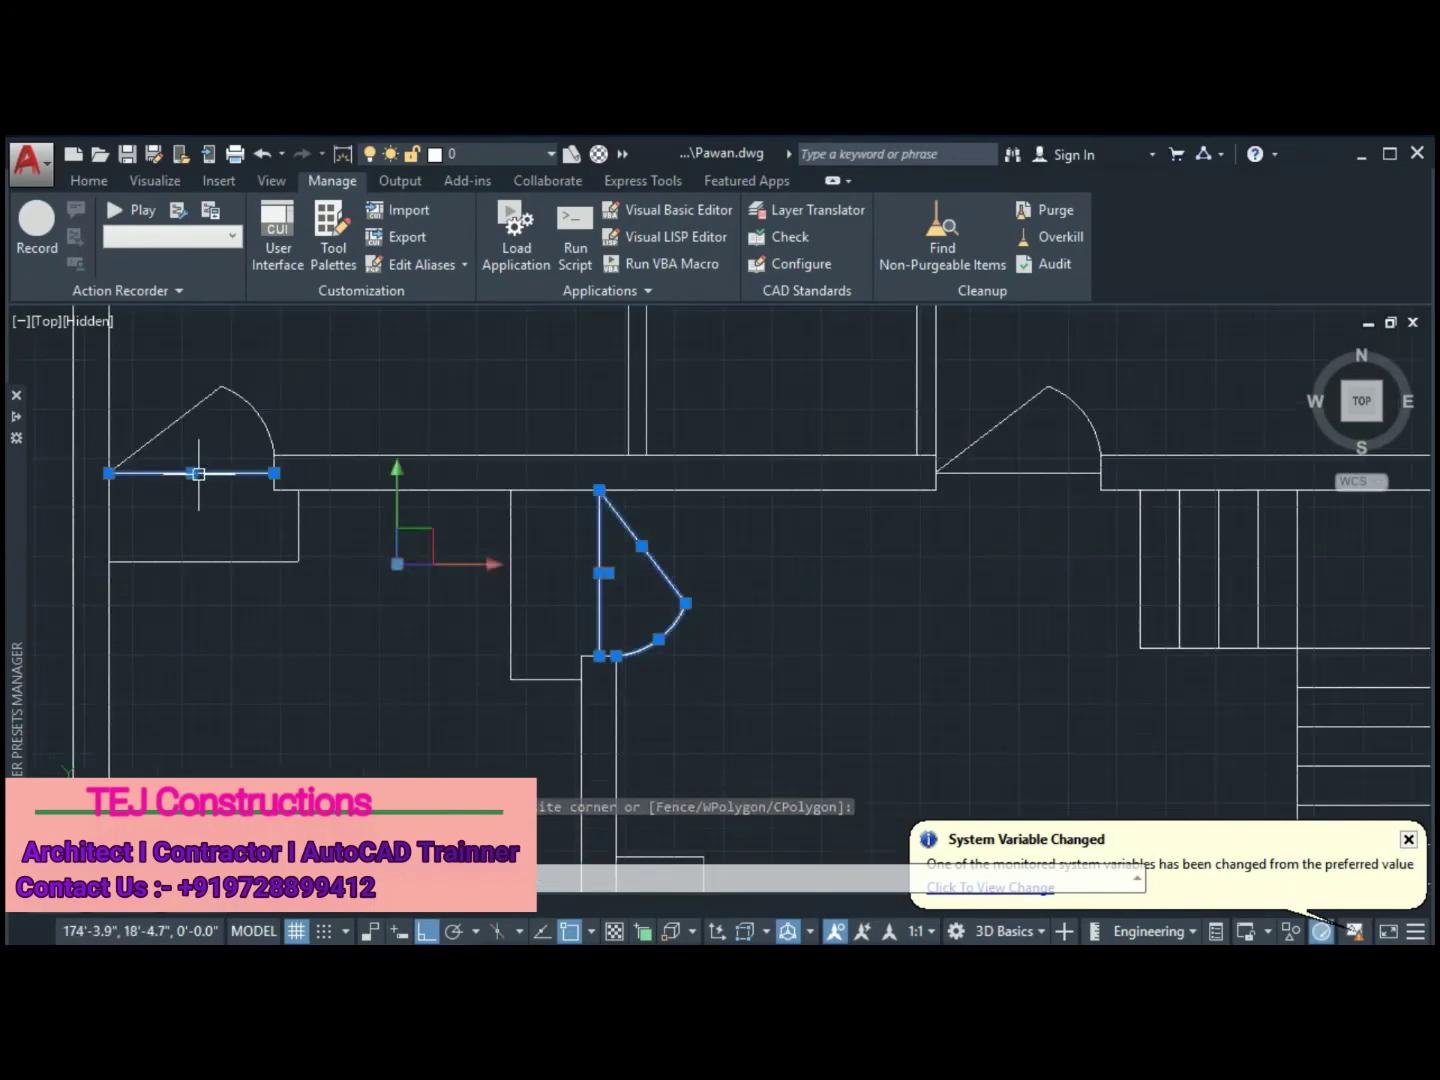
pyautogui.write('co')
pyautogui.press('Return')
pyautogui.scroll(-4, 677, 621)
pyautogui.scroll(-5, 266, 572)
pyautogui.click(224, 474)
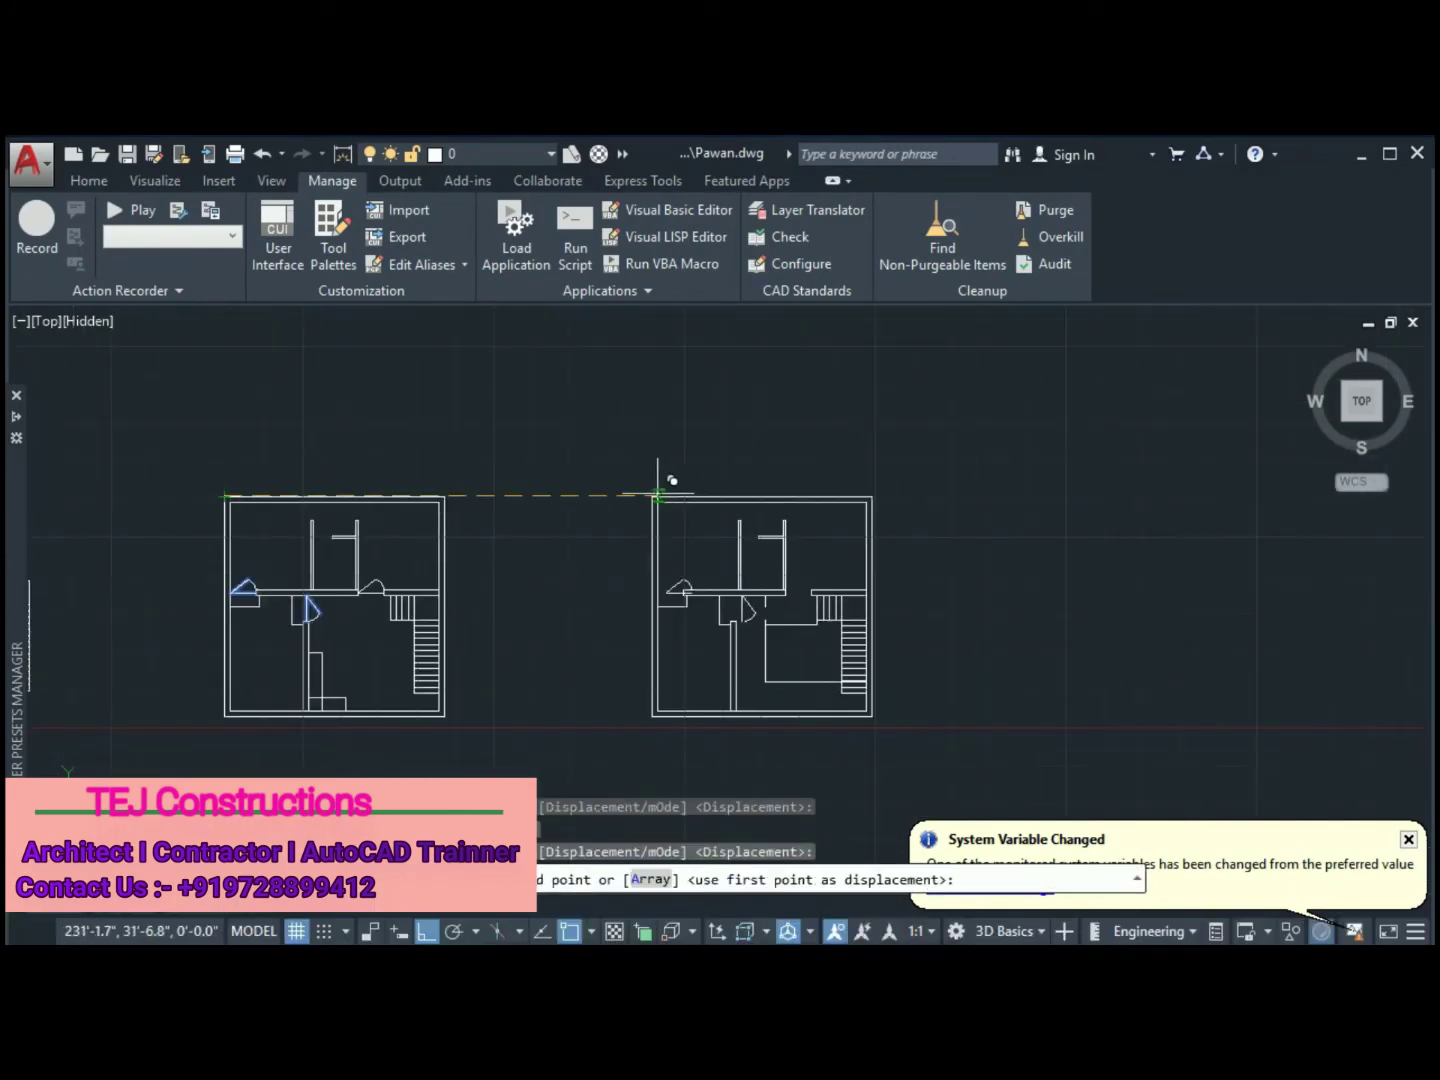
pyautogui.click(662, 473)
pyautogui.scroll(2, 961, 588)
pyautogui.press('Escape')
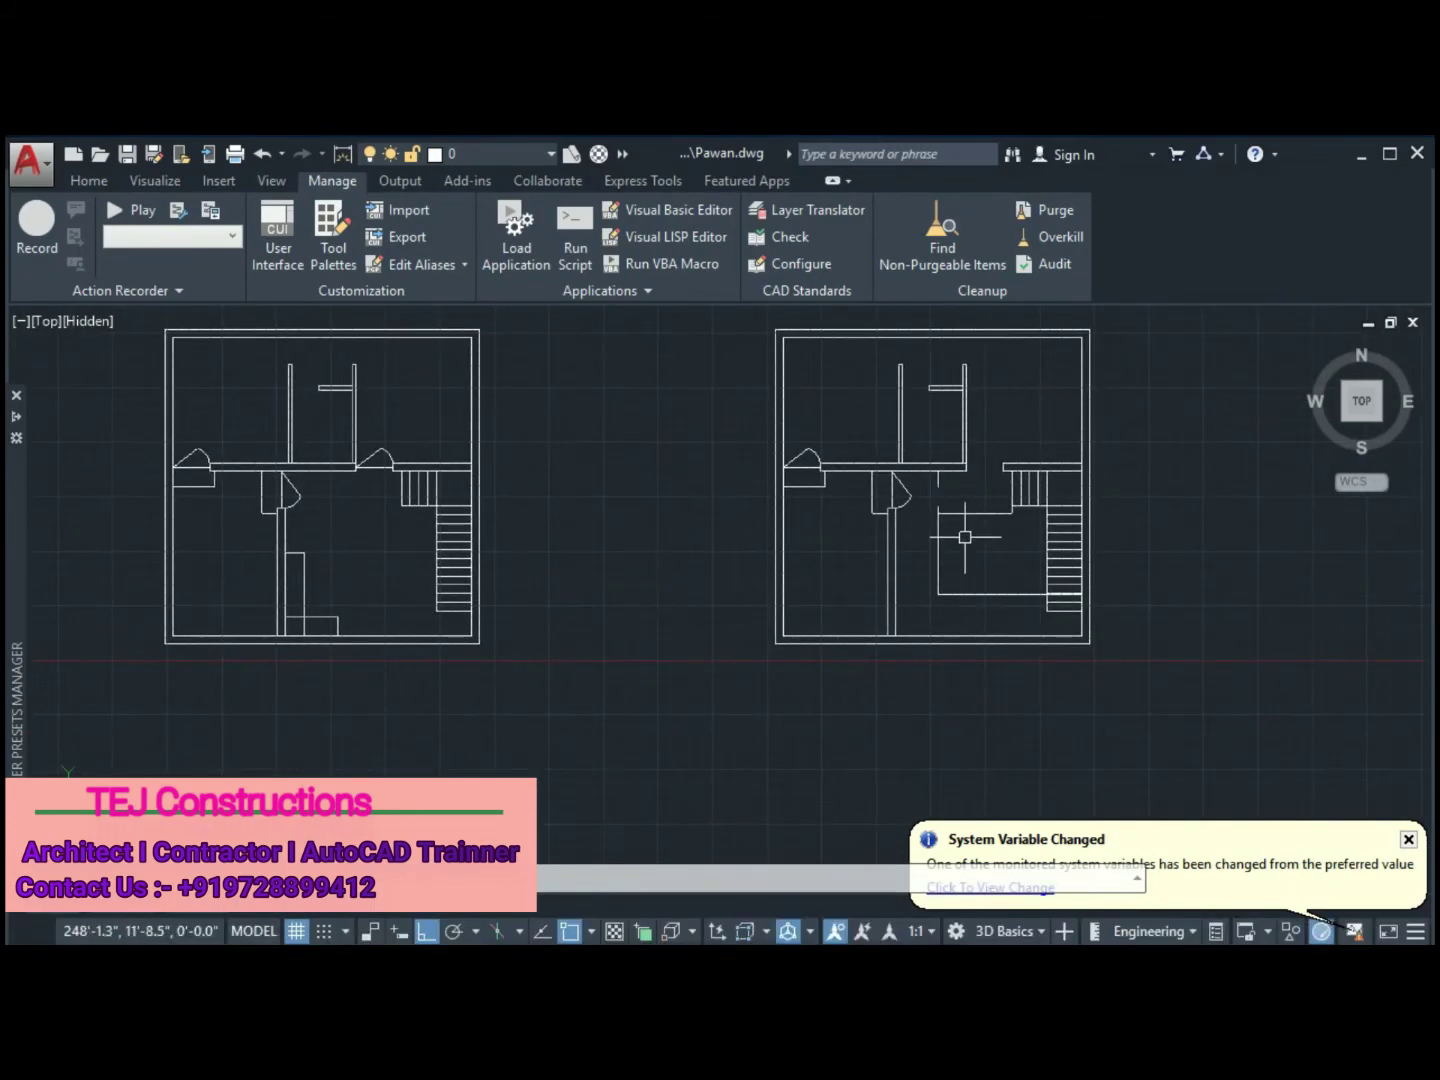
pyautogui.scroll(5, 1068, 491)
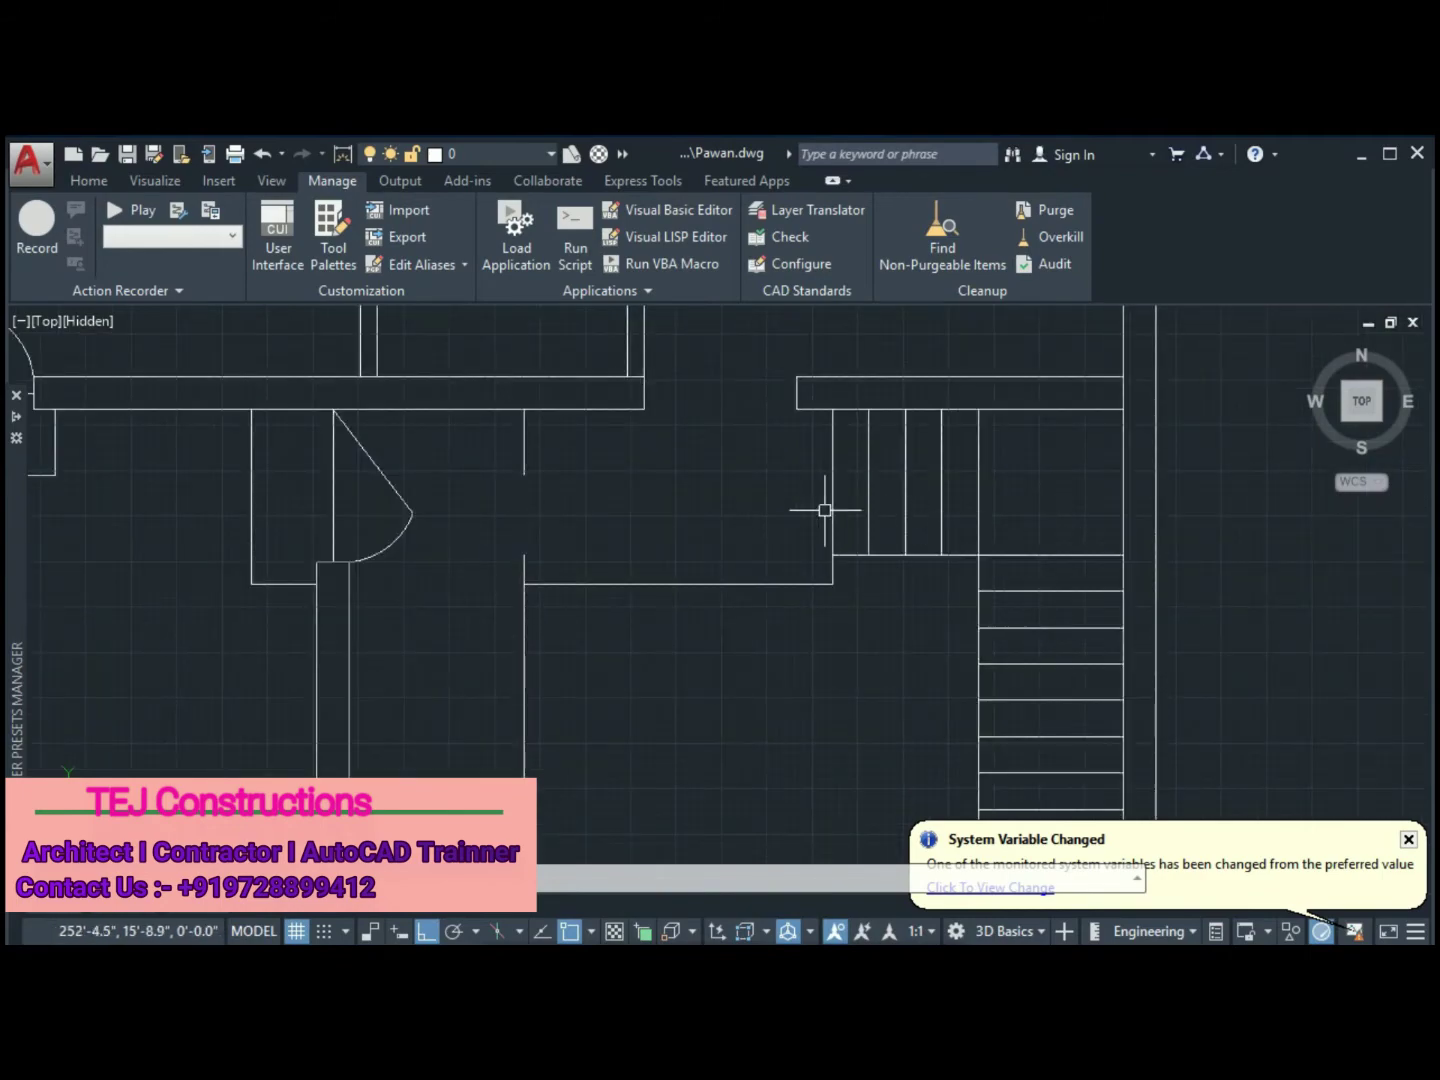
# Erase the short stair flight lines from the right floor plan
pyautogui.moveTo(824, 510); pyautogui.dragTo(842, 625, button='middle')
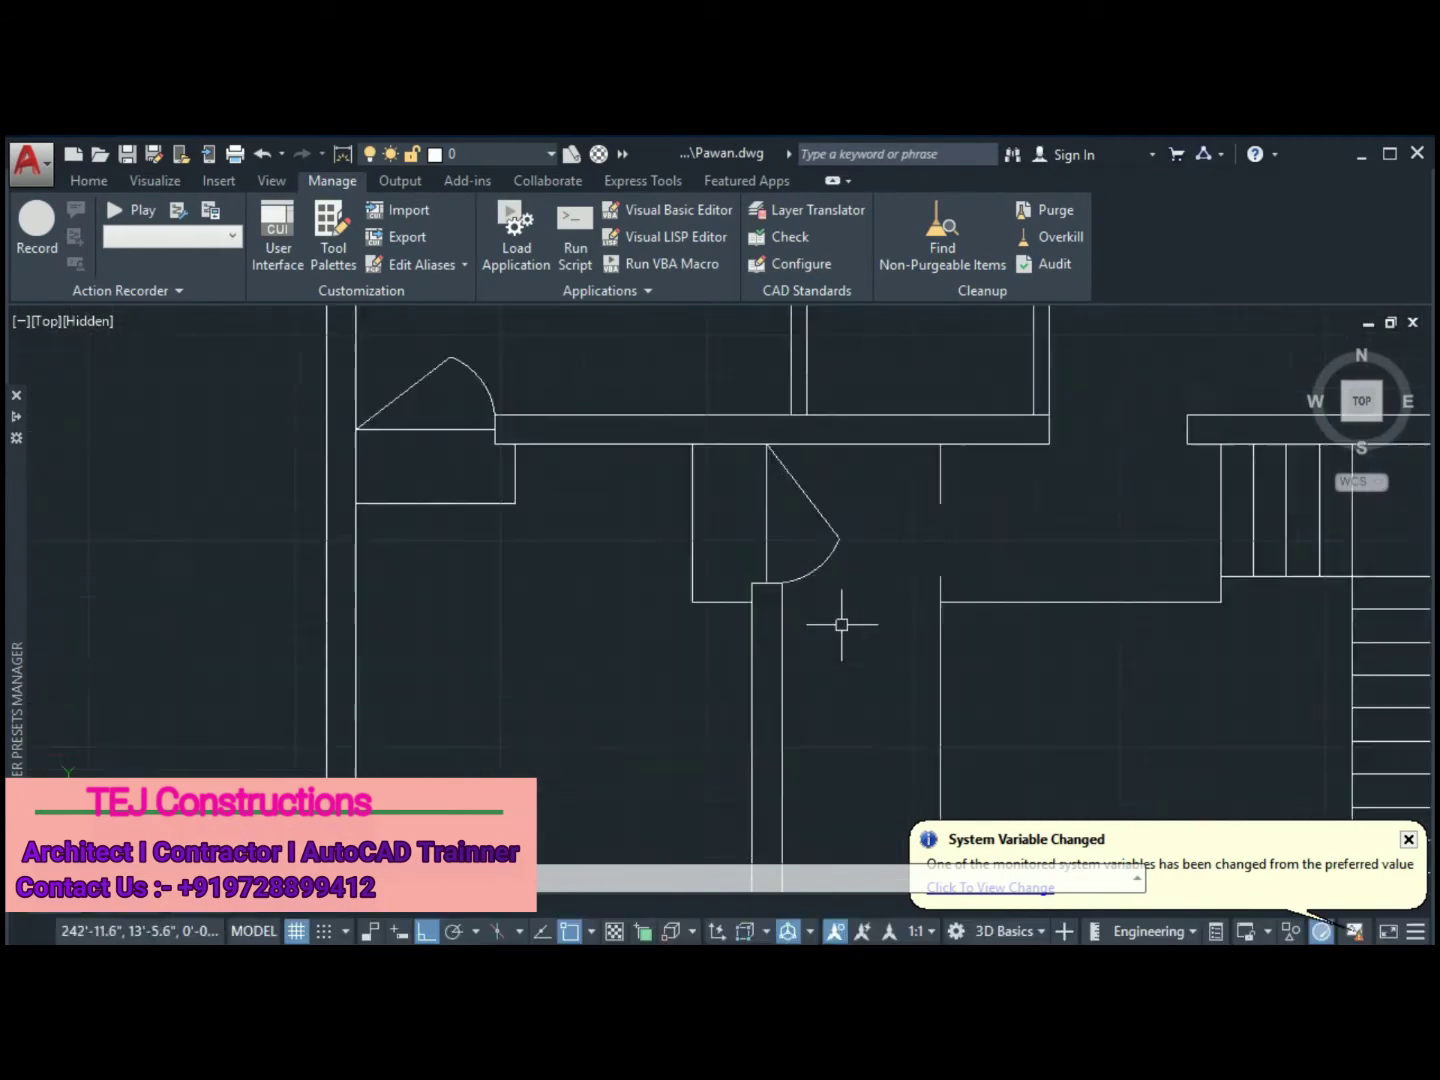
pyautogui.scroll(2, 842, 625)
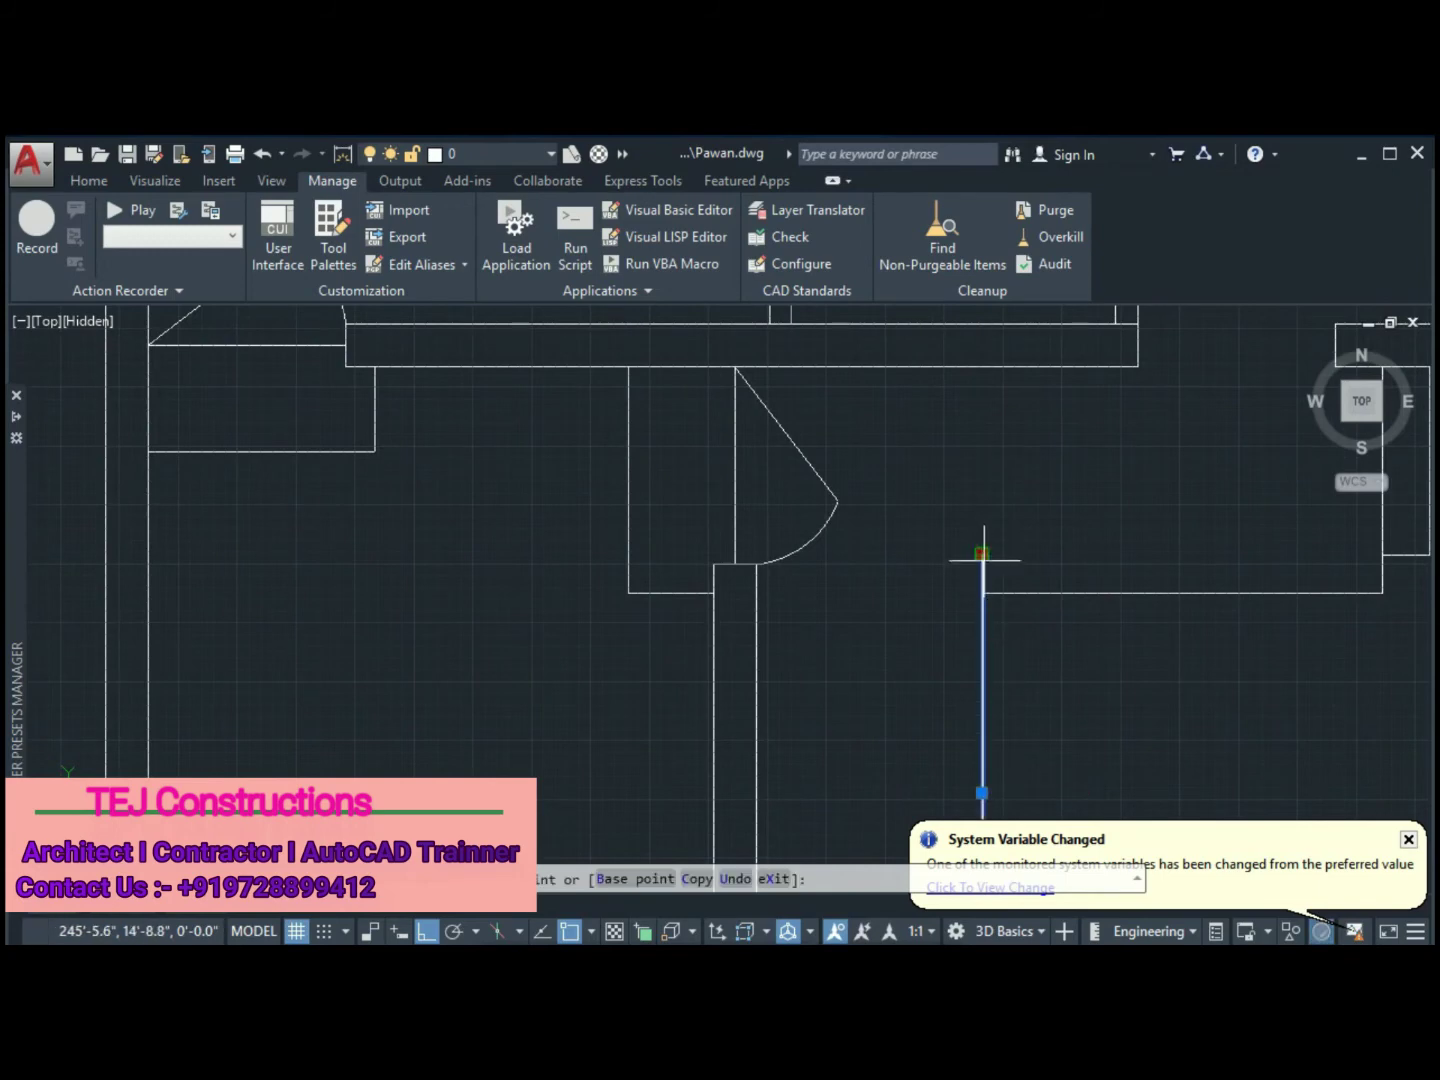
pyautogui.scroll(-10, 945, 552)
pyautogui.scroll(10, 471, 589)
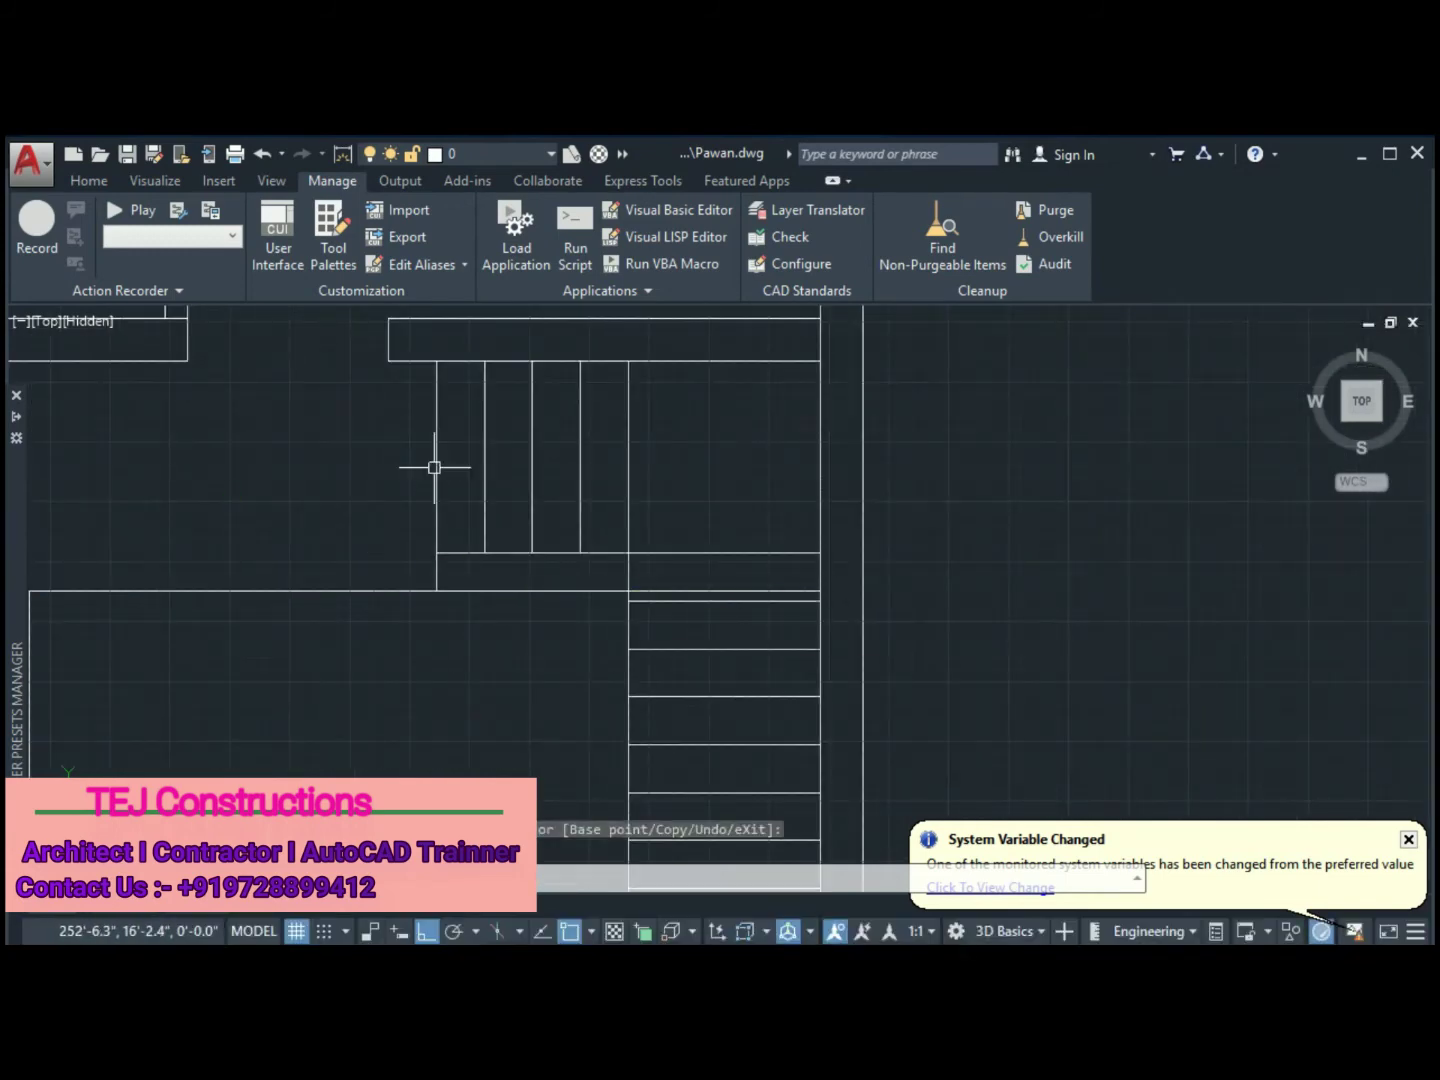
pyautogui.scroll(-4, 434, 467)
pyautogui.scroll(-2, 748, 521)
pyautogui.scroll(5, 556, 493)
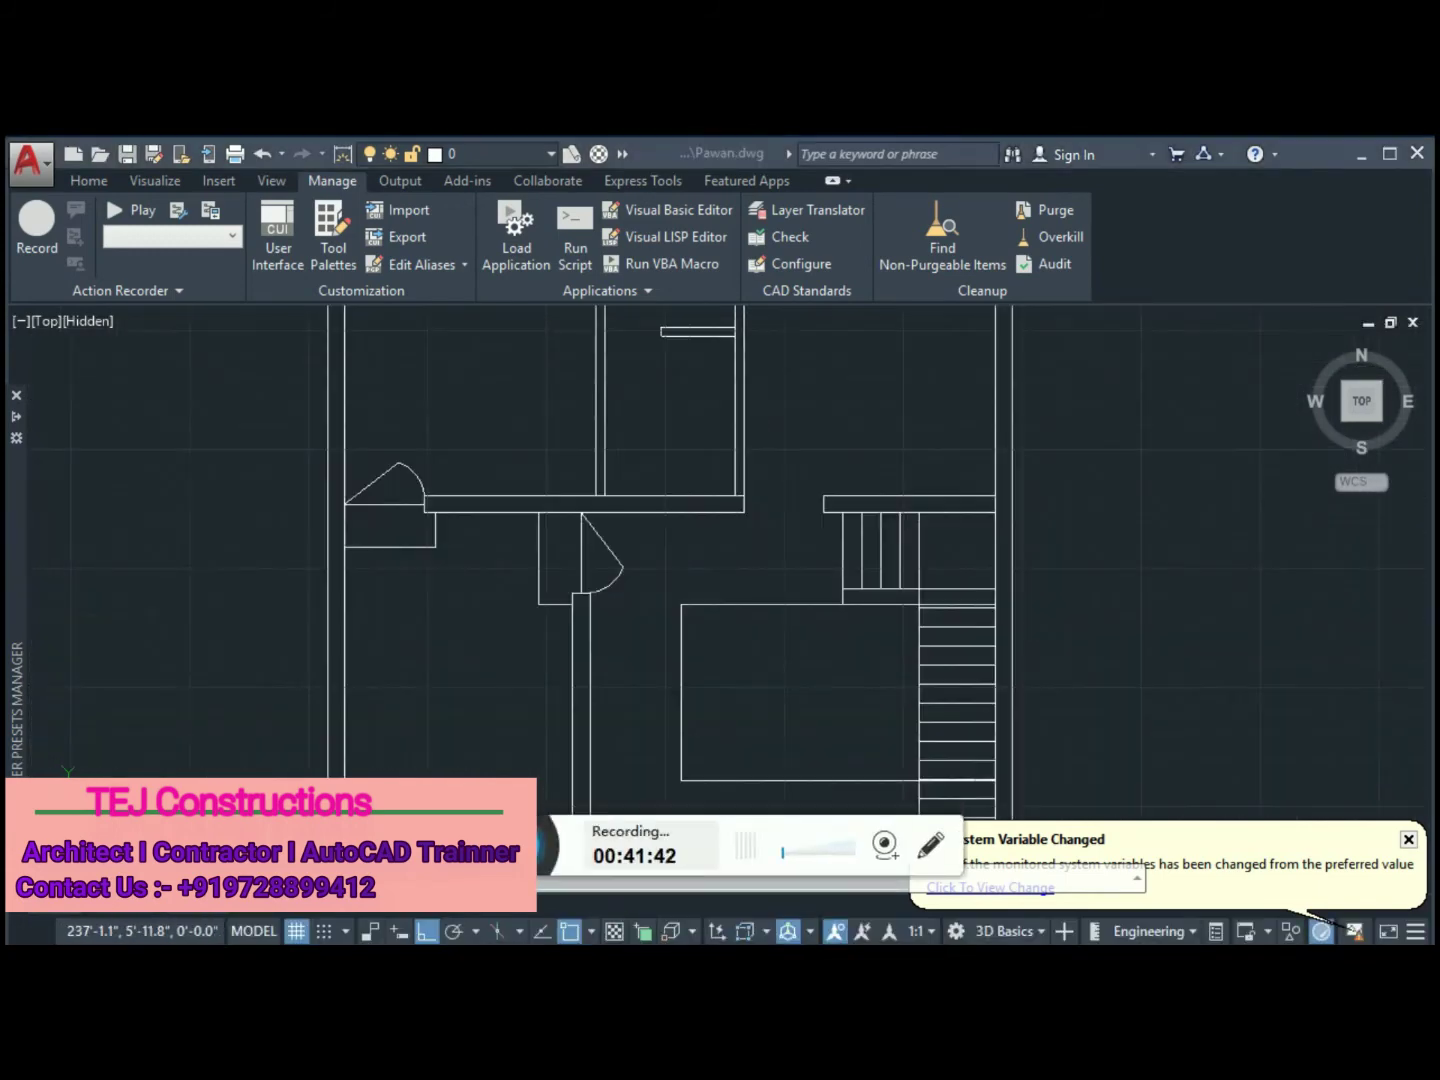
pyautogui.click(945, 595)
pyautogui.scroll(5, 945, 595)
pyautogui.click(575, 440)
pyautogui.press('Delete')
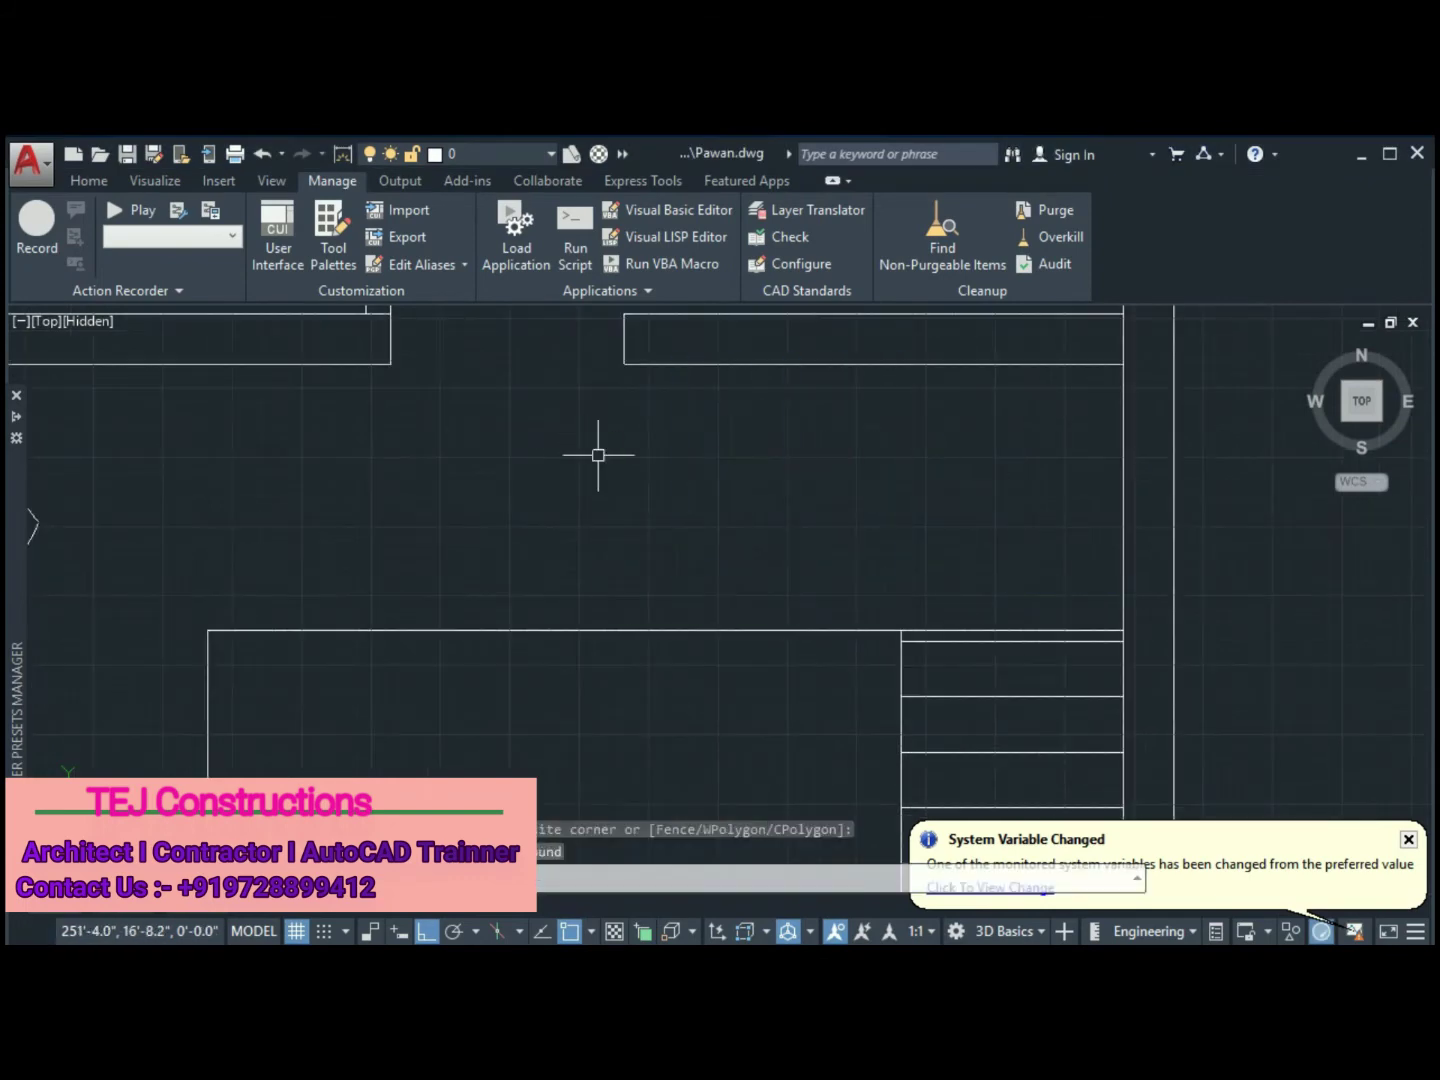
pyautogui.scroll(-3, 964, 506)
pyautogui.scroll(-4, 775, 679)
pyautogui.scroll(5, 781, 698)
# Draw a 2'6" line from the plan's bottom corner to start the strip
pyautogui.moveTo(780, 698); pyautogui.dragTo(879, 711, button='middle')
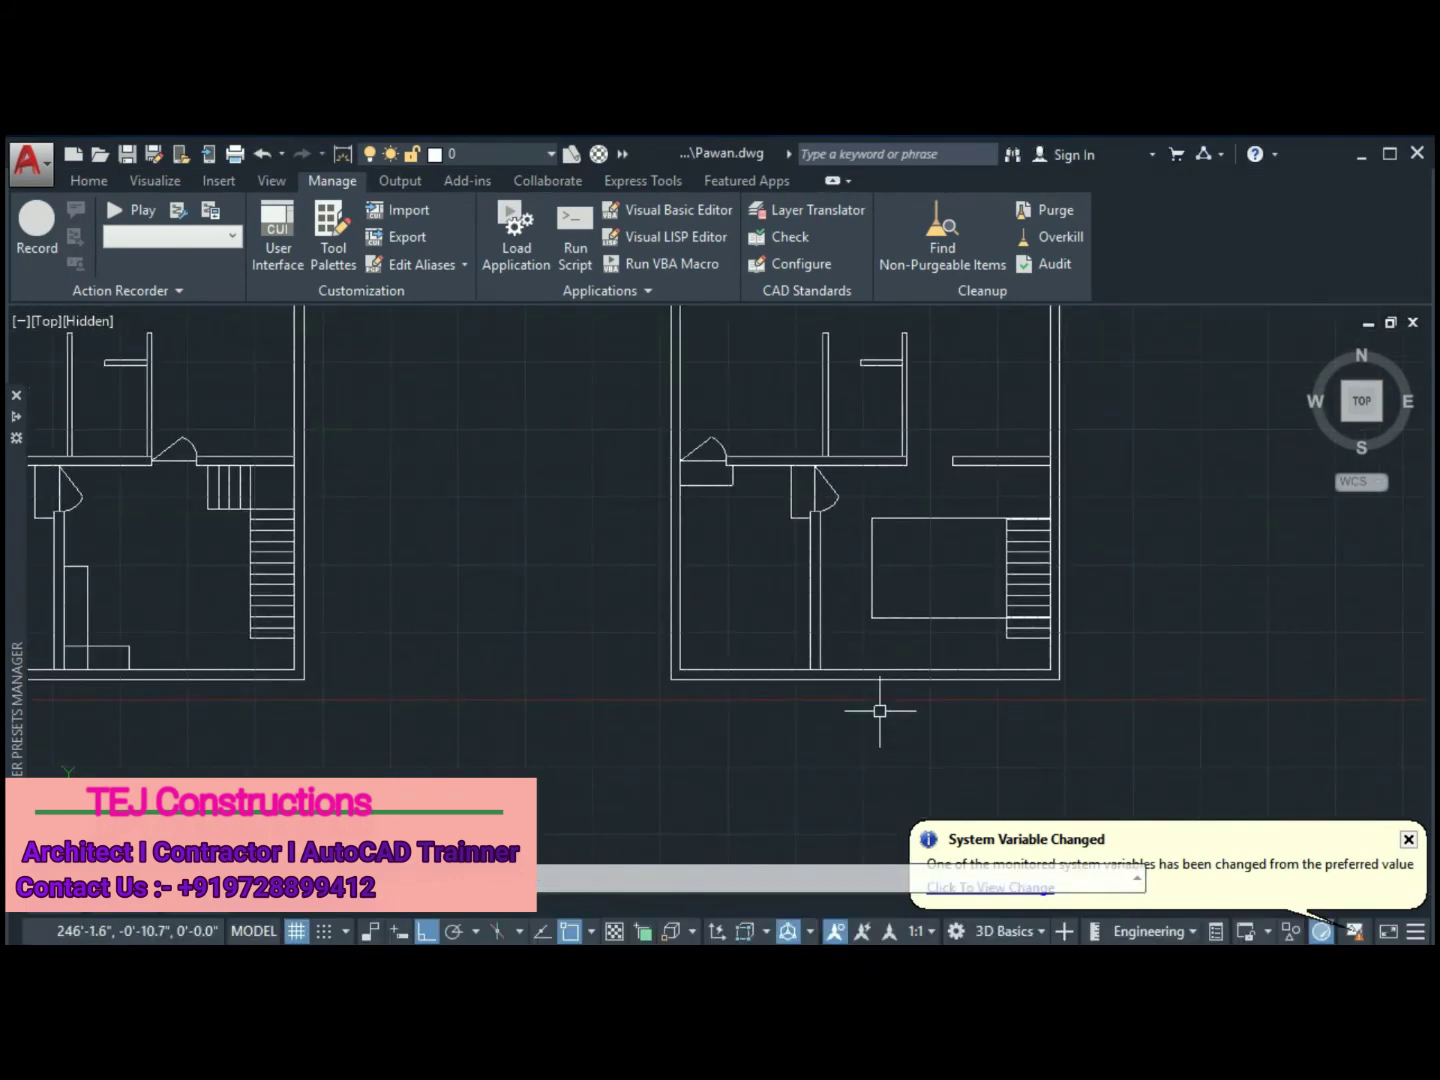
pyautogui.scroll(2, 705, 714)
pyautogui.click(655, 662)
pyautogui.scroll(2, 661, 737)
pyautogui.write('2\'6"')
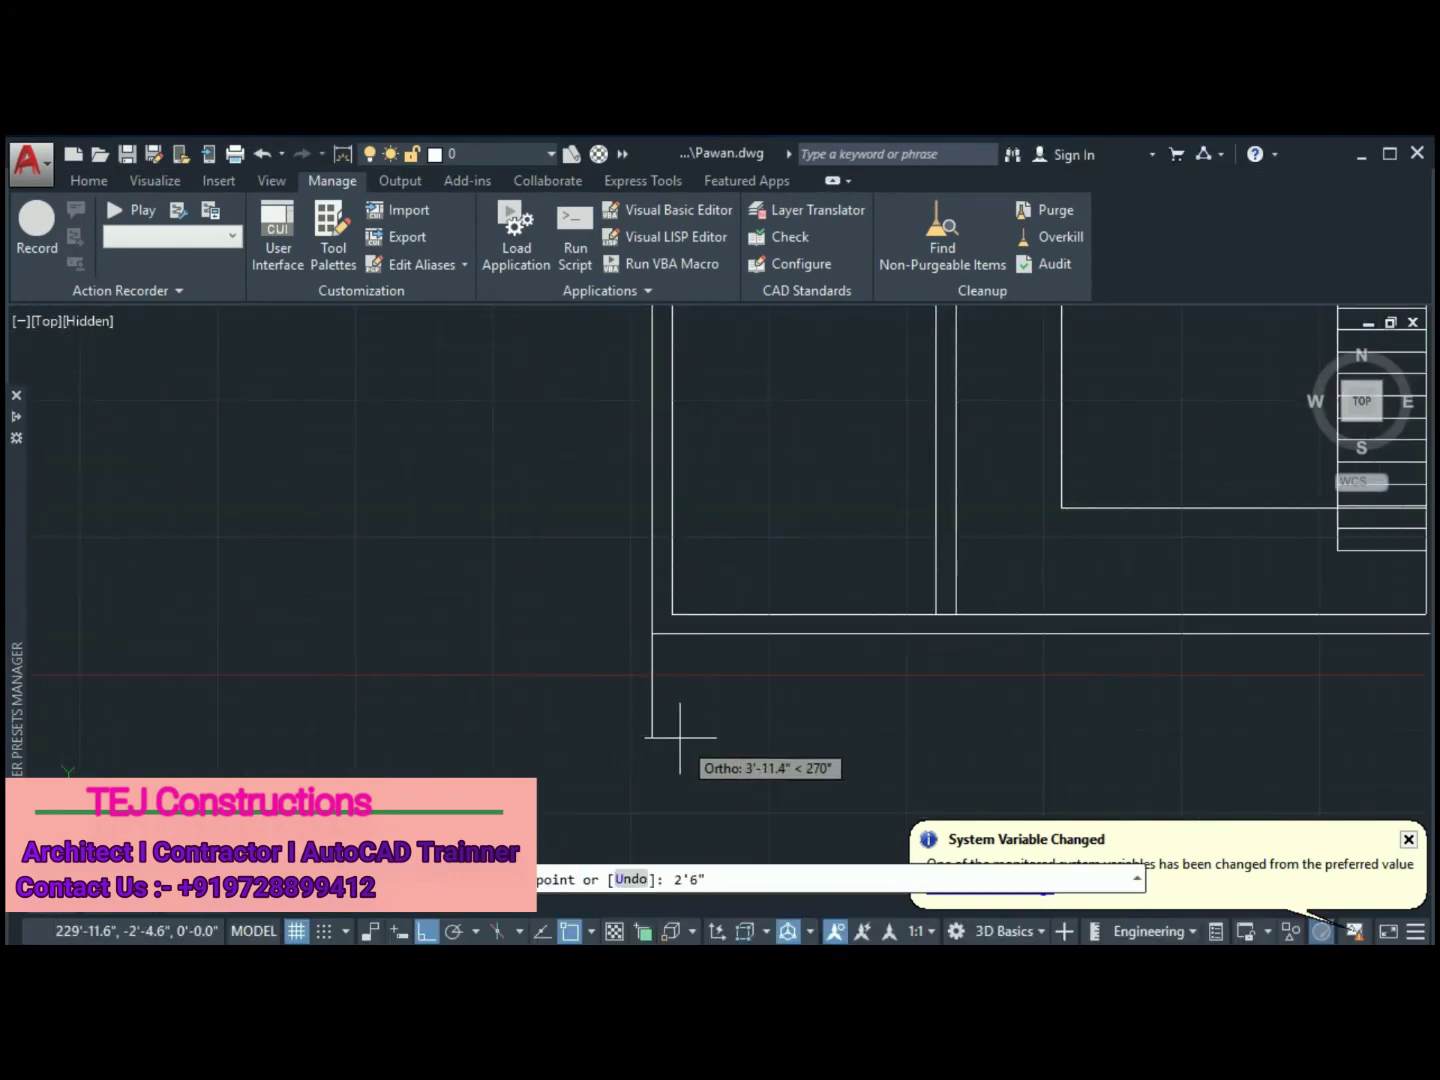
pyautogui.press('Return')
pyautogui.moveTo(1420, 632); pyautogui.dragTo(802, 611, button='middle')
pyautogui.scroll(-5, 951, 660)
pyautogui.scroll(3, 630, 634)
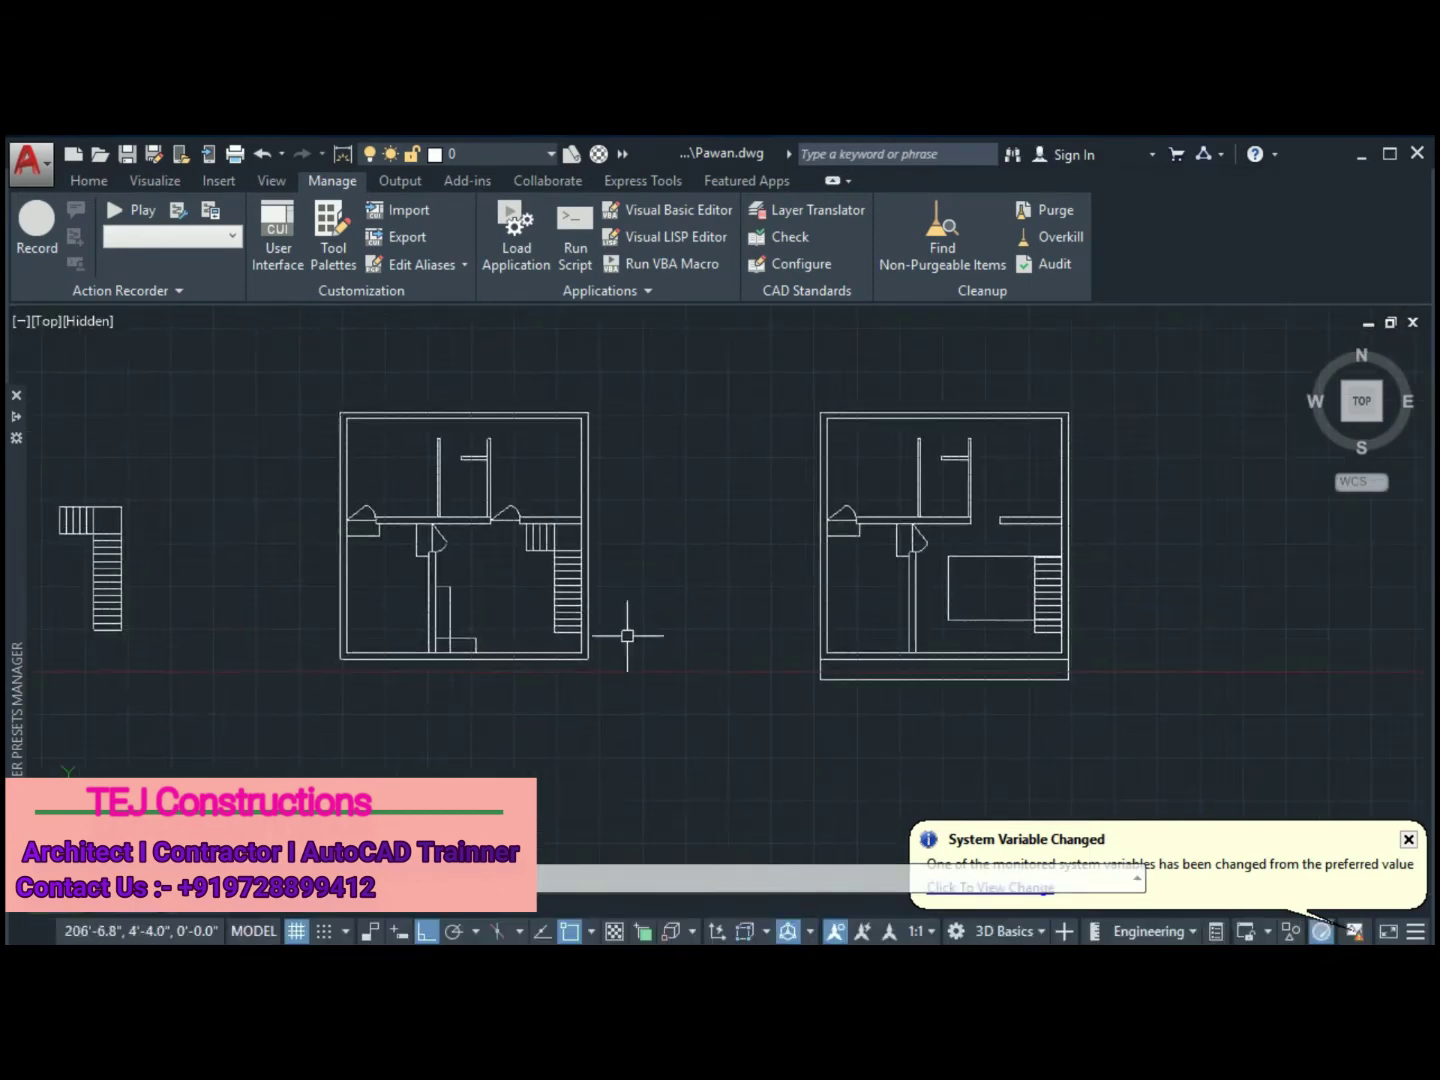
pyautogui.scroll(1, 616, 580)
# Start DIM and place the 11' room width dimension across the plan
pyautogui.write('dim')
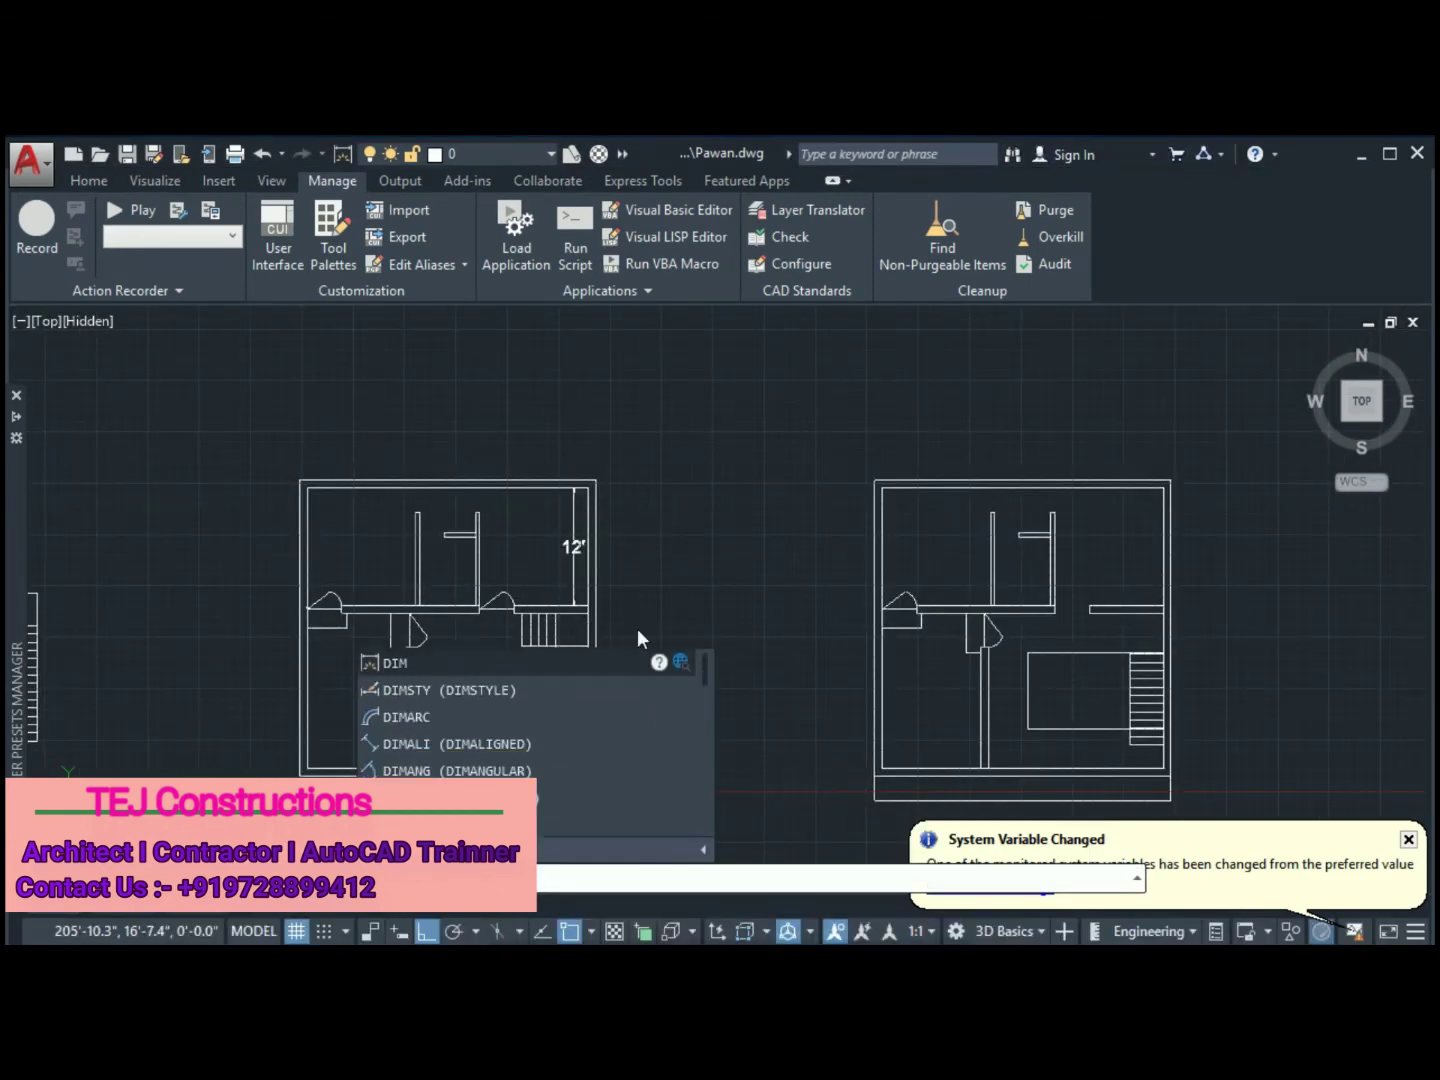
pyautogui.press('Return')
pyautogui.scroll(2, 600, 589)
pyautogui.scroll(2, 800, 693)
pyautogui.click(782, 727)
pyautogui.click(137, 726)
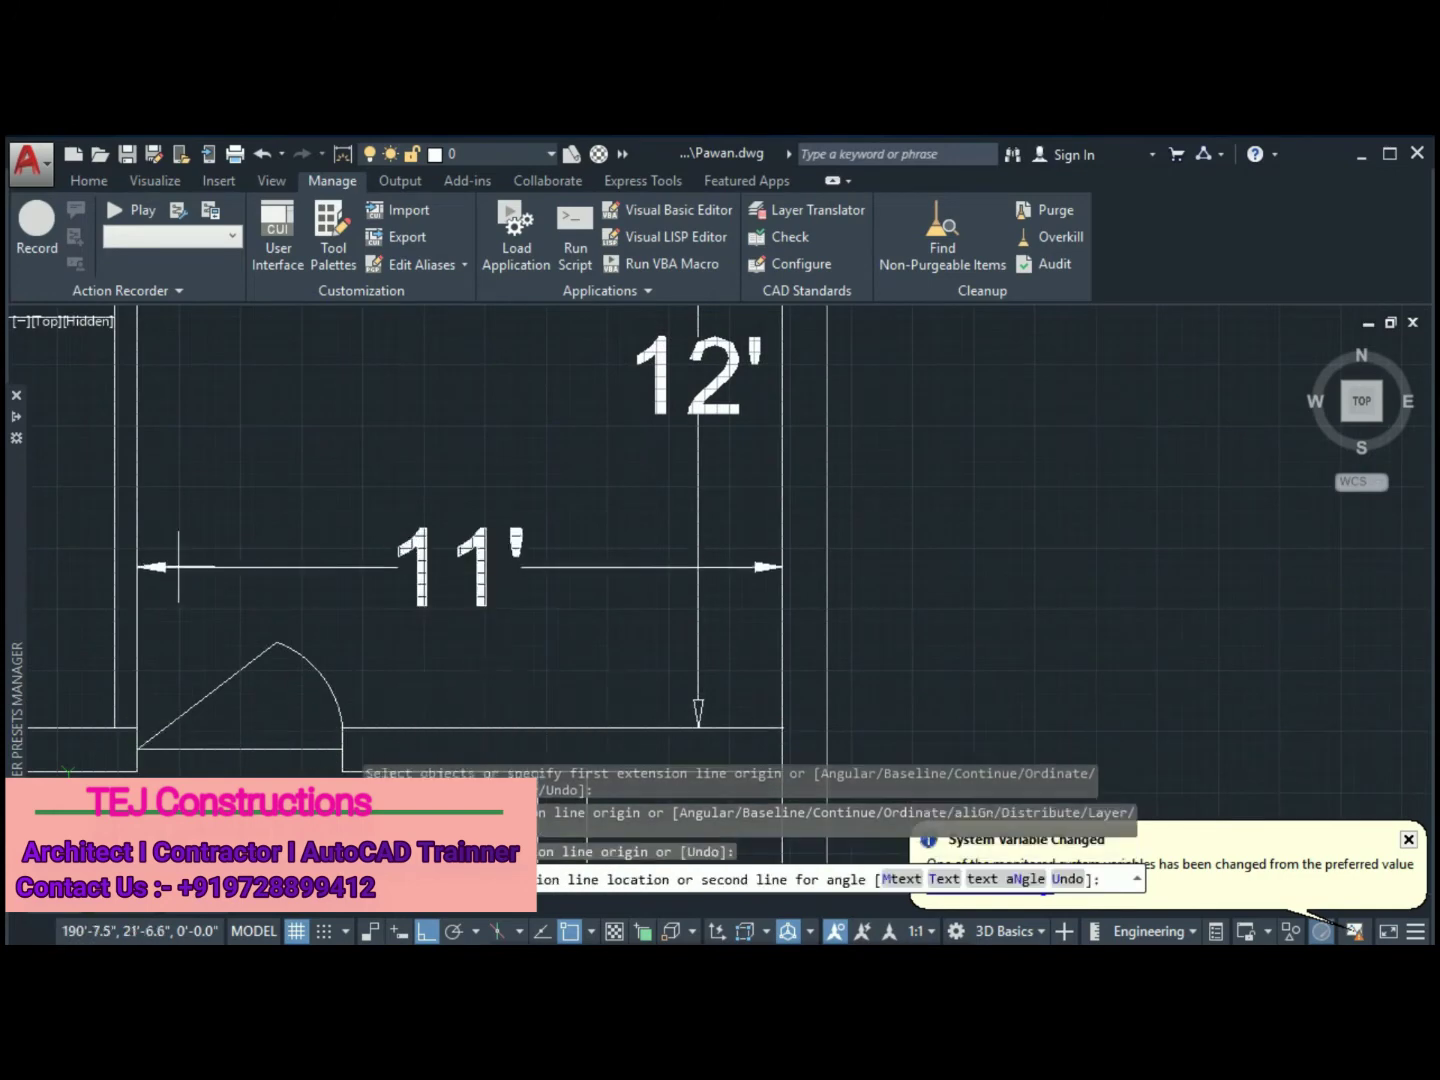
pyautogui.click(461, 560)
# Dimension the left room with its 11' width and 12' height
pyautogui.scroll(-6, 671, 554)
pyautogui.scroll(2, 468, 603)
pyautogui.click(467, 603)
pyautogui.click(243, 608)
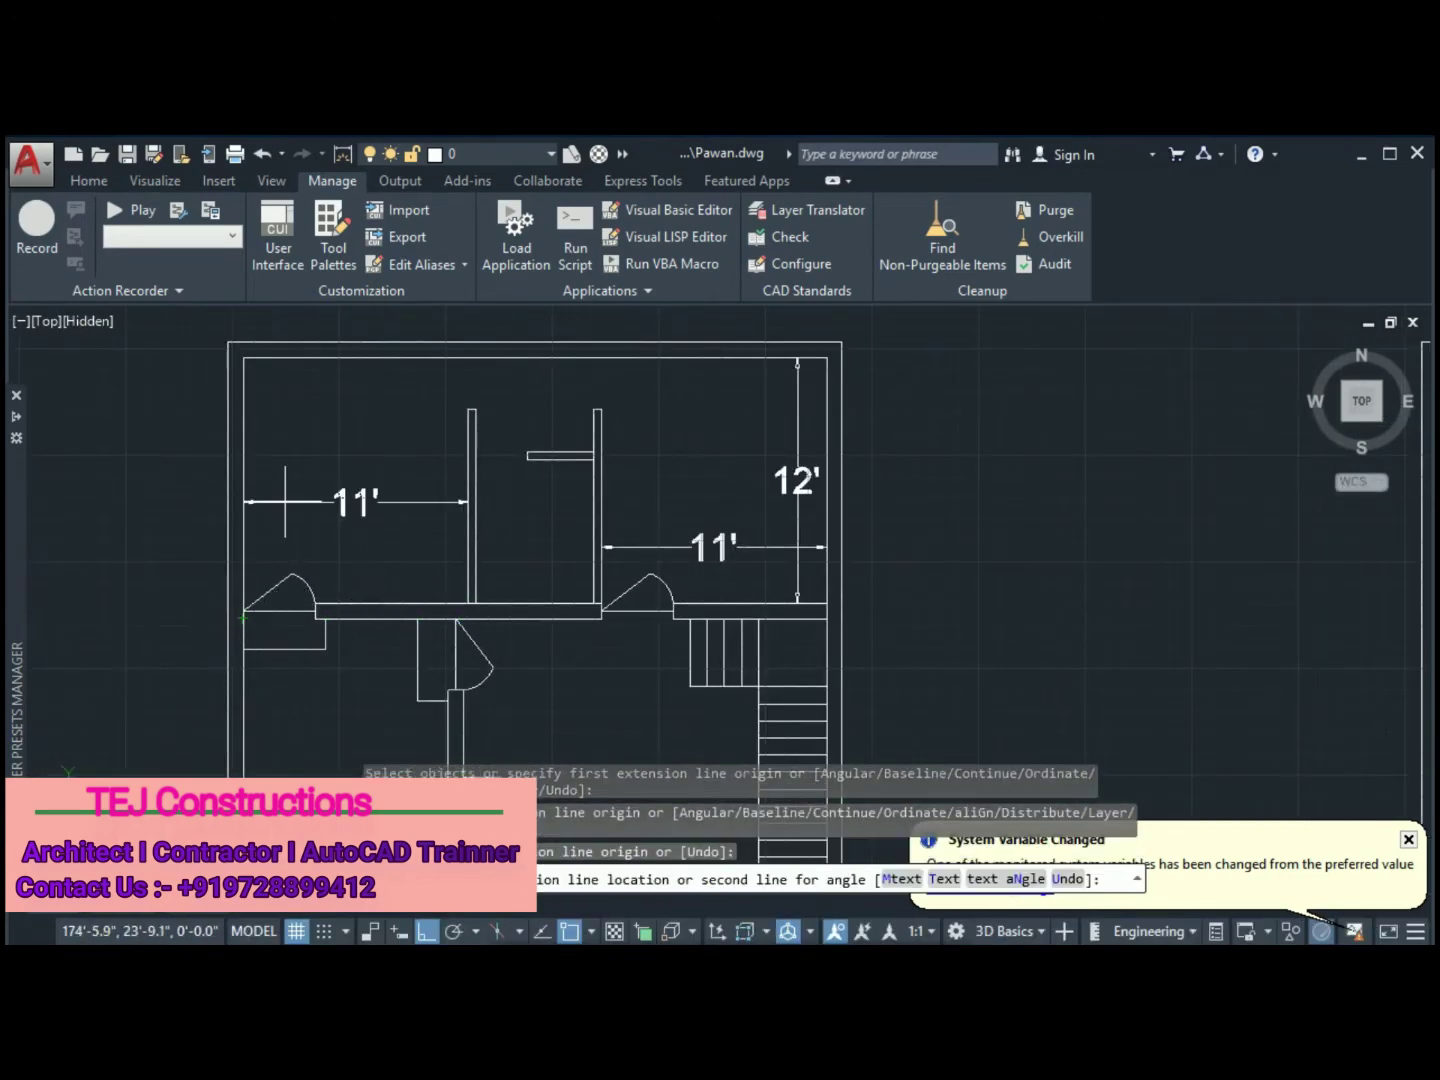
pyautogui.click(319, 553)
pyautogui.click(467, 604)
pyautogui.click(470, 357)
pyautogui.click(415, 481)
# Dimension the passage: 5'-8.8" width and 7' depth
pyautogui.scroll(2, 565, 600)
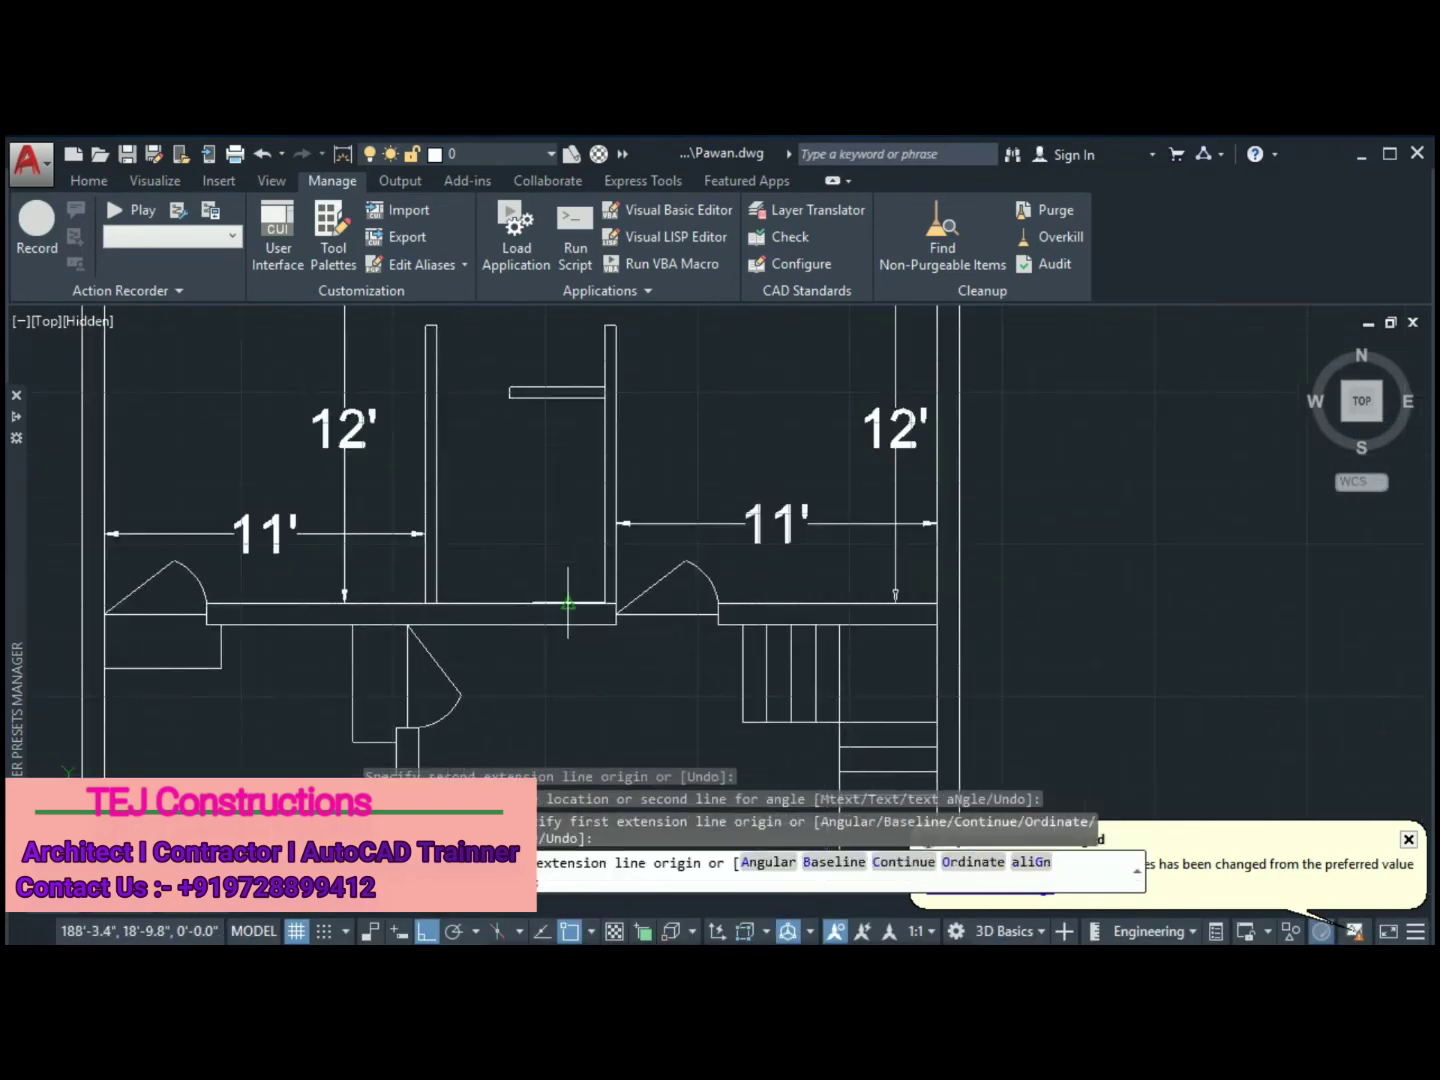
pyautogui.click(436, 603)
pyautogui.click(604, 604)
pyautogui.click(575, 548)
pyautogui.scroll(-5, 575, 548)
pyautogui.scroll(4, 608, 509)
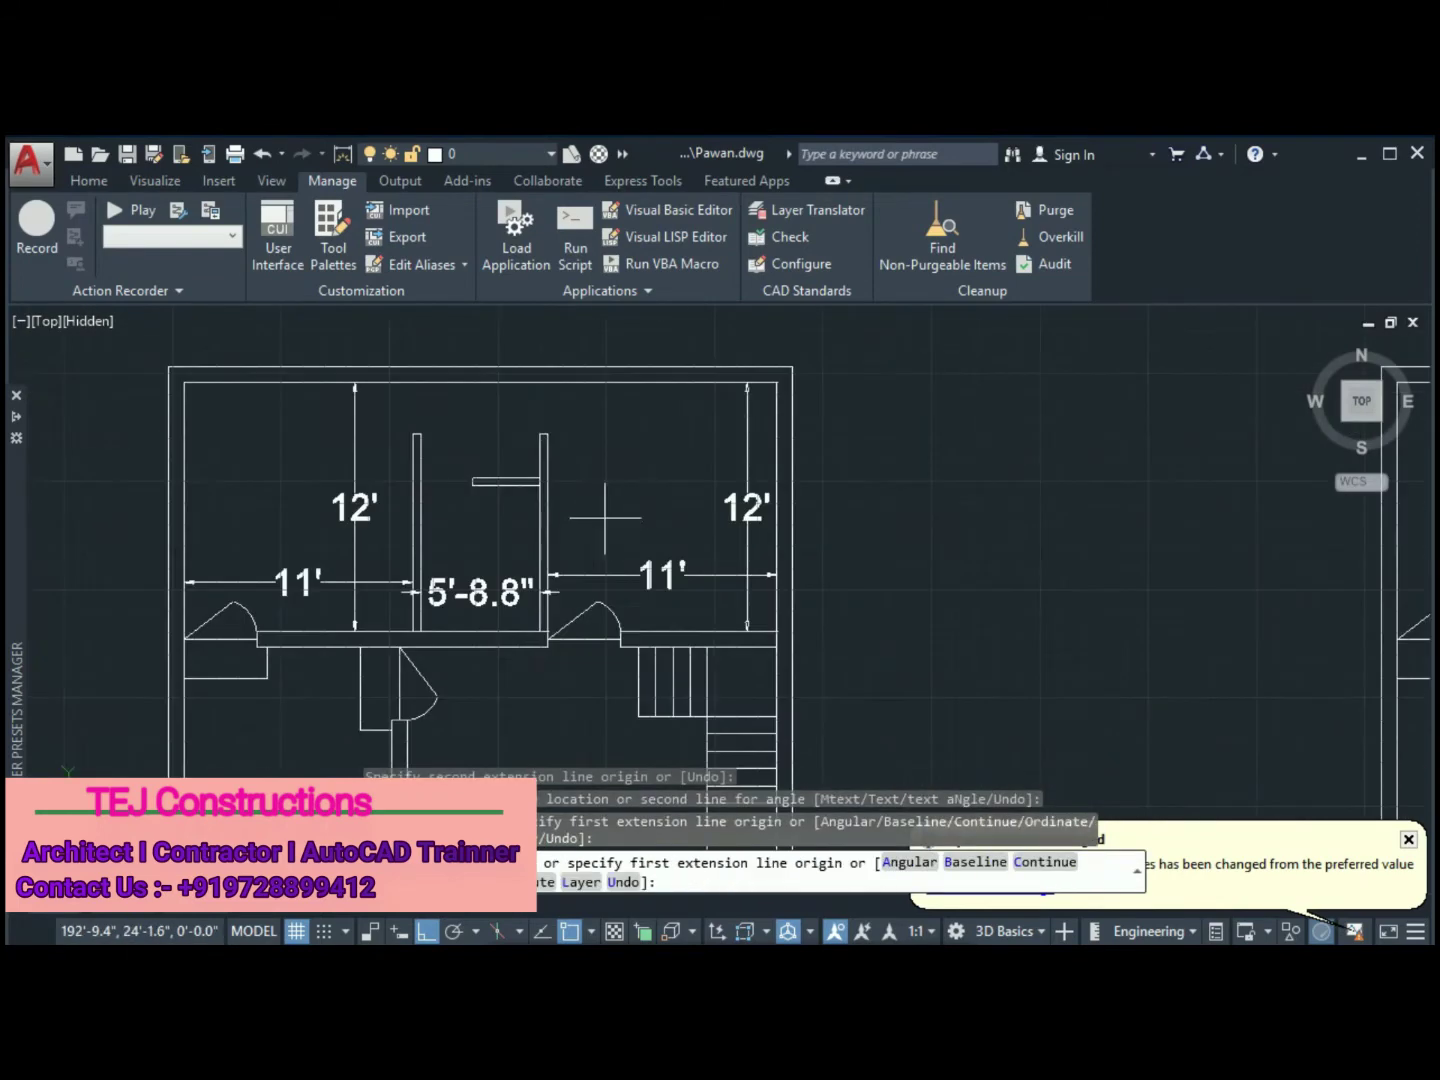
pyautogui.scroll(2, 607, 508)
pyautogui.click(535, 425)
pyautogui.click(535, 700)
pyautogui.click(536, 628)
# Dimension the lower rooms with the 15'-9.0" height and 17'-9.0" width
pyautogui.scroll(-4, 536, 628)
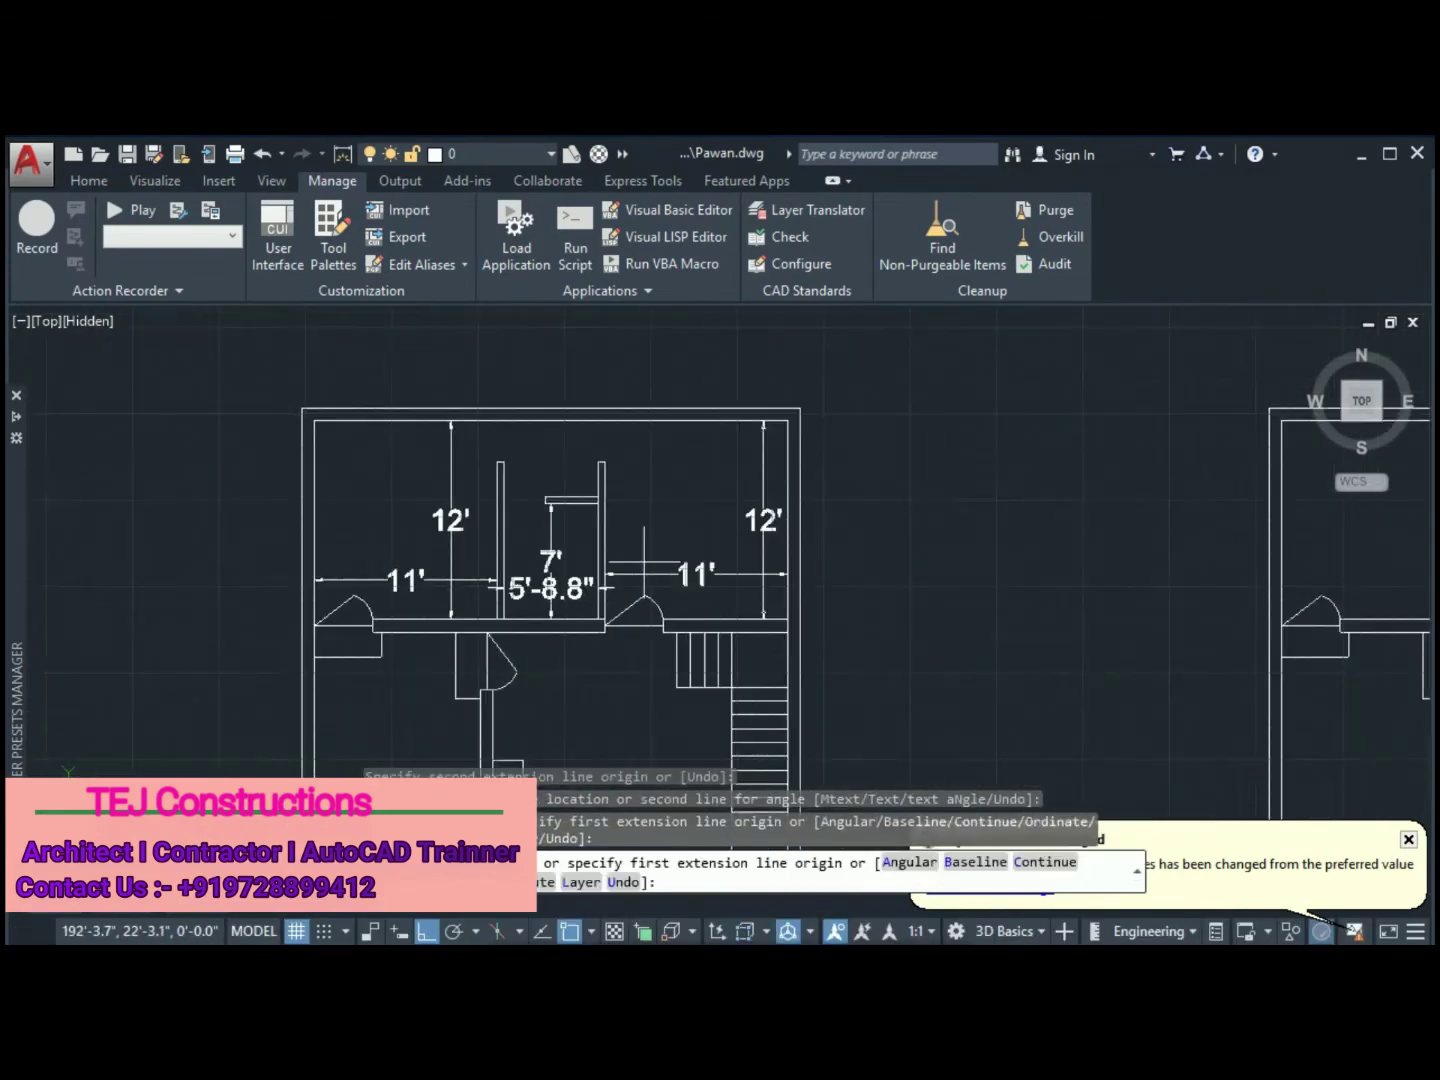
pyautogui.moveTo(587, 631); pyautogui.dragTo(587, 432, button='middle')
pyautogui.click(587, 432)
pyautogui.click(587, 693)
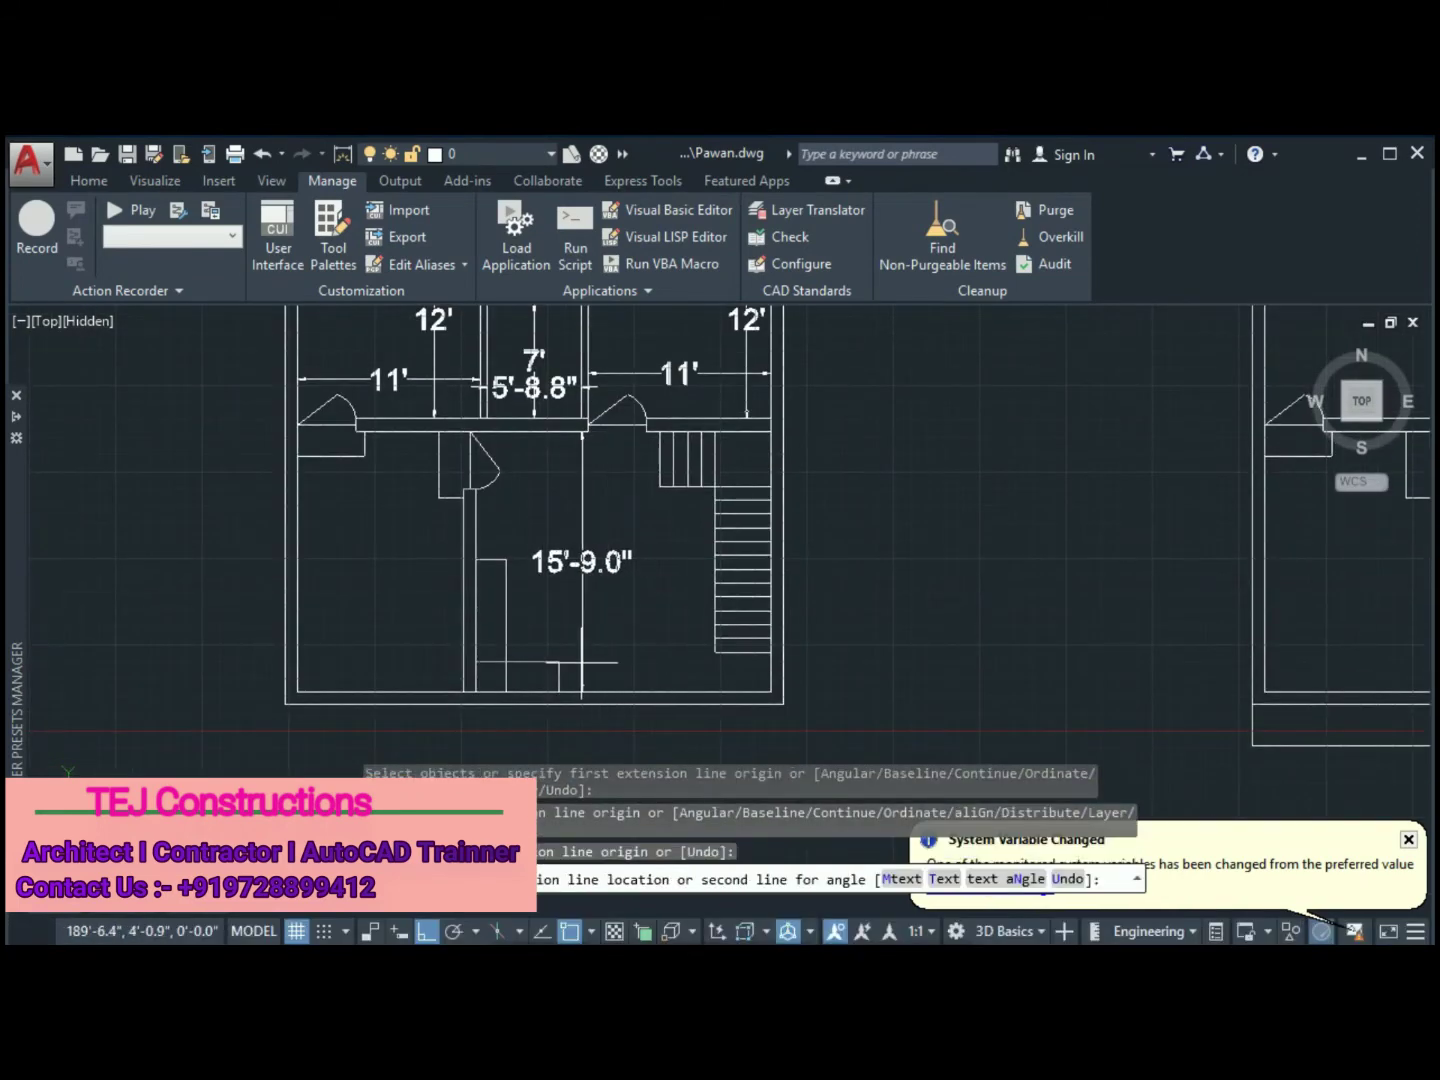
pyautogui.click(583, 600)
pyautogui.click(476, 689)
pyautogui.click(769, 689)
pyautogui.click(769, 603)
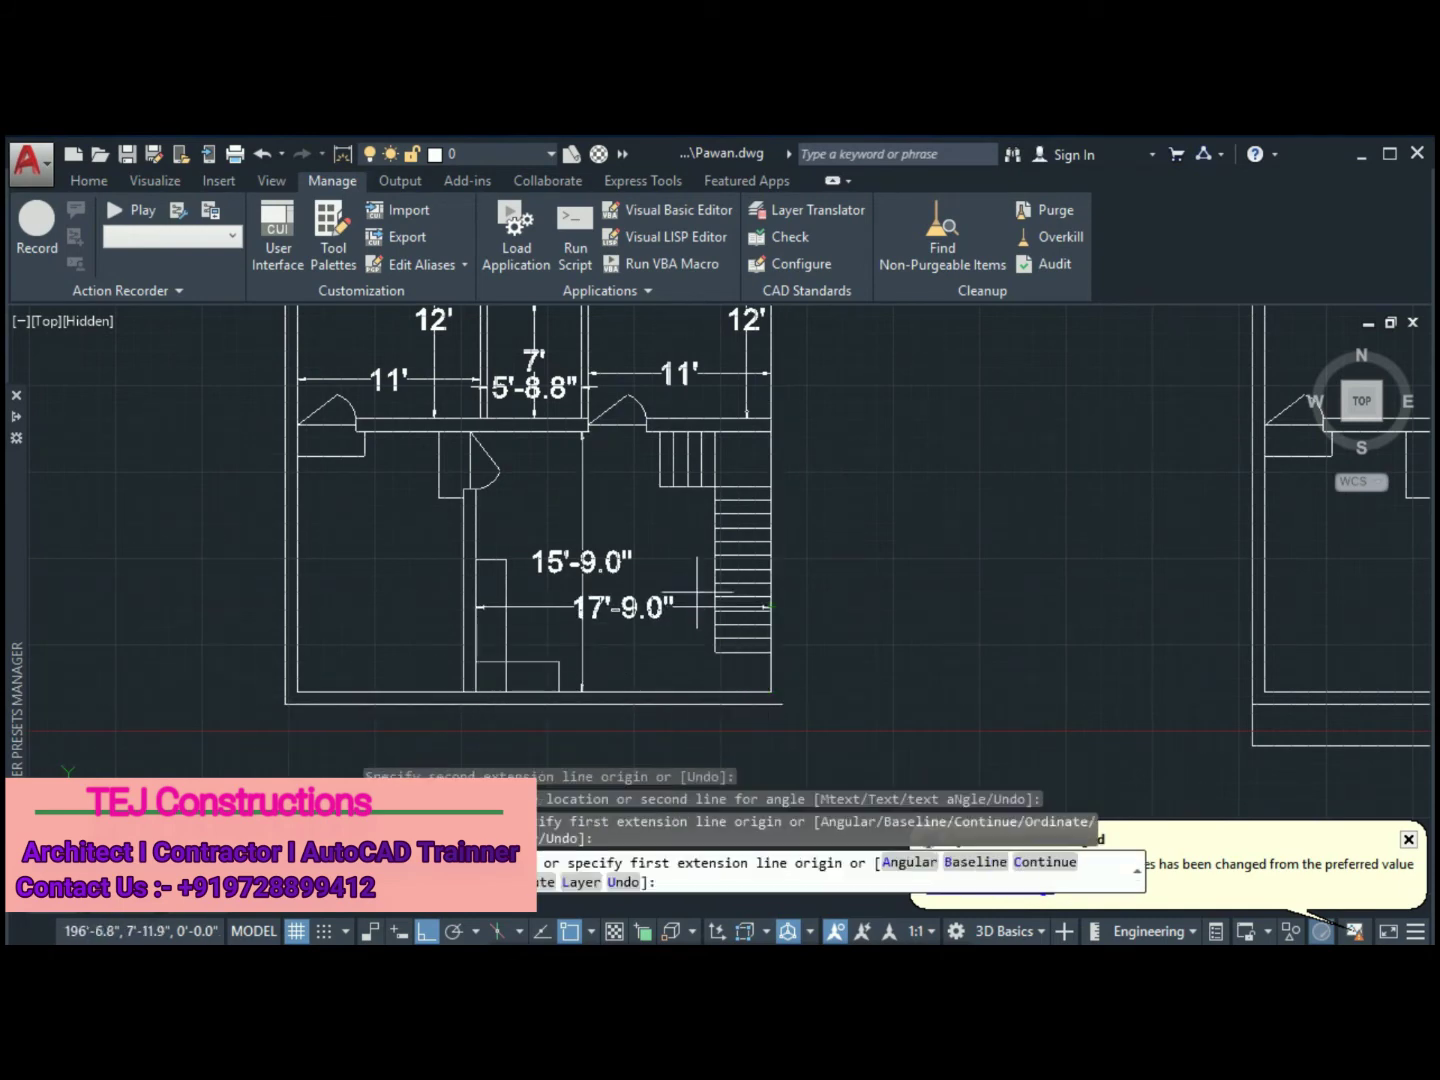
# Dimension the lower left room's height and its 10' width
pyautogui.moveTo(519, 583); pyautogui.dragTo(655, 524, button='middle')
pyautogui.click(430, 519)
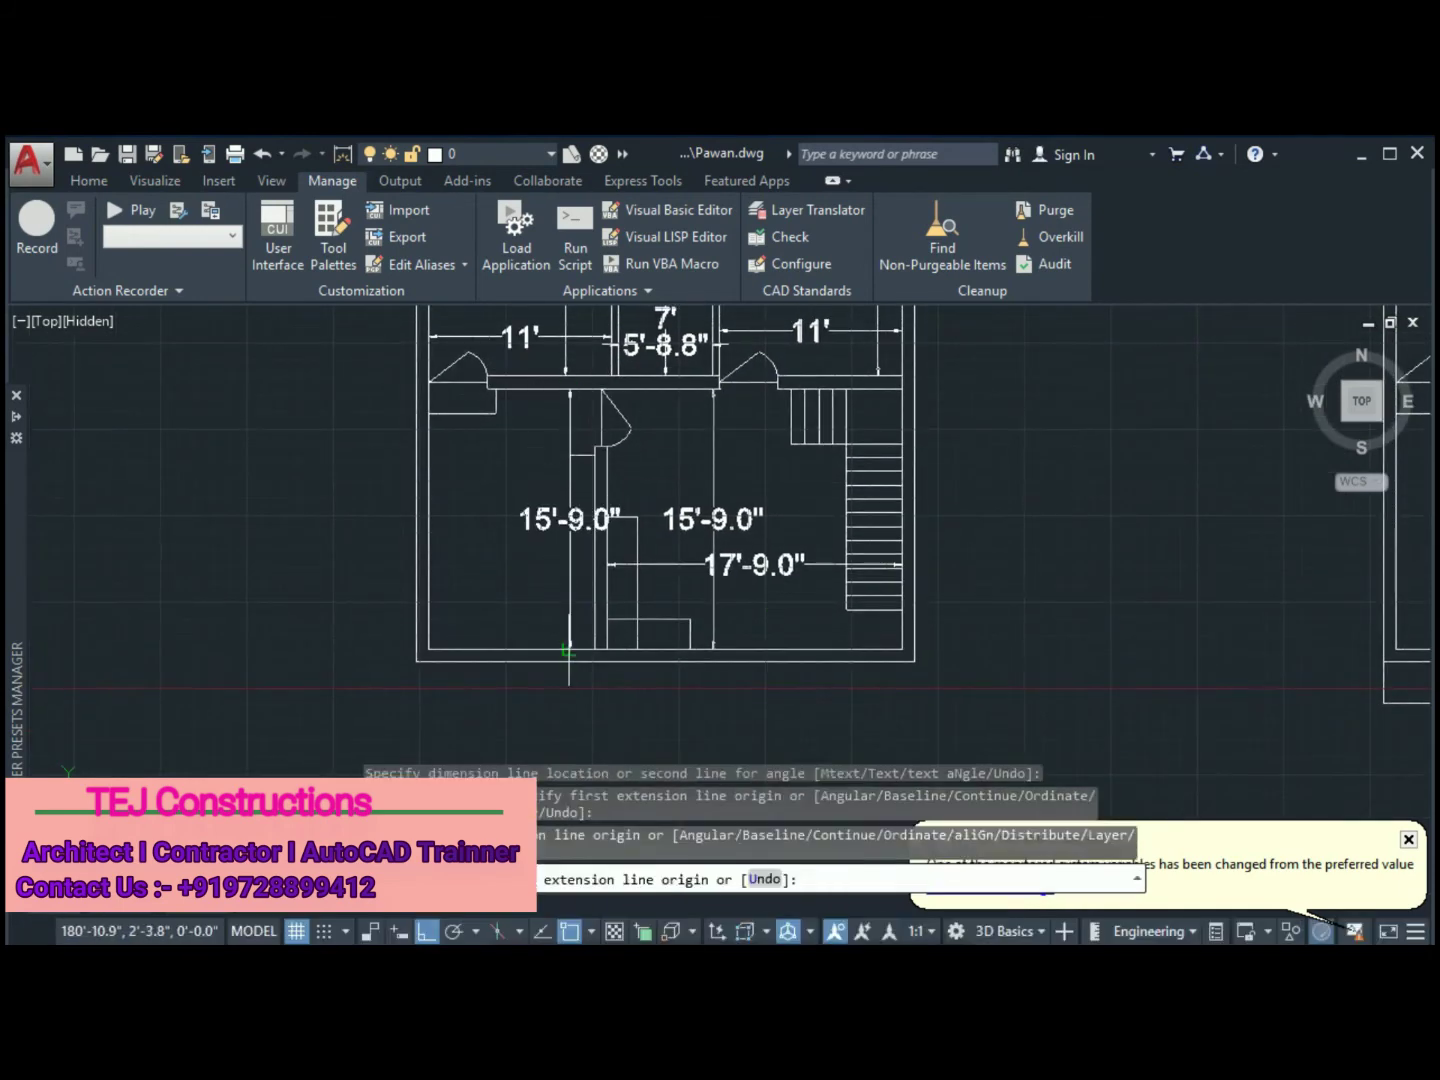
pyautogui.click(527, 626)
pyautogui.click(471, 650)
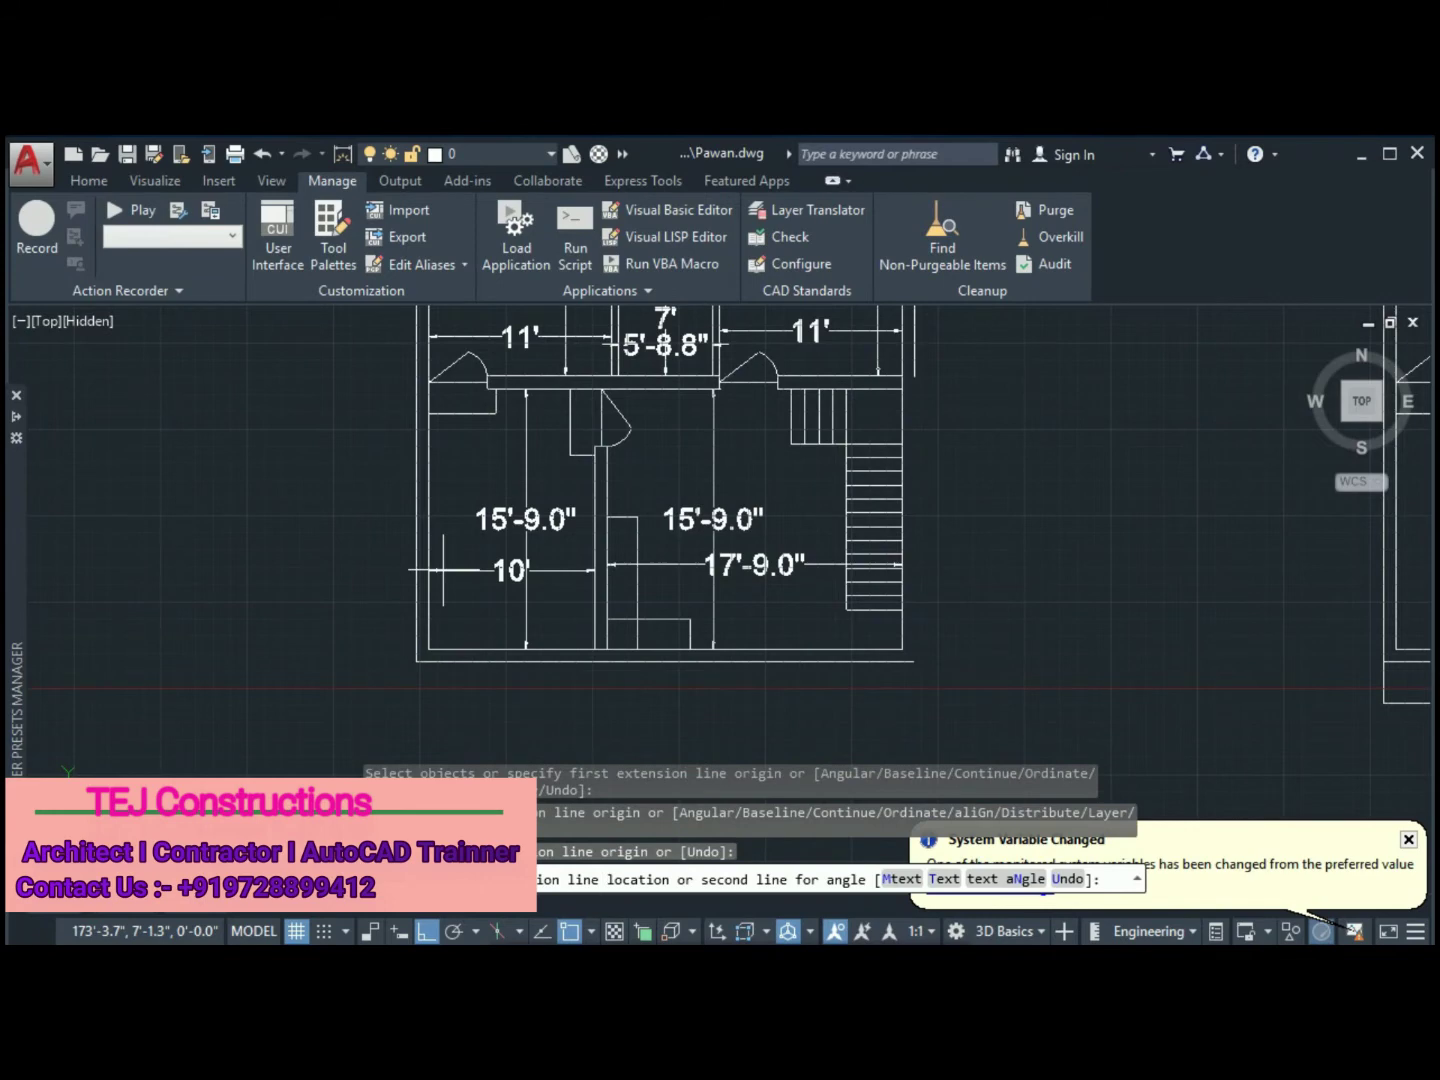
pyautogui.click(443, 570)
pyautogui.scroll(-5, 145, 706)
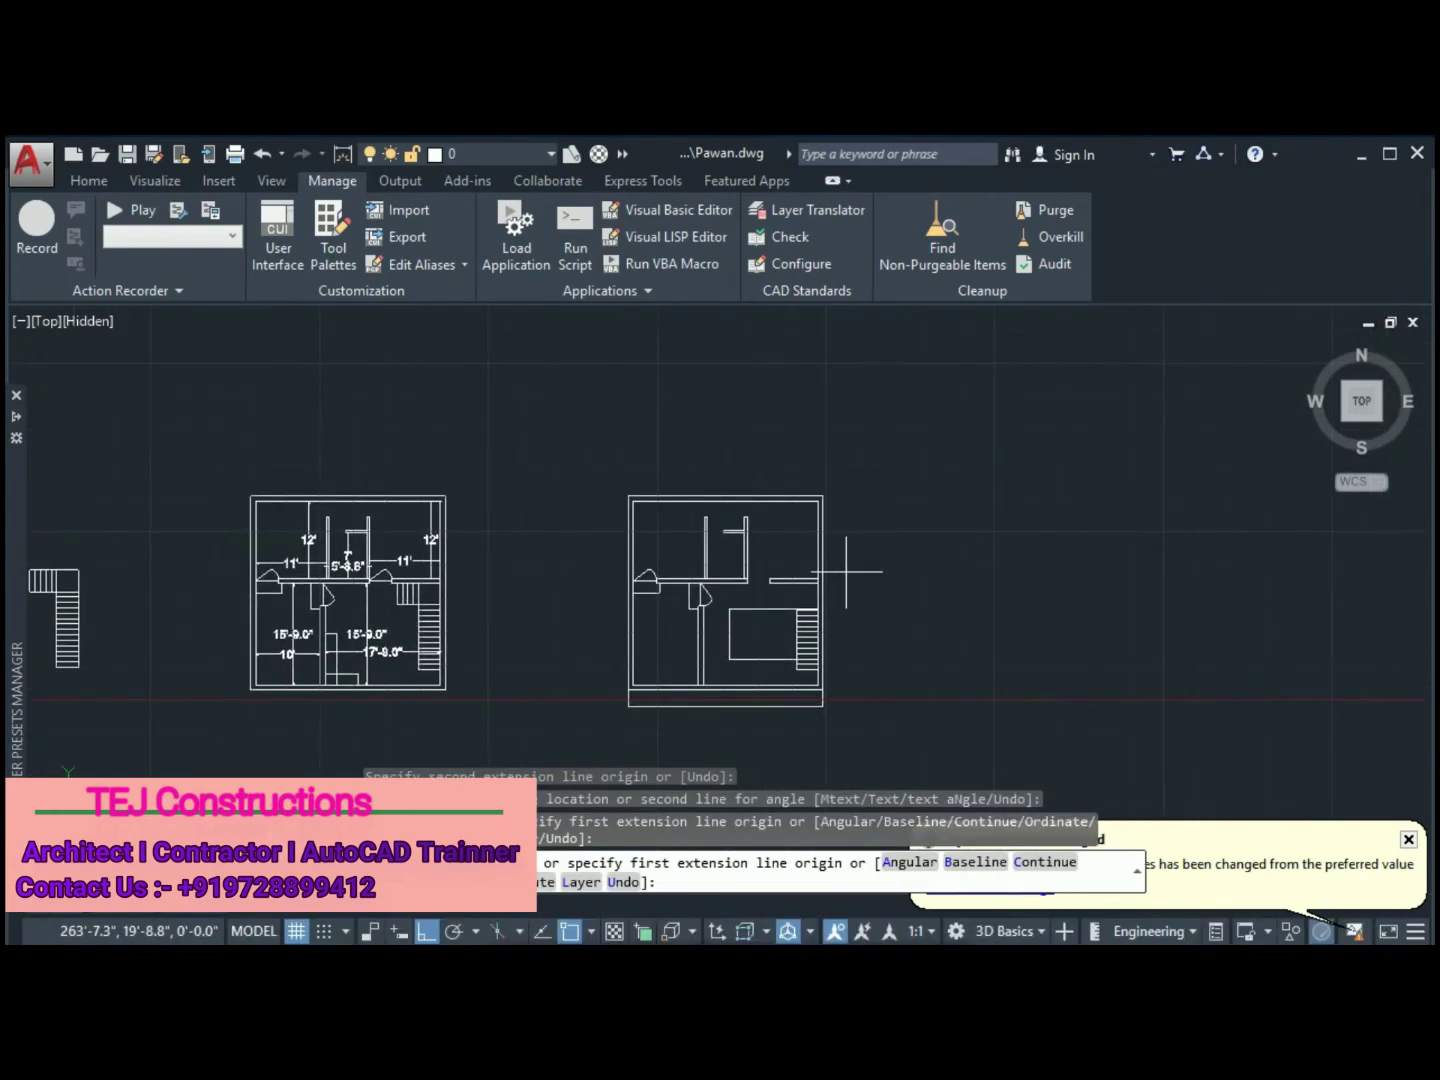
pyautogui.scroll(3, 846, 572)
pyautogui.scroll(3, 846, 572)
# Dimension the right plan's rectangle: 7'-9.0" depth, 4' gap, 13'-9.0" width
pyautogui.click(730, 580)
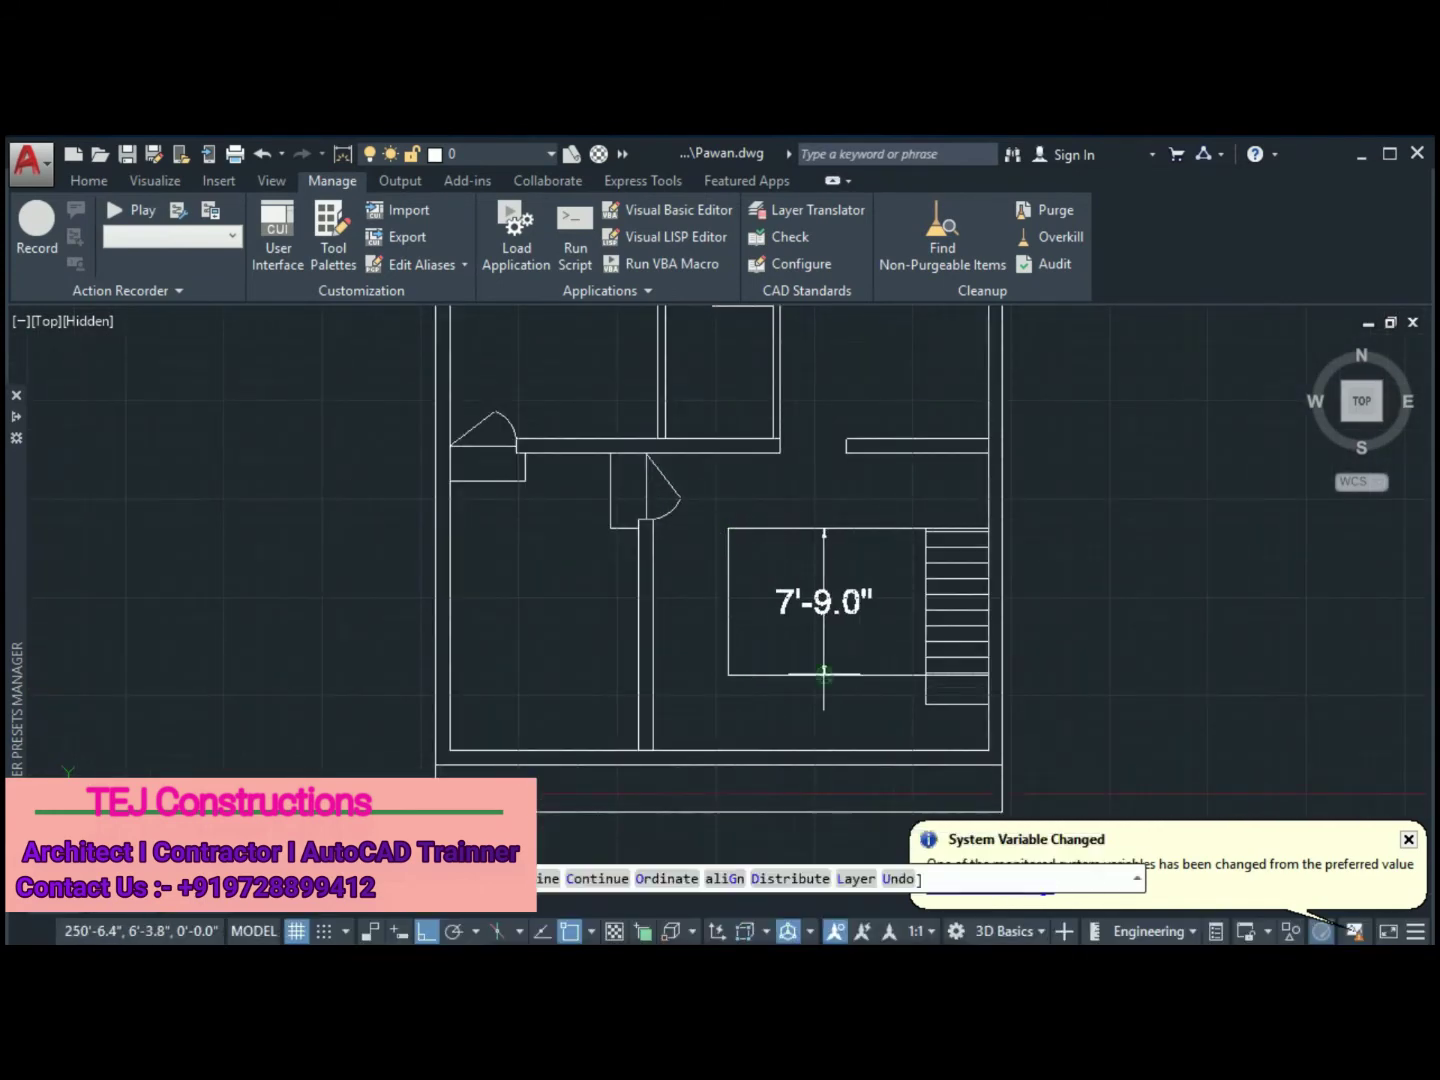
pyautogui.click(823, 675)
pyautogui.moveTo(824, 675); pyautogui.dragTo(849, 579, button='middle')
pyautogui.click(850, 579)
pyautogui.click(849, 652)
pyautogui.click(886, 611)
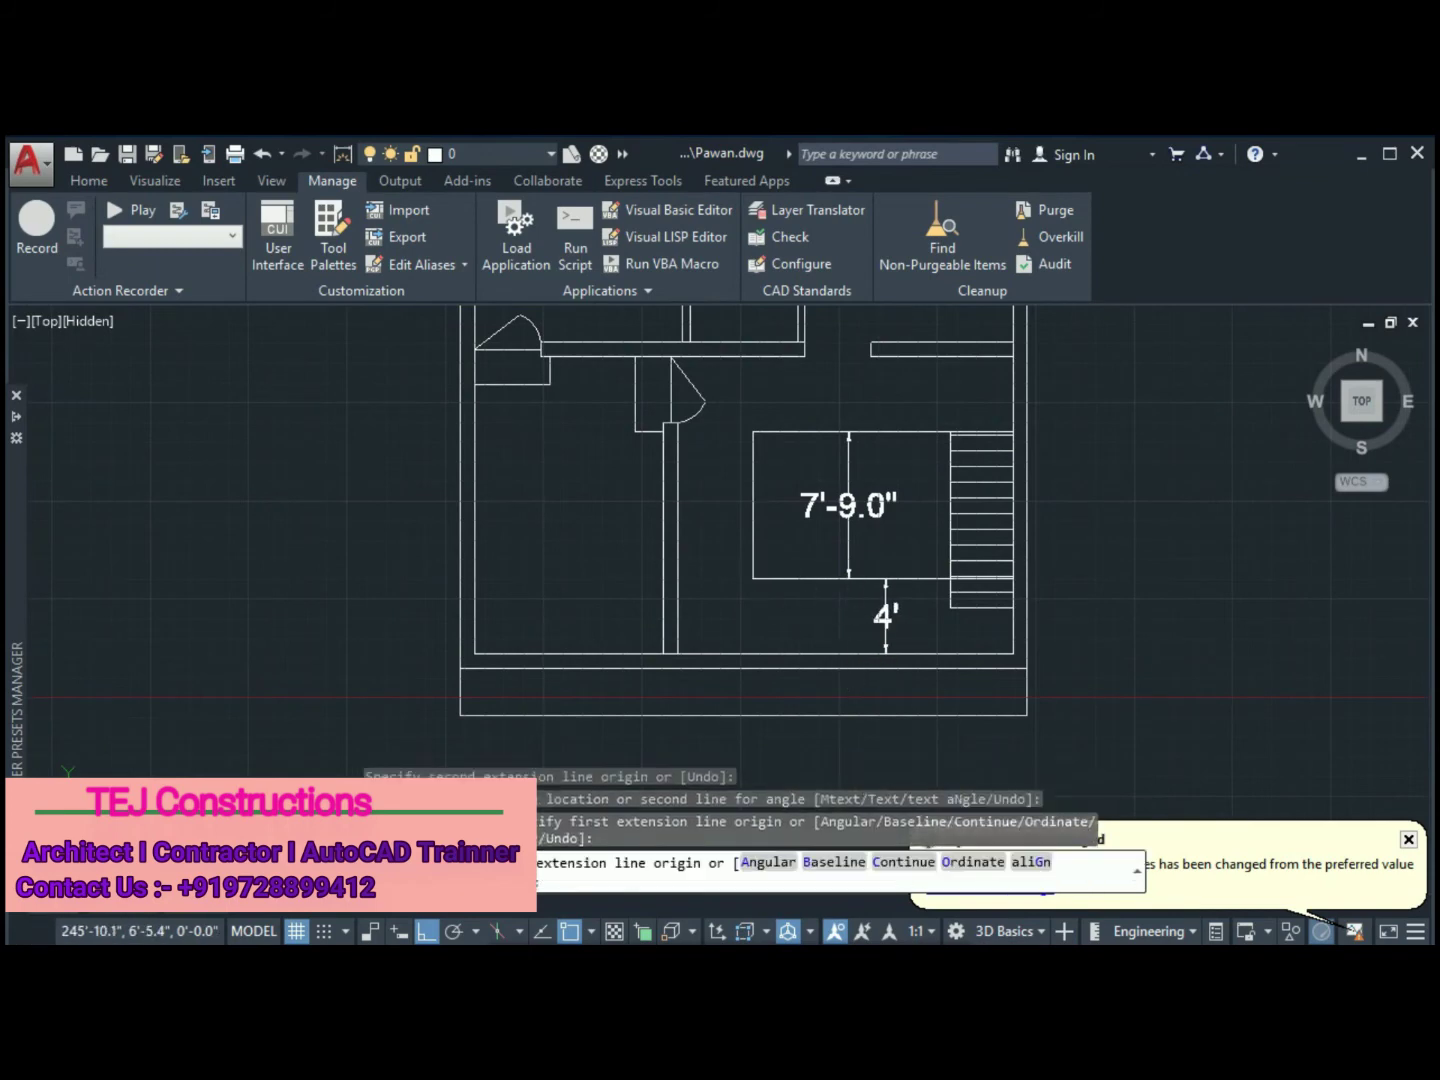
pyautogui.click(753, 578)
pyautogui.scroll(5, 1012, 515)
pyautogui.click(985, 578)
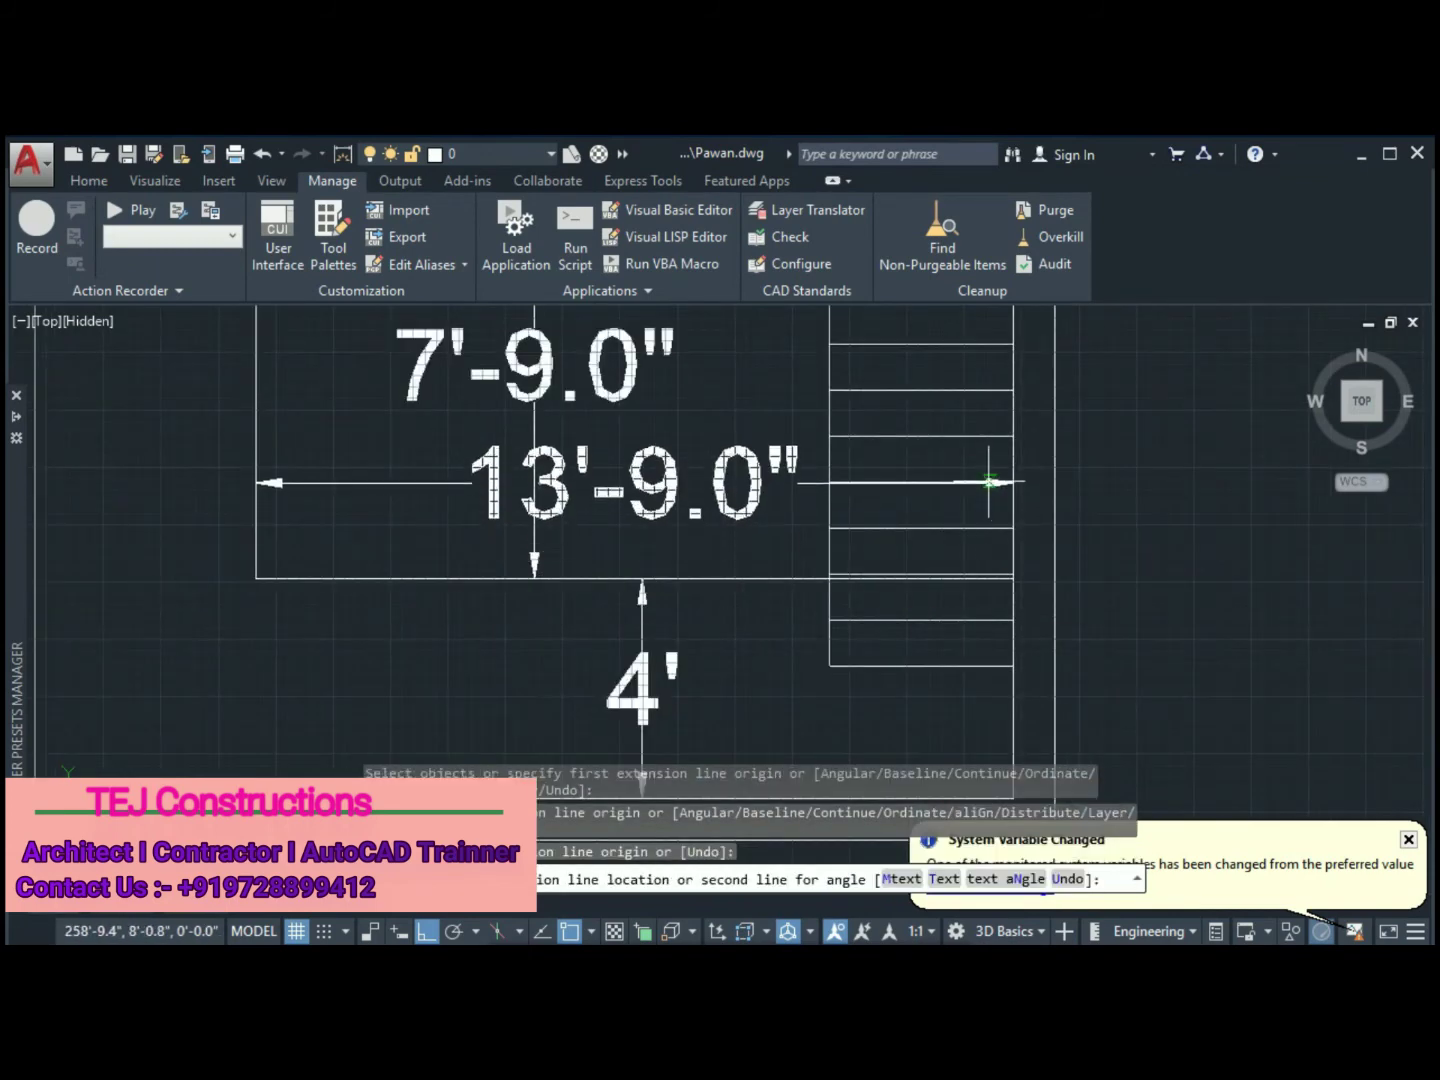
pyautogui.click(980, 482)
# Add a 4'-7.4" dimension from the left plan's top wall
pyautogui.scroll(-6, 980, 482)
pyautogui.scroll(-2, 927, 601)
pyautogui.scroll(-3, 599, 499)
pyautogui.scroll(4, 245, 460)
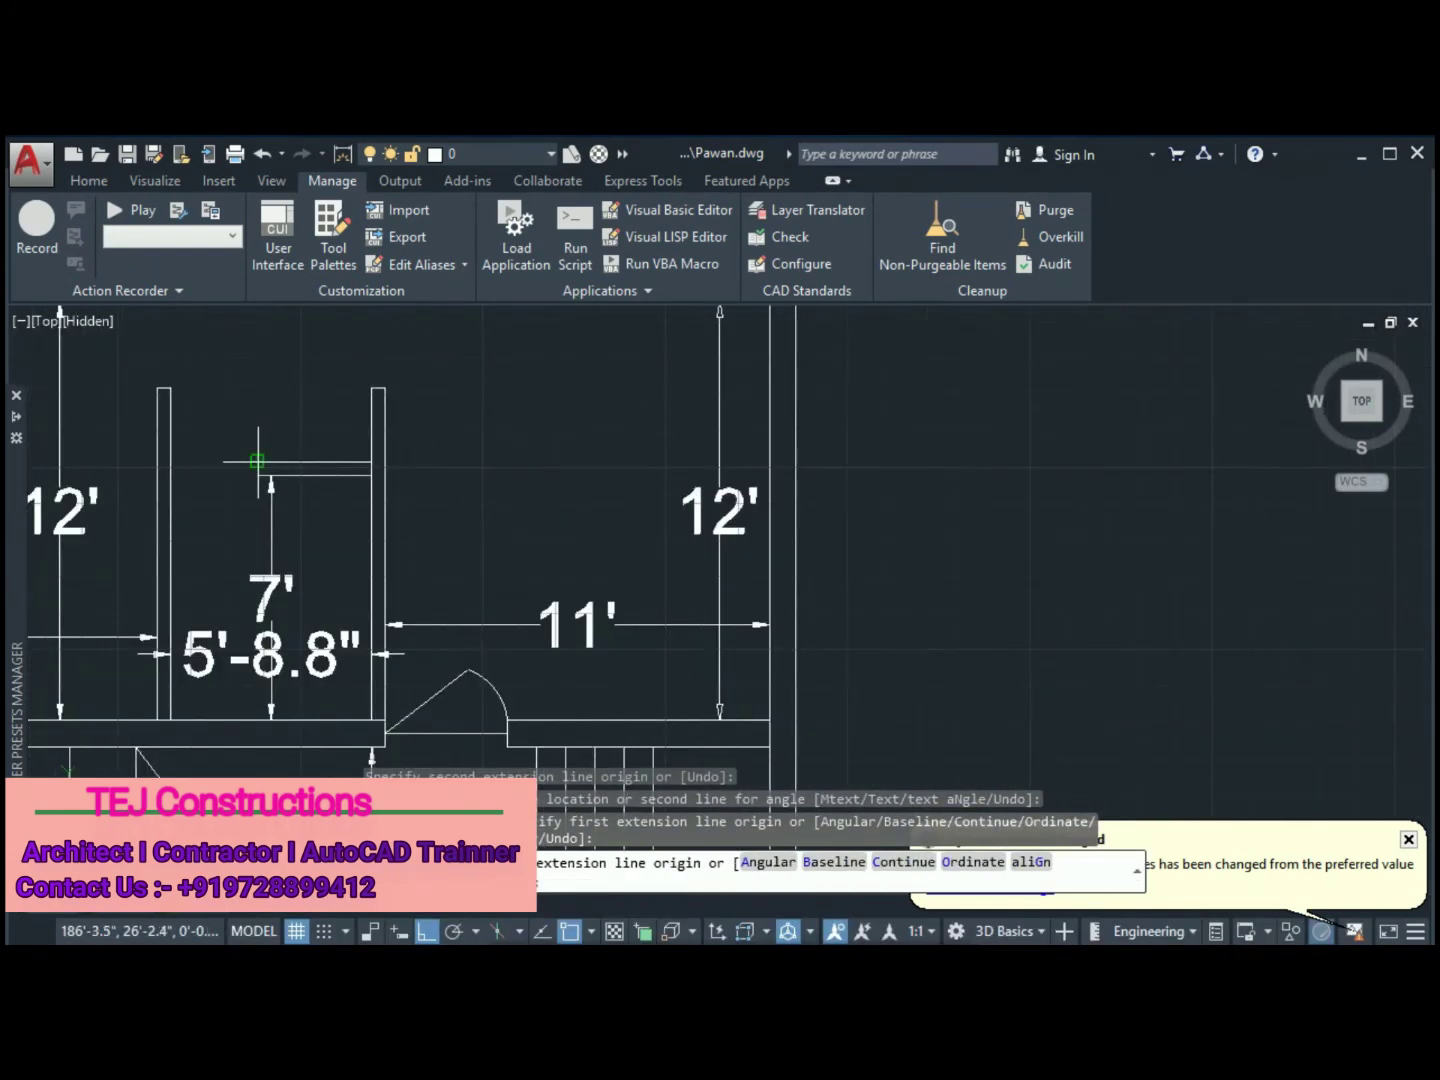
pyautogui.scroll(2, 245, 460)
pyautogui.click(256, 461)
pyautogui.click(410, 569)
# Dimension the bottom strip's 2'-6.0" depth on the right plan
pyautogui.scroll(-3, 557, 569)
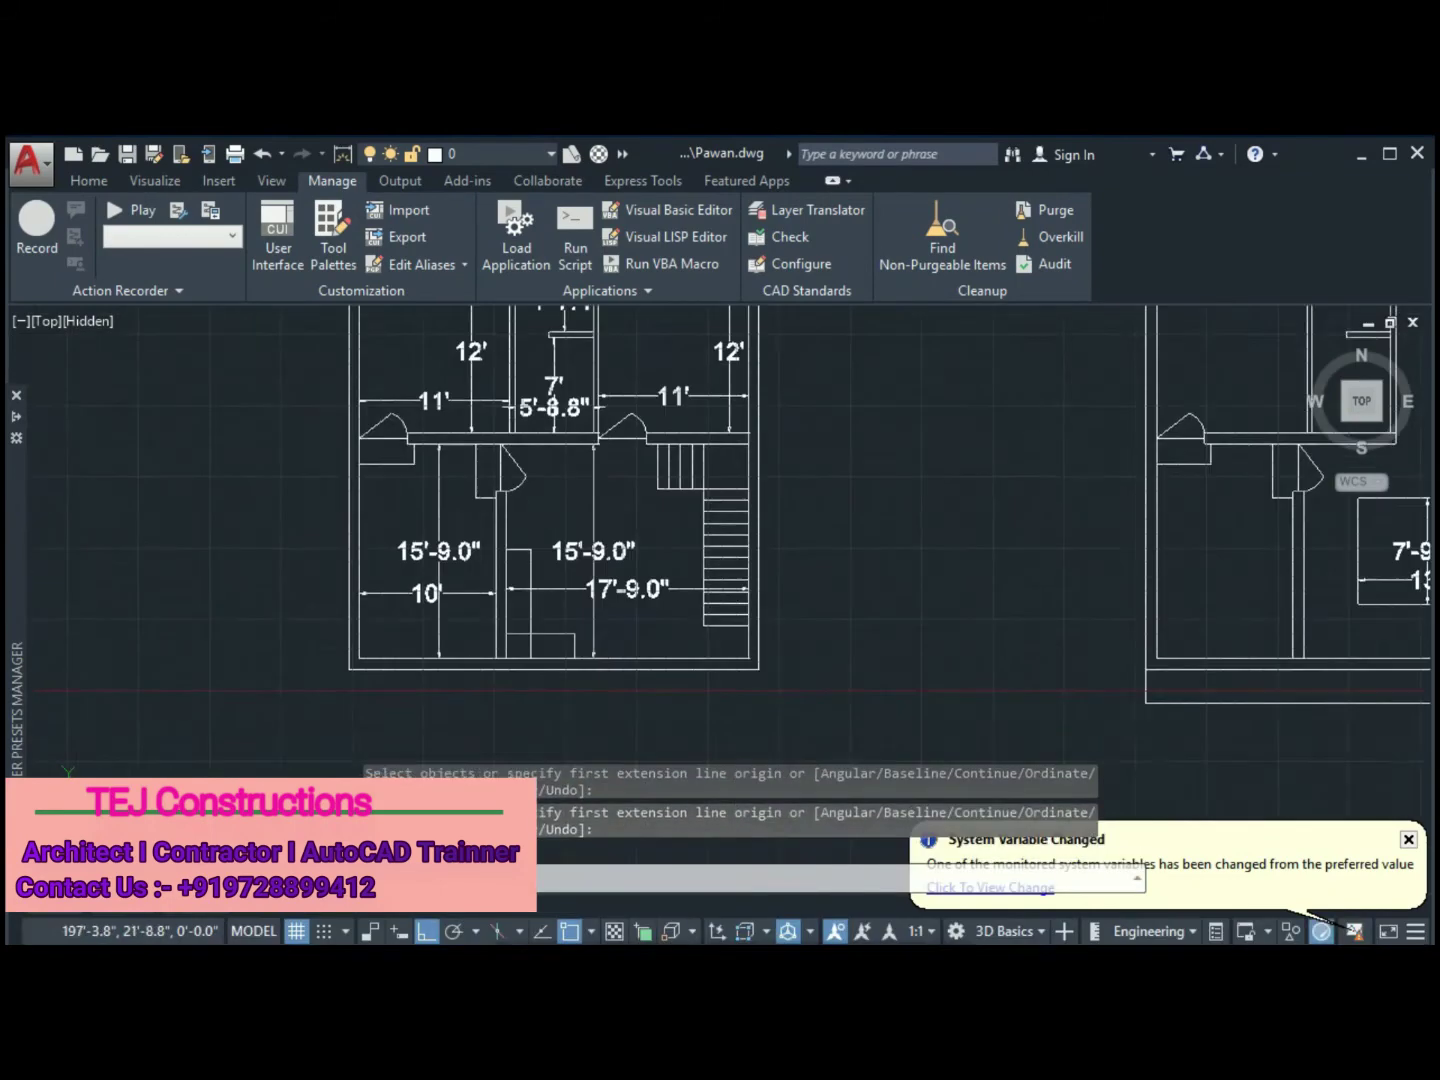
pyautogui.scroll(-2, 1051, 656)
pyautogui.scroll(6, 1000, 620)
pyautogui.click(914, 474)
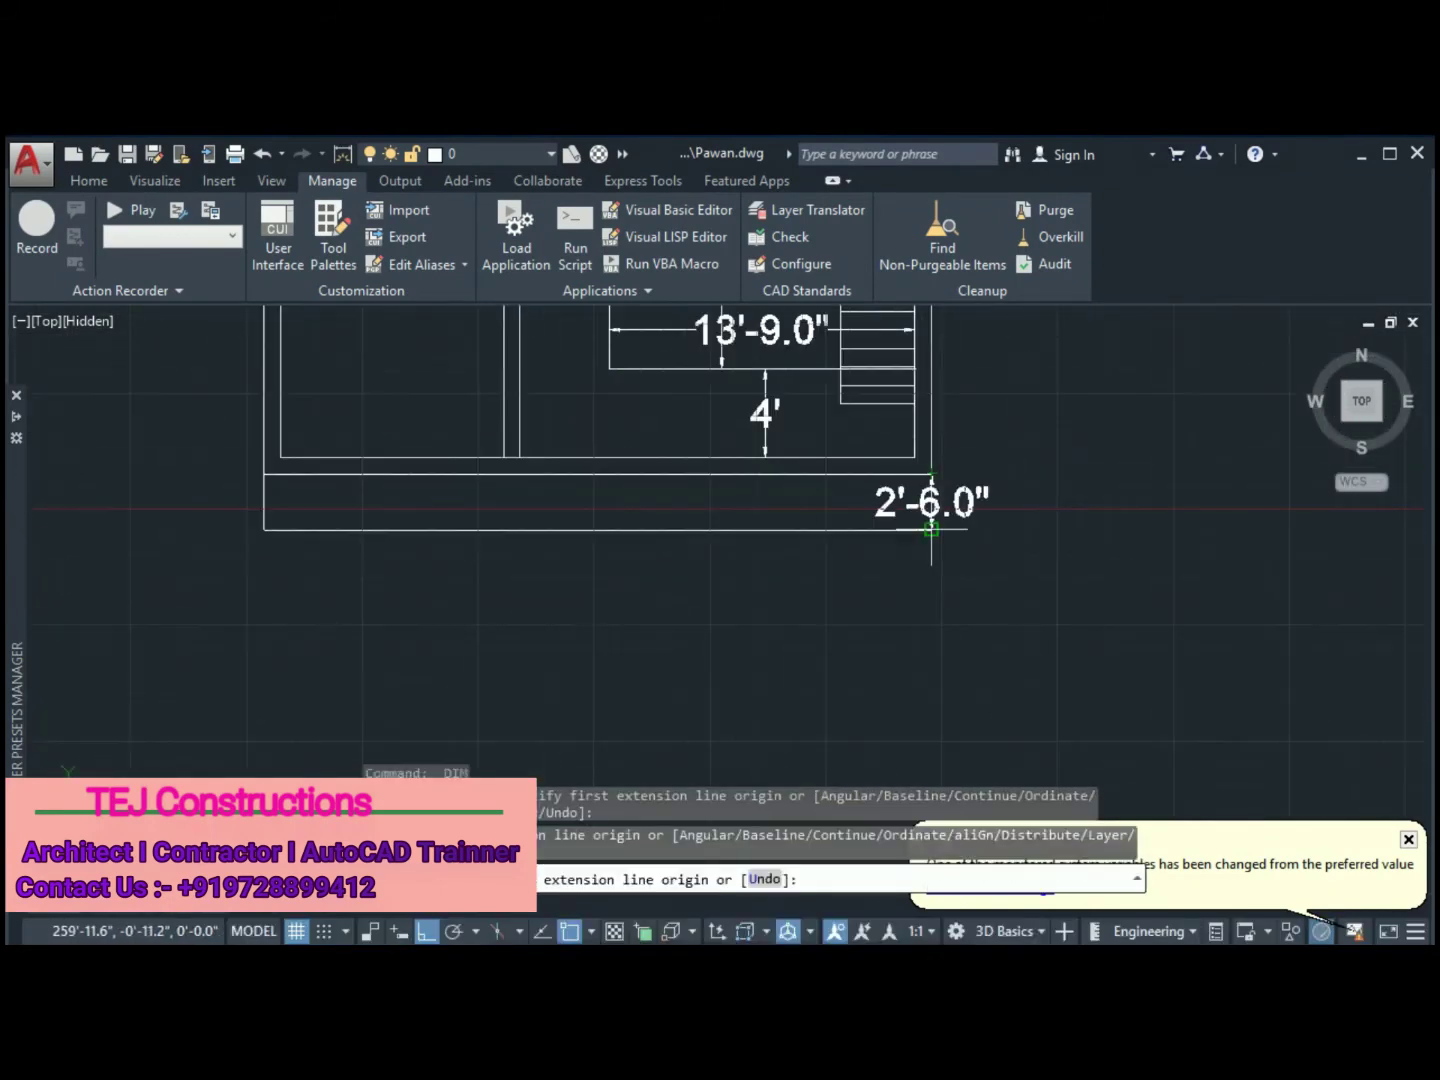
pyautogui.click(914, 530)
pyautogui.press('Escape')
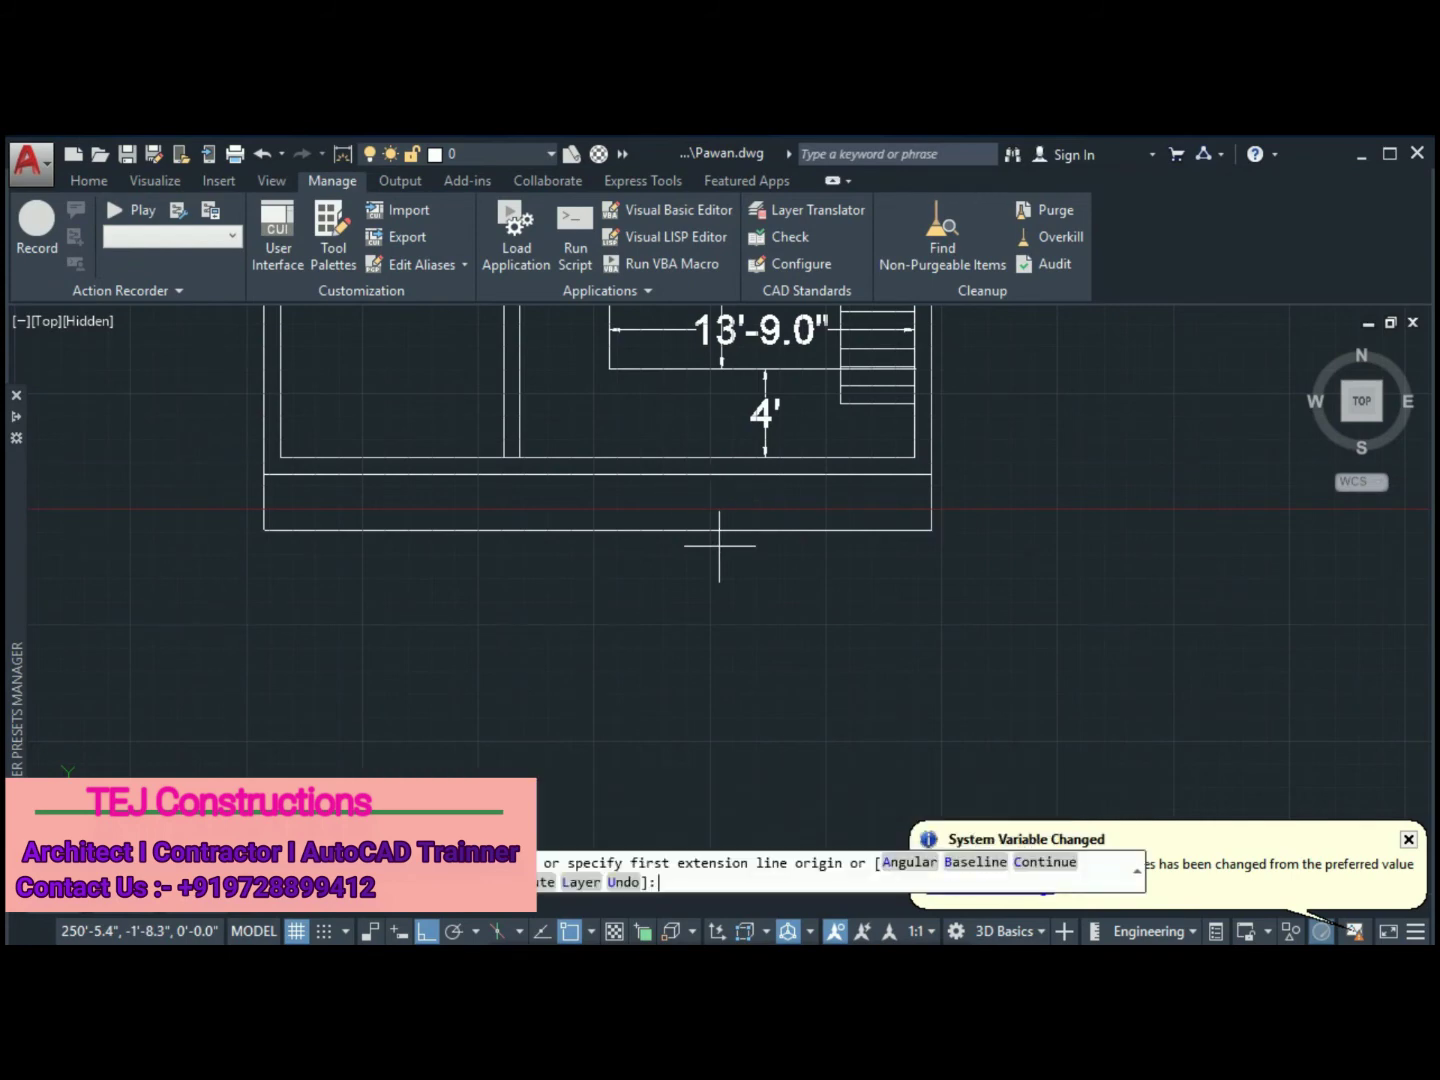
pyautogui.click(935, 474)
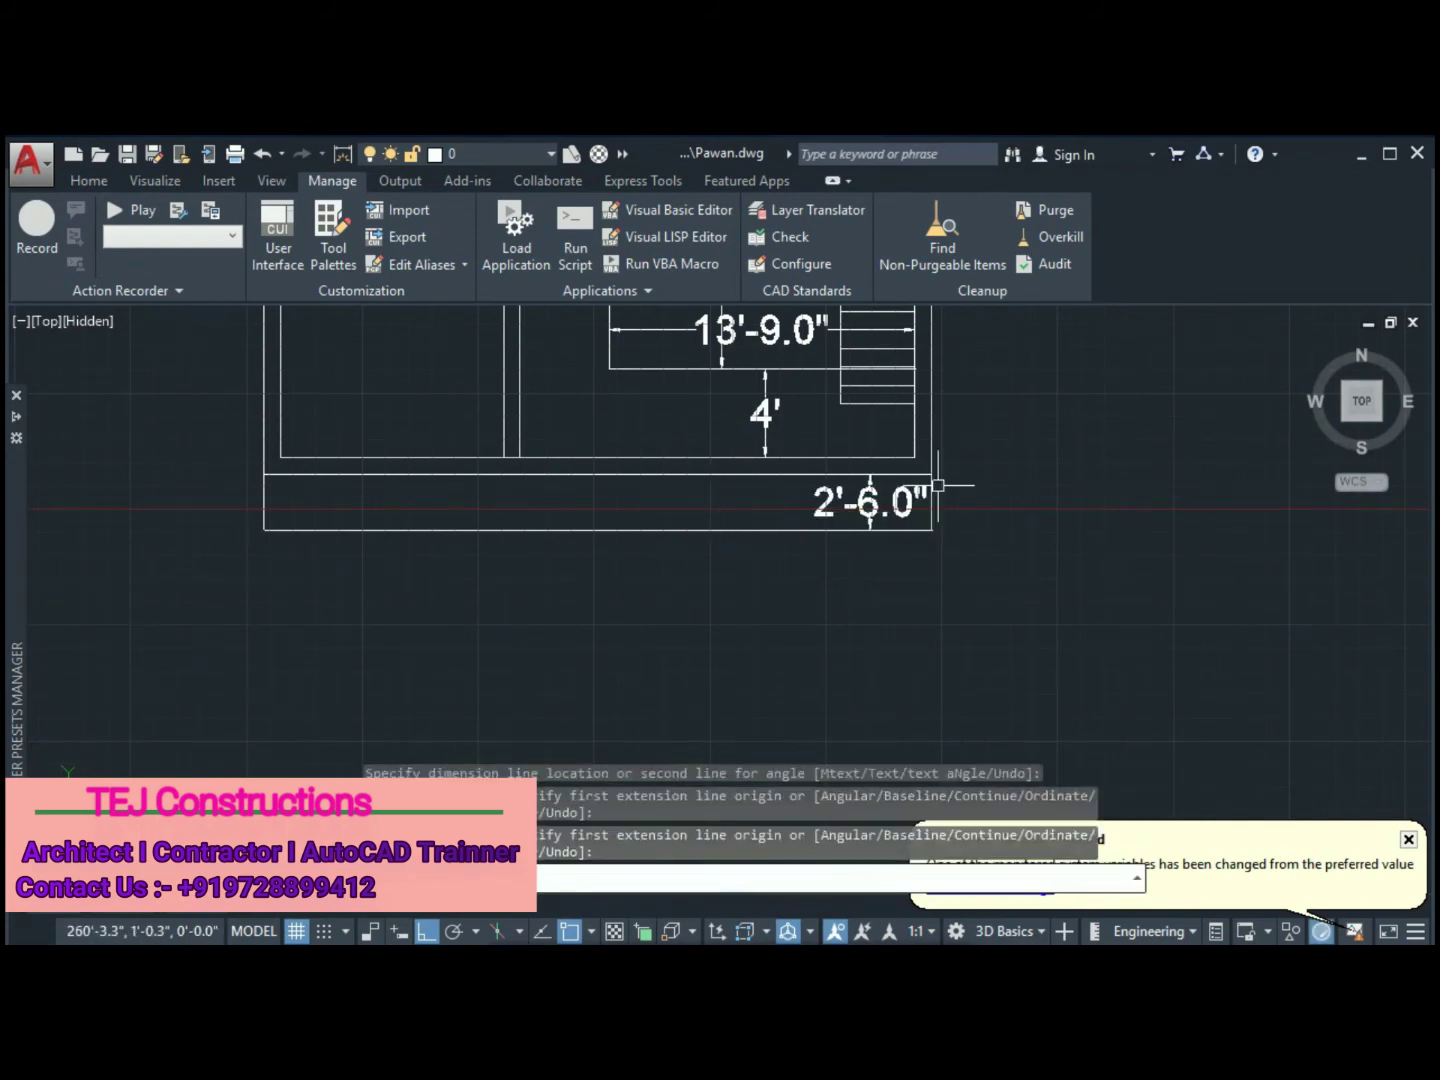
# Modify the Standard dimension style with a larger arrowhead size and no-decimal precision
pyautogui.write('dimsty')
pyautogui.press('Return')
pyautogui.click(951, 505)
pyautogui.click(534, 326)
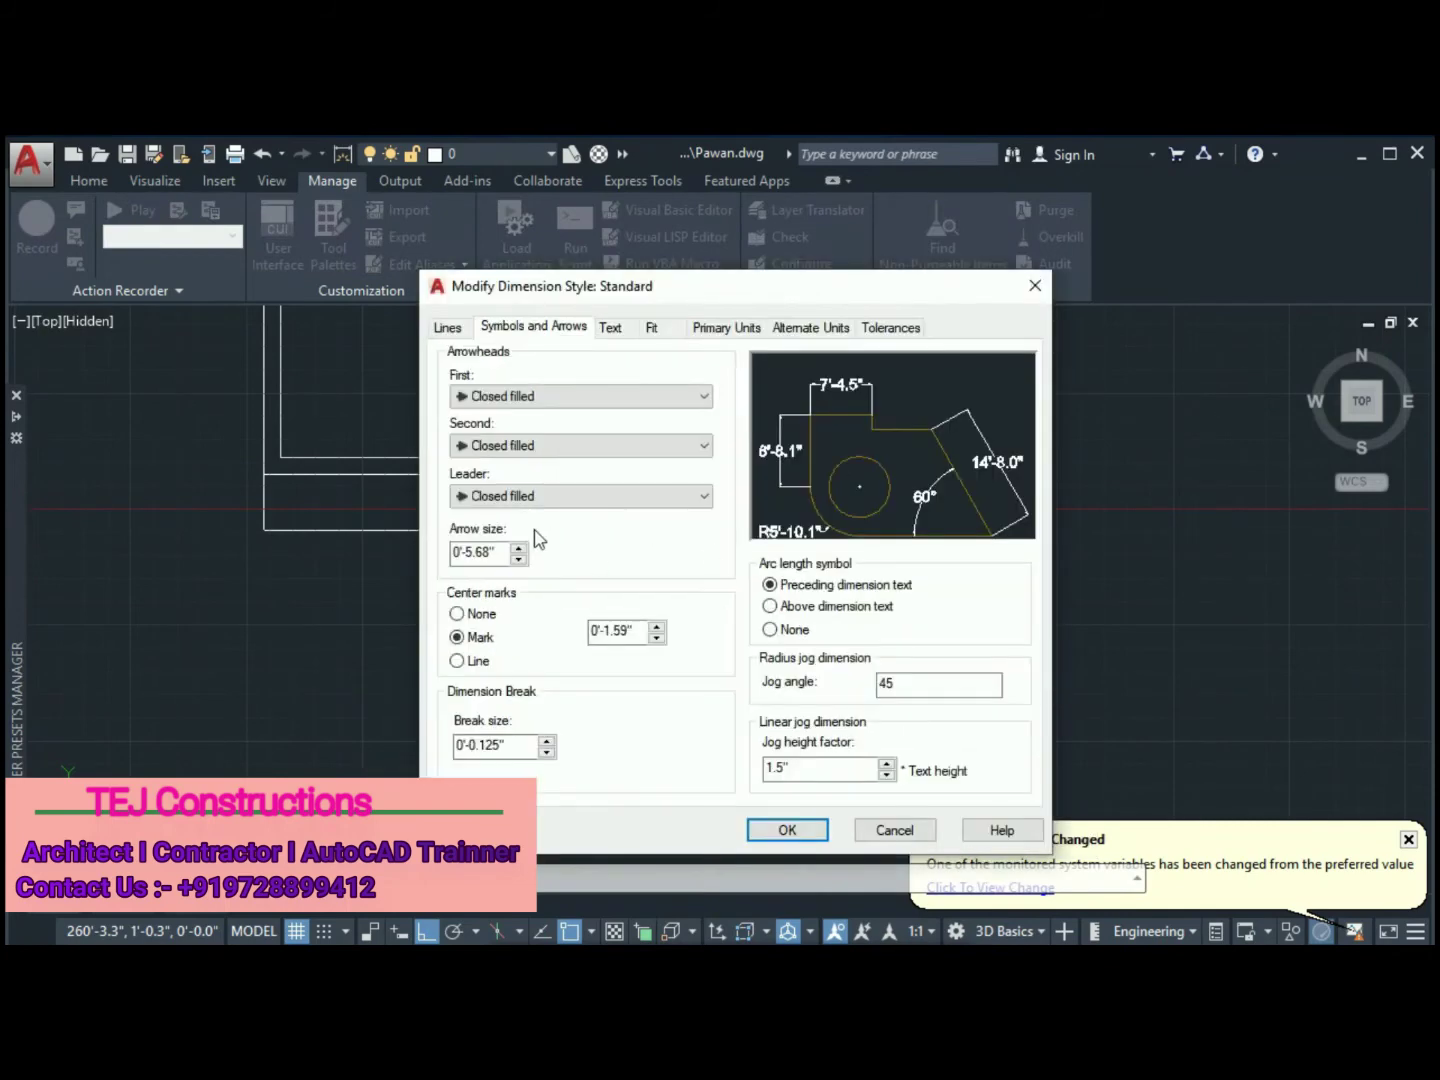
pyautogui.click(519, 548)
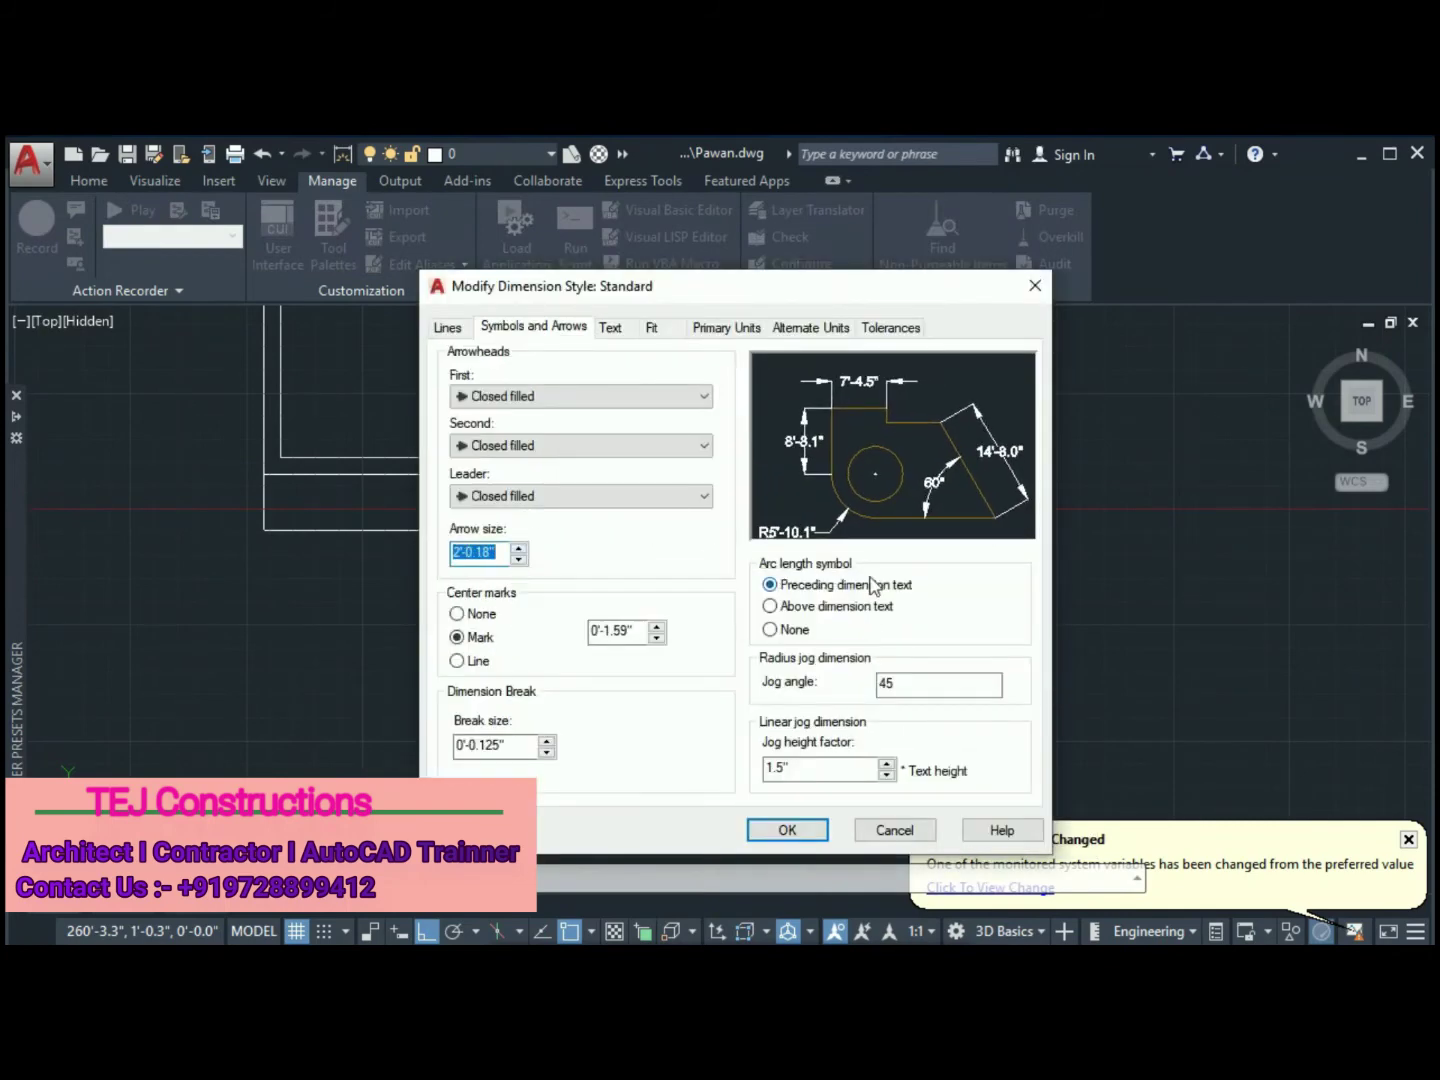
pyautogui.click(727, 327)
pyautogui.click(652, 408)
pyautogui.click(620, 434)
pyautogui.click(787, 830)
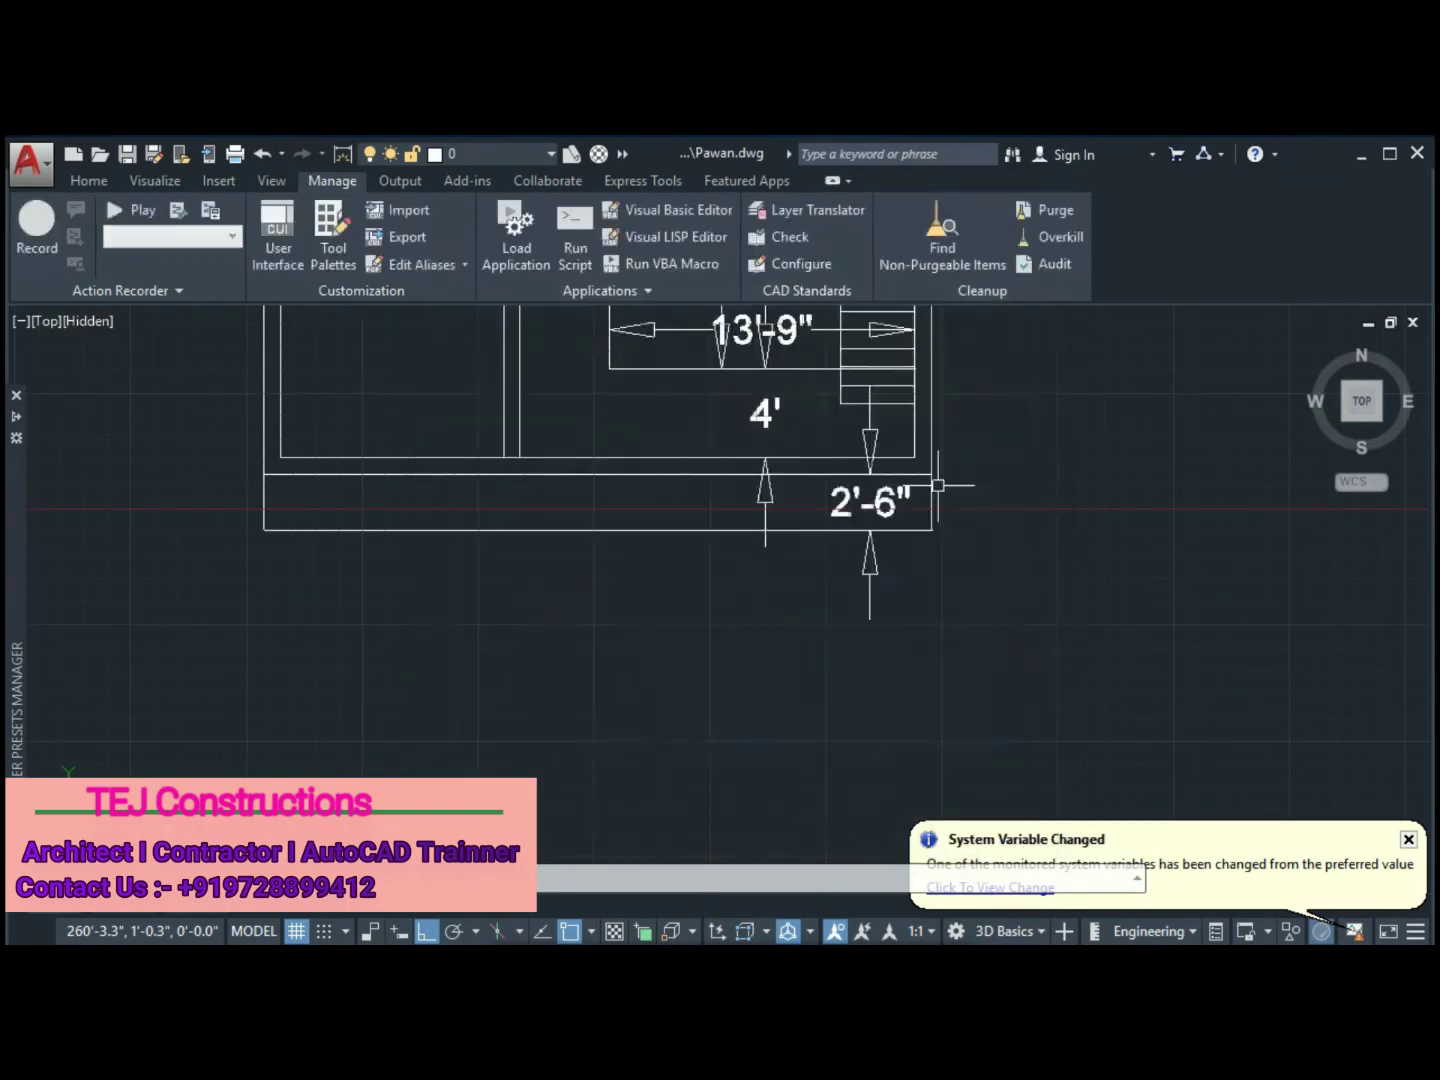
pyautogui.moveTo(637, 553); pyautogui.dragTo(951, 552)
pyautogui.press('Escape')
# Recheck the Standard style's Symbols and Arrows settings and accept them
pyautogui.write('d')
pyautogui.press('Return')
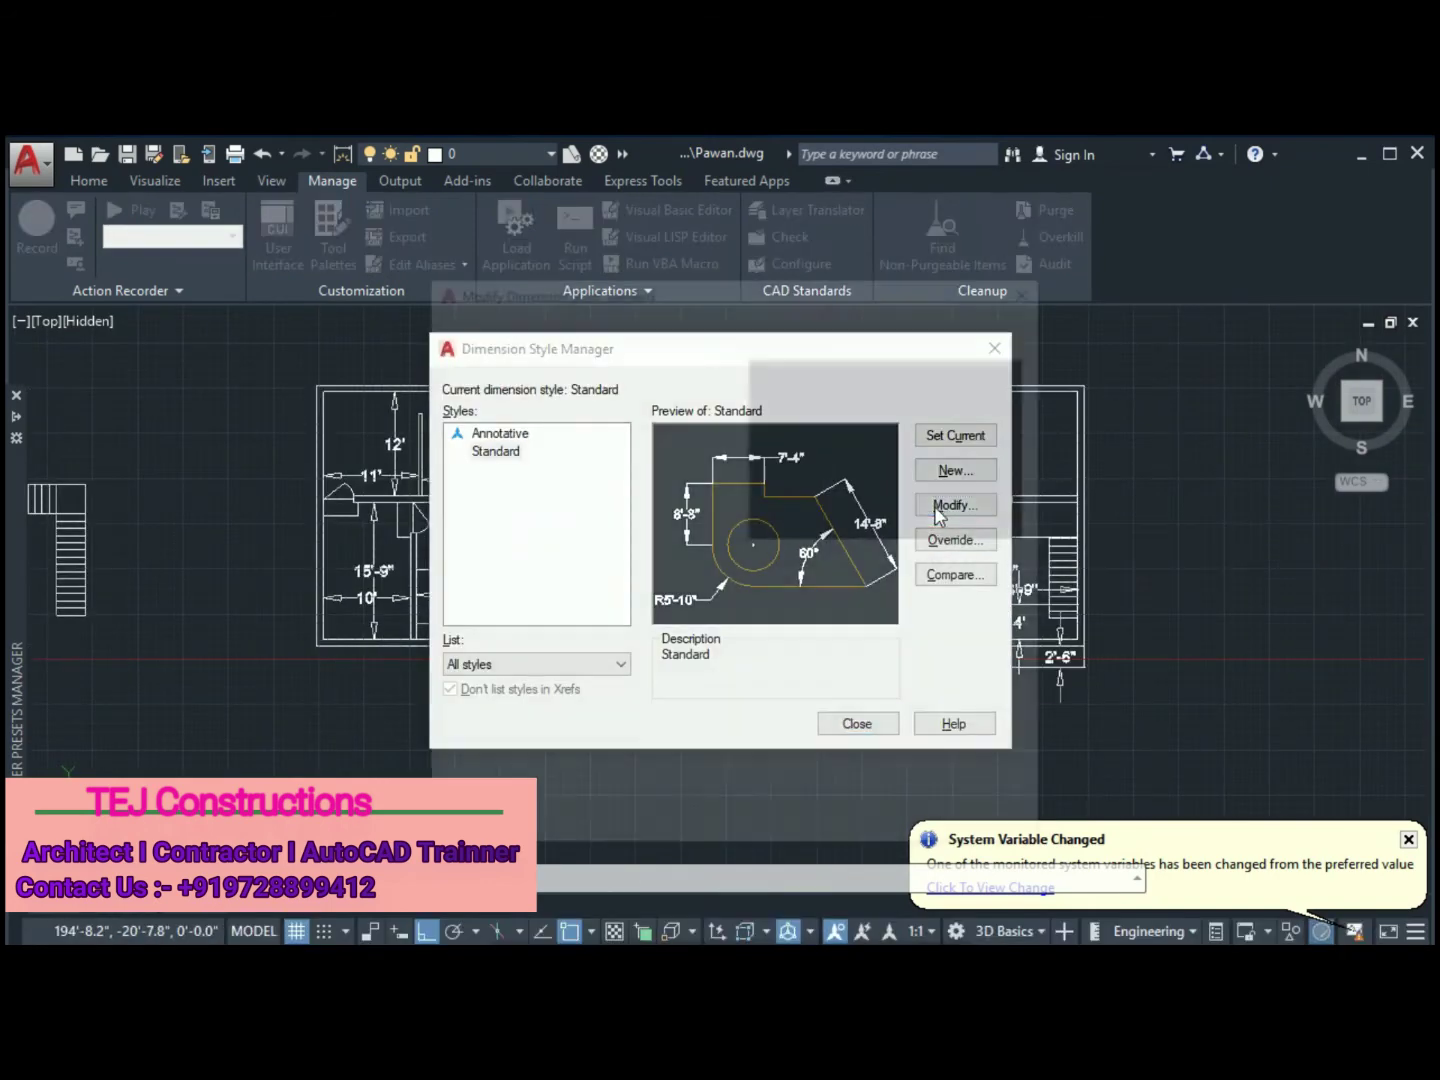
pyautogui.click(949, 505)
pyautogui.click(534, 326)
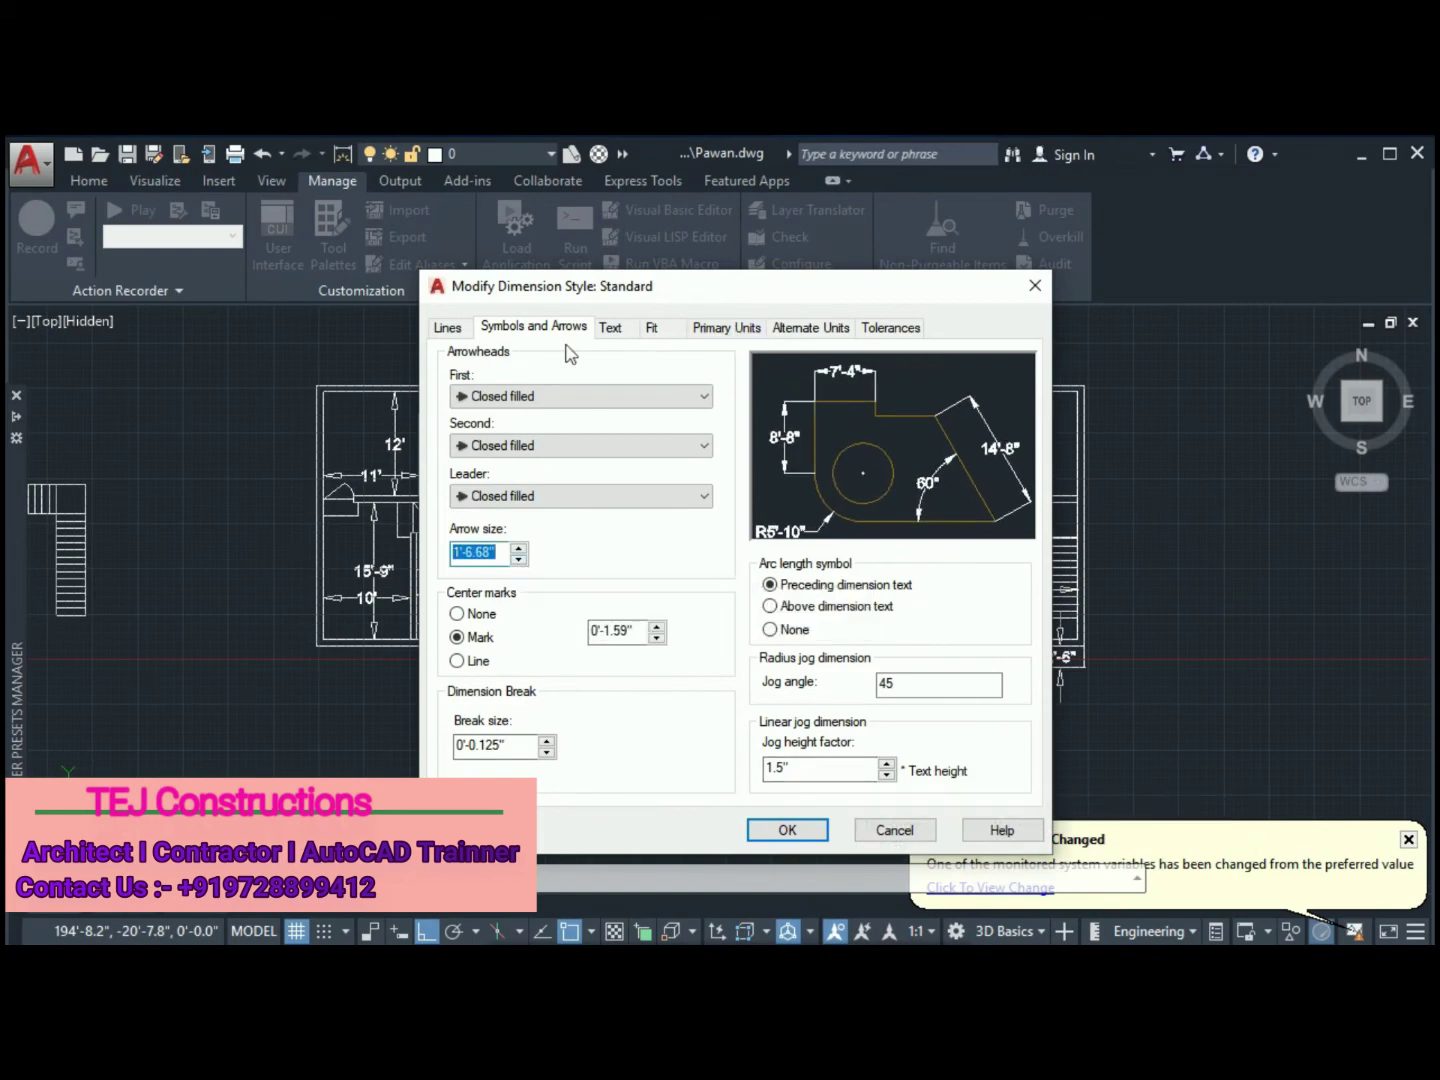
pyautogui.press('Return')
pyautogui.scroll(5, 518, 505)
# Copy both floor plans to a spot apart from the originals
pyautogui.scroll(-2, 517, 505)
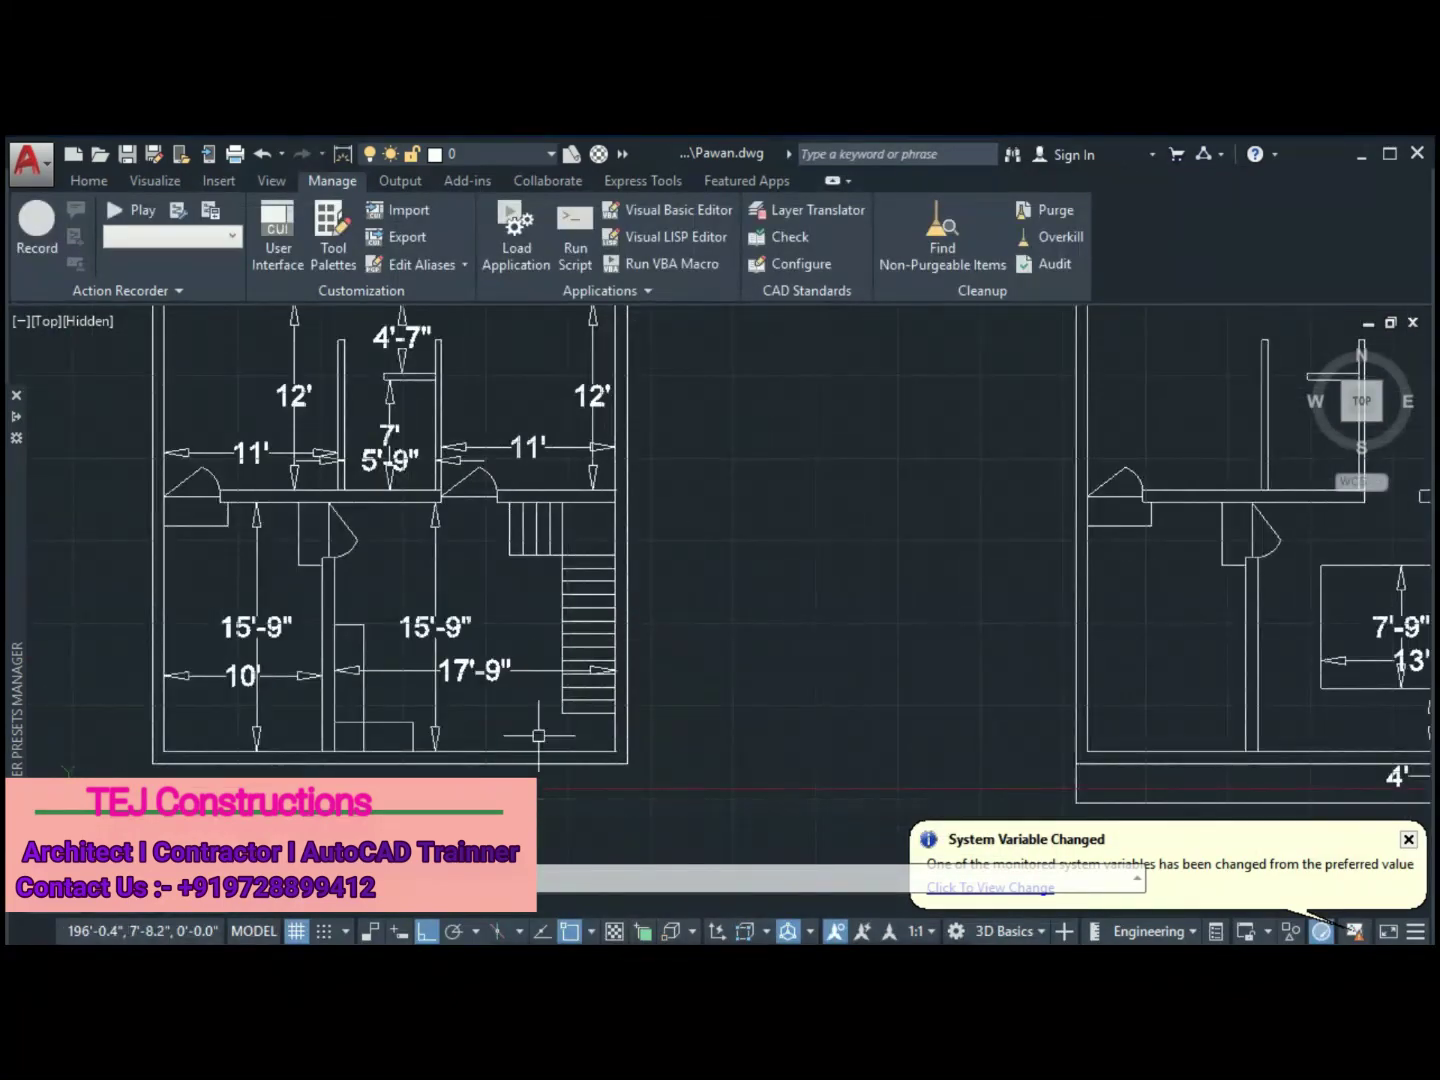
pyautogui.scroll(-2, 517, 505)
pyautogui.moveTo(691, 621); pyautogui.dragTo(492, 704, button='middle')
pyautogui.moveTo(696, 648); pyautogui.dragTo(790, 604, button='middle')
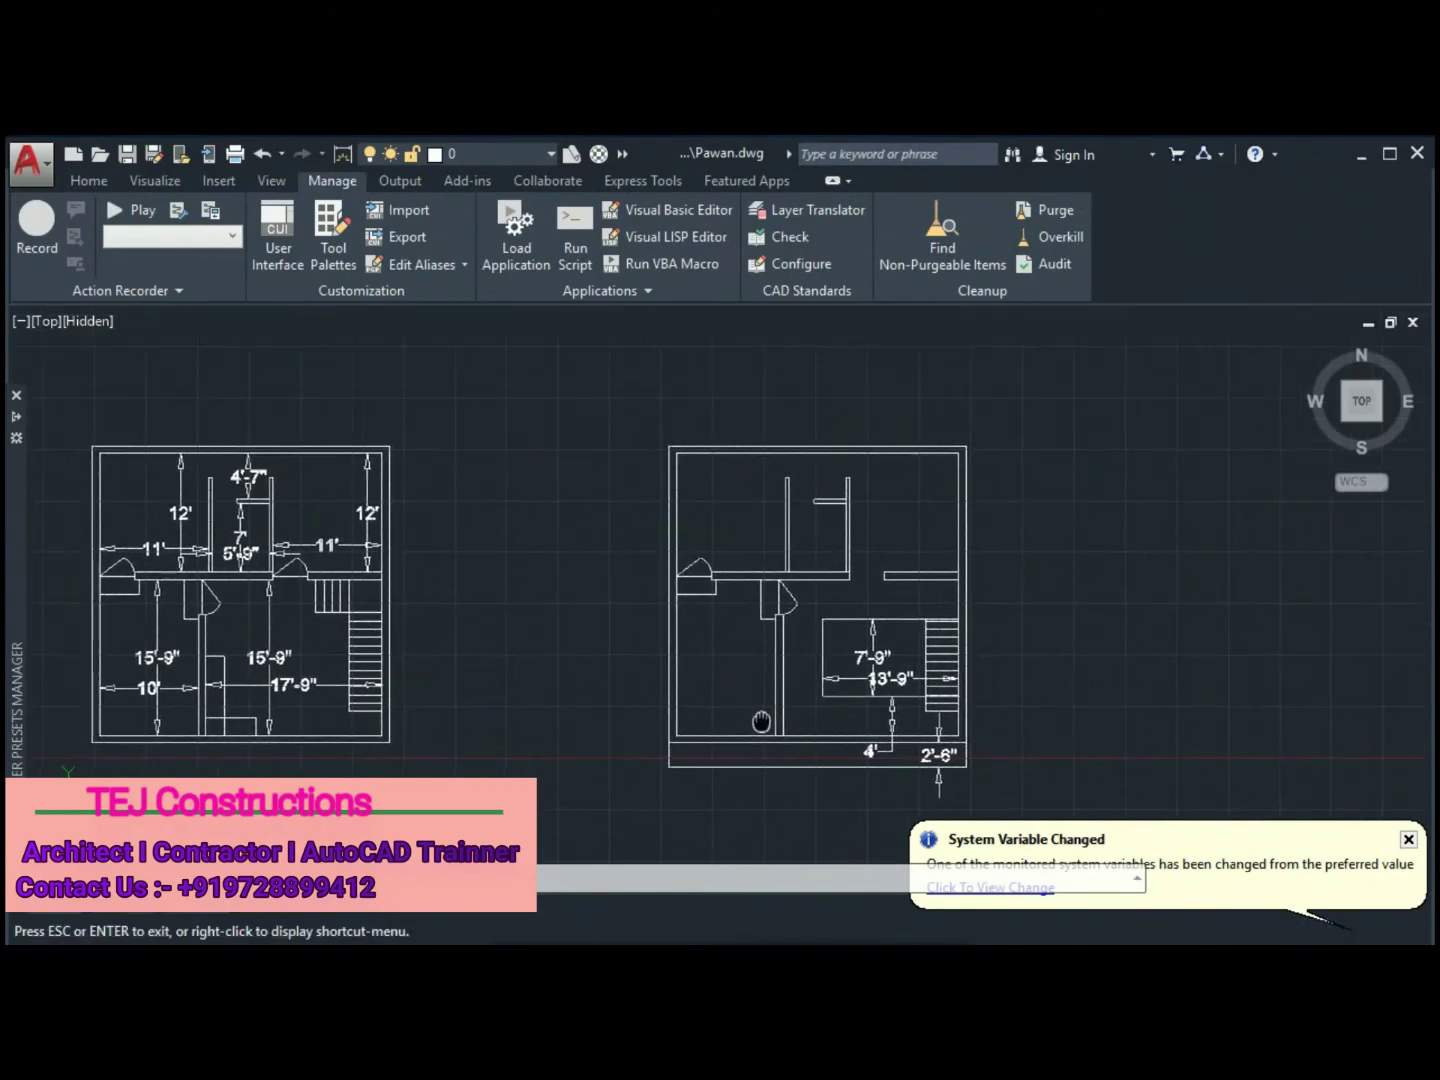
pyautogui.scroll(-3, 790, 604)
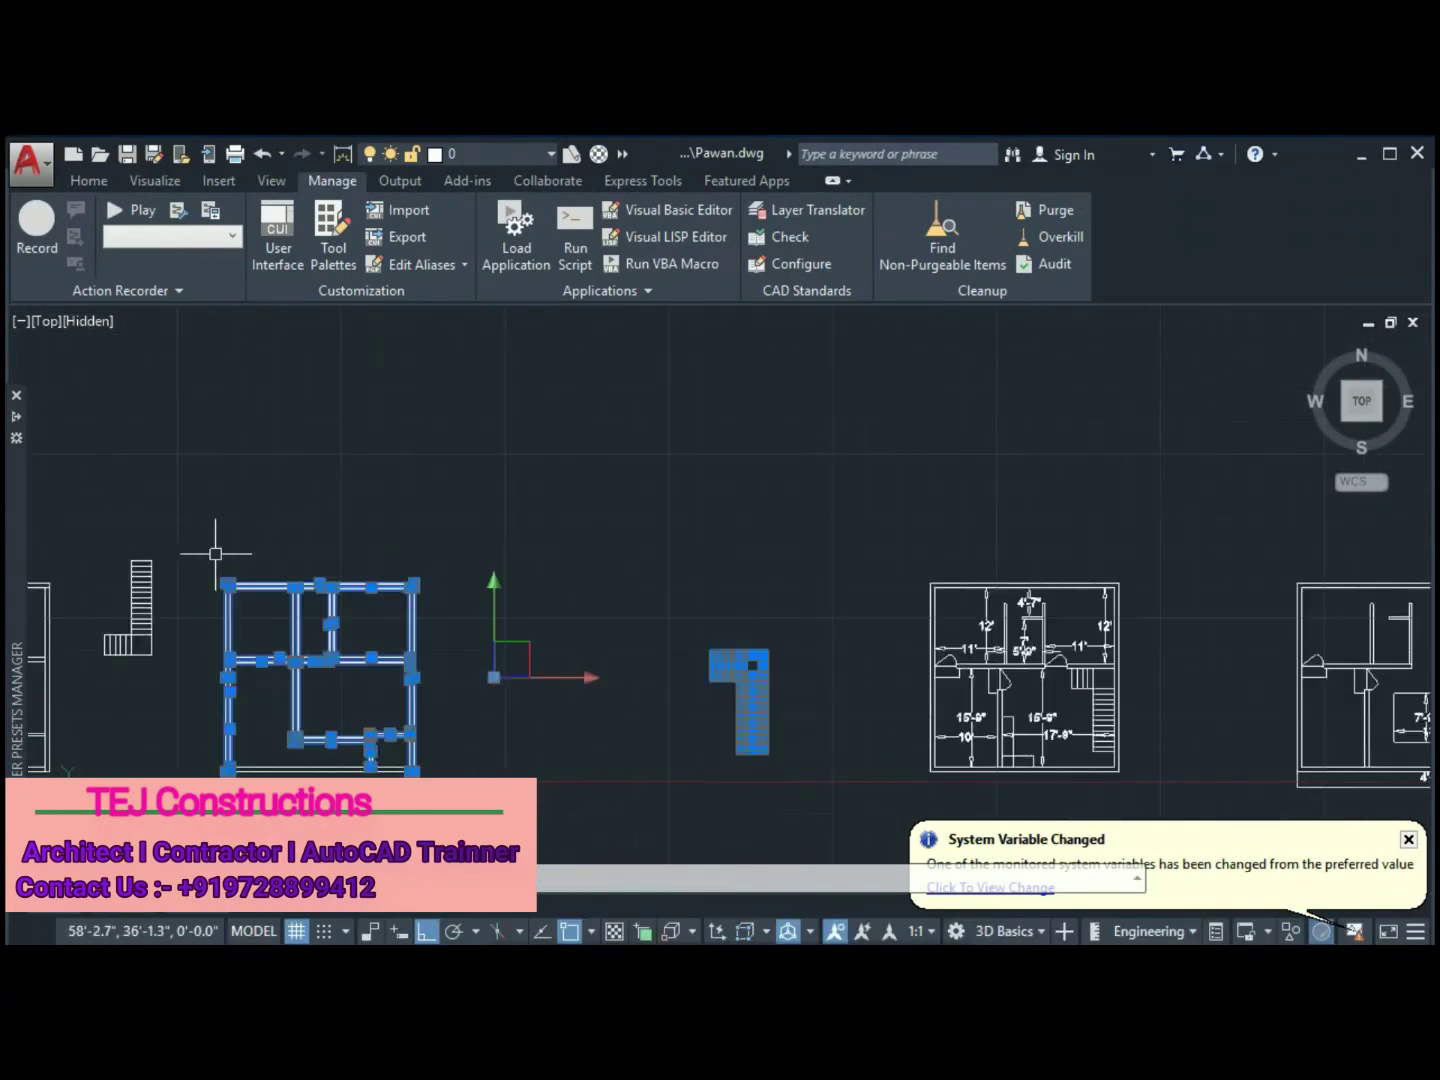
pyautogui.moveTo(257, 713); pyautogui.dragTo(691, 716, button='middle')
pyautogui.scroll(-3, 691, 716)
pyautogui.write('co')
pyautogui.press('Return')
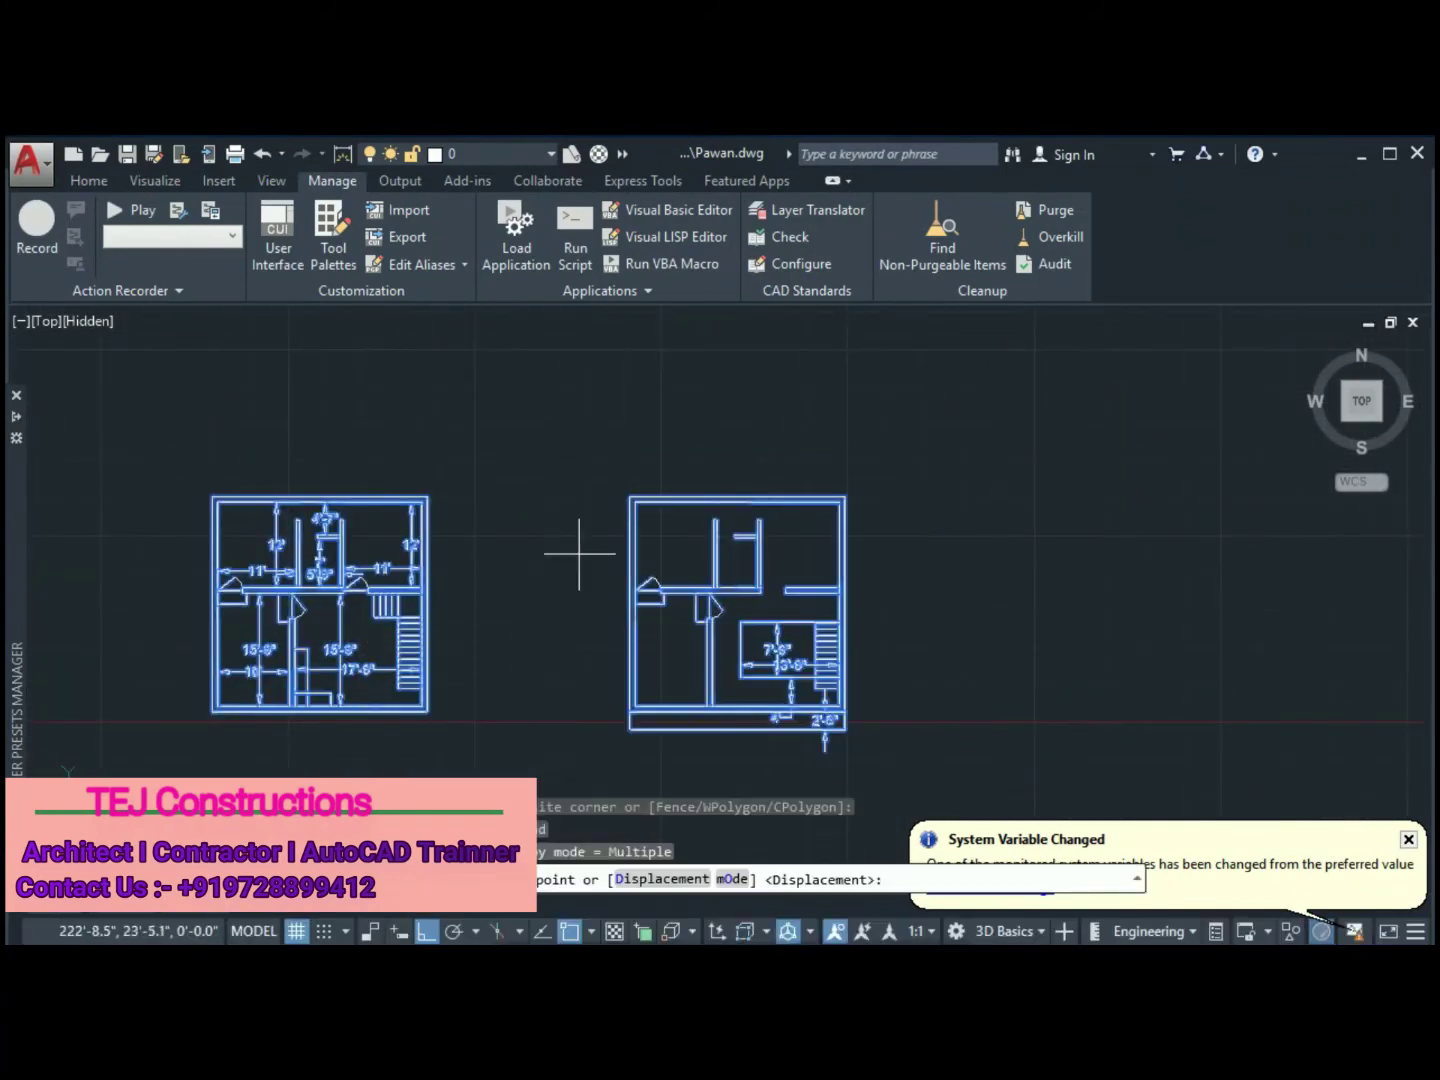
pyautogui.click(578, 556)
pyautogui.click(632, 437)
pyautogui.press('Escape')
# Select the dimensions on both copied plans for removal
pyautogui.moveTo(631, 438); pyautogui.dragTo(1100, 528, button='middle')
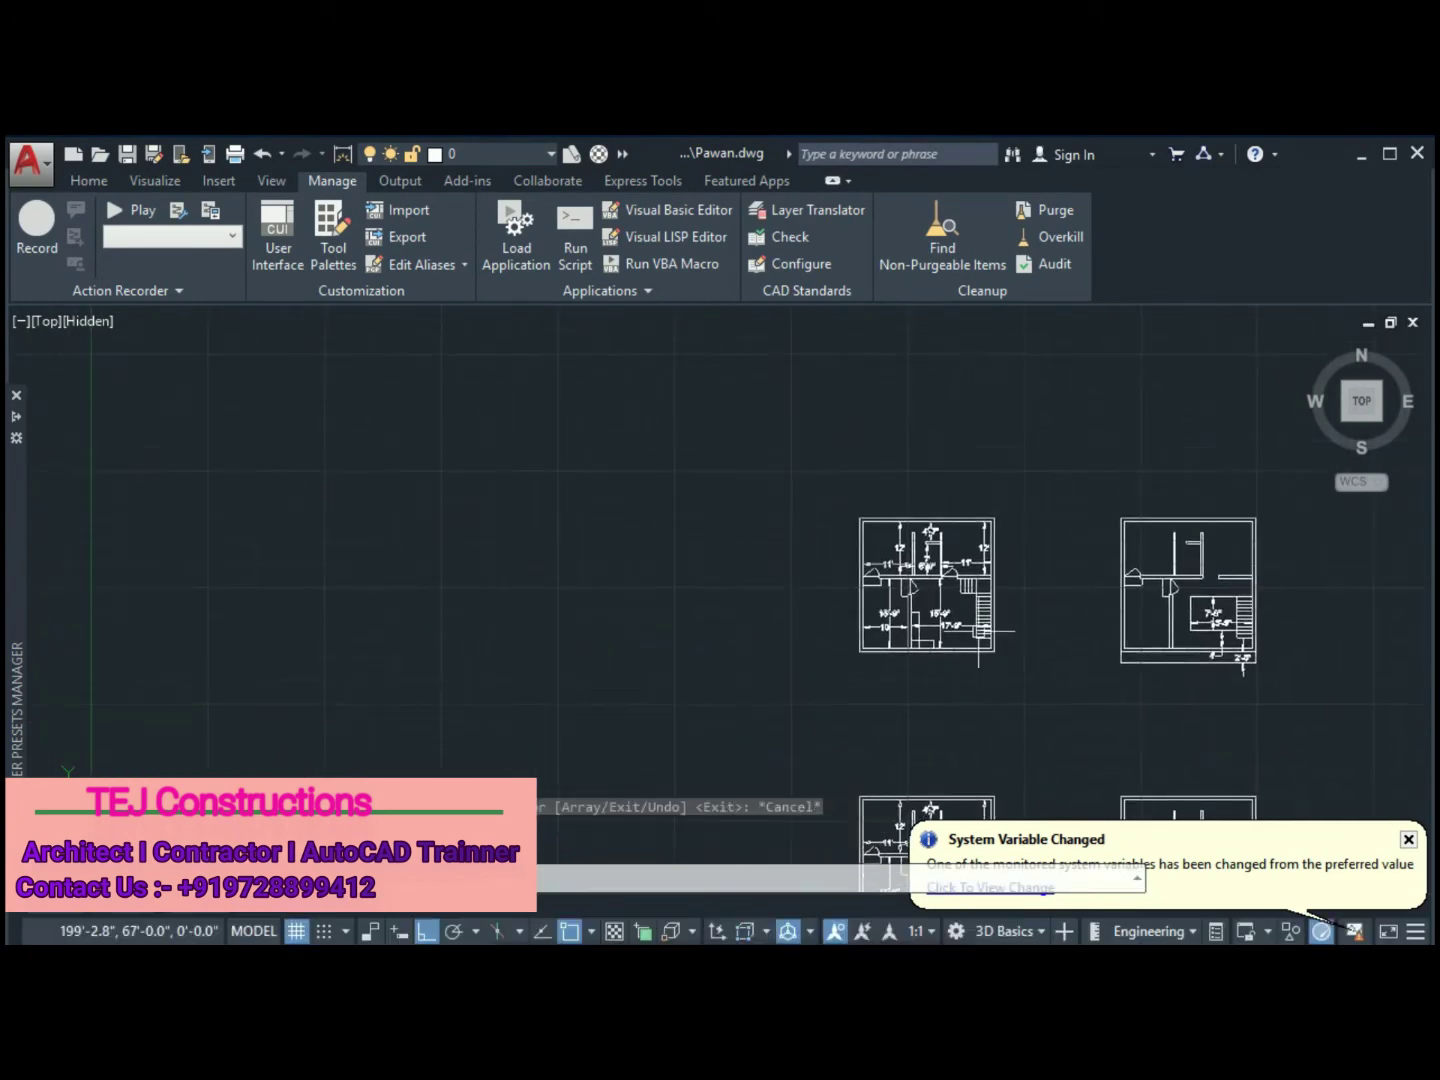
pyautogui.scroll(5, 616, 536)
pyautogui.scroll(2, 616, 535)
pyautogui.click(615, 536)
pyautogui.scroll(-5, 615, 536)
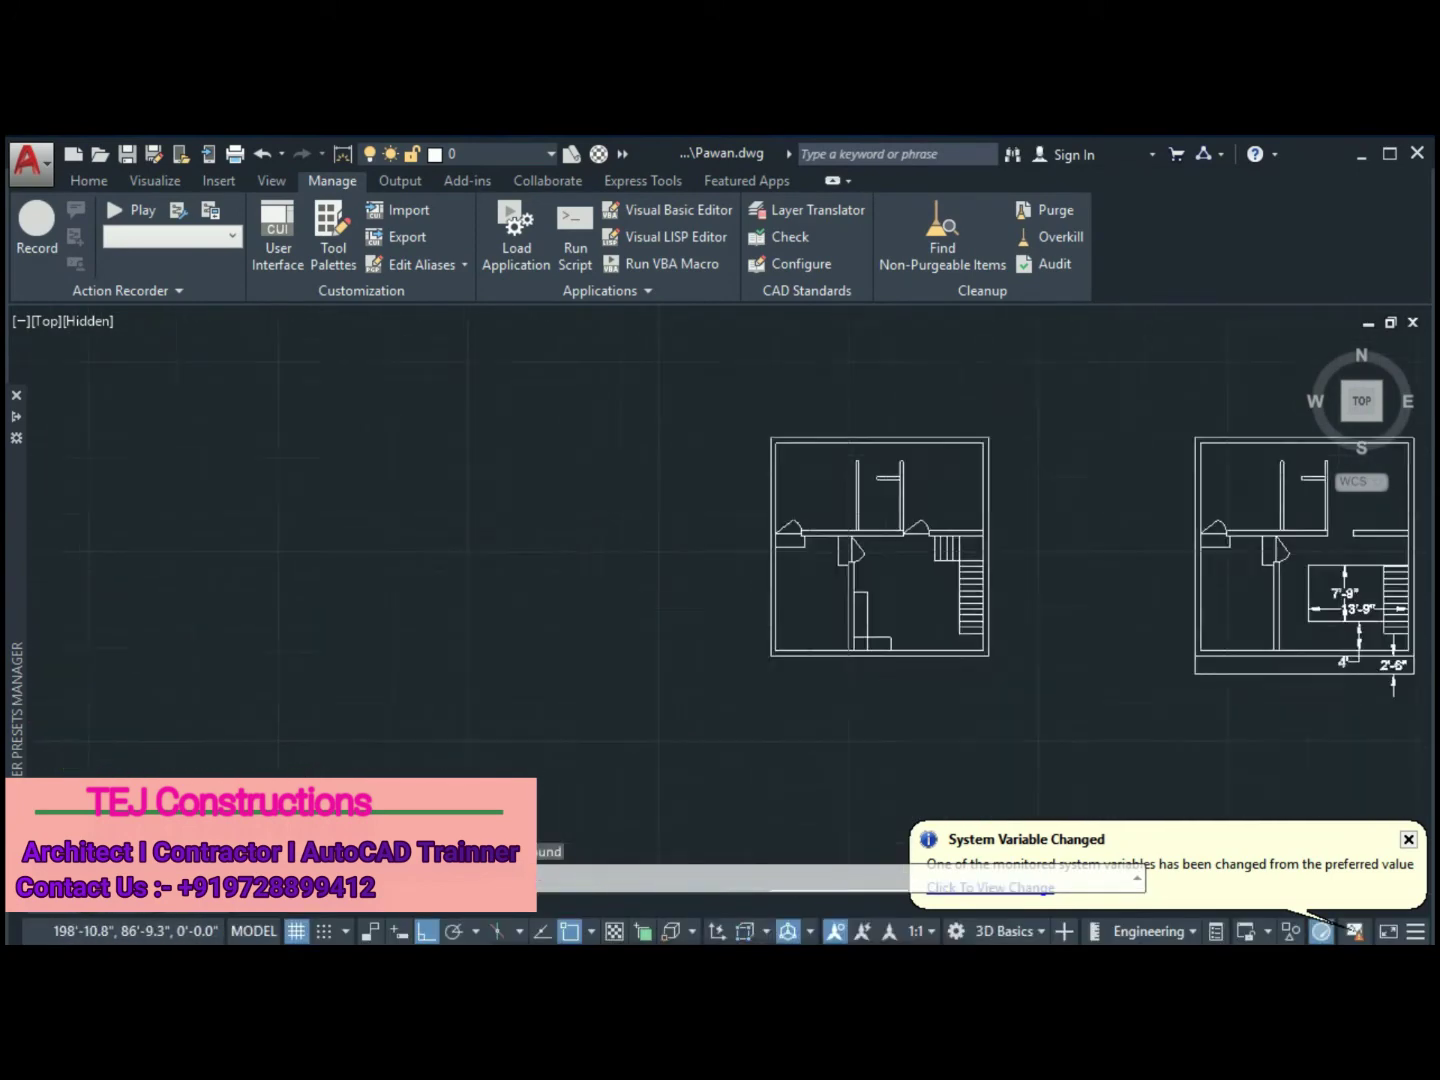
pyautogui.scroll(5, 967, 651)
pyautogui.scroll(-5, 966, 650)
pyautogui.scroll(1, 1163, 616)
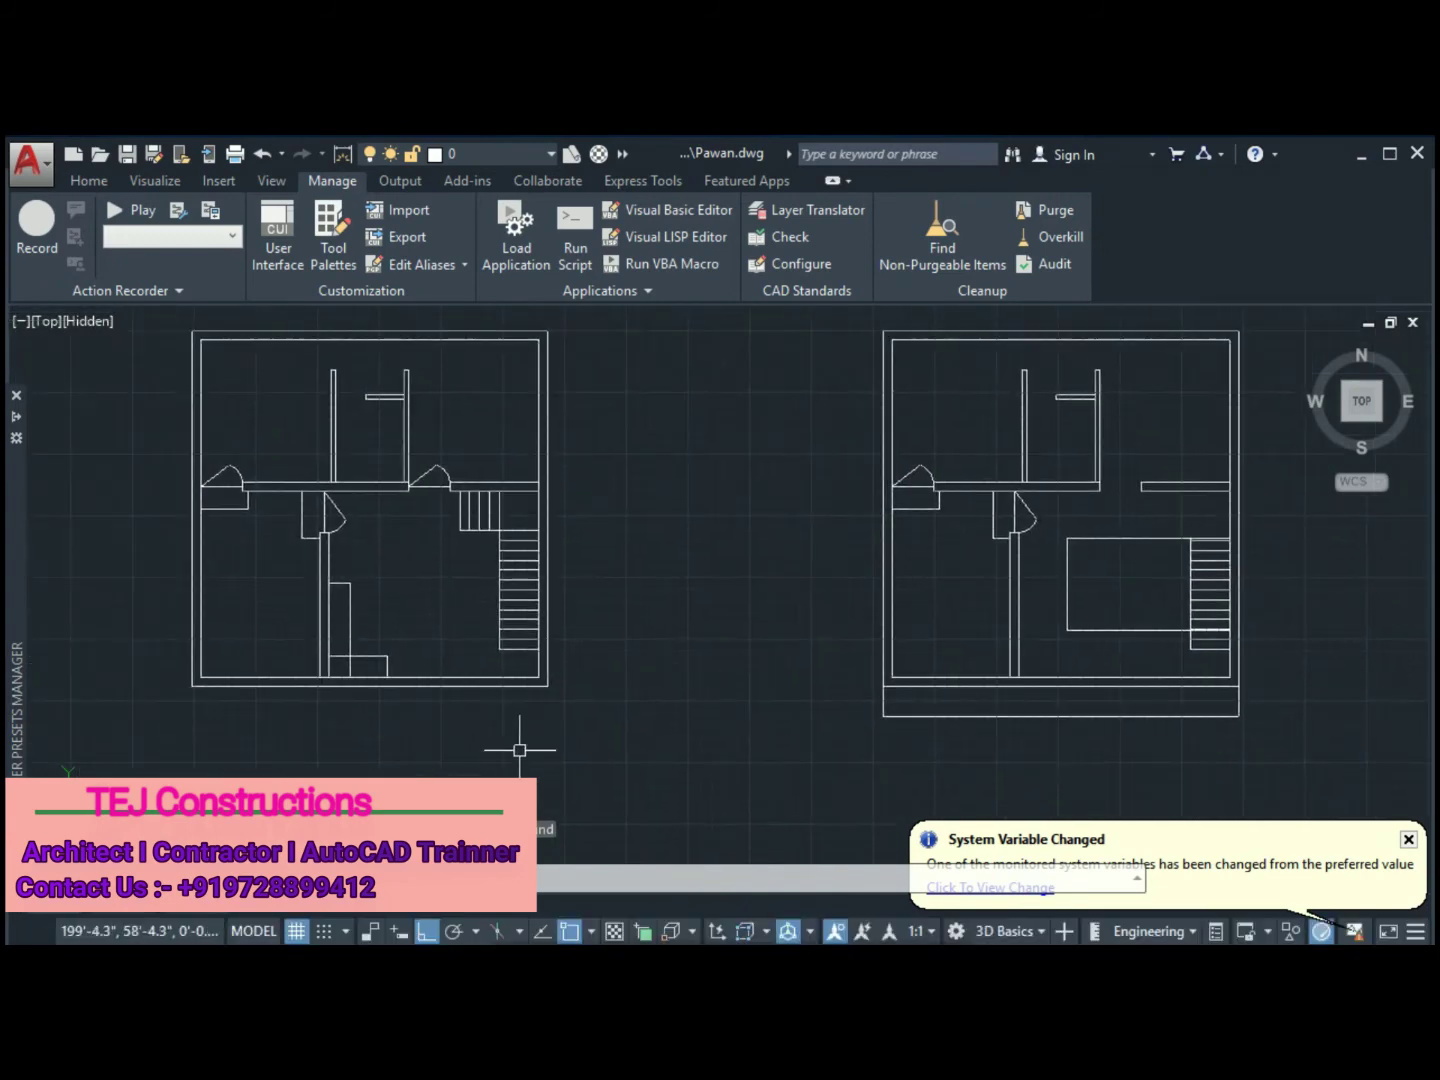
pyautogui.scroll(-2, 521, 734)
pyautogui.scroll(5, 720, 644)
# Add a three-line label reading Drawing Room, Kitchen, Stairs
pyautogui.press('Return')
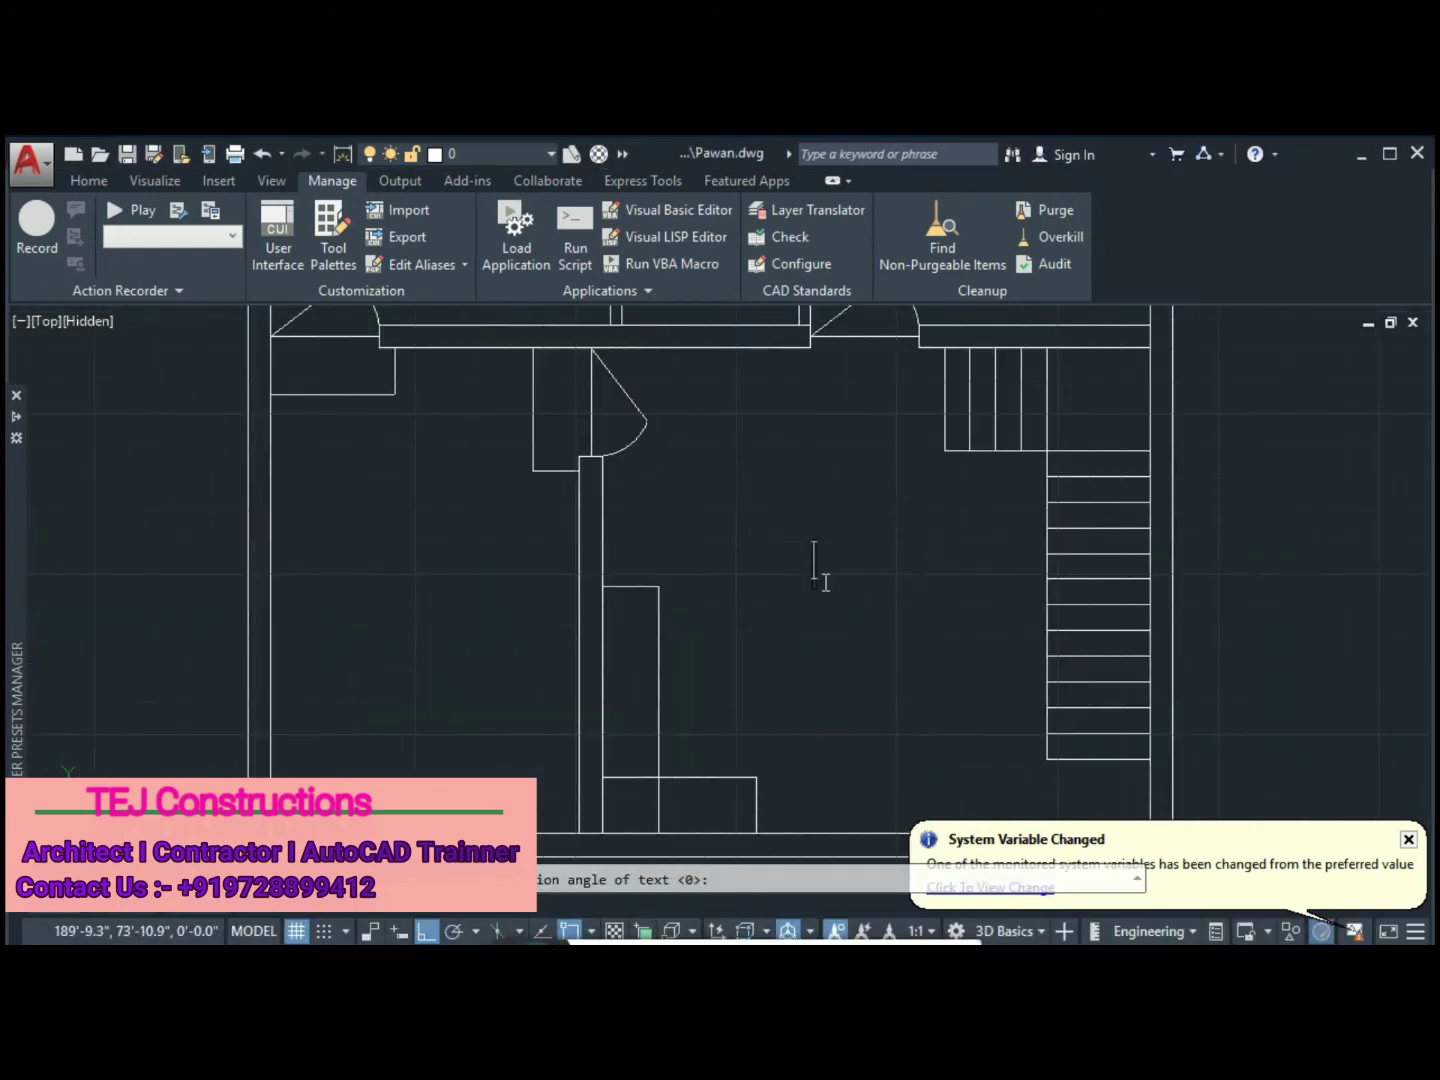
pyautogui.write('Drawing Room')
pyautogui.press('Return')
pyautogui.write('Kit')
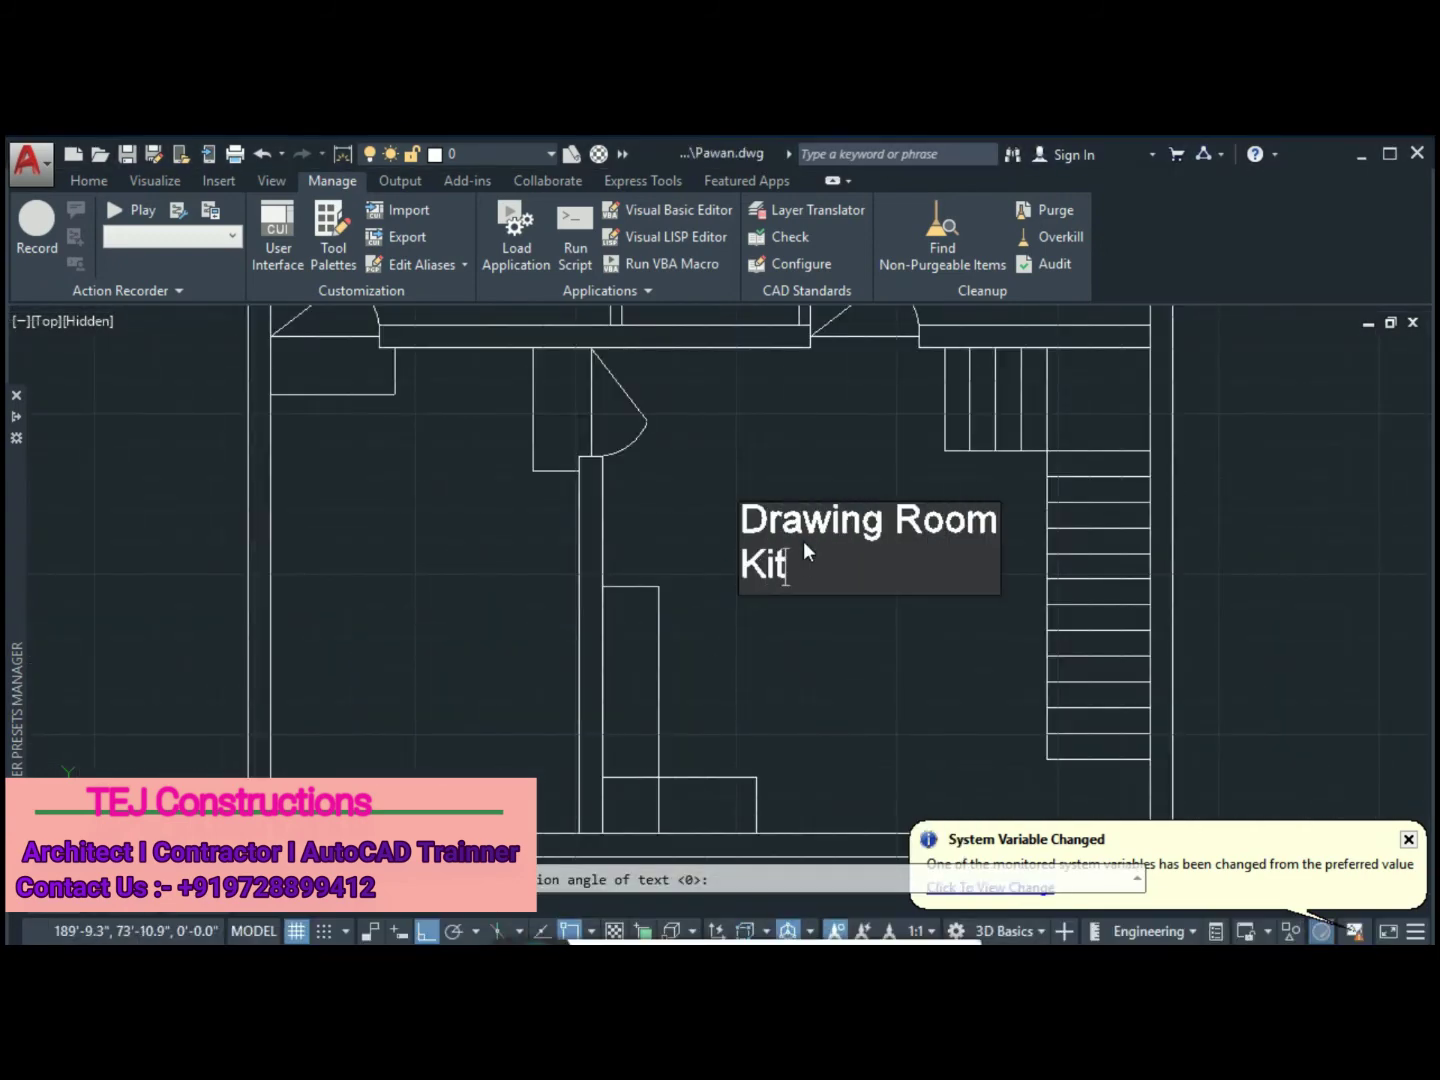
pyautogui.write('chen')
pyautogui.press('Return')
pyautogui.write('Stairs')
pyautogui.click(868, 658)
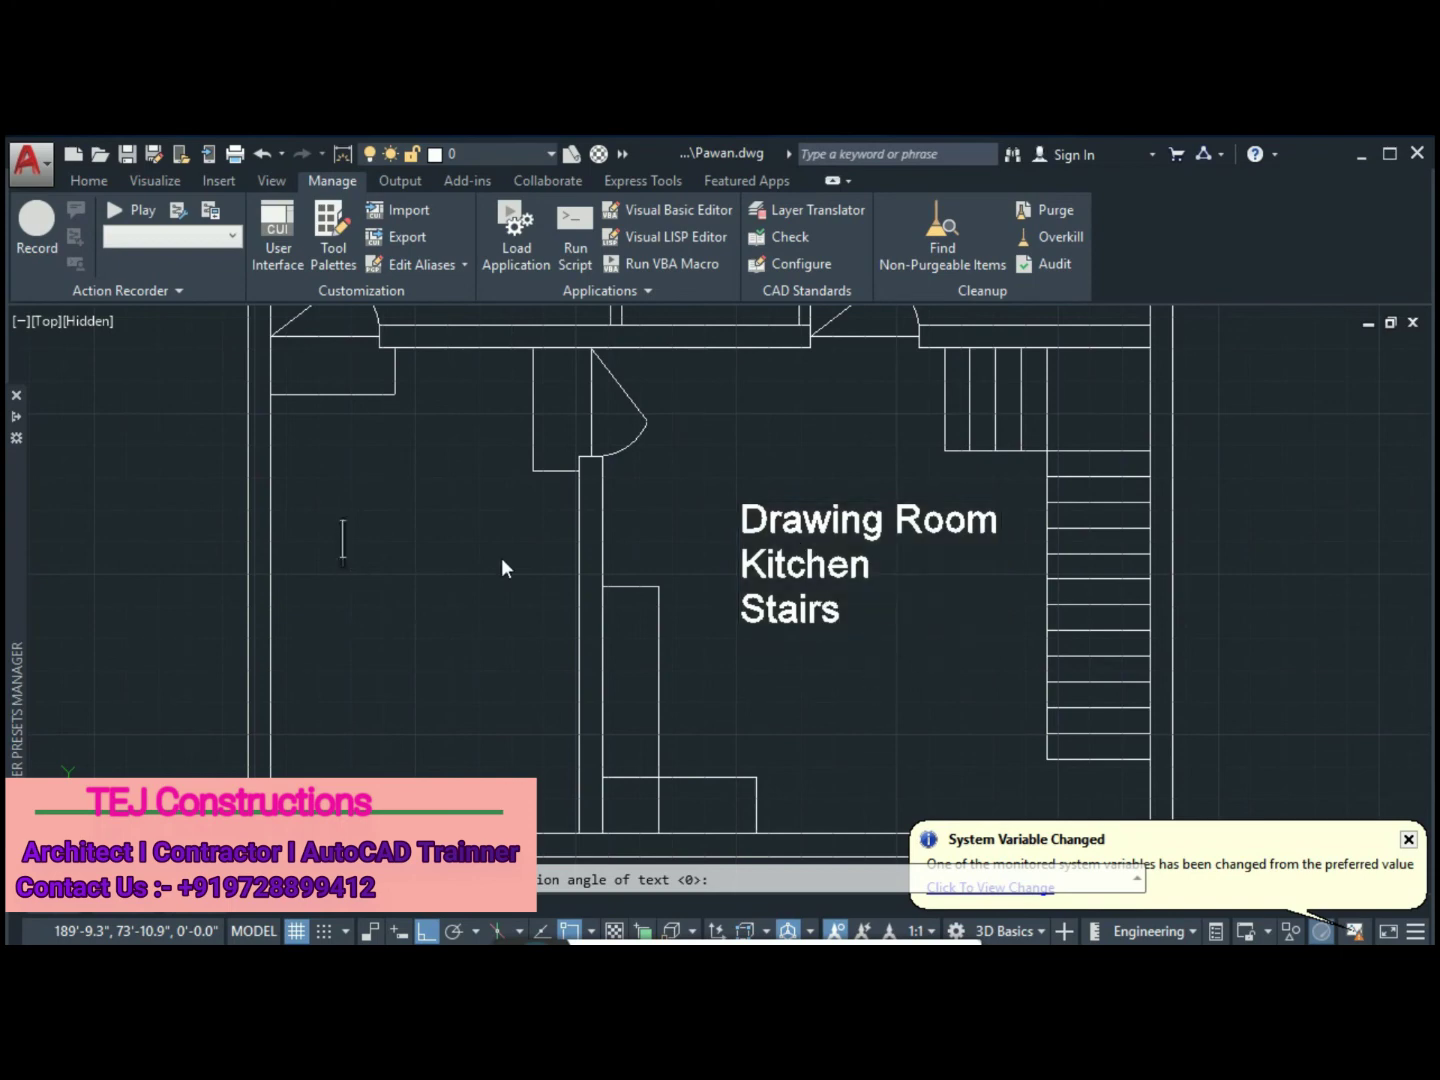
# Label the Parking area and the two Bed Rooms
pyautogui.write('Parking')
pyautogui.scroll(-5, 620, 713)
pyautogui.write('Be')
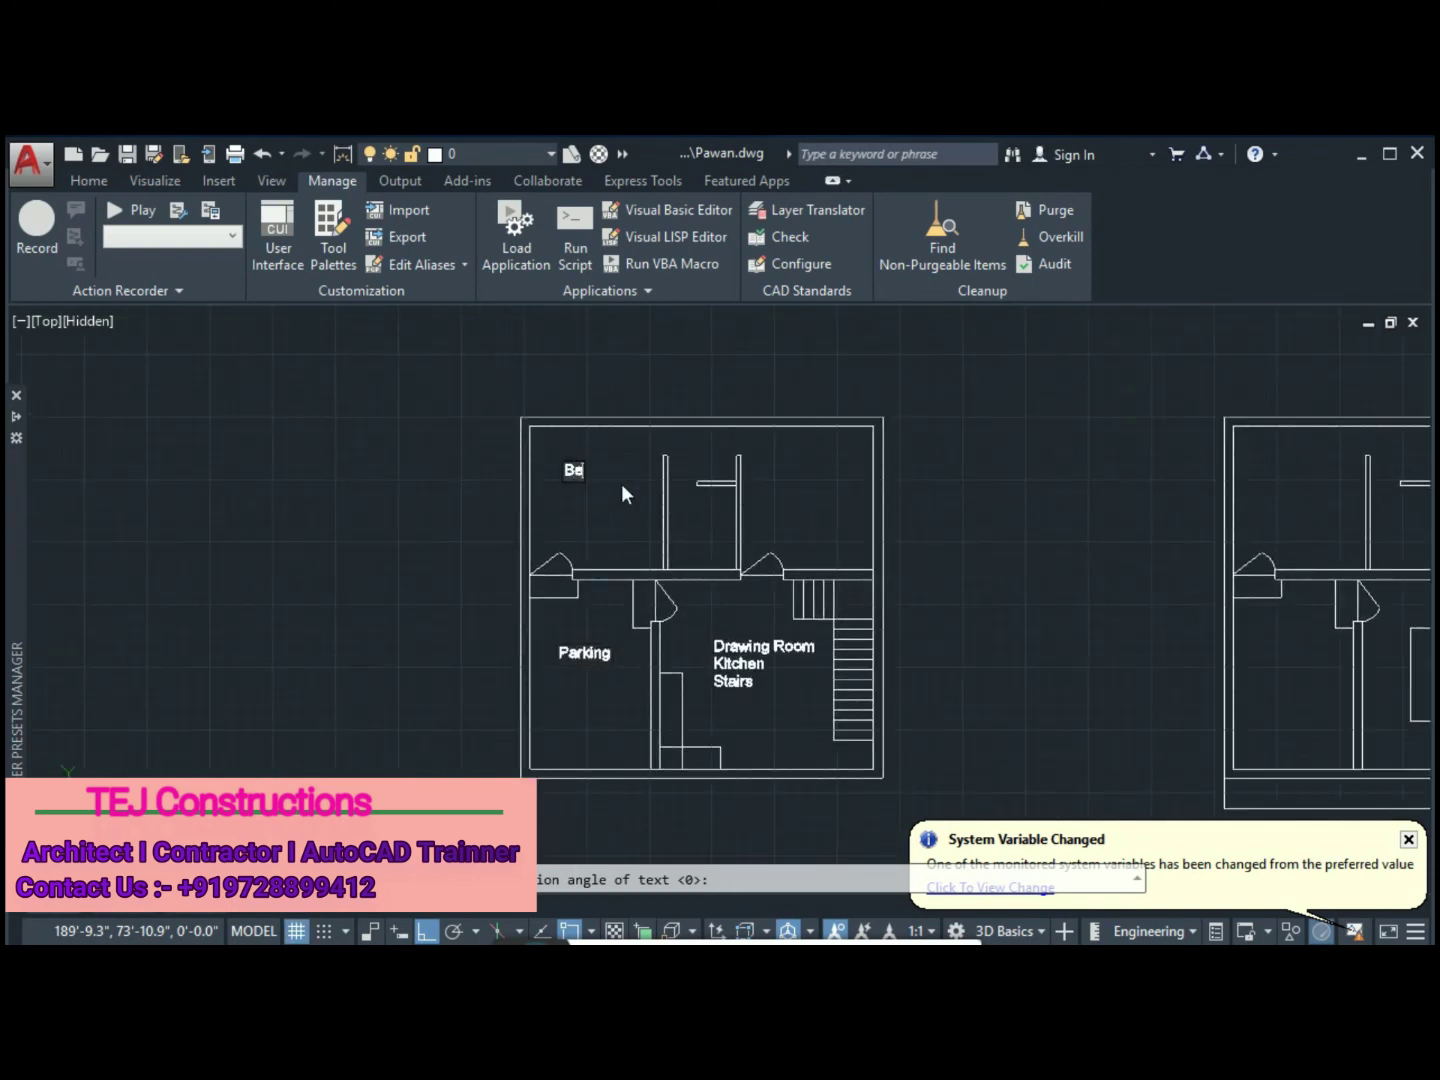
pyautogui.write('d Room')
pyautogui.click(778, 460)
pyautogui.write('oom')
# Label the Bath Room and the Changing Room above it
pyautogui.click(681, 503)
pyautogui.write('Bath')
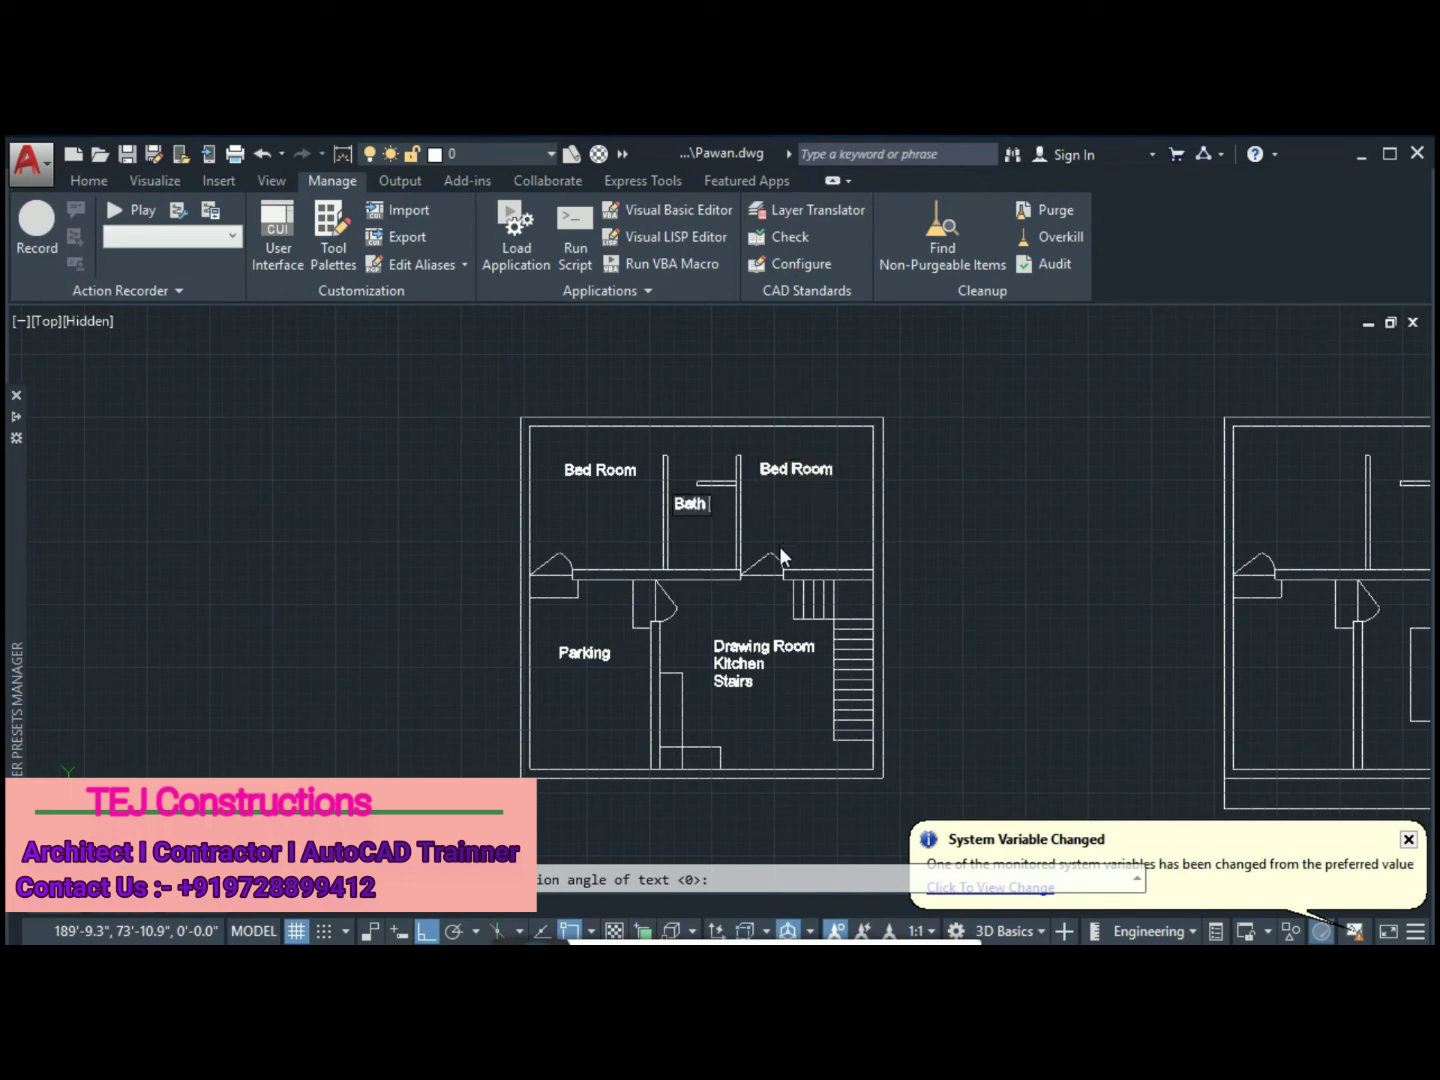
pyautogui.write(' Room')
pyautogui.press('Return')
pyautogui.click(683, 444)
pyautogui.write('Changing')
pyautogui.scroll(5, 782, 457)
pyautogui.scroll(-2, 782, 457)
pyautogui.press('Return')
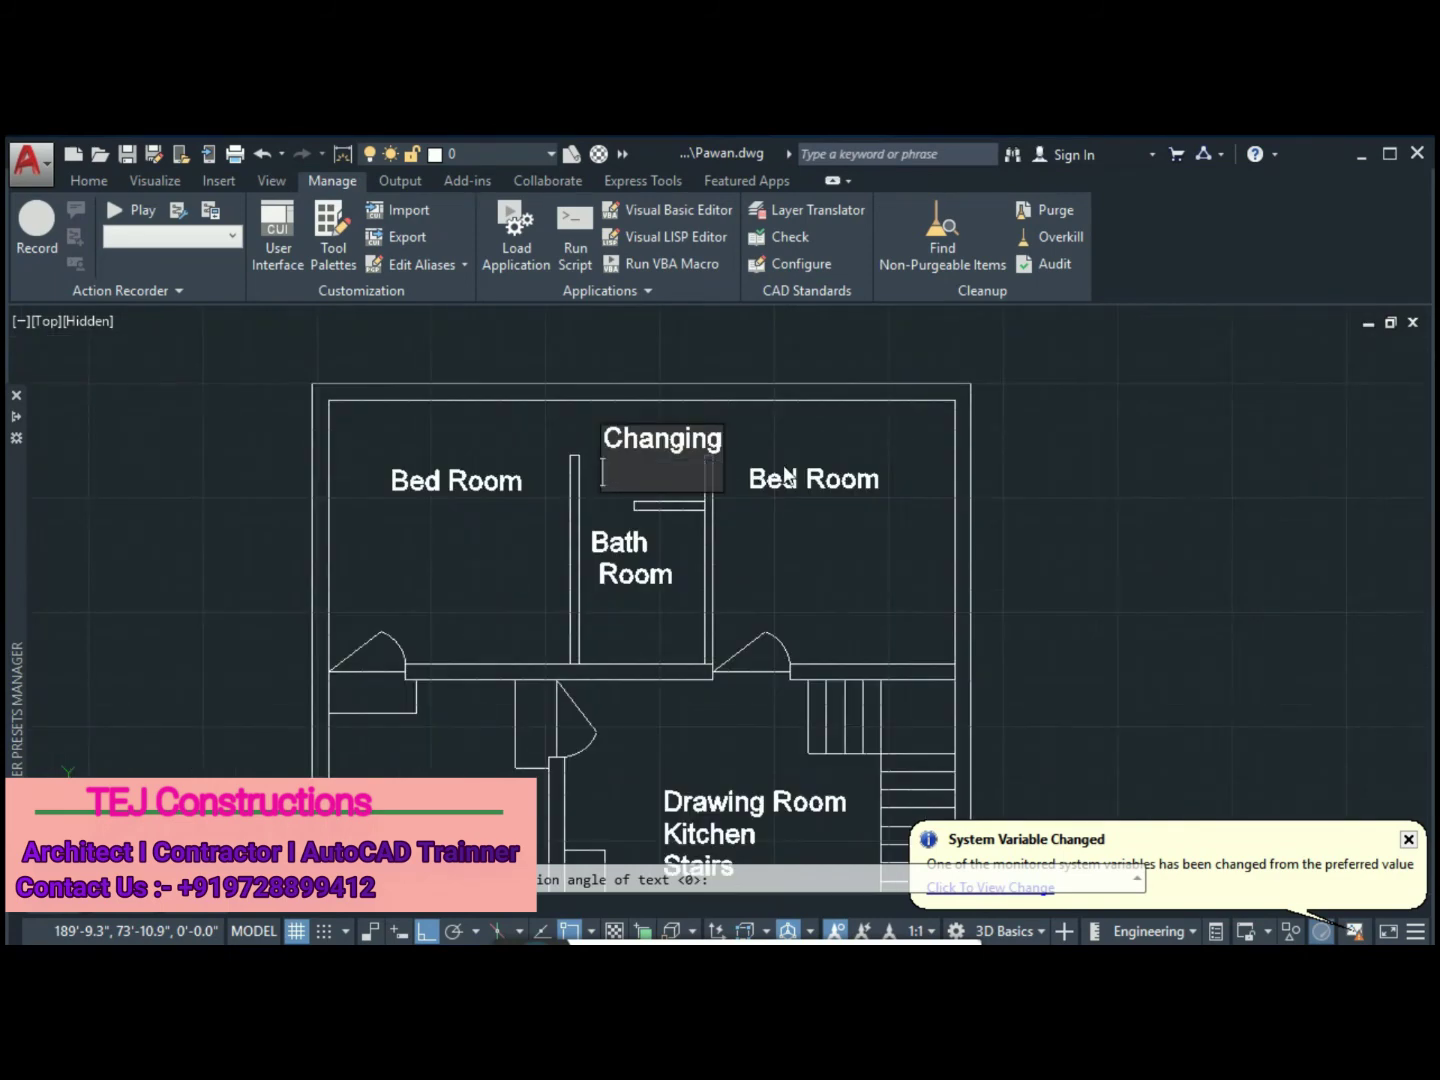
pyautogui.press('Return')
pyautogui.scroll(-5, 1111, 450)
# Rotate the selected room labels so they read horizontally
pyautogui.click(631, 606)
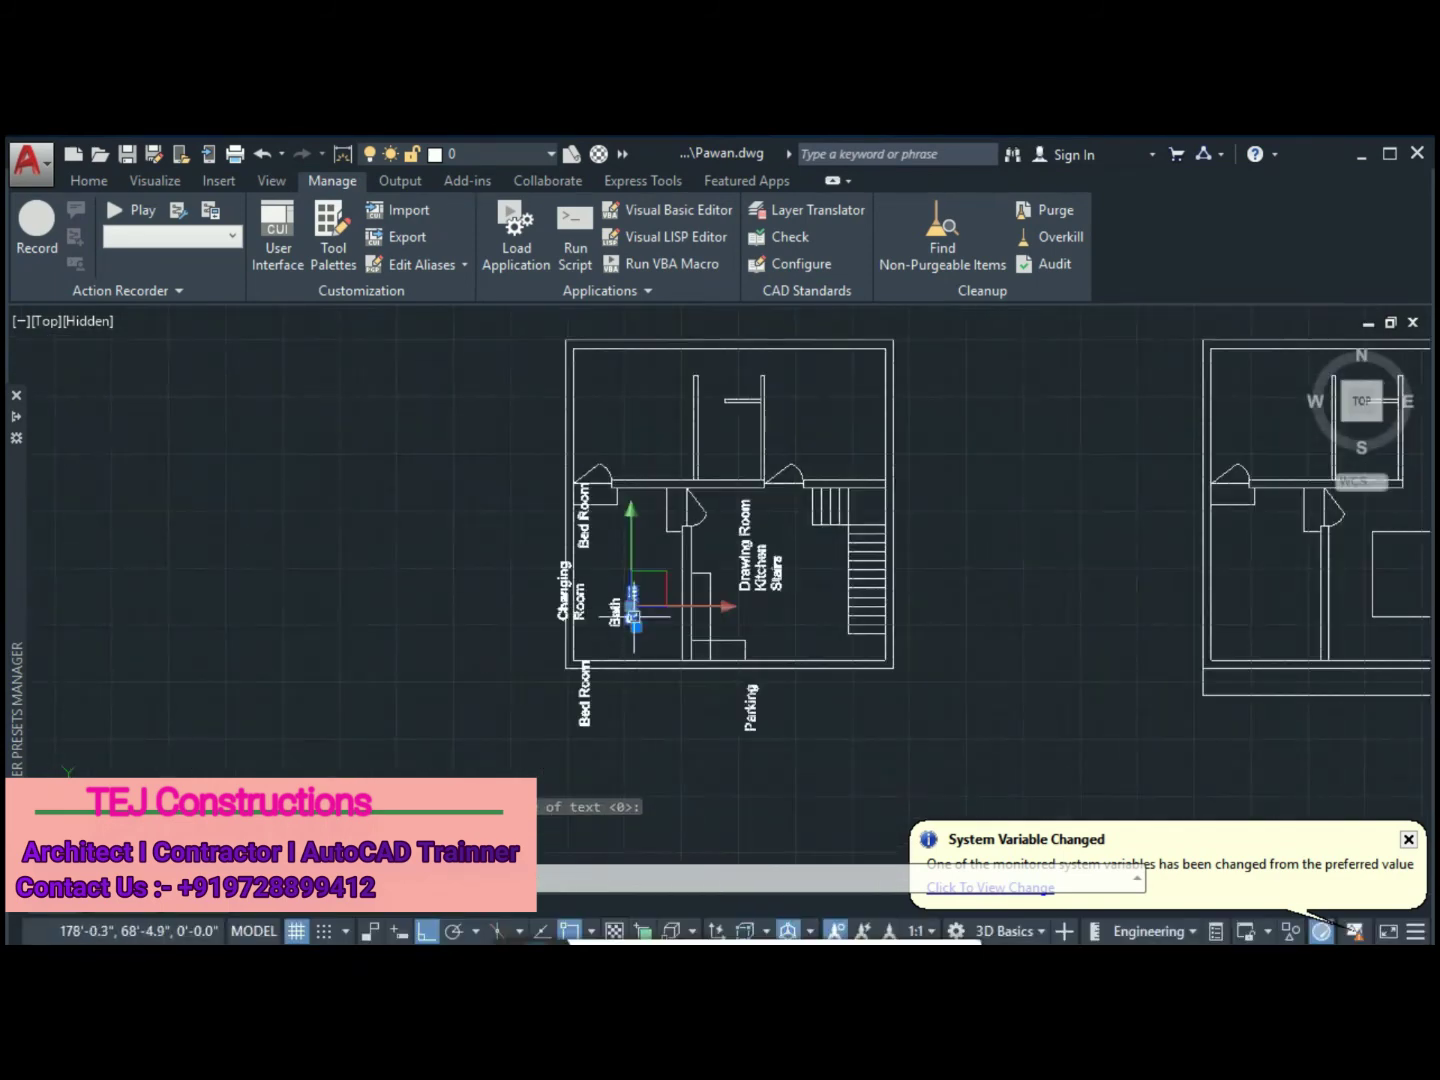
pyautogui.click(761, 551)
pyautogui.click(770, 712)
pyautogui.scroll(5, 617, 584)
pyautogui.scroll(-6, 616, 584)
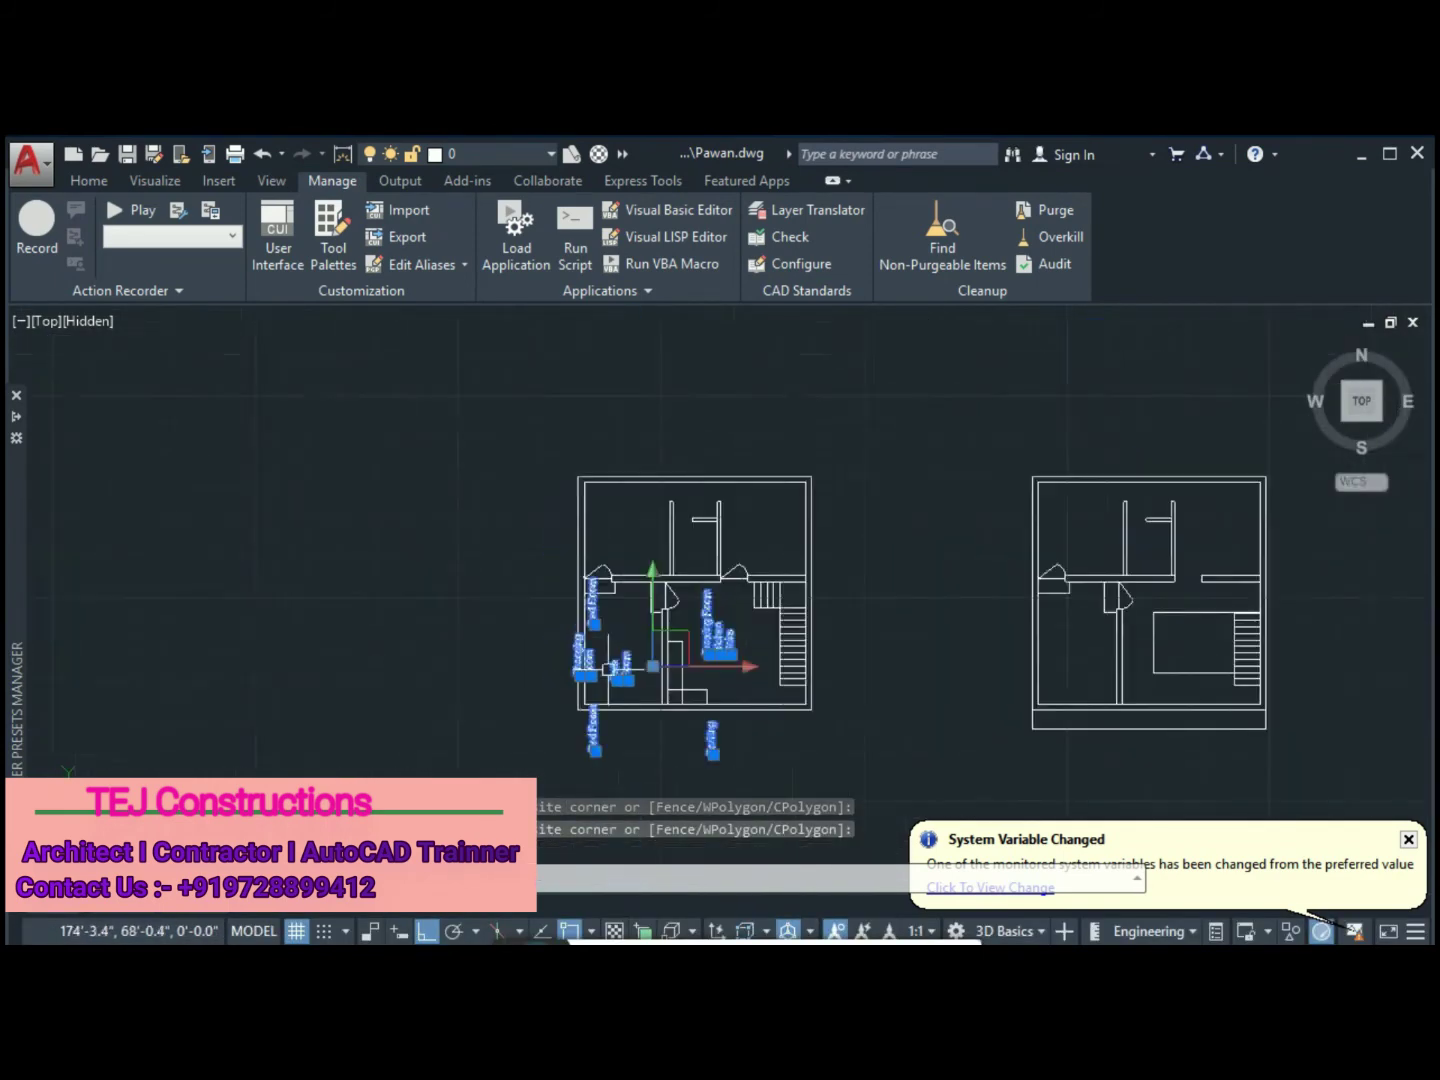
pyautogui.scroll(1, 700, 600)
pyautogui.write('ro')
pyautogui.press('Return')
pyautogui.click(687, 716)
pyautogui.scroll(-3, 546, 659)
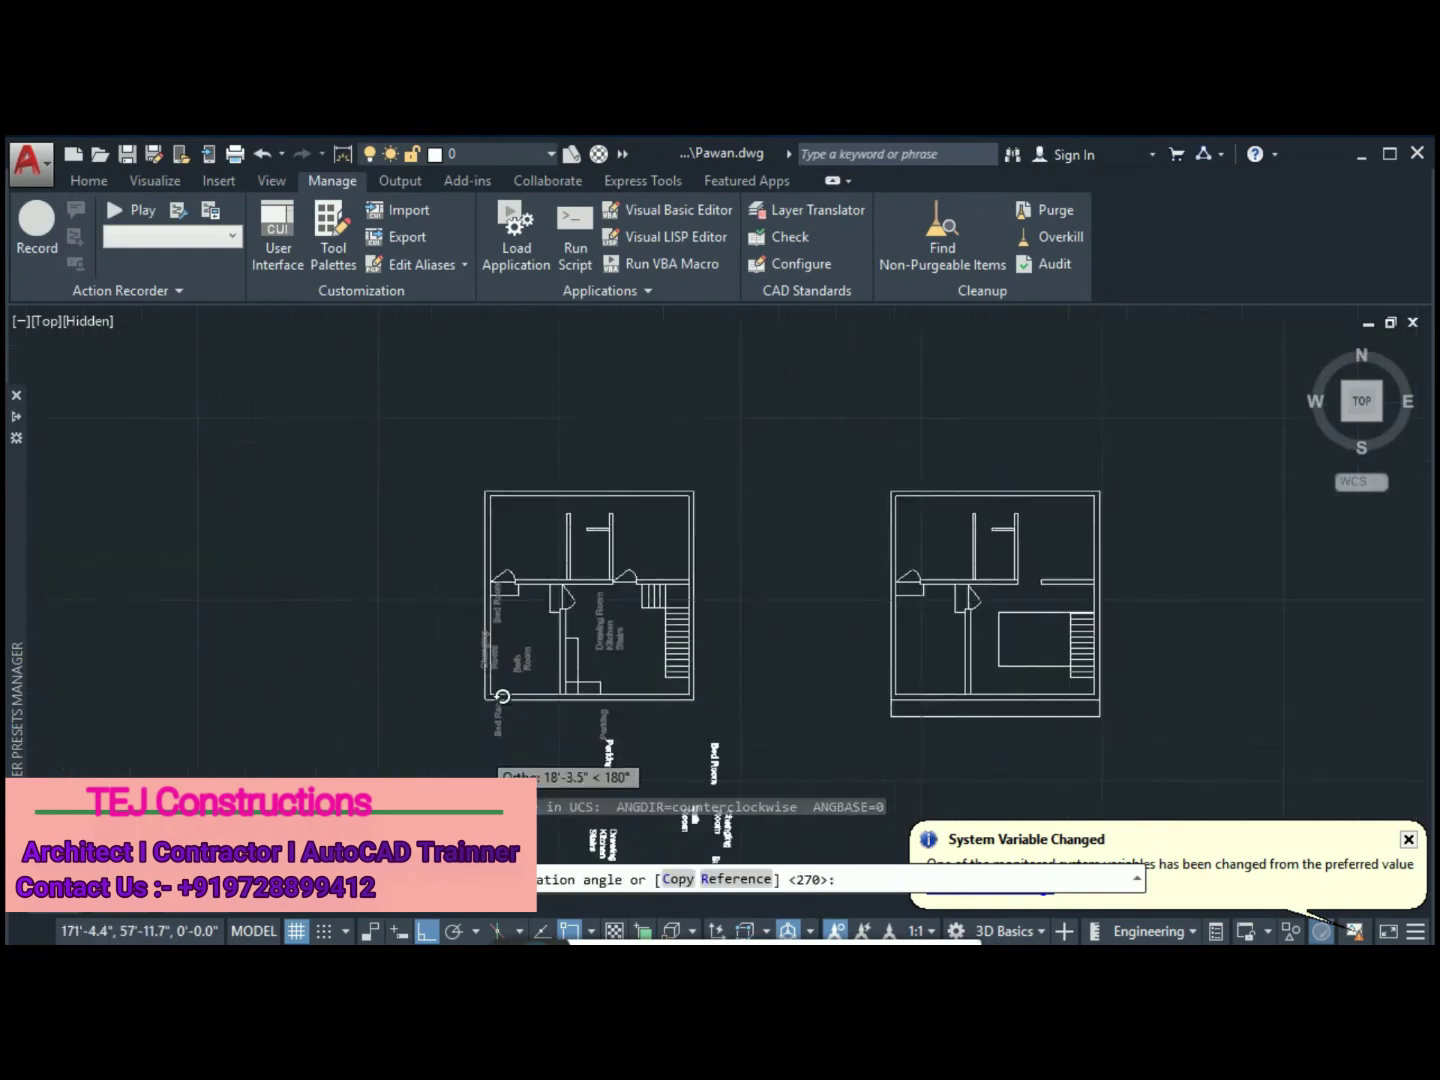
pyautogui.click(578, 659)
# Move the room labels up into the plan
pyautogui.scroll(5, 746, 667)
pyautogui.click(800, 760)
pyautogui.click(551, 370)
pyautogui.scroll(6, 578, 517)
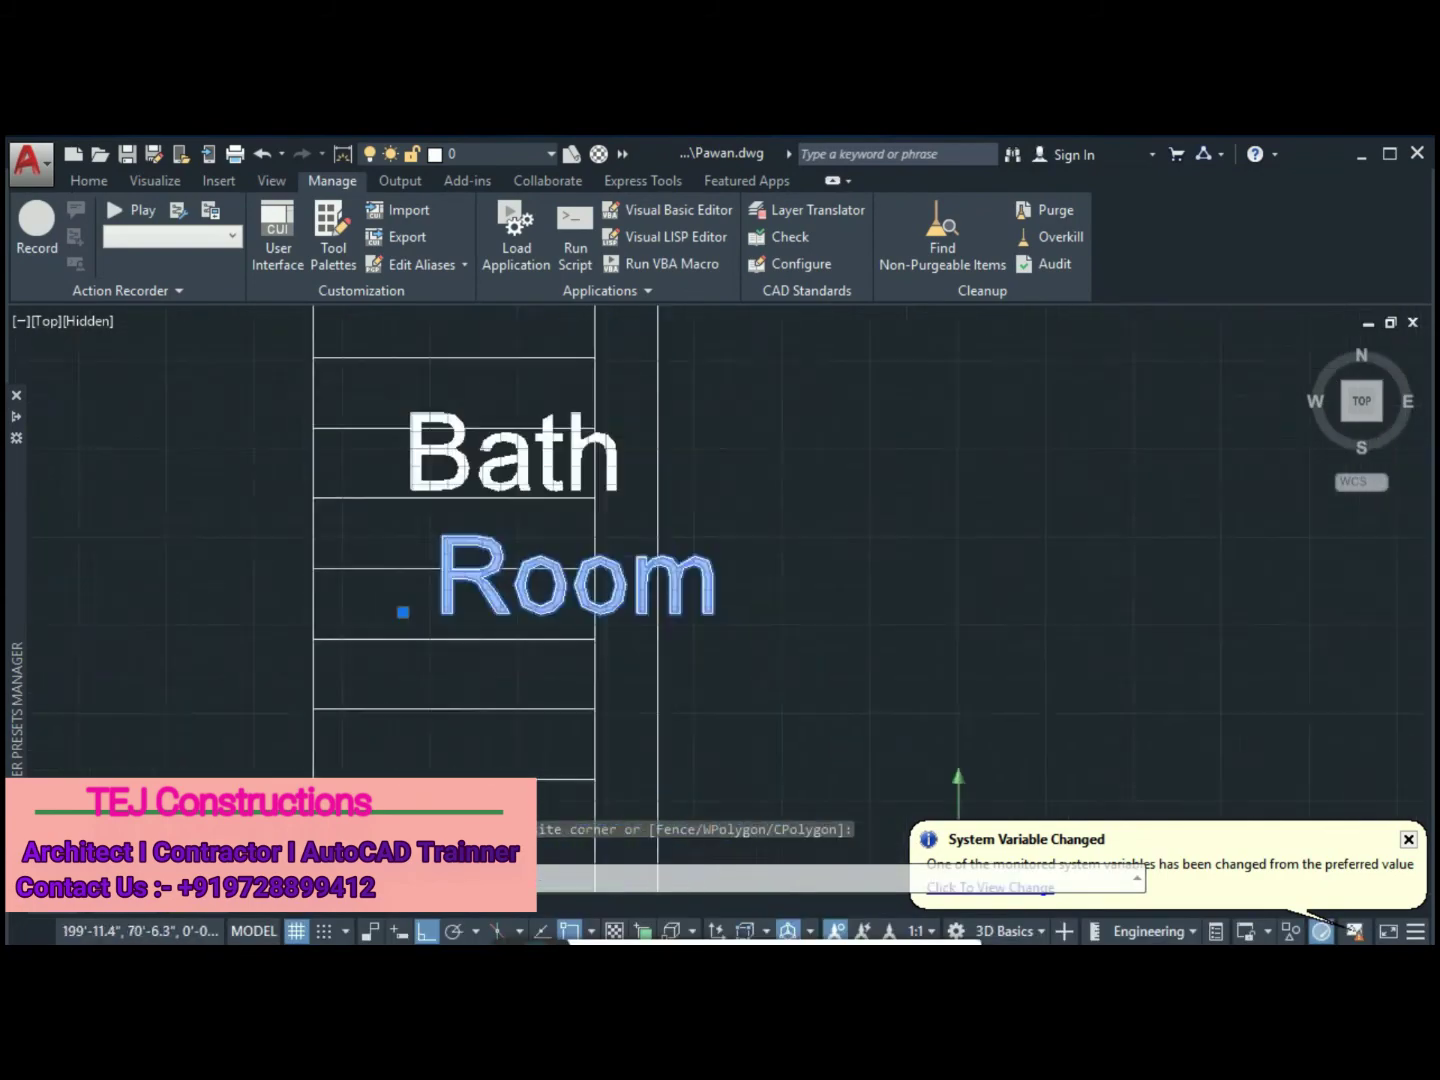
pyautogui.scroll(-5, 628, 477)
pyautogui.scroll(-3, 707, 666)
pyautogui.write('m')
pyautogui.press('Return')
pyautogui.click(660, 692)
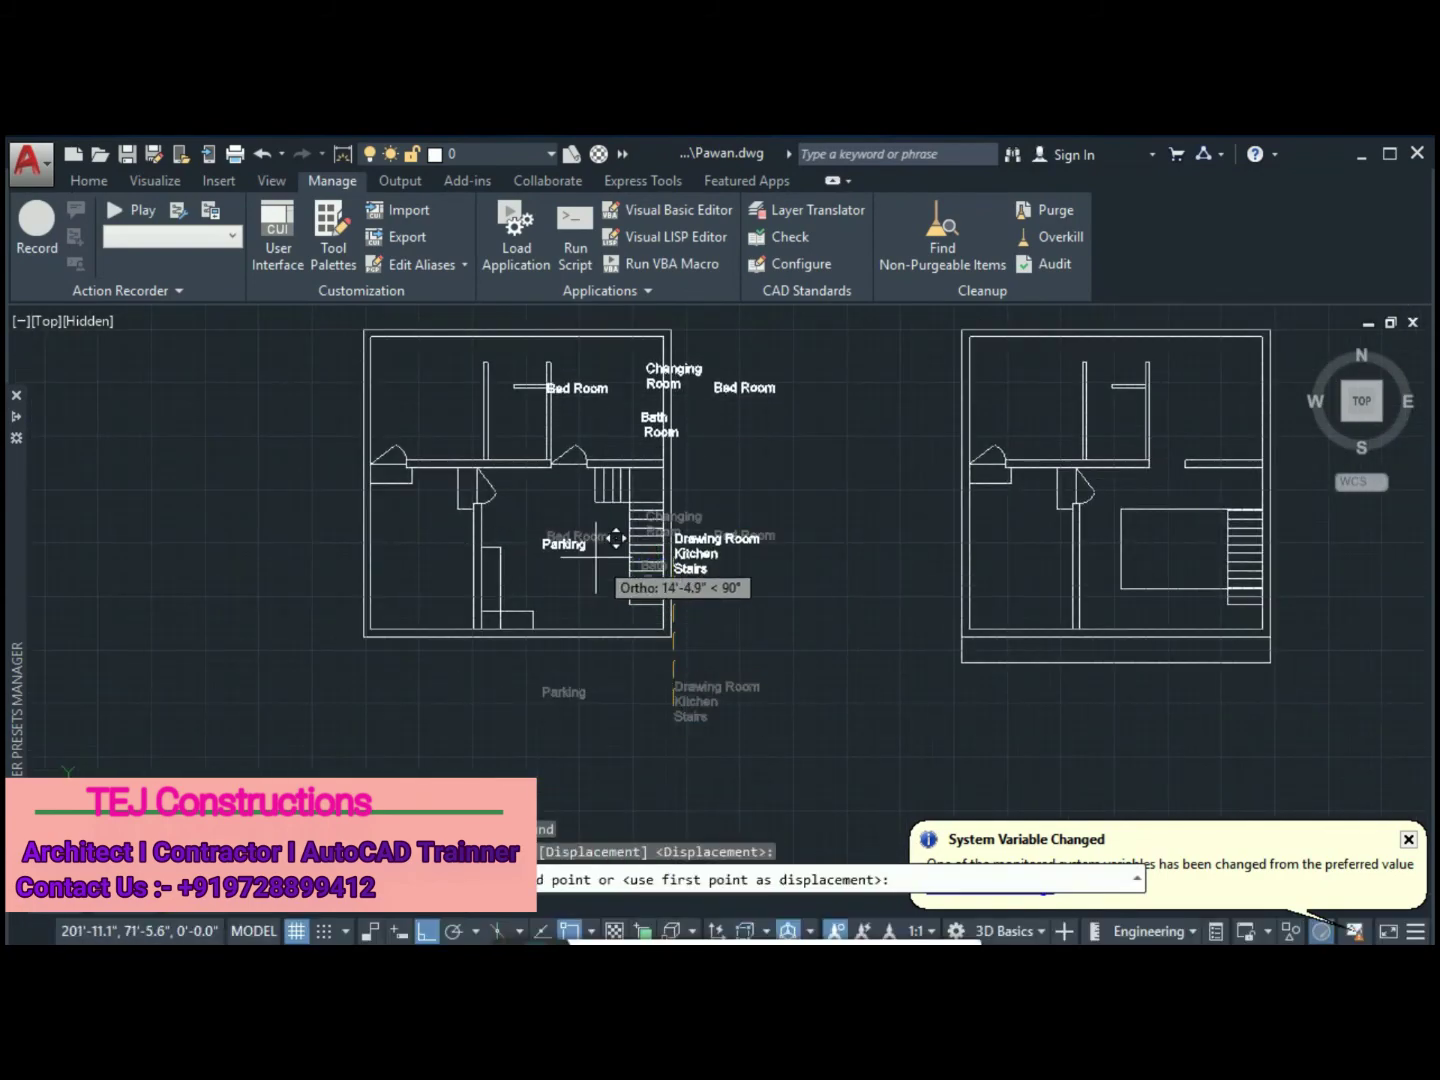
pyautogui.click(599, 545)
pyautogui.click(800, 595)
# Move the right-hand labels into the left plan, with Bath Room inside the bathroom
pyautogui.click(645, 336)
pyautogui.write('m')
pyautogui.press('Return')
pyautogui.click(541, 540)
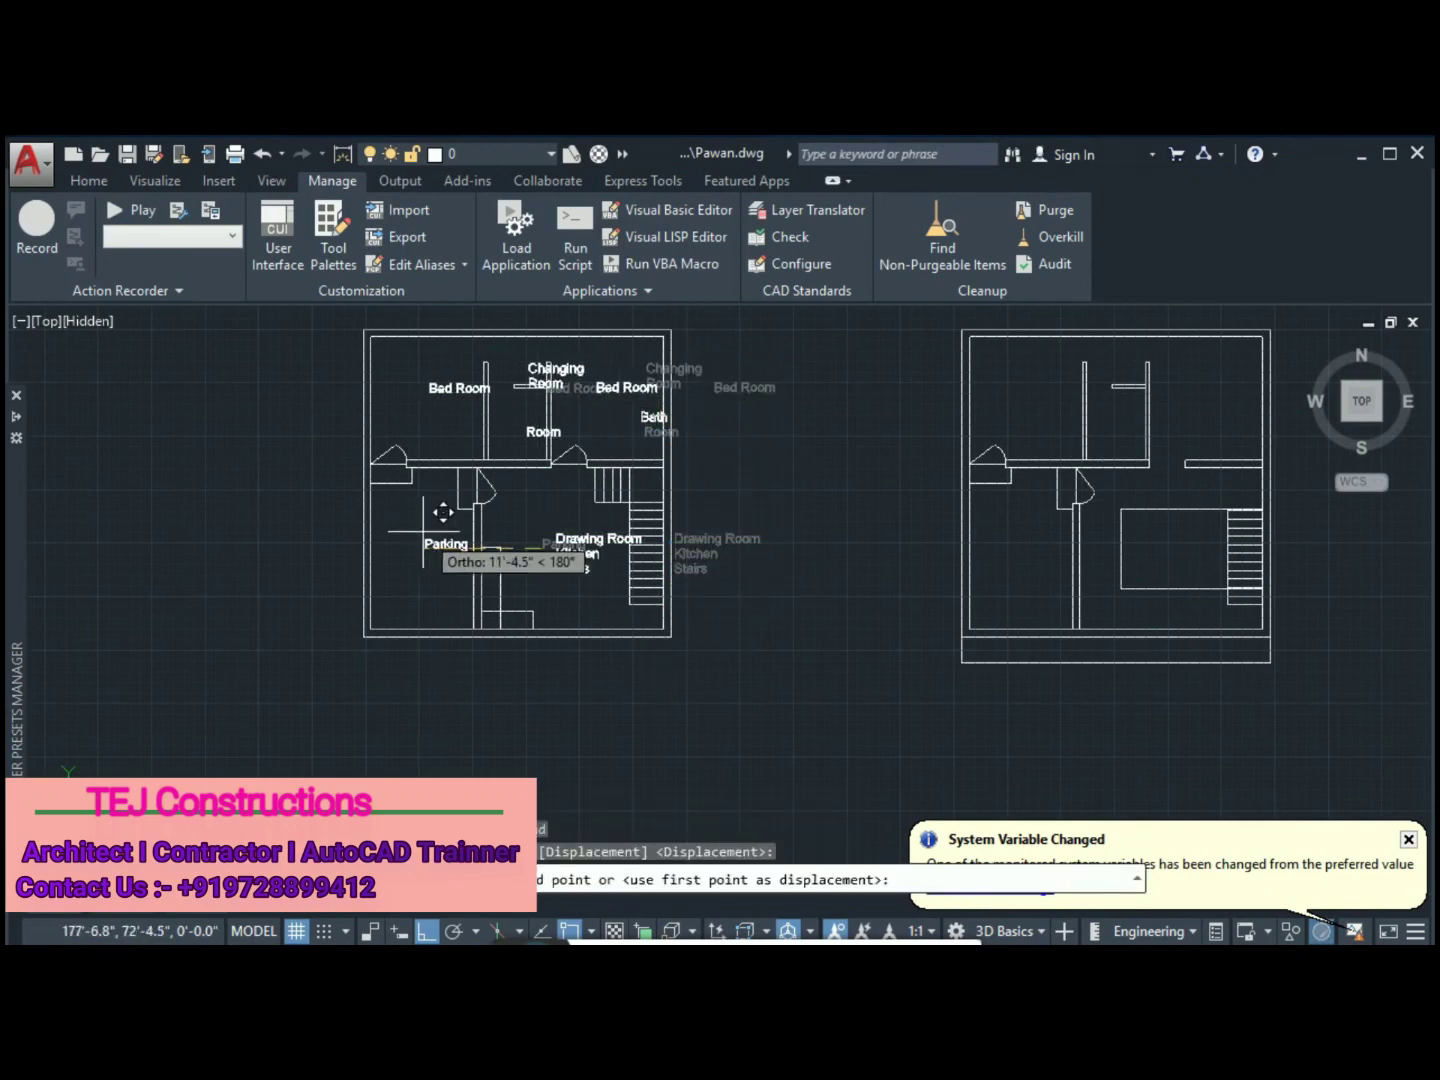
pyautogui.click(416, 498)
pyautogui.scroll(2, 667, 462)
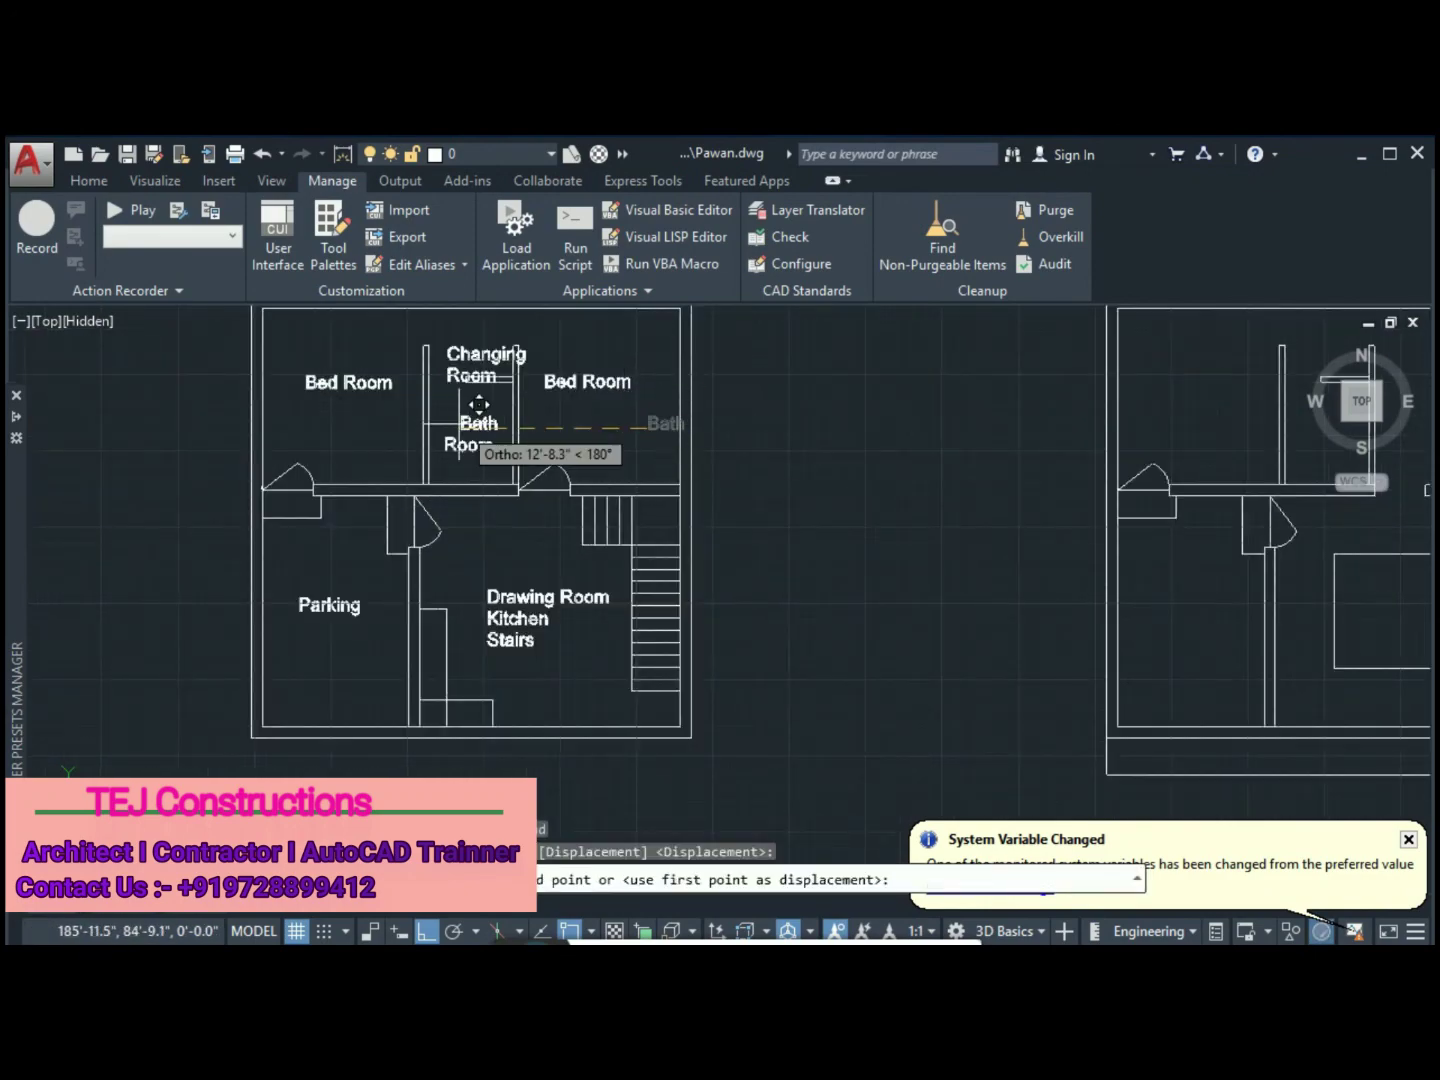
pyautogui.click(479, 404)
# Reposition the Changing Room label above the bathroom
pyautogui.scroll(3, 479, 404)
pyautogui.write('m')
pyautogui.press('Return')
pyautogui.click(400, 456)
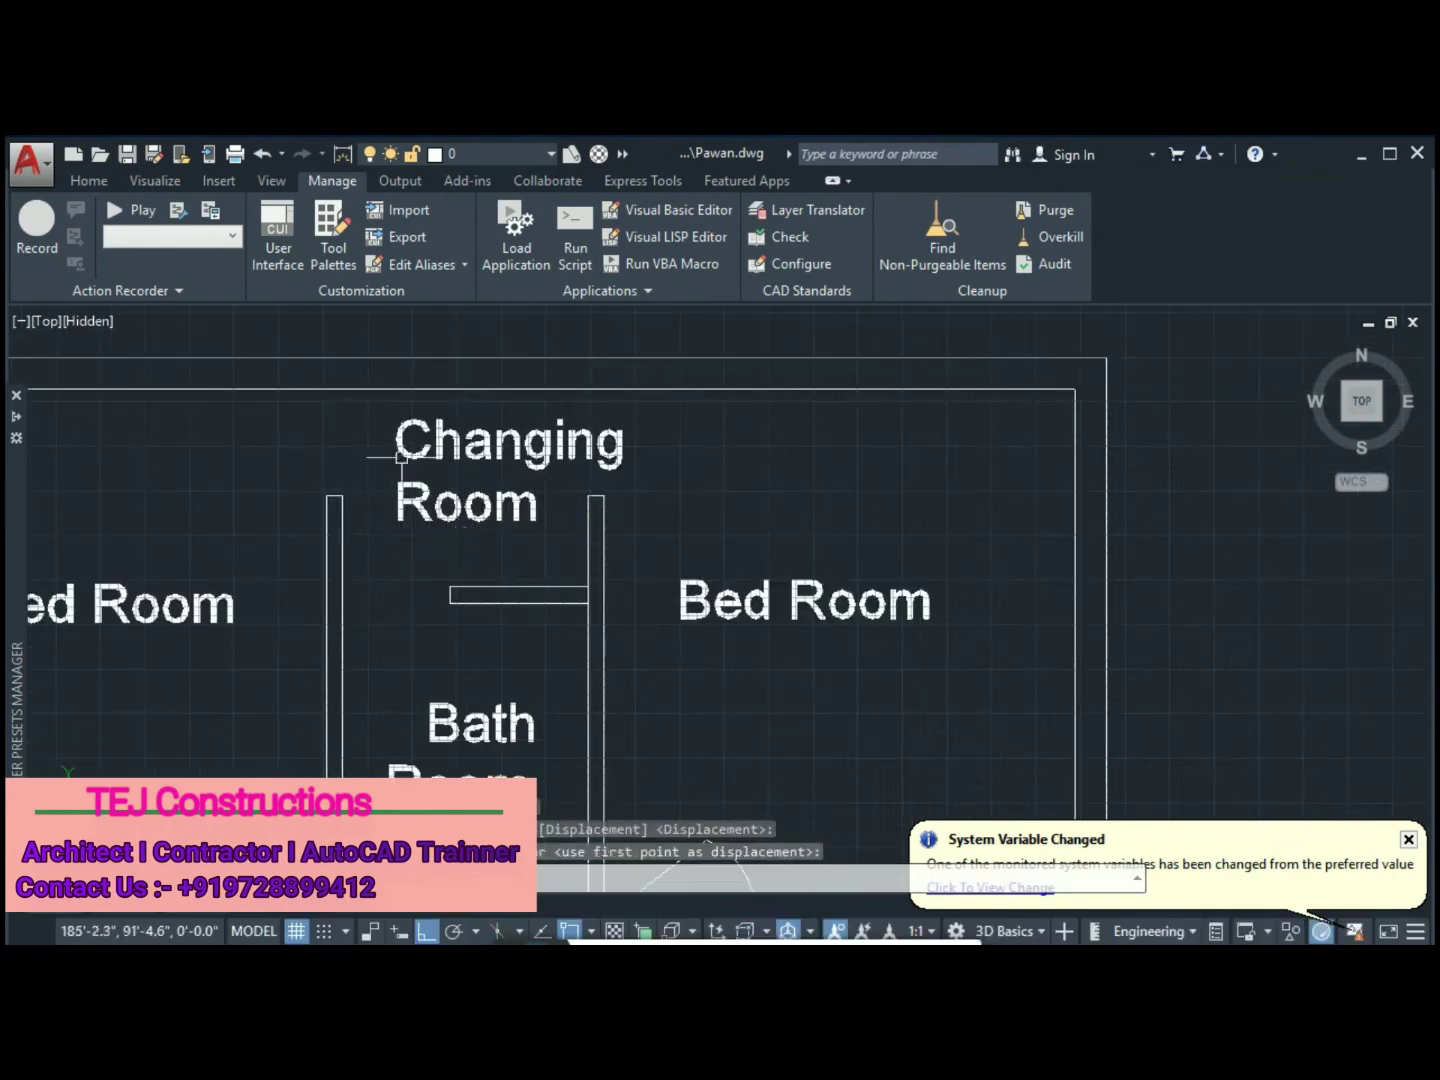
pyautogui.click(340, 440)
pyautogui.scroll(-5, 645, 430)
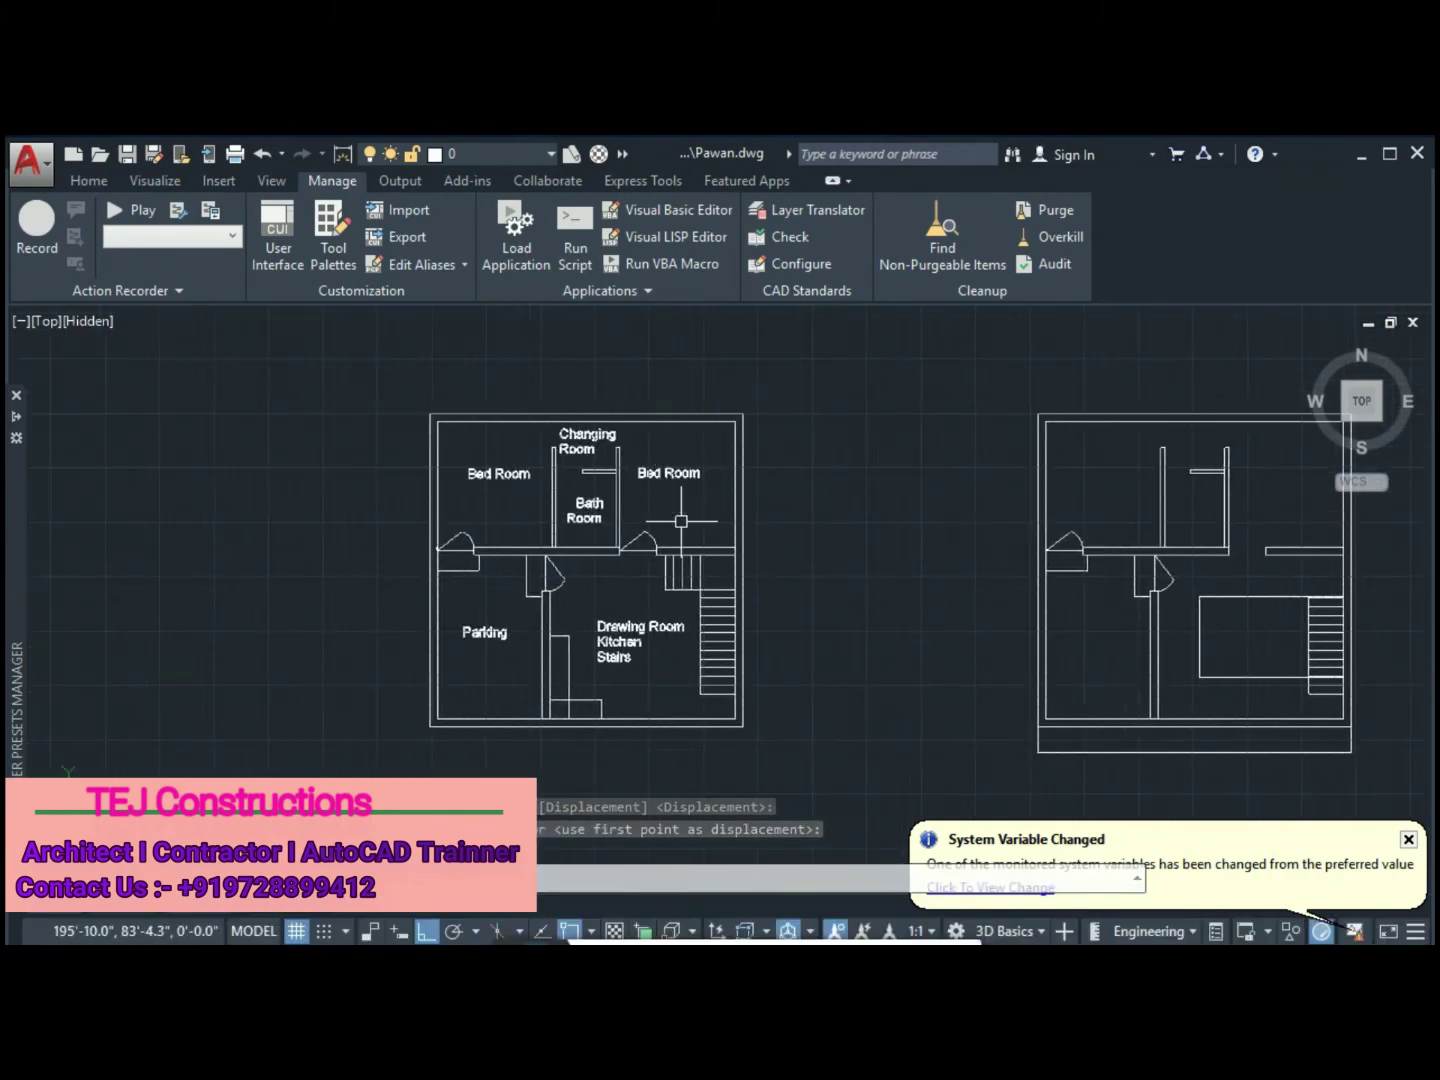
pyautogui.moveTo(675, 526); pyautogui.dragTo(424, 503, button='middle')
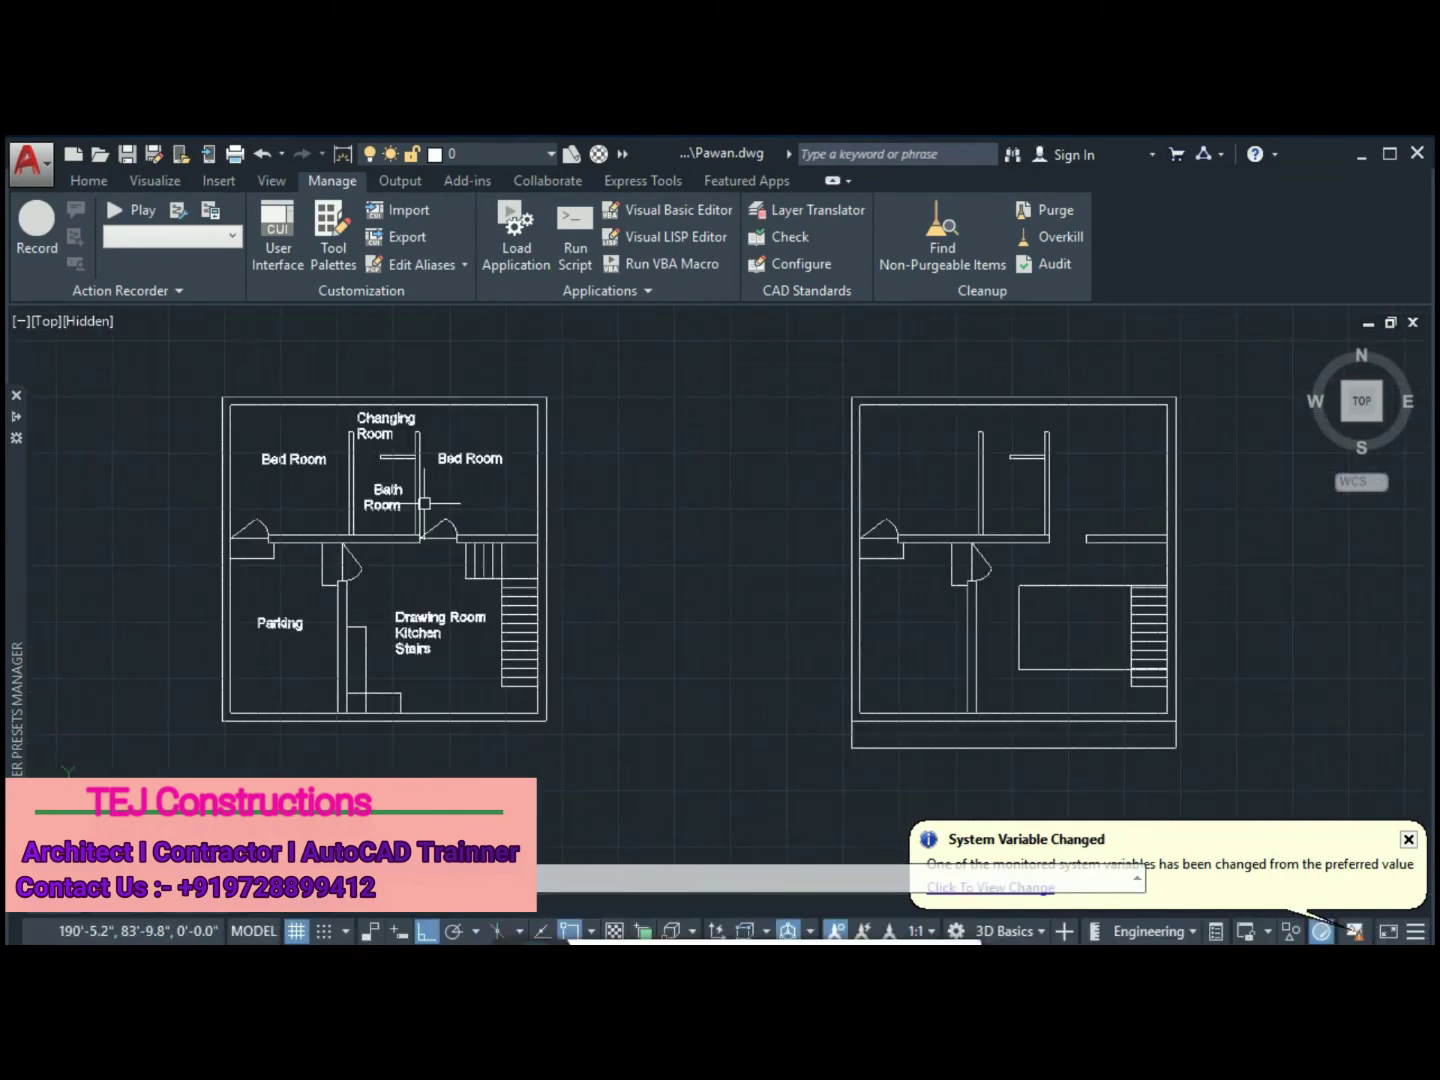